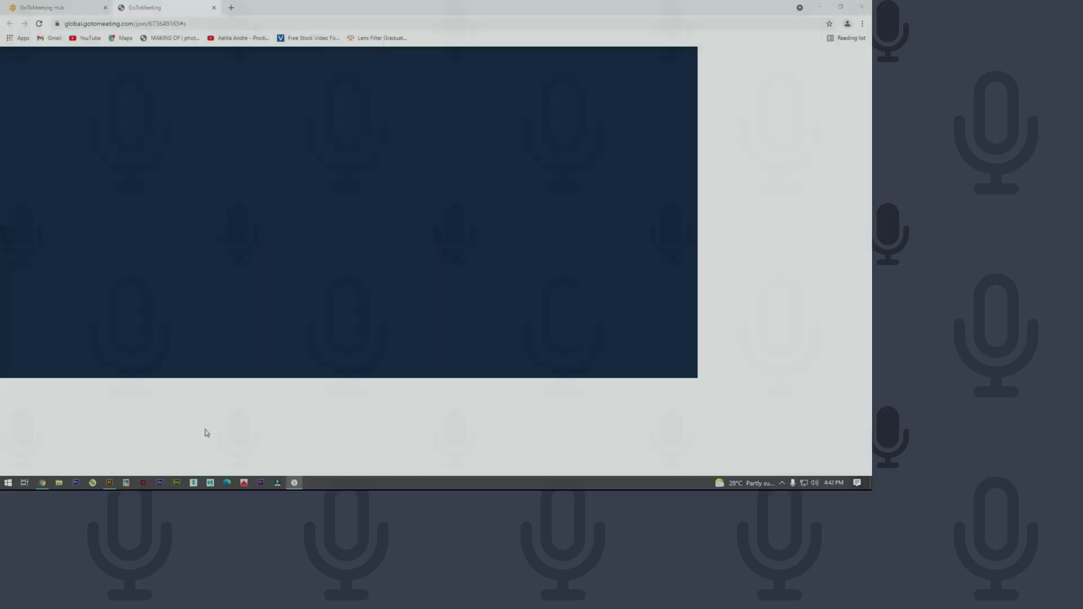
Launch Notepad from the Run prompt and maximize its window.
key(super+r)
key(Return)
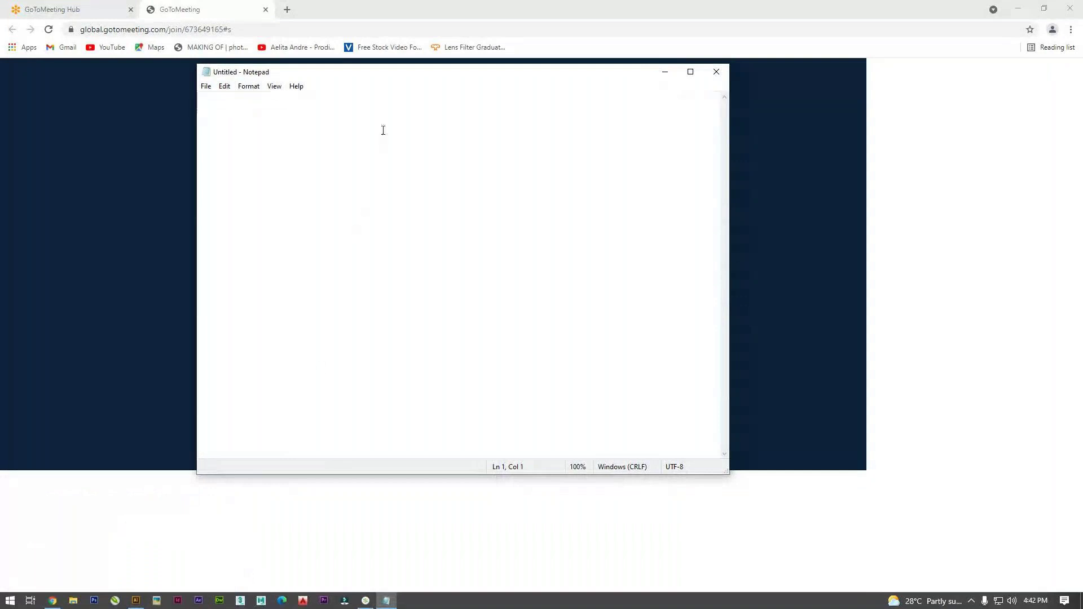
double_click(397, 77)
Type the title 'Autodesk Autocad' and split it into 'Autodesk Auto cad'.
text(A)
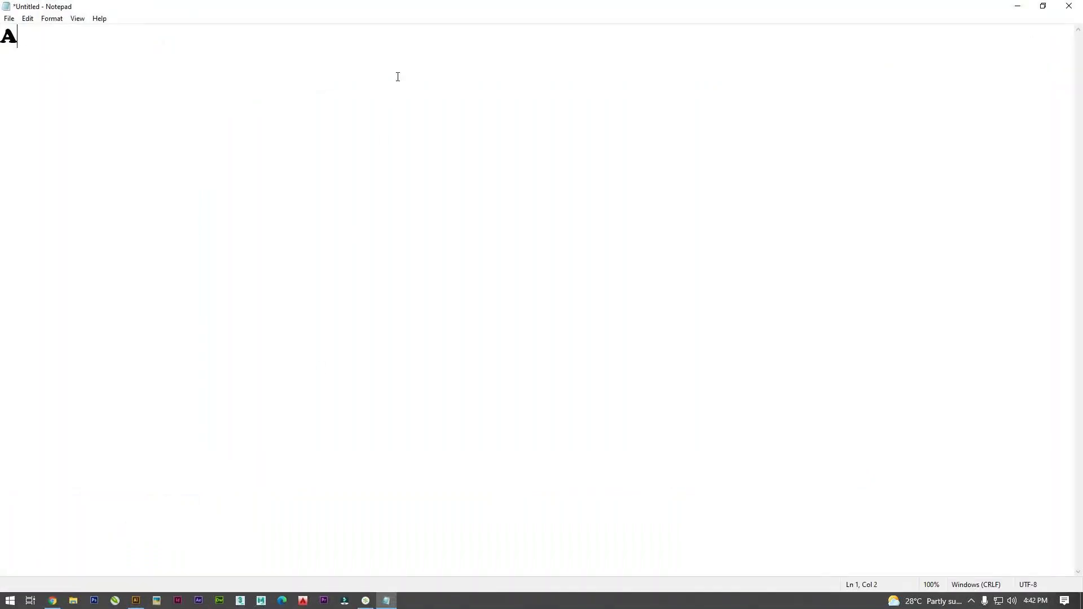
text(utodesk)
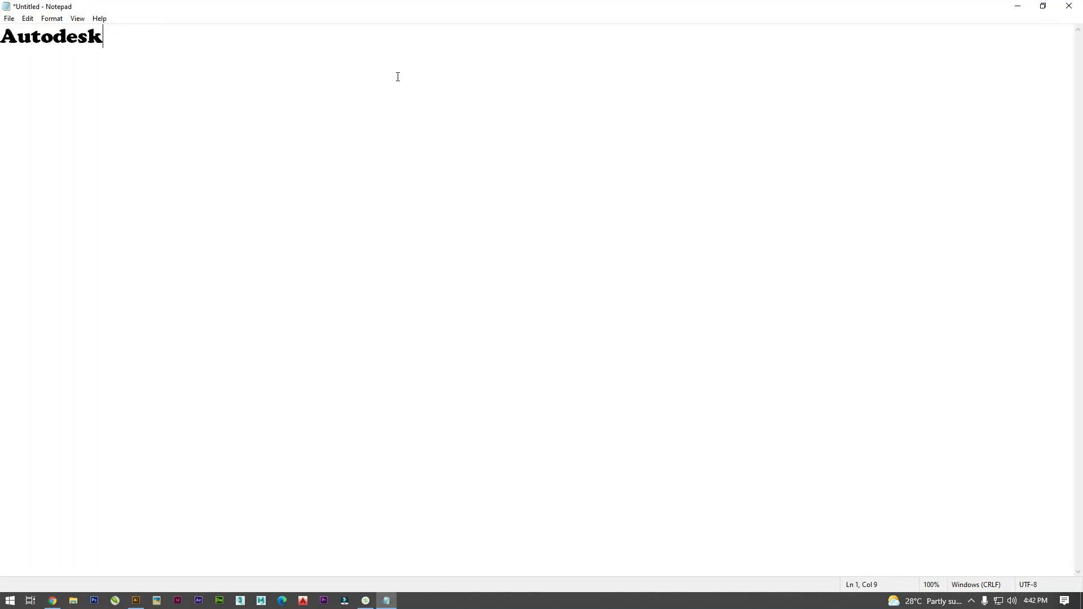
text( Autocad)
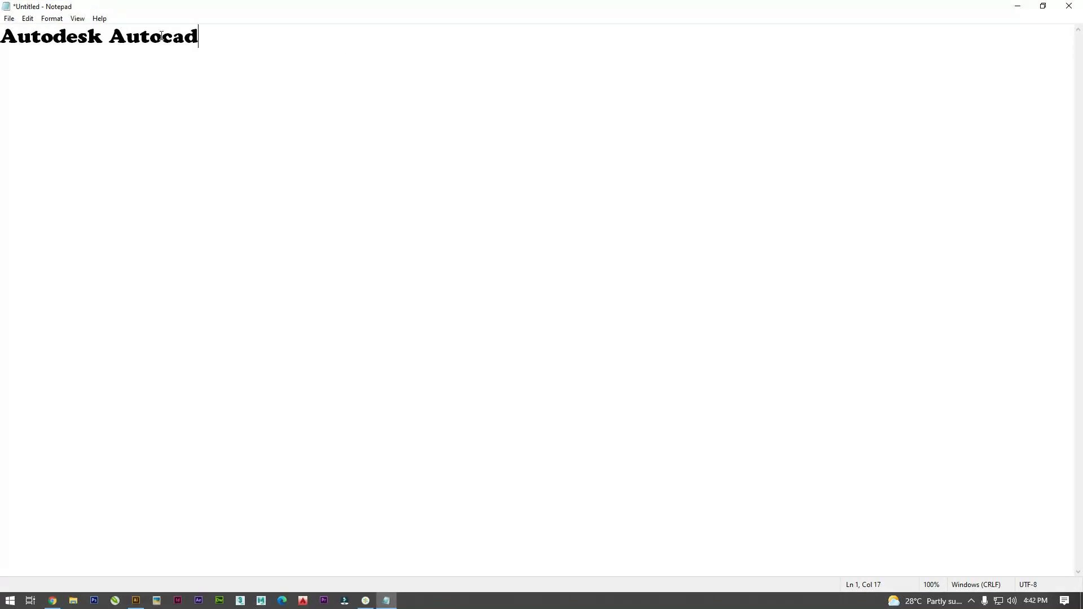
drag(162, 36, 206, 42)
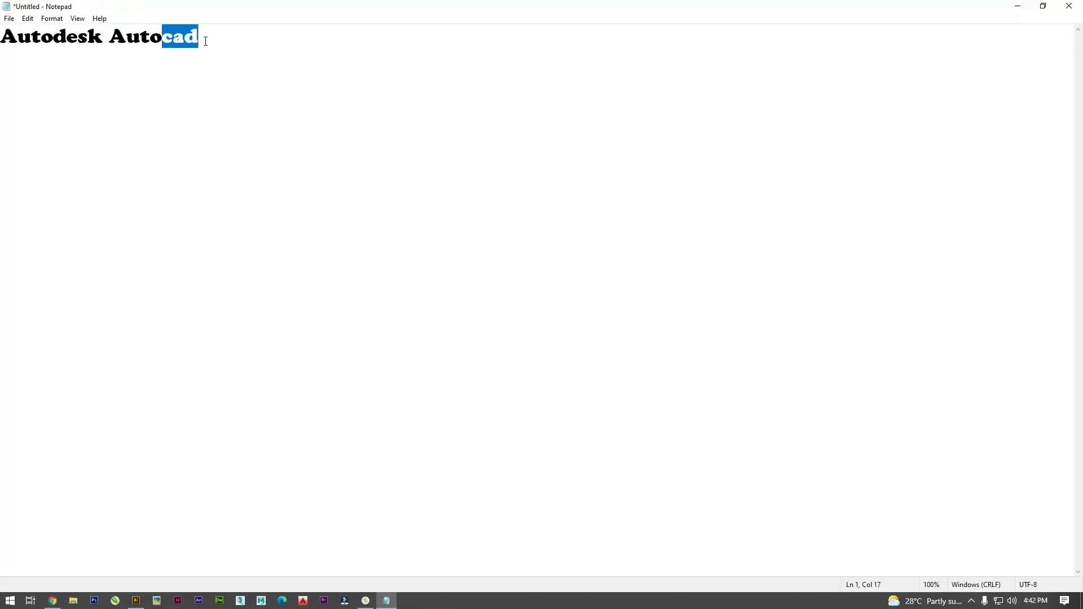
click(162, 36)
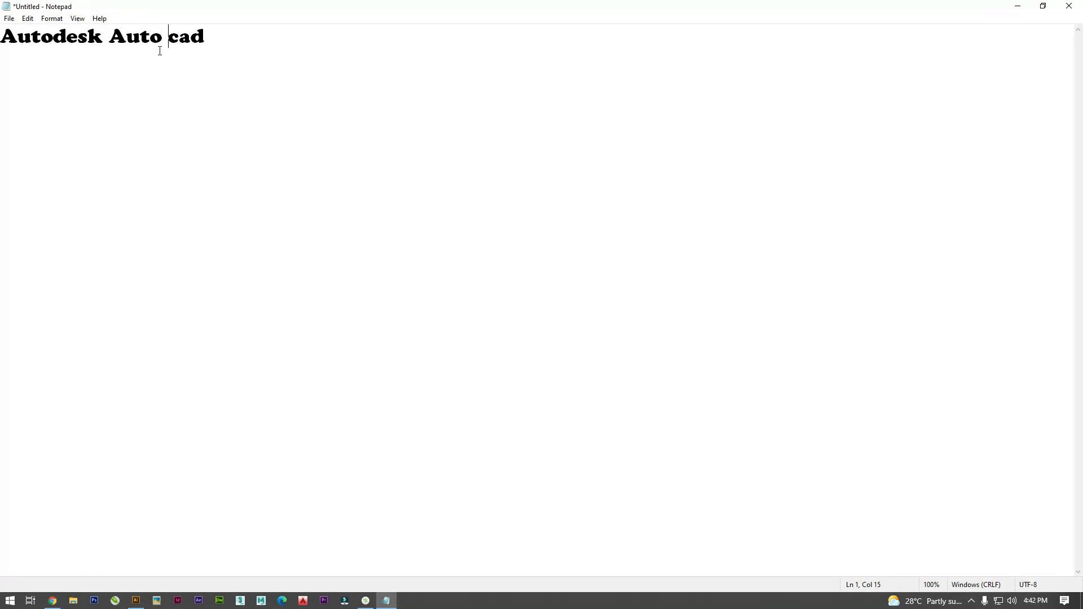
Highlight the words Autodesk, Auto and cad in turn, then add empty lines below the title.
click(103, 38)
drag(103, 38, 2, 37)
drag(109, 36, 205, 37)
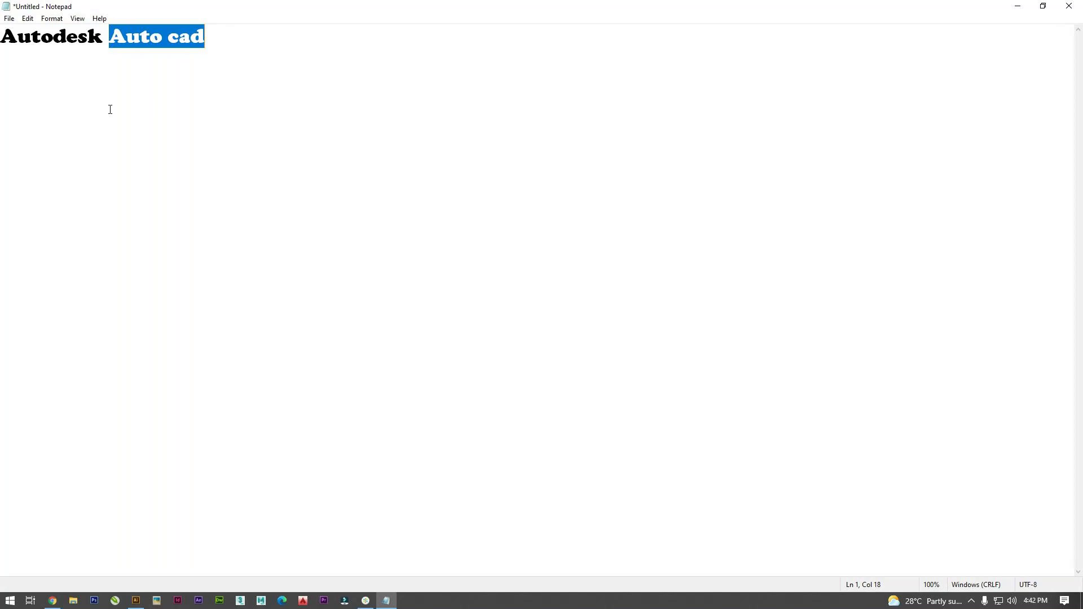
drag(103, 37, 2, 37)
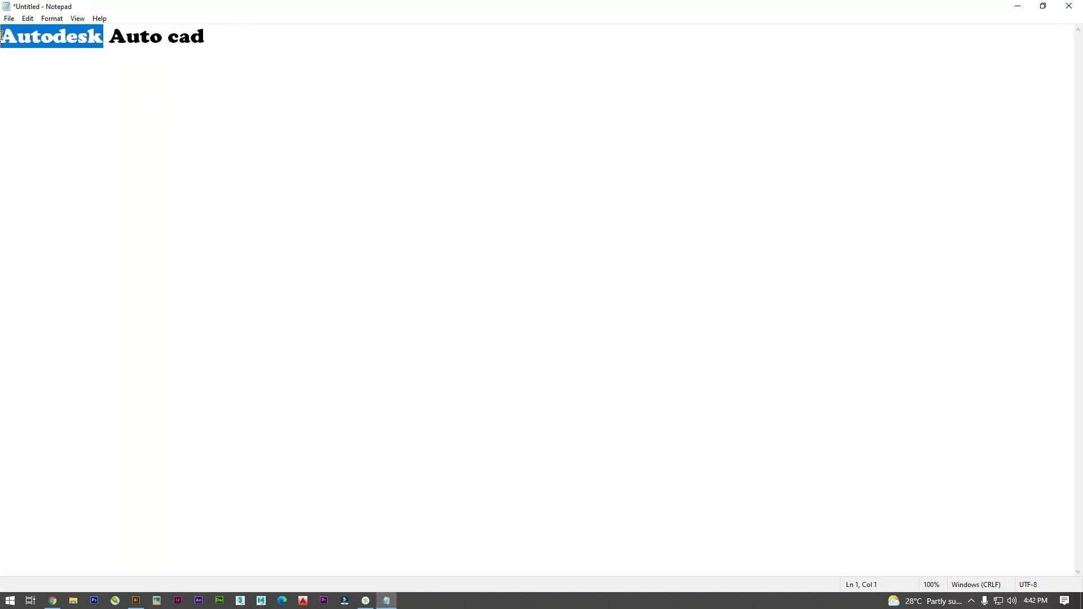
click(164, 40)
drag(109, 37, 208, 36)
click(208, 37)
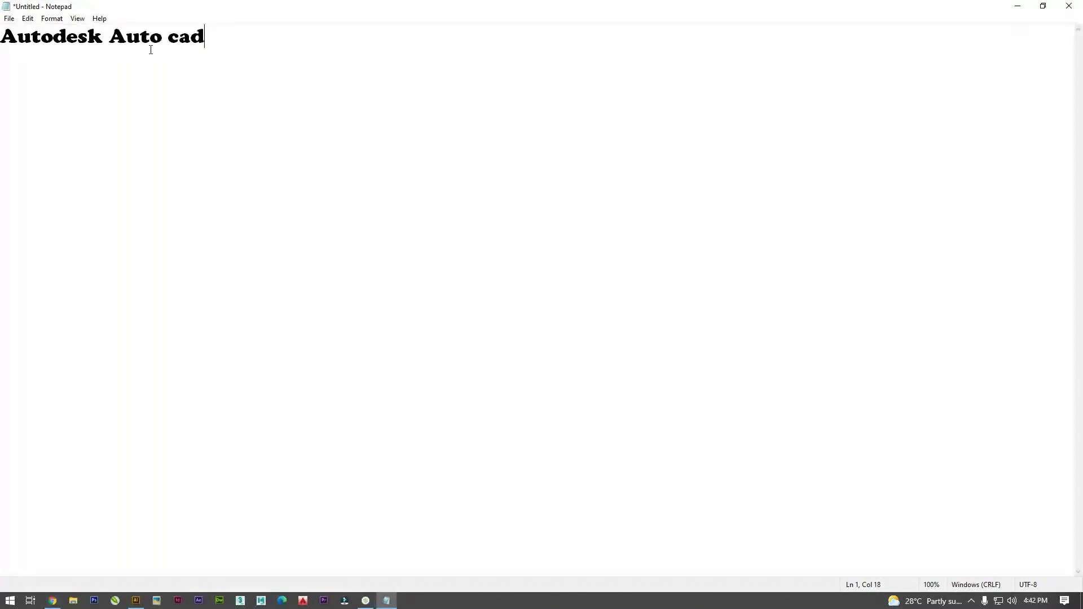
drag(109, 38, 216, 38)
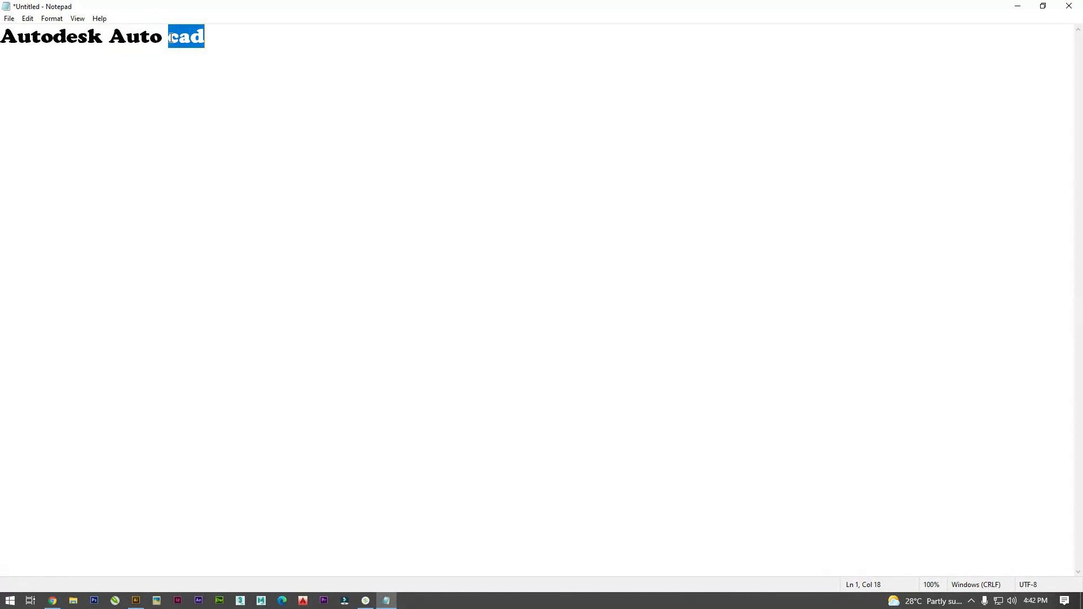
click(231, 38)
key(Return)
key(Return)
key(Return)
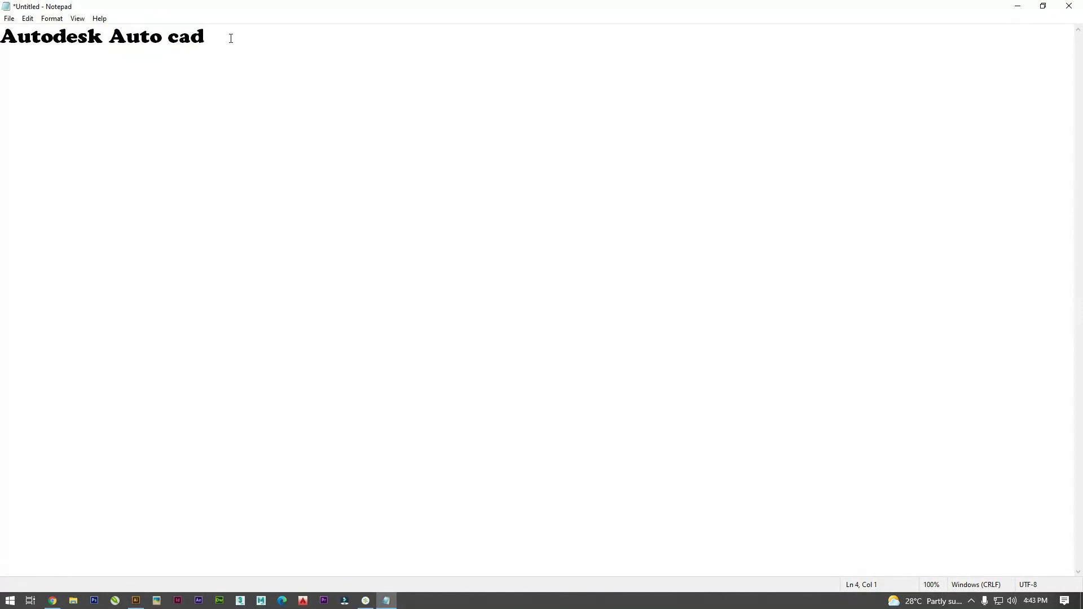
Add the line 'Compter Aided Drawing' under the title.
click(231, 44)
key(Return)
text(Compuet)
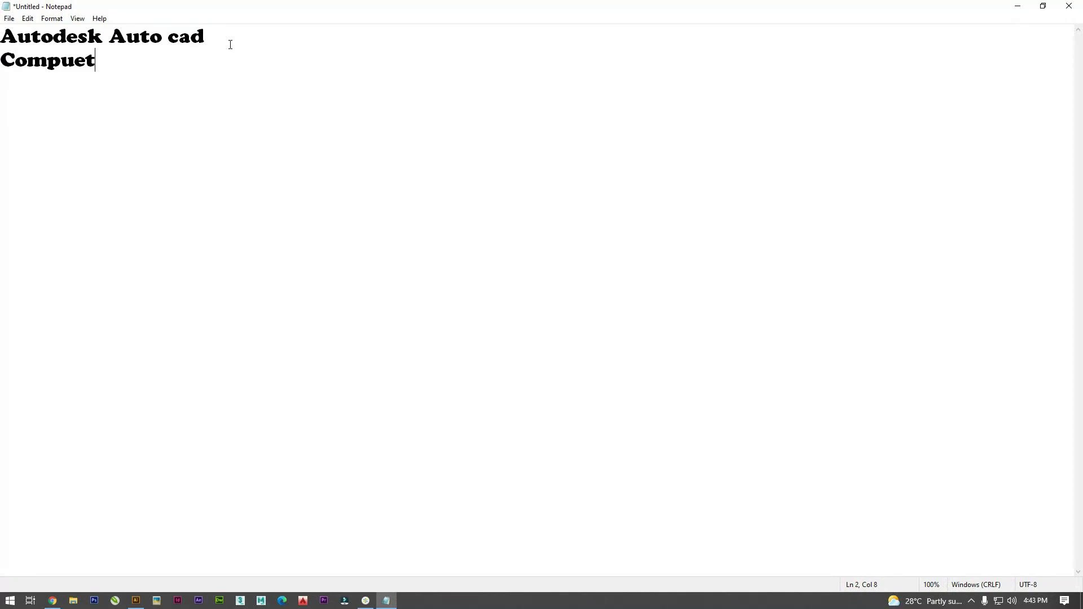
text(==)
key(BackSpace)
key(BackSpace)
key(BackSpace)
key(BackSpace)
key(BackSpace)
text(ter Ai)
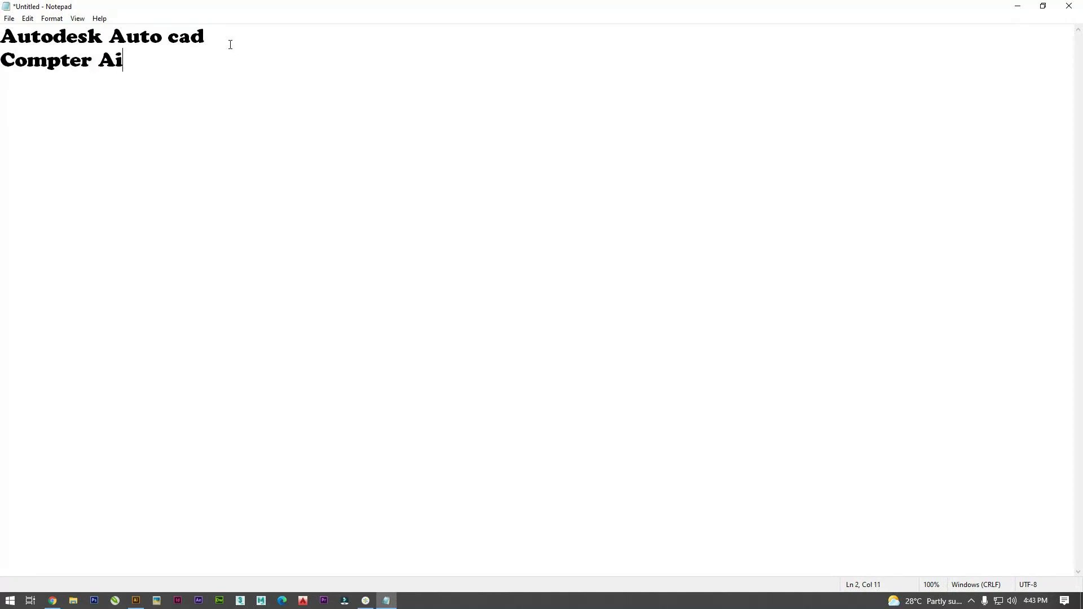
text(ded D)
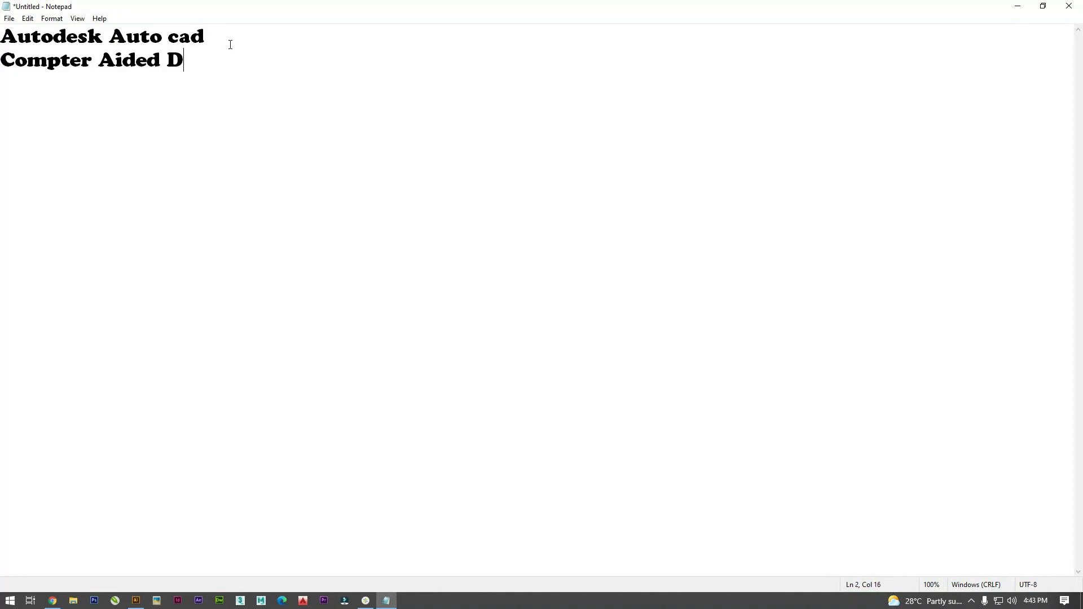
text(rawing)
key(Return)
key(shift+Up)
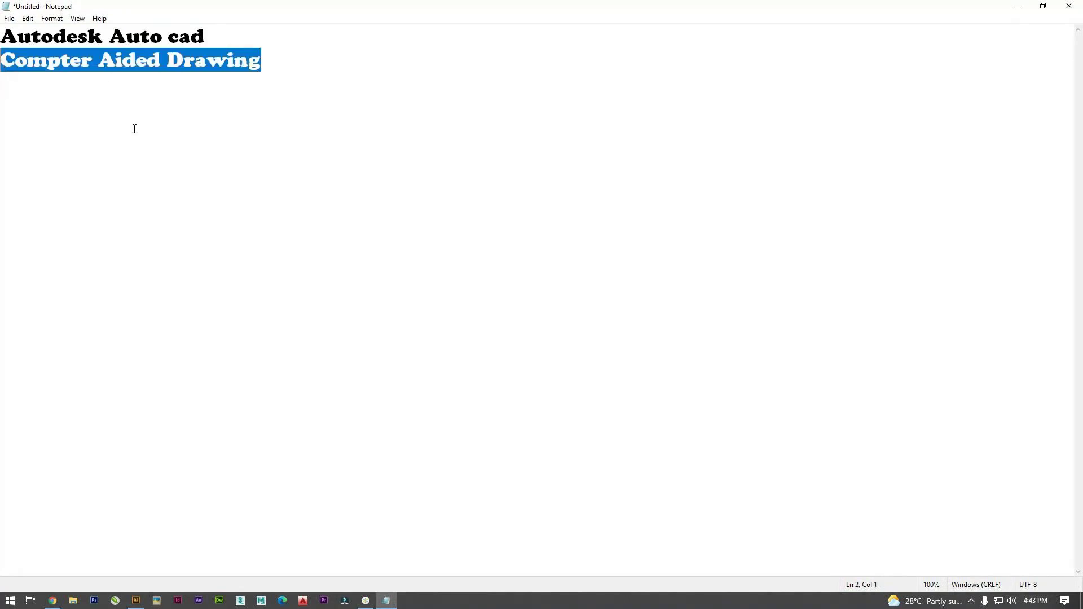
click(264, 61)
Leave blank lines, then start a list with Mech and Elect on separate lines.
key(Return)
key(Return)
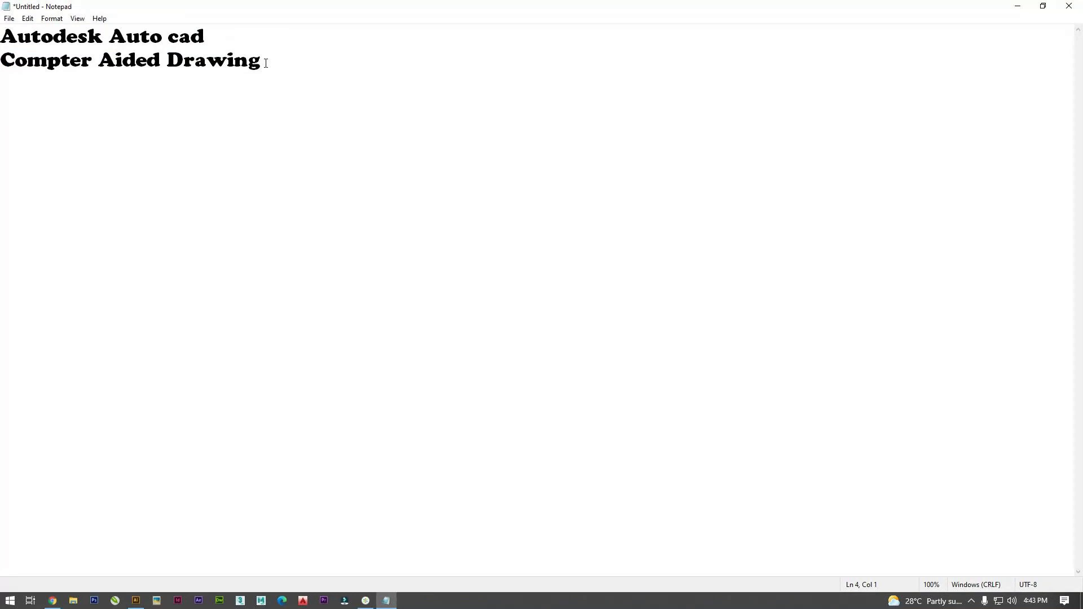
key(Return)
click(20, 99)
key(Down)
text(Mech)
key(Return)
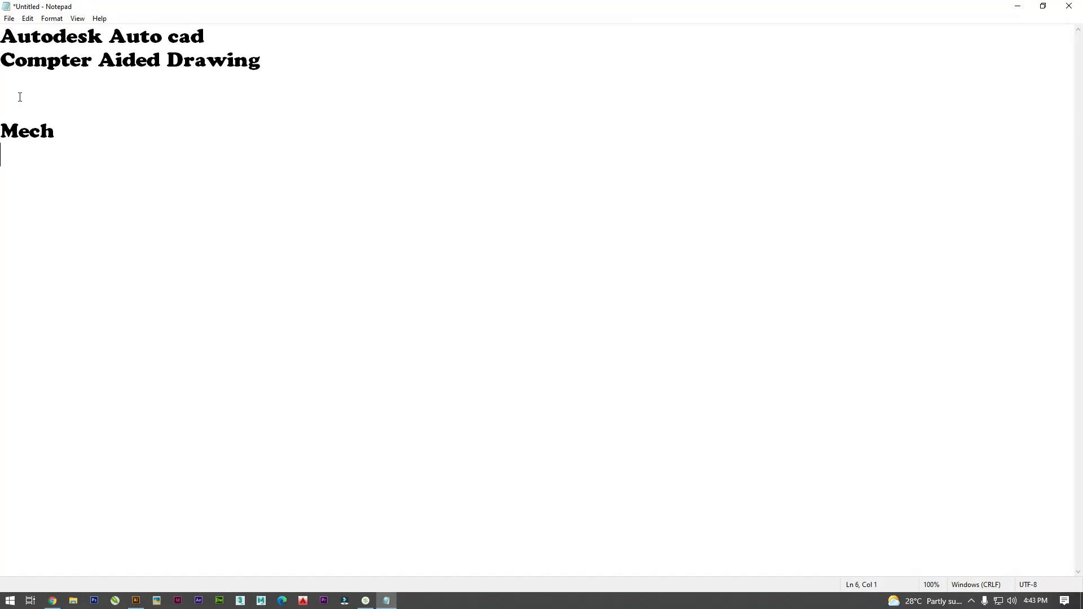
text(Elect)
key(Return)
Add 'Civil / Archi' as the third list entry, then switch to Chrome.
text(Civi)
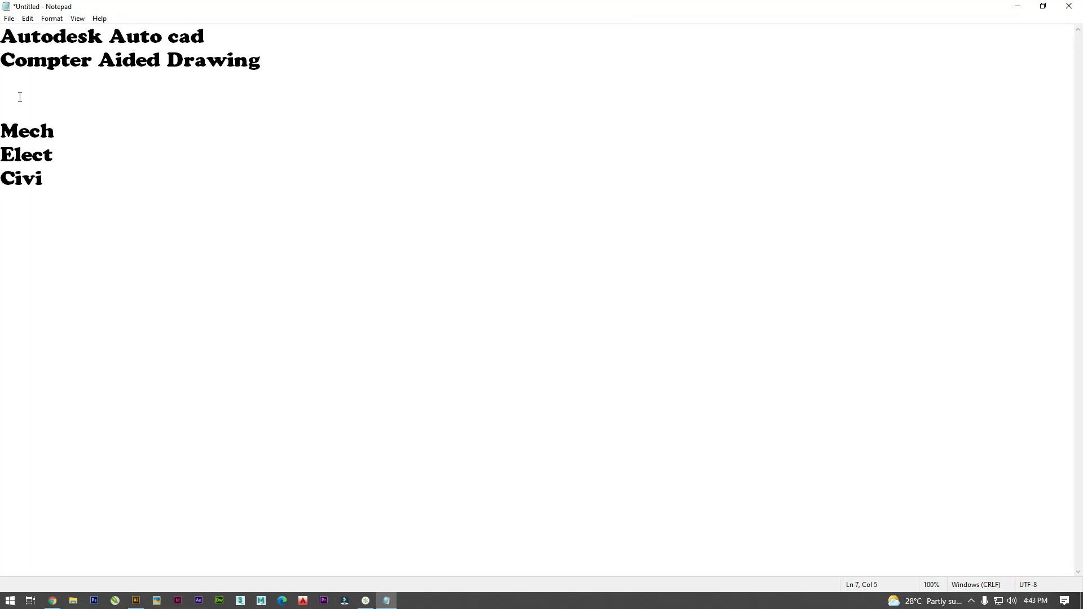
text(l / Archi)
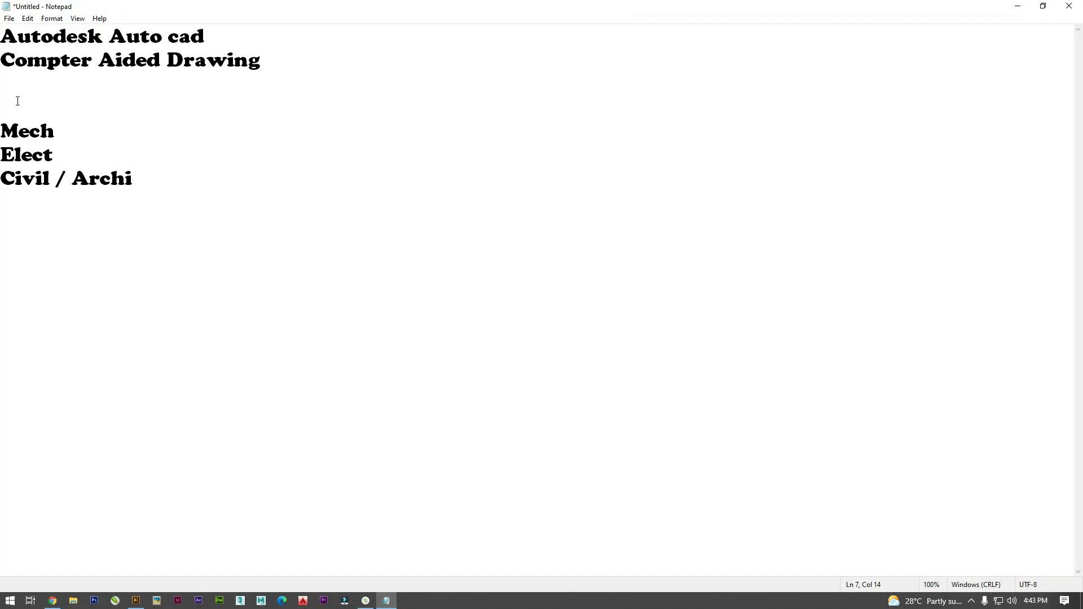
drag(143, 181, 1, 192)
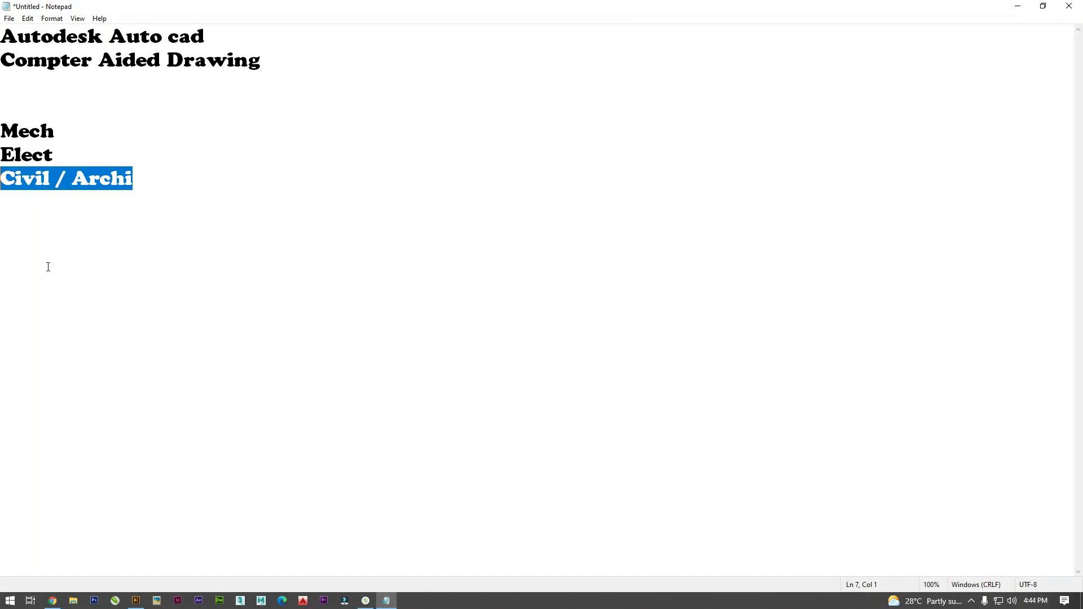
click(52, 599)
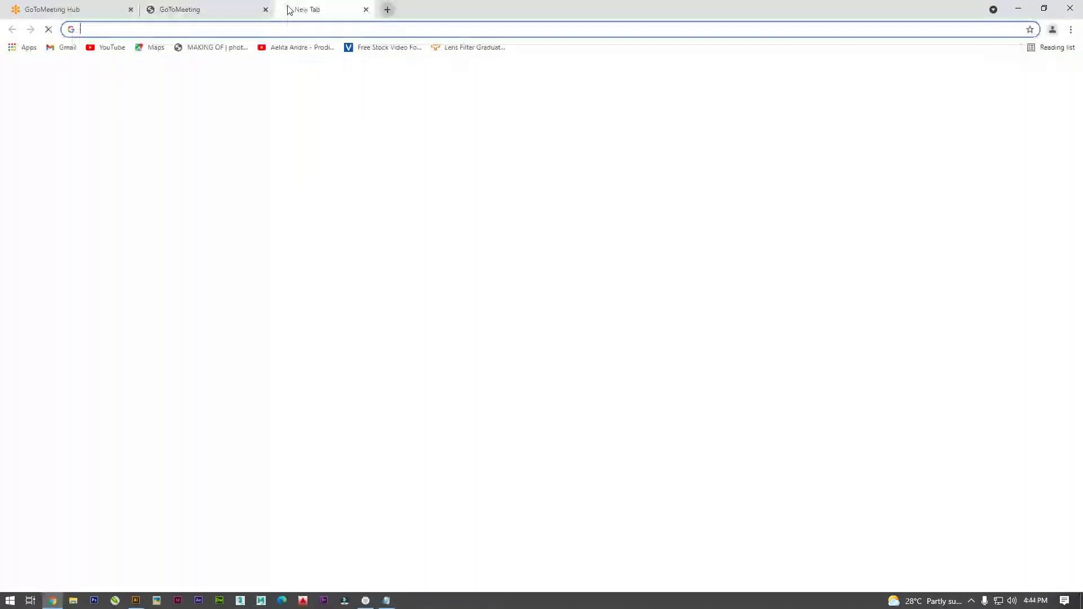
Search Google for 'floor plan' in a new tab and preview a floor-plan image.
click(287, 9)
text(floo)
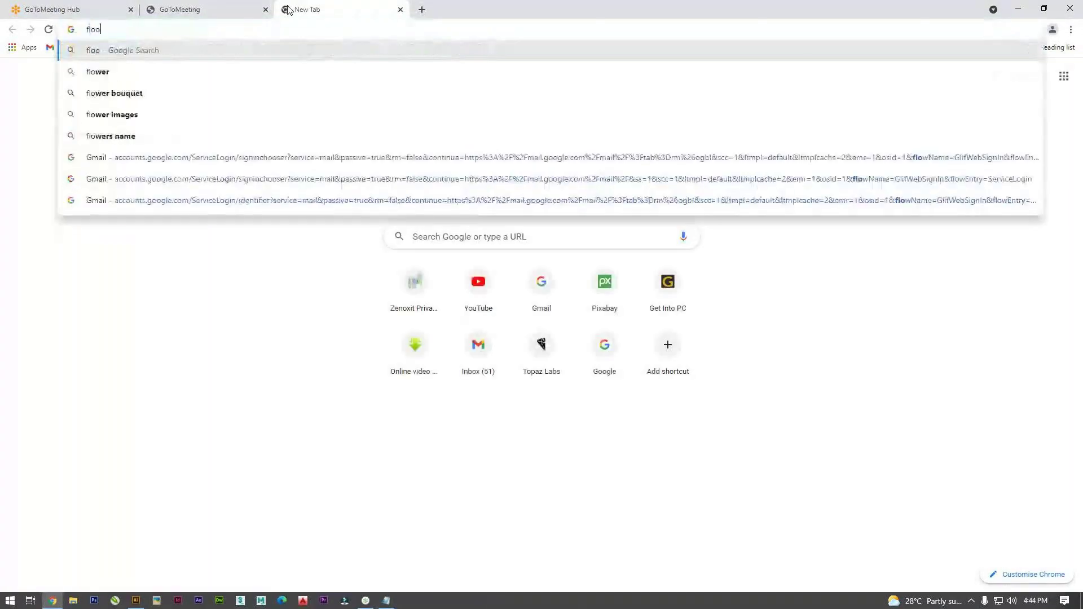
text(r plan)
key(Return)
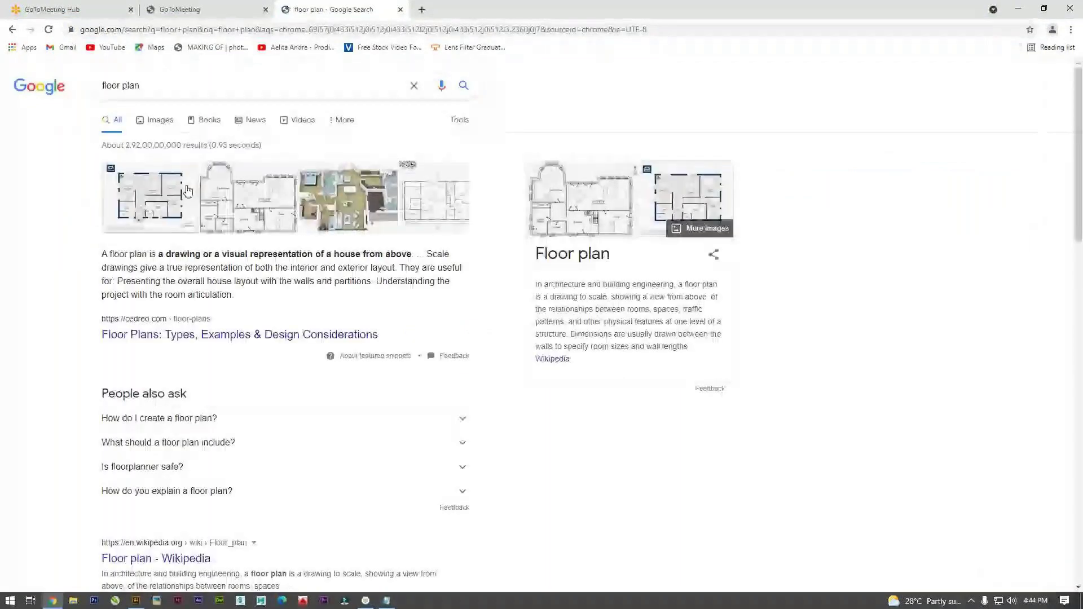
click(188, 191)
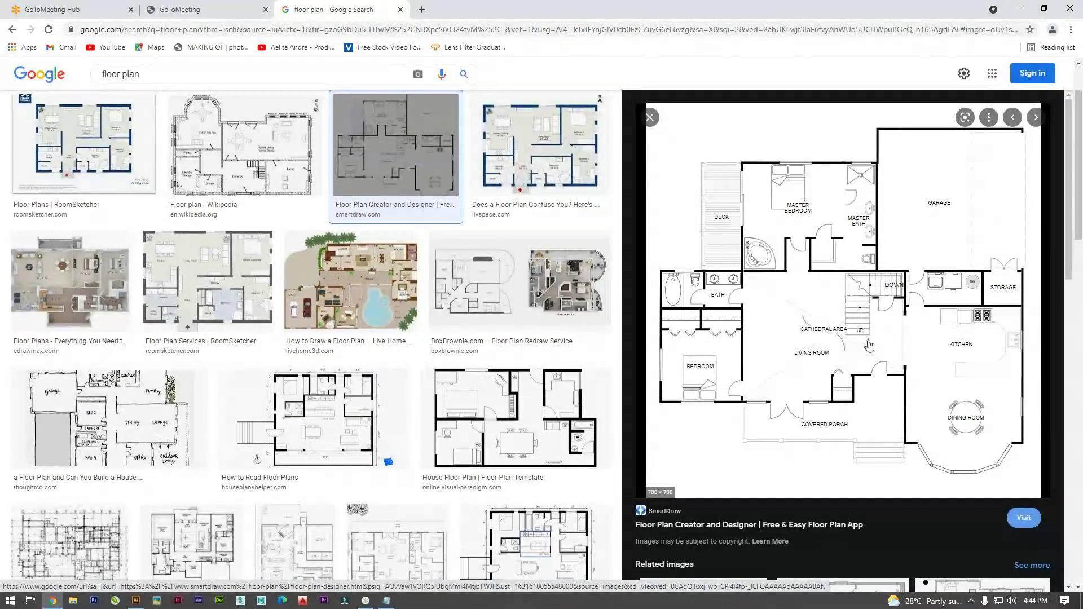
Open the SmartDraw floor plan full size in its own tab, then return to Notepad.
click(771, 263)
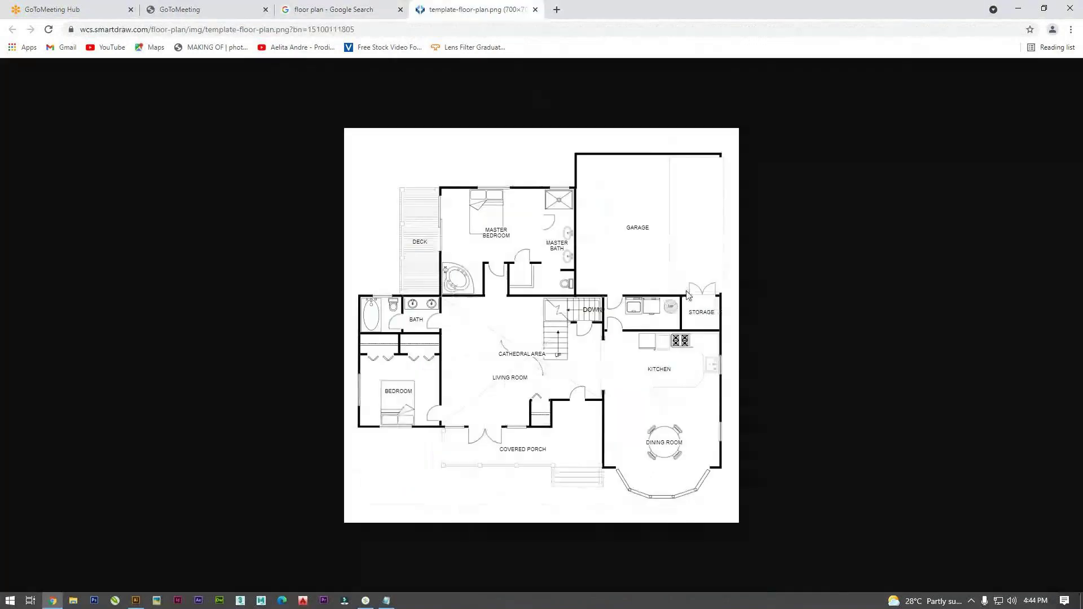
ctrl+scroll(684, 301, up, 3)
ctrl+scroll(685, 300, down, 1)
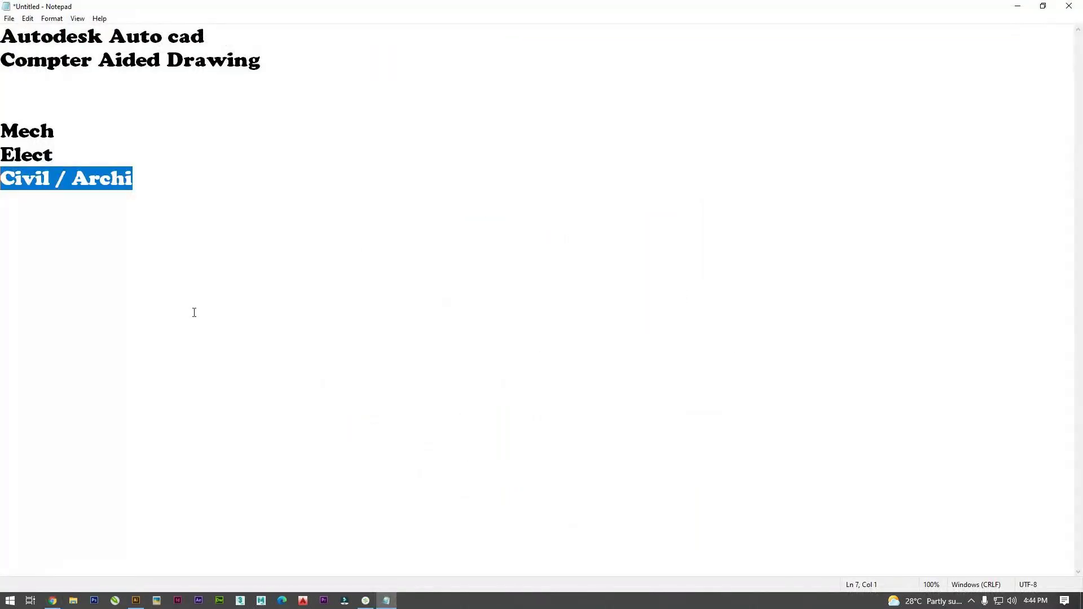
click(168, 198)
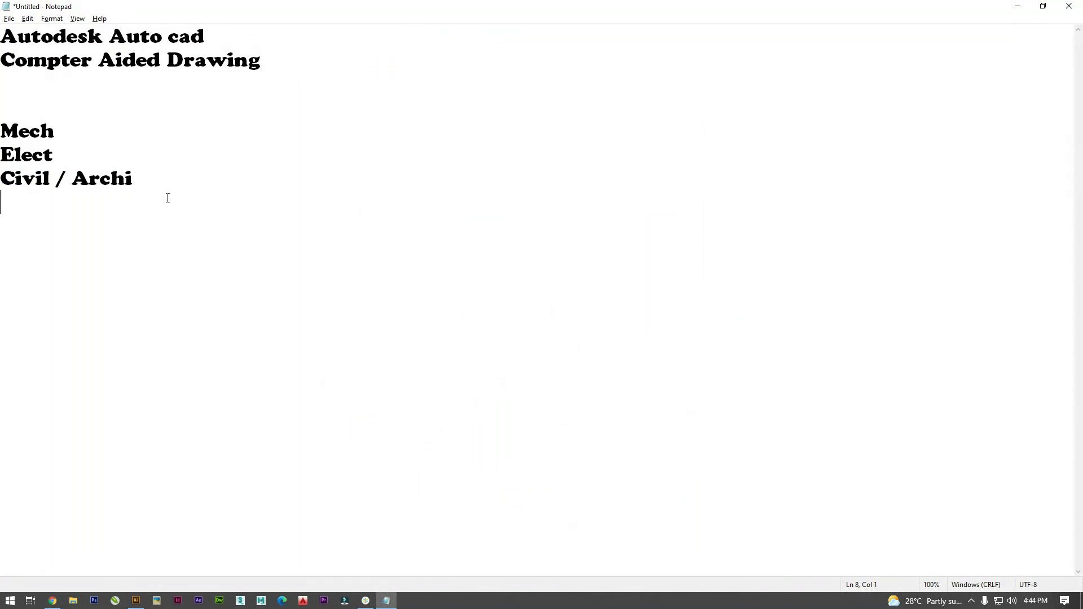
Back in the notes, type 'Accuracy' below Civil / Archi, then delete it.
key(alt+Tab)
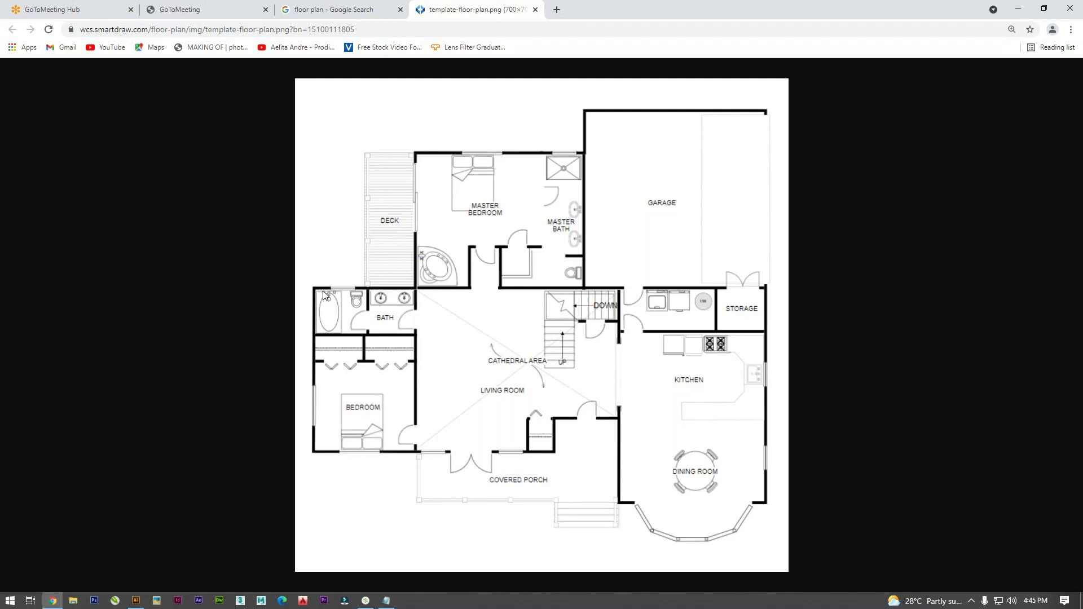
key(alt+Tab)
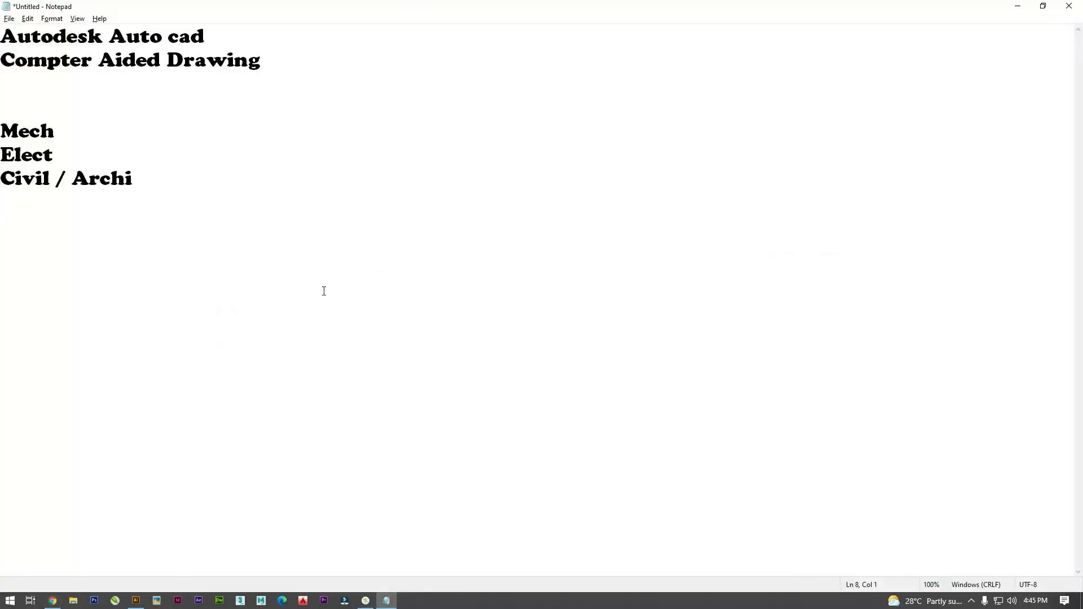
click(209, 234)
click(185, 192)
key(Return)
text(Accuracy)
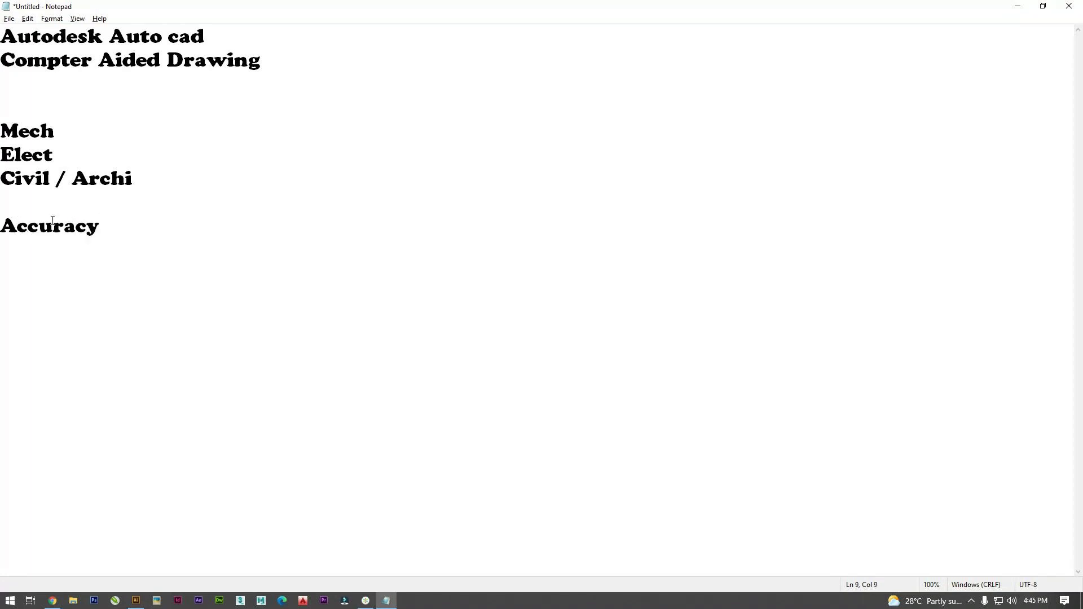
drag(101, 226, 2, 236)
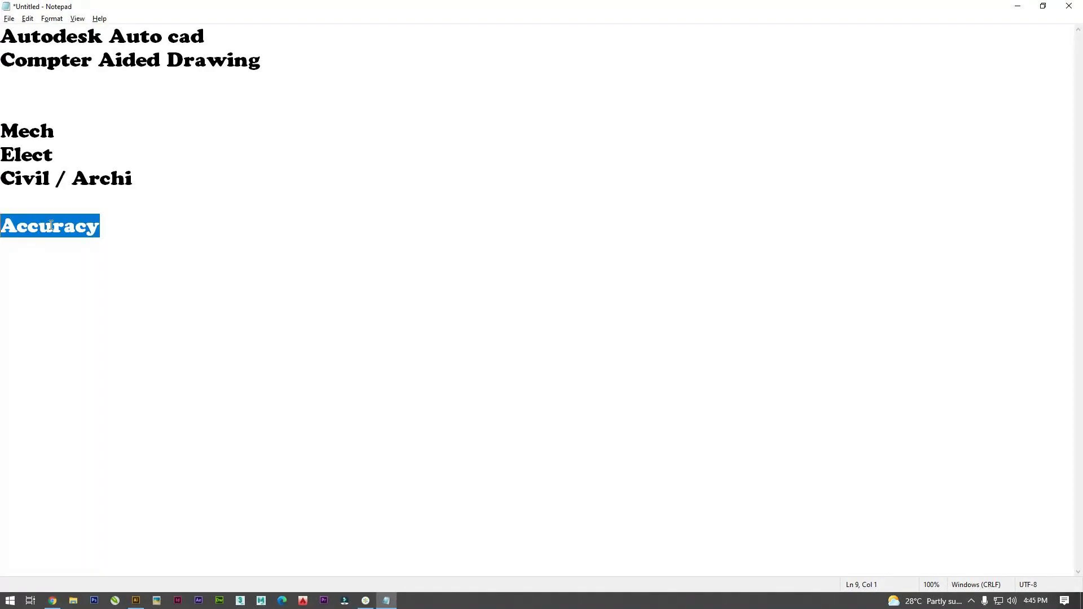
key(BackSpace)
Start a new line below the list and type '2D & 2=3', erasing the mistaken ending.
mouse_move(150, 185)
mouse_down()
mouse_move(48, 153)
mouse_move(2, 122)
mouse_move(33, 154)
mouse_move(75, 172)
mouse_move(156, 181)
mouse_up()
key(Return)
key(Return)
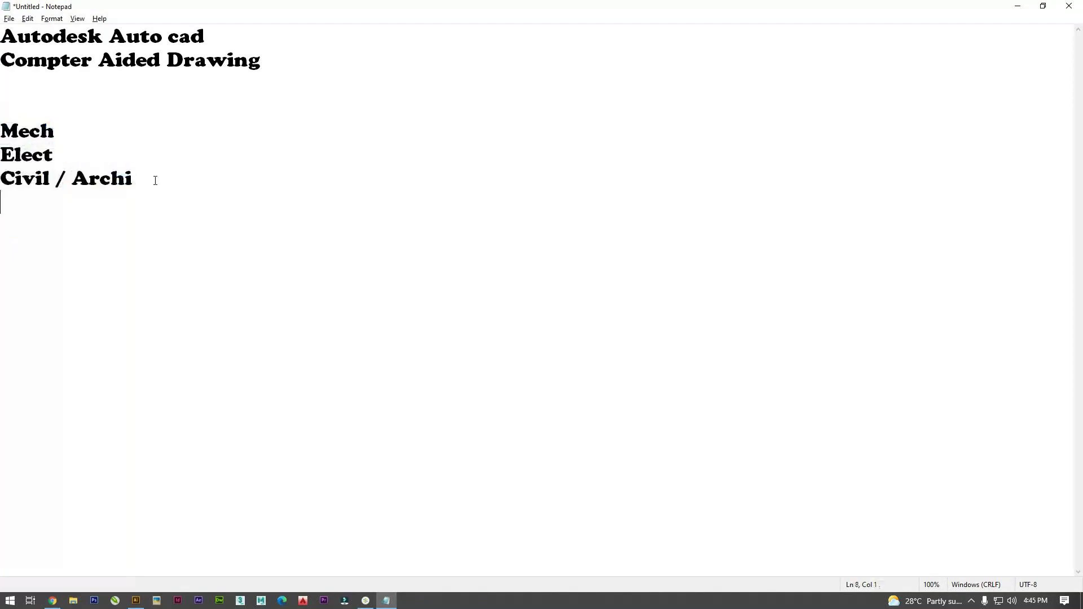
text(2D & 2=3)
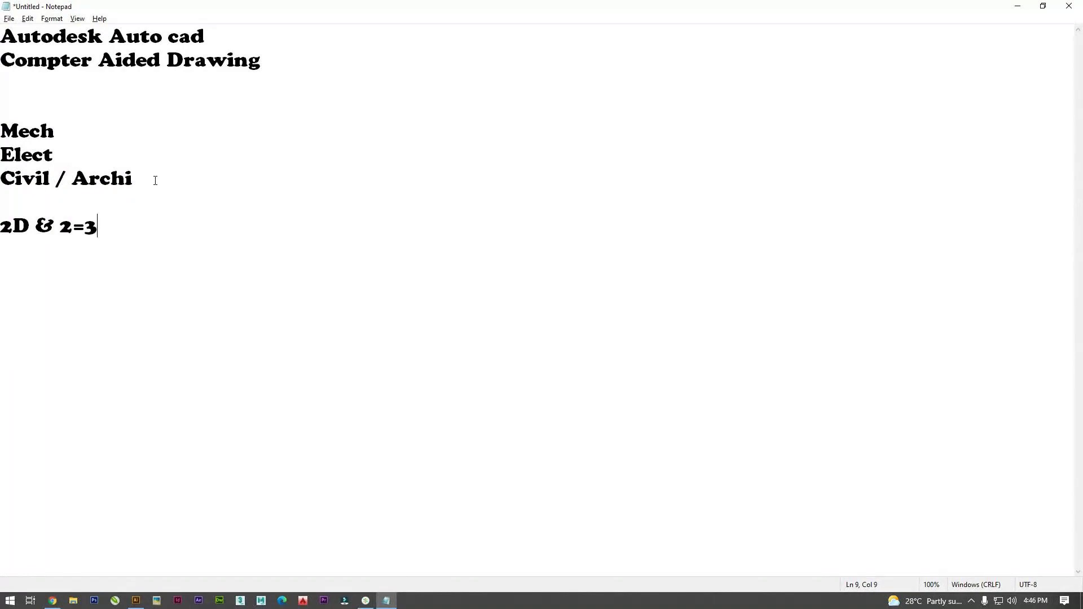
key(BackSpace)
key(BackSpace)
key(BackSpace)
key(BackSpace)
Complete the line as '2D & 3D' and briefly highlight it.
text(3D)
drag(93, 226, 2, 221)
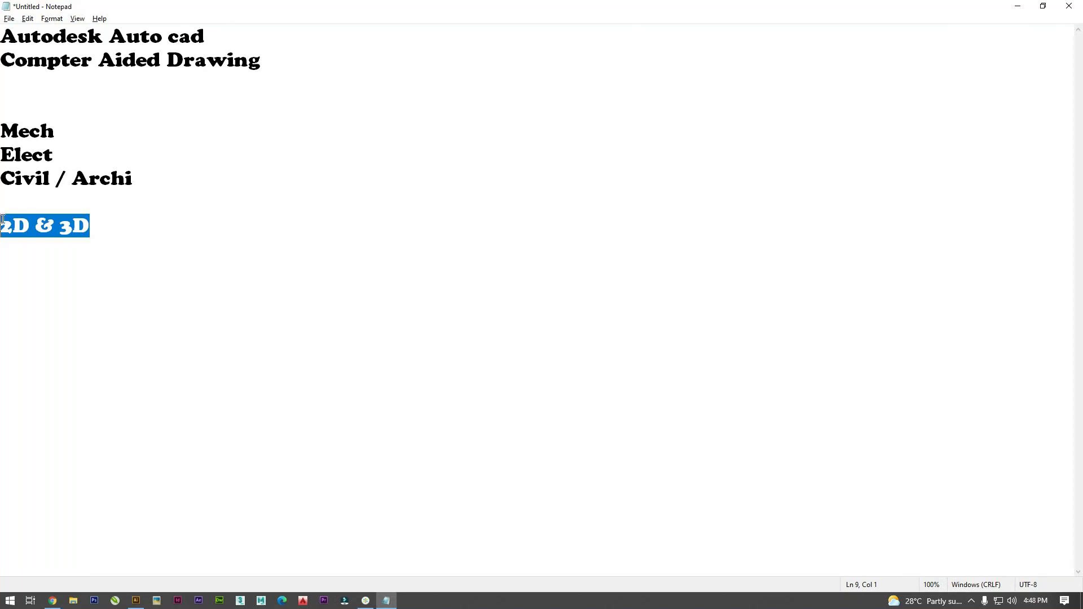
click(133, 227)
Switch to the GoTo drawing overlay's blank whiteboard.
key(alt+Tab)
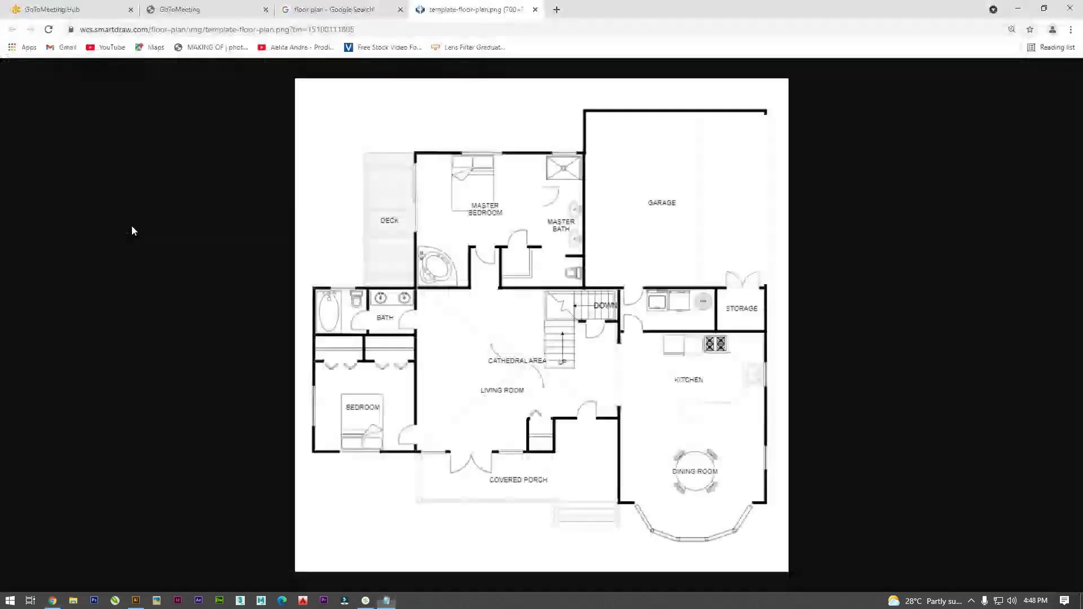
key(alt+Tab)
key(alt+Tab)
key(Tab)
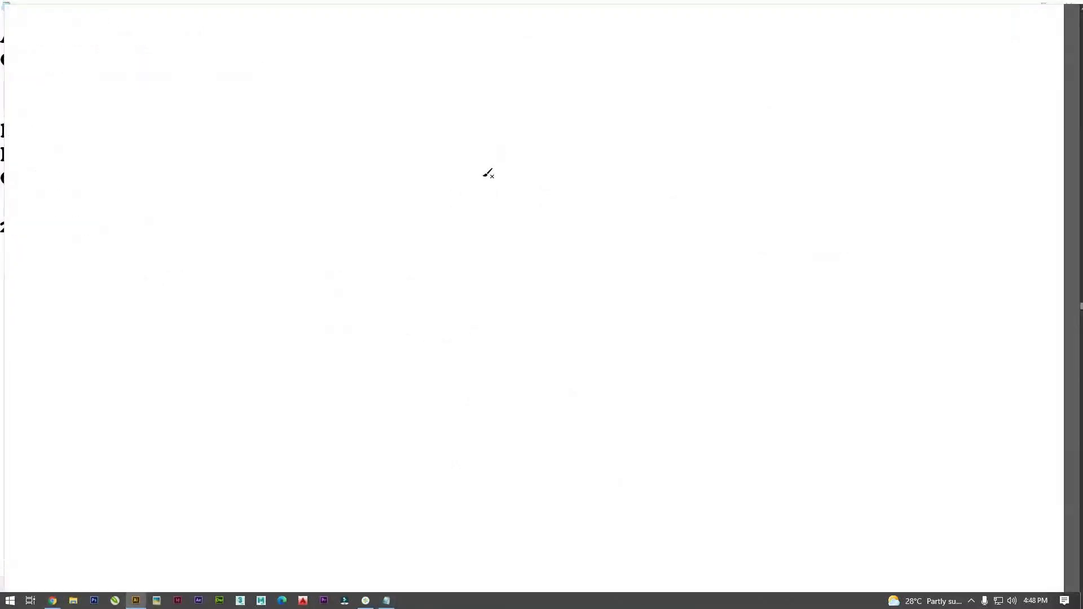
Sketch a freehand cube with face marks, then undo its top and back strokes.
mouse_move(482, 177)
mouse_down()
mouse_move(583, 174)
mouse_move(573, 299)
mouse_up()
drag(485, 294, 580, 292)
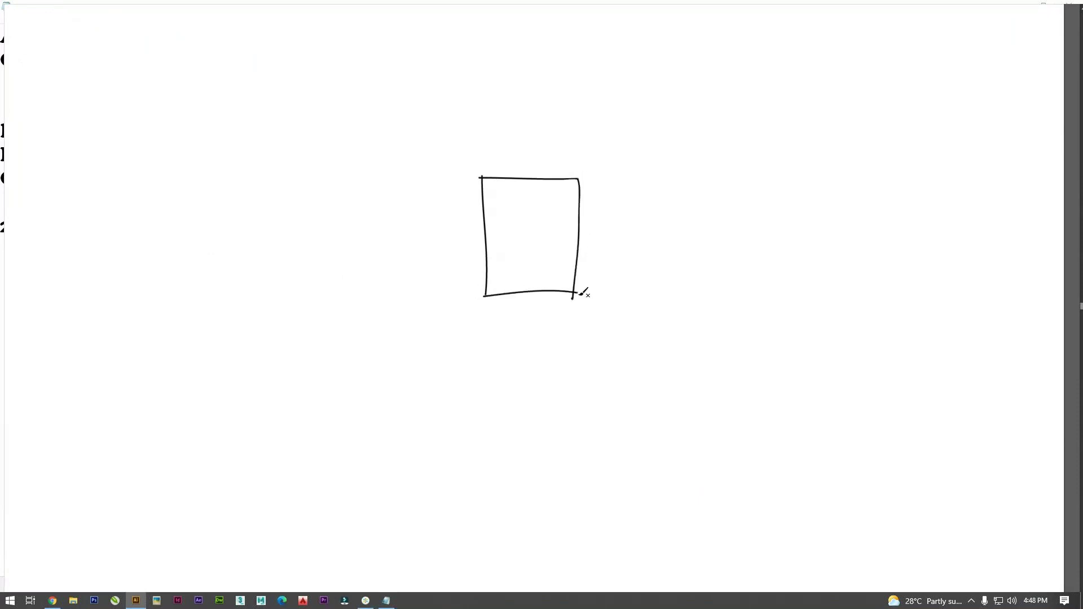
drag(574, 293, 643, 241)
drag(577, 179, 620, 148)
mouse_move(481, 178)
mouse_down()
mouse_move(550, 140)
mouse_move(626, 143)
mouse_move(632, 258)
mouse_up()
mouse_move(528, 207)
mouse_down()
mouse_move(530, 221)
mouse_move(586, 223)
mouse_up()
drag(561, 163, 562, 166)
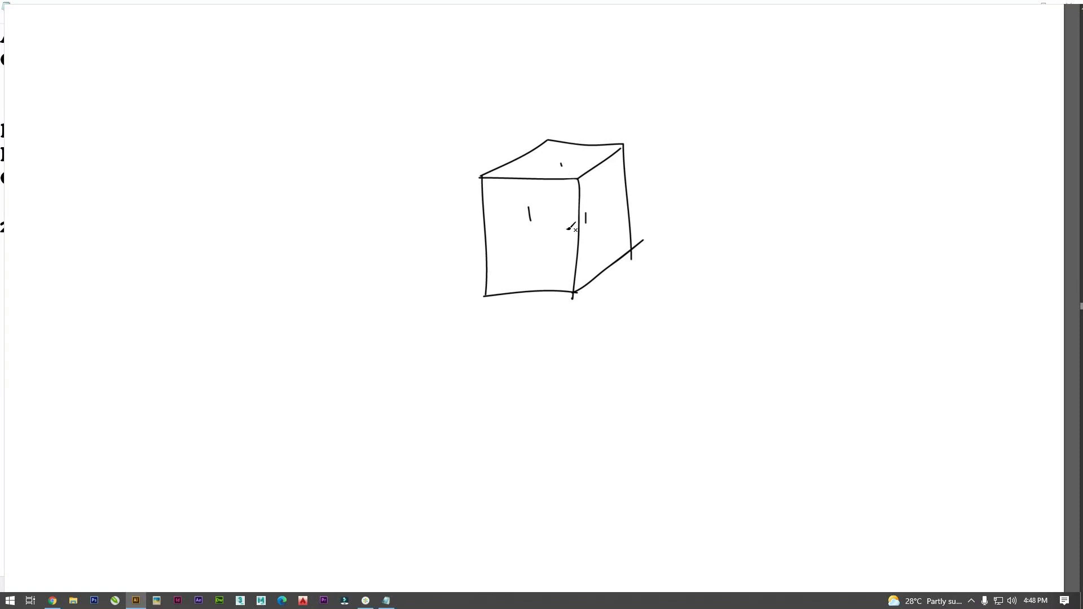
key(ctrl+z)
key(ctrl+z)
key(ctrl+z)
key(ctrl+z)
key(ctrl+z)
key(ctrl+z)
key(ctrl+z)
key(ctrl+z)
key(ctrl+z)
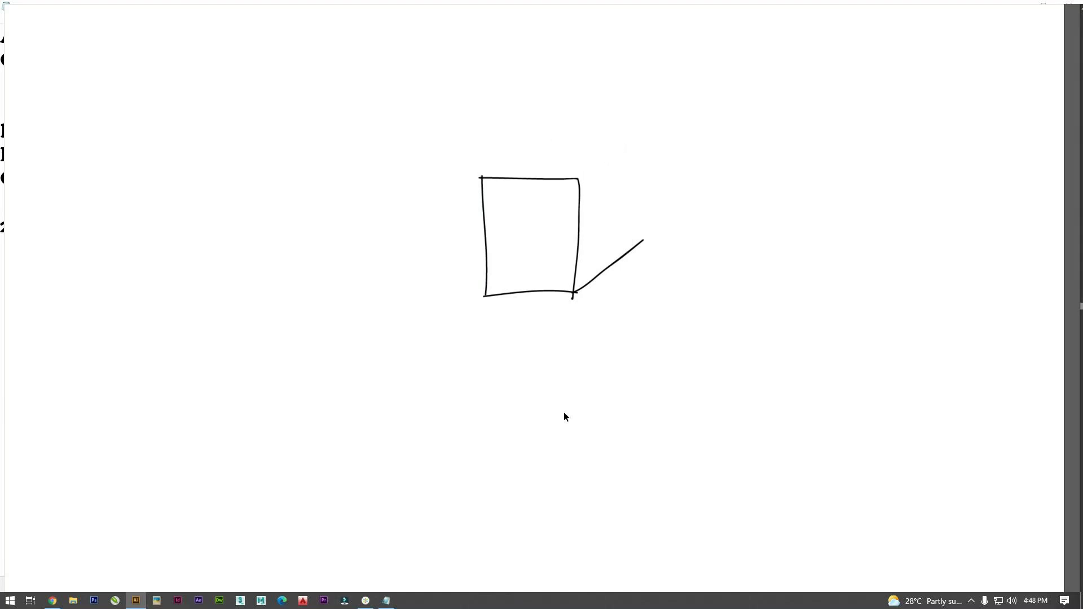
key(ctrl+z)
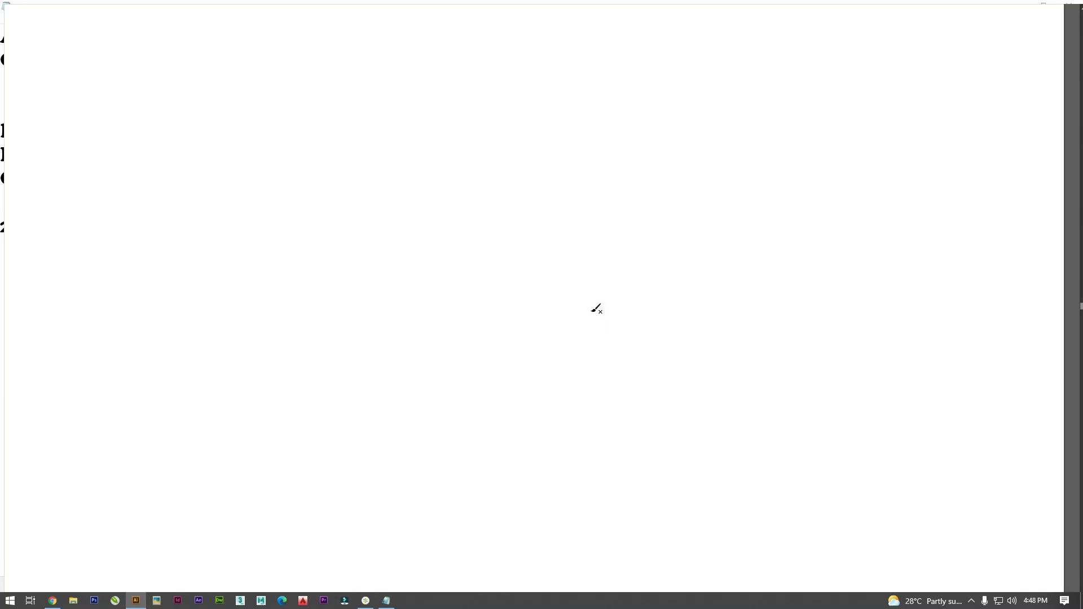
Sketch 2D graph axes labelled X and Y.
mouse_move(575, 219)
mouse_down()
mouse_move(572, 302)
mouse_move(654, 302)
mouse_up()
mouse_move(672, 300)
mouse_down()
mouse_move(662, 313)
mouse_move(676, 309)
mouse_up()
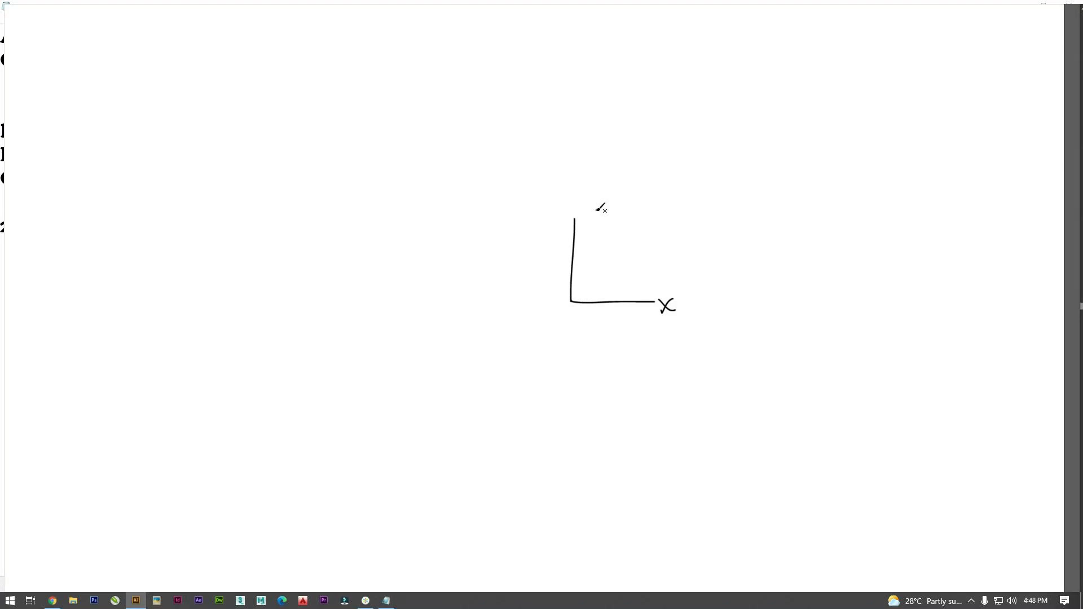
drag(586, 206, 579, 211)
Sketch 3D axes labelled X, Y and Z, with a small mark under each graph.
mouse_move(782, 203)
mouse_down()
mouse_move(783, 303)
mouse_move(905, 297)
mouse_move(874, 303)
mouse_up()
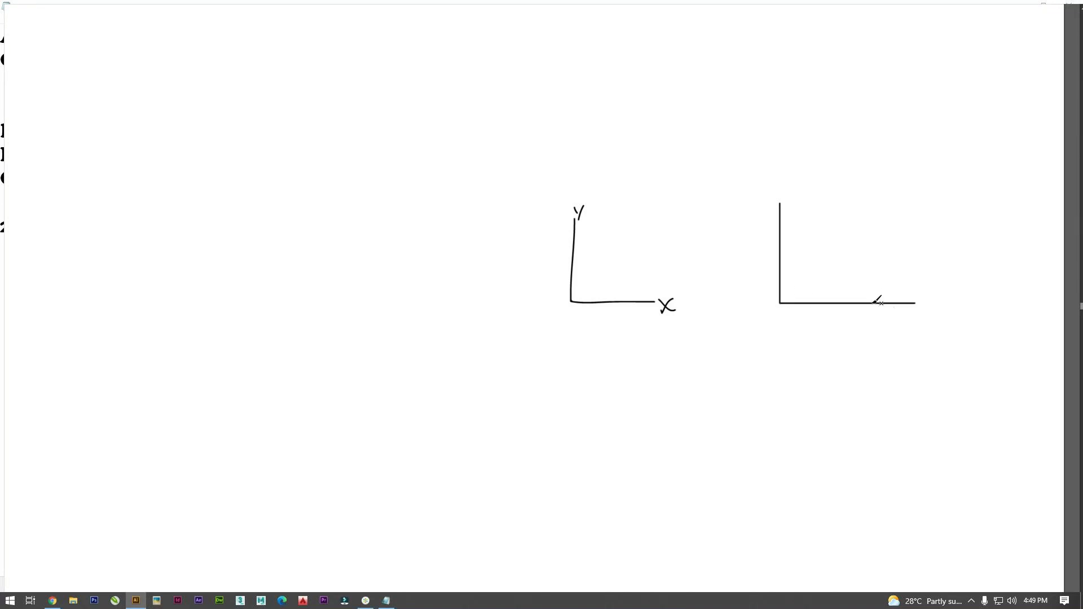
drag(784, 301, 844, 221)
mouse_move(926, 293)
mouse_down()
mouse_move(916, 308)
mouse_move(937, 300)
mouse_up()
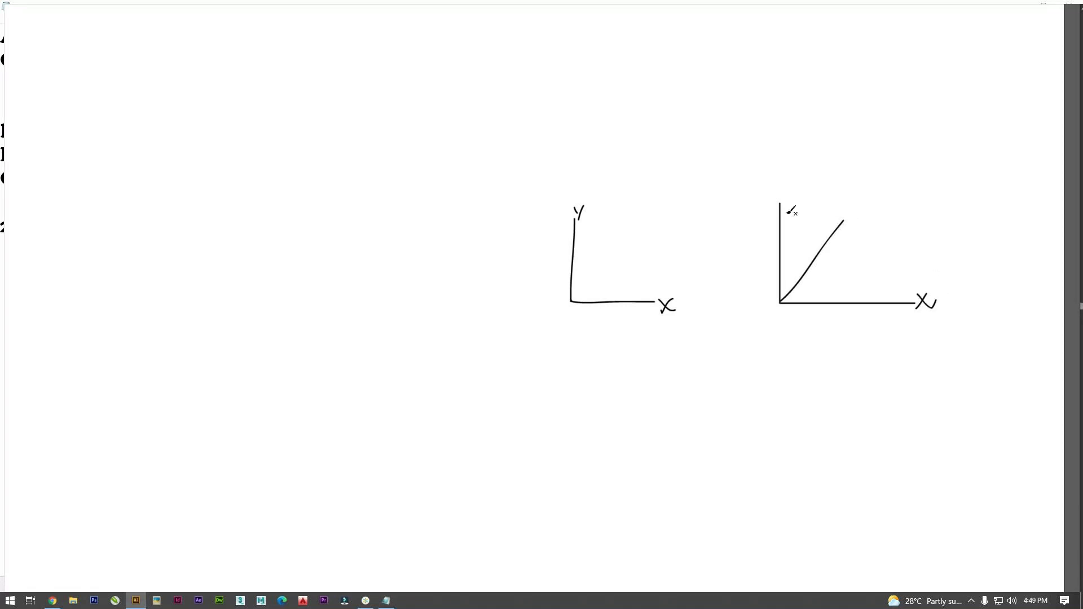
drag(780, 194, 783, 201)
mouse_move(788, 192)
mouse_down()
mouse_move(782, 208)
mouse_move(854, 213)
mouse_move(840, 227)
mouse_move(860, 224)
mouse_up()
drag(840, 346, 840, 356)
drag(609, 324, 606, 337)
Select and delete all the ink, then switch back to Notepad.
key(ctrl+a)
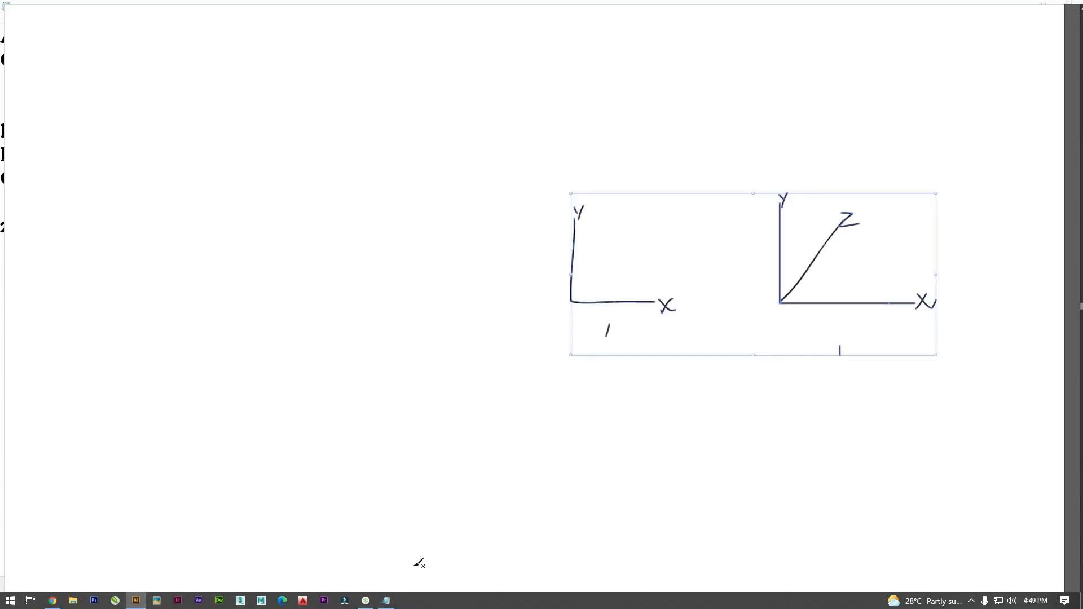
key(Delete)
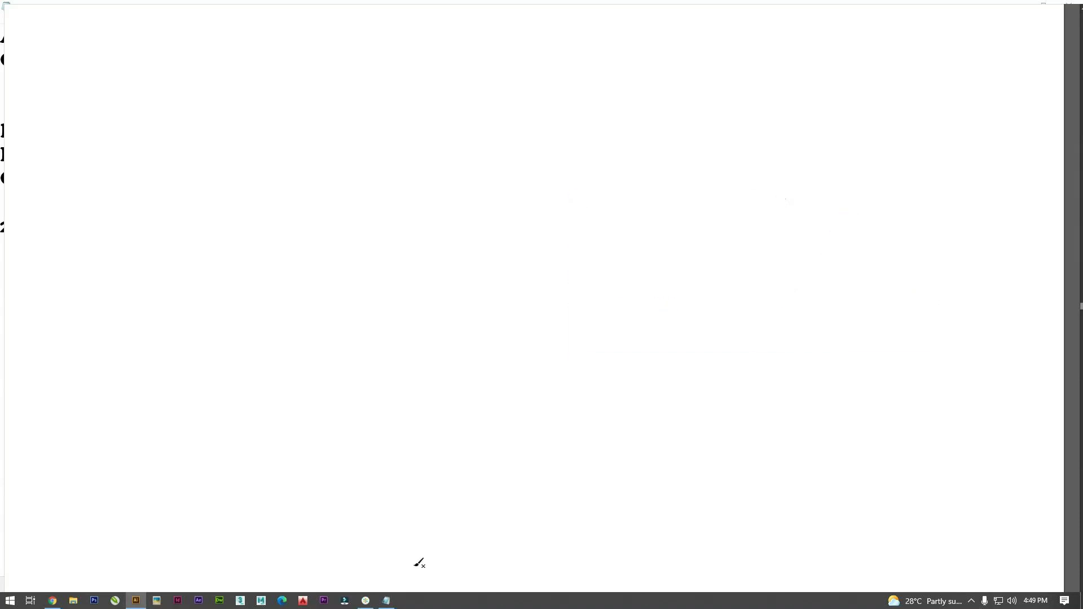
key(alt+Tab)
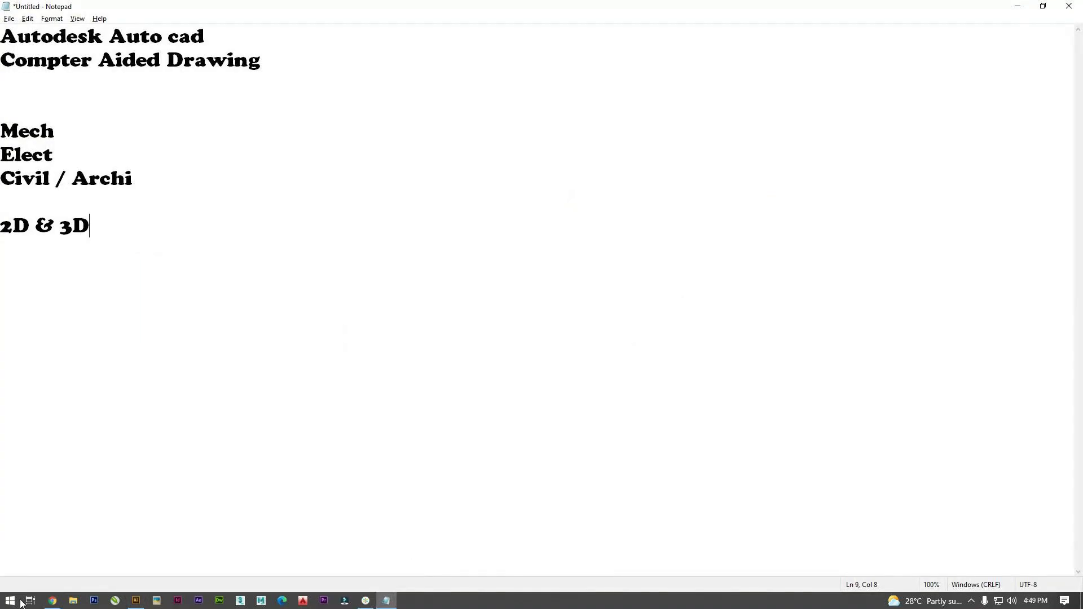
drag(124, 254, 2, 26)
key(Delete)
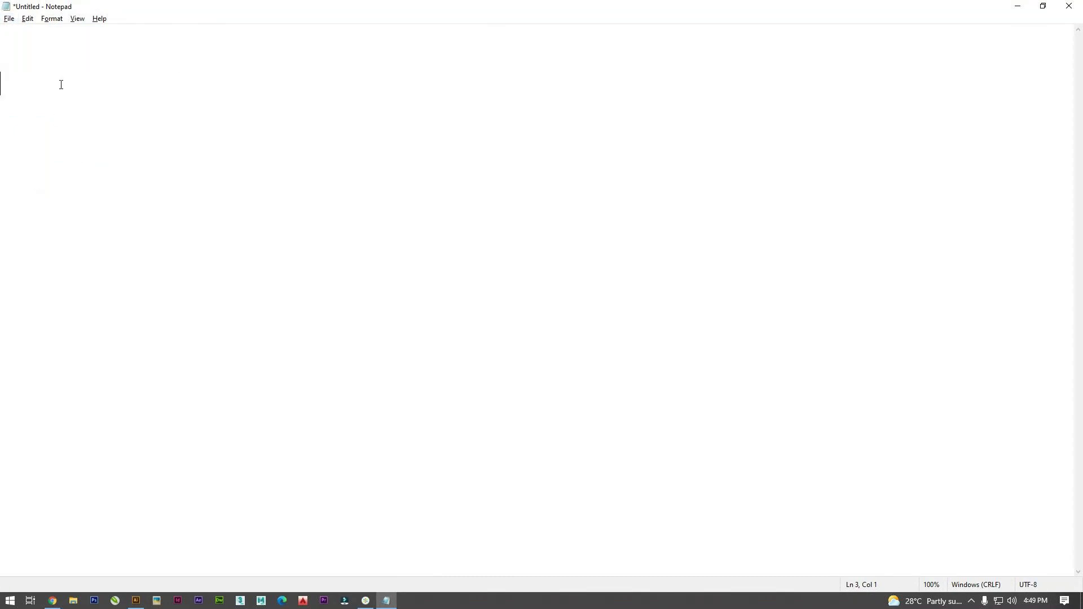
text(Draw)
key(BackSpace)
key(BackSpace)
key(BackSpace)
key(BackSpace)
key(BackSpace)
text(Draw)
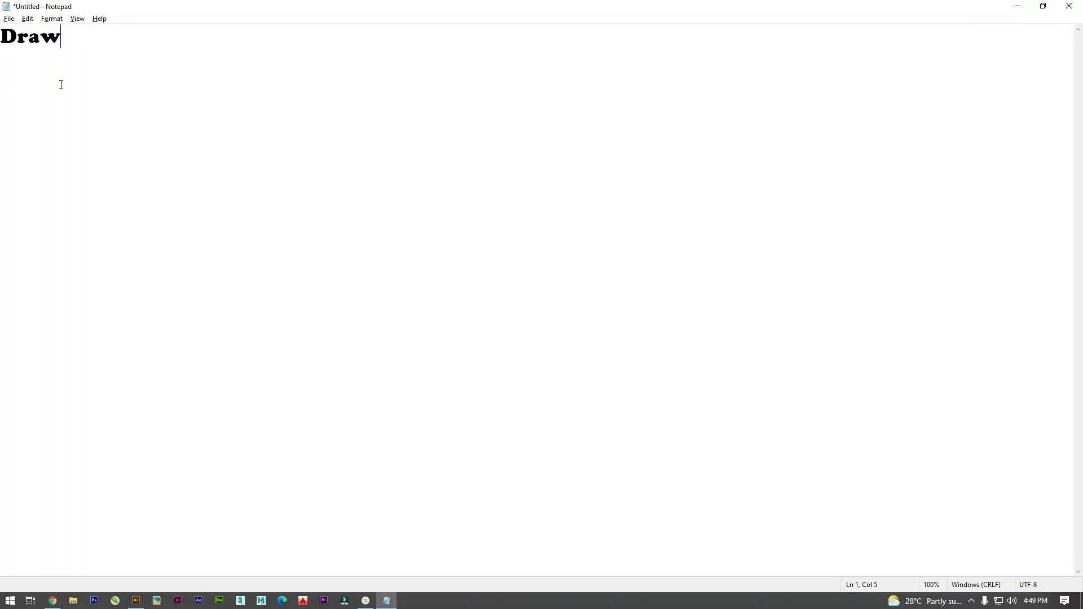
text(ing Methods)
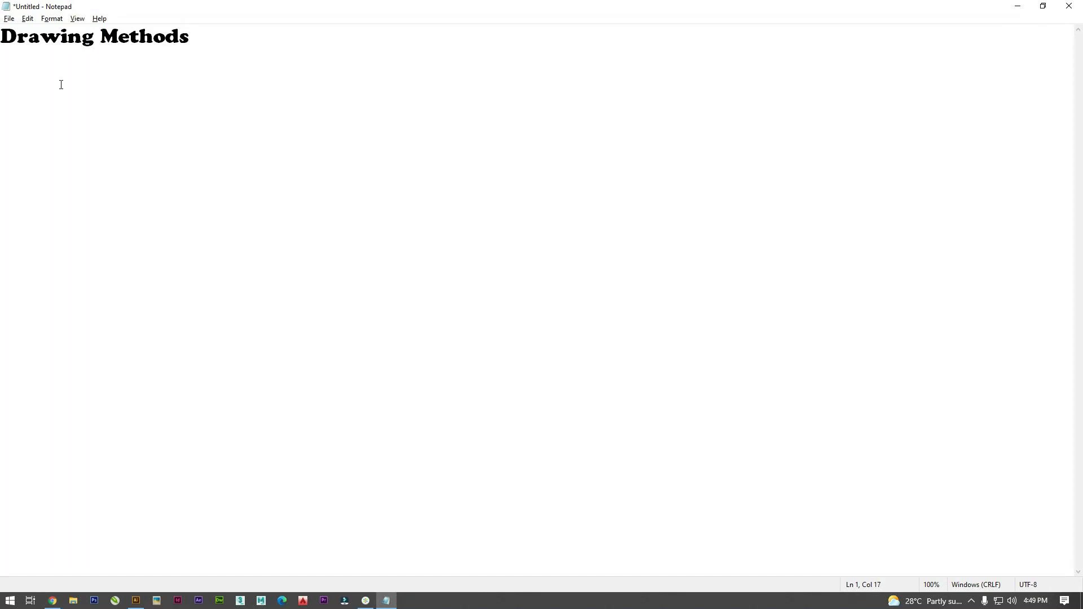
text( of Autocad)
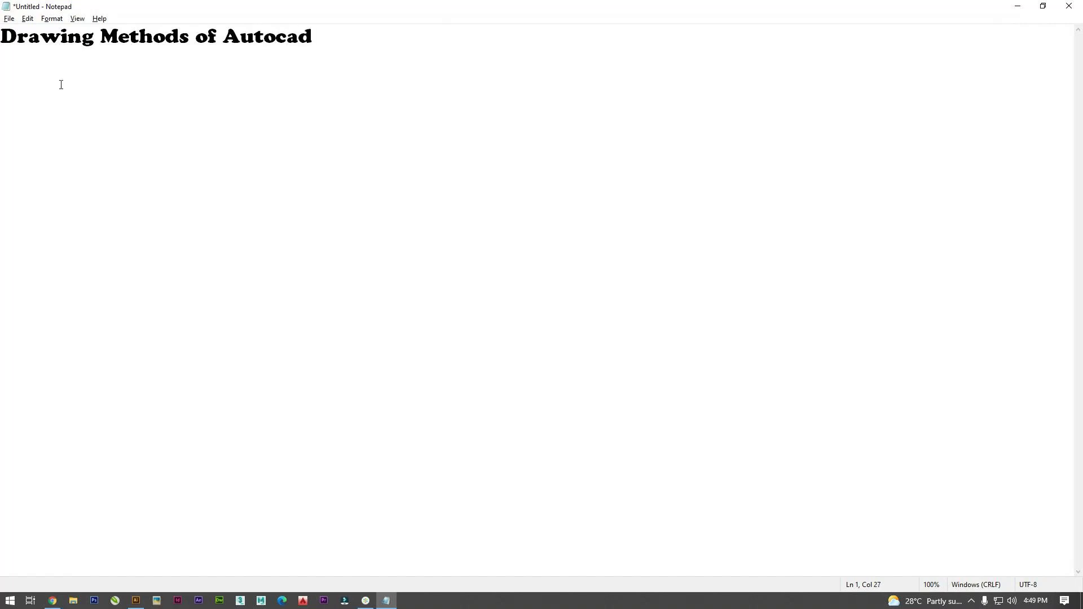
key(Return)
text(1} RCS - Rec)
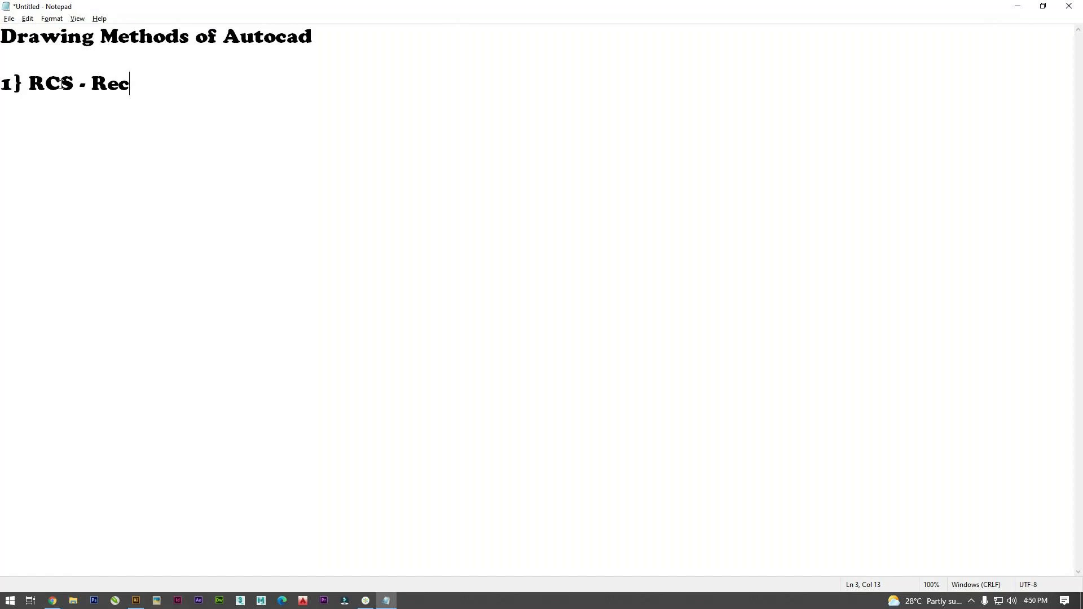
text(tangular co)
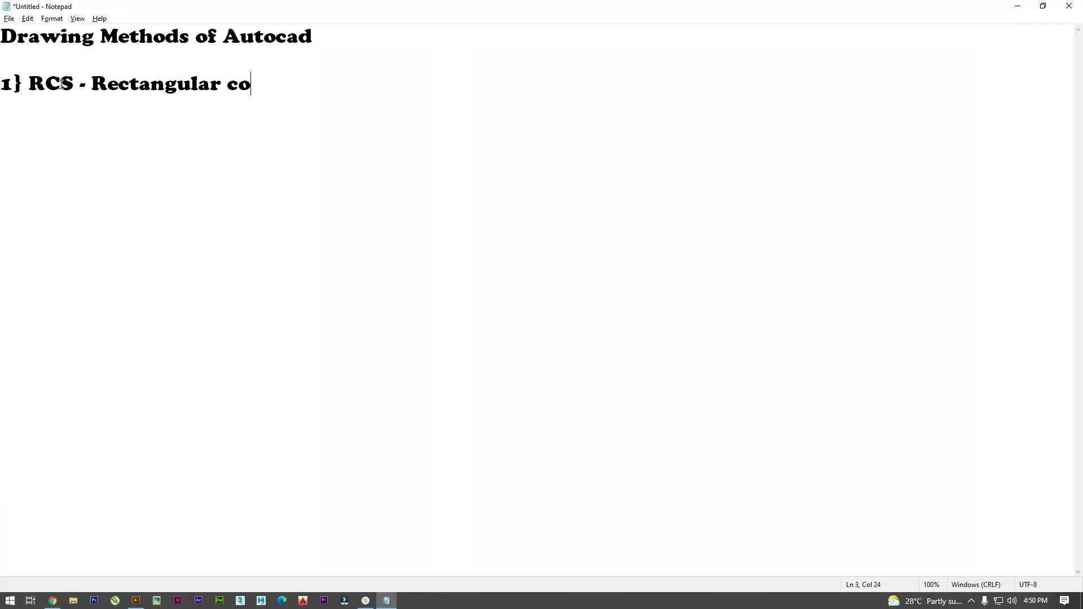
text(ordin)
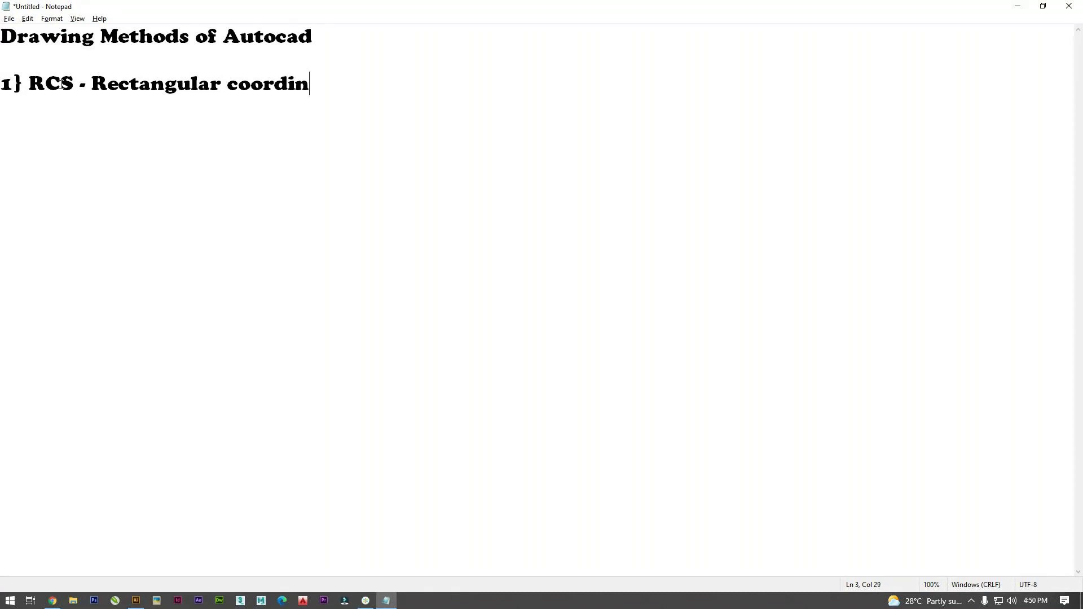
text(ate syst)
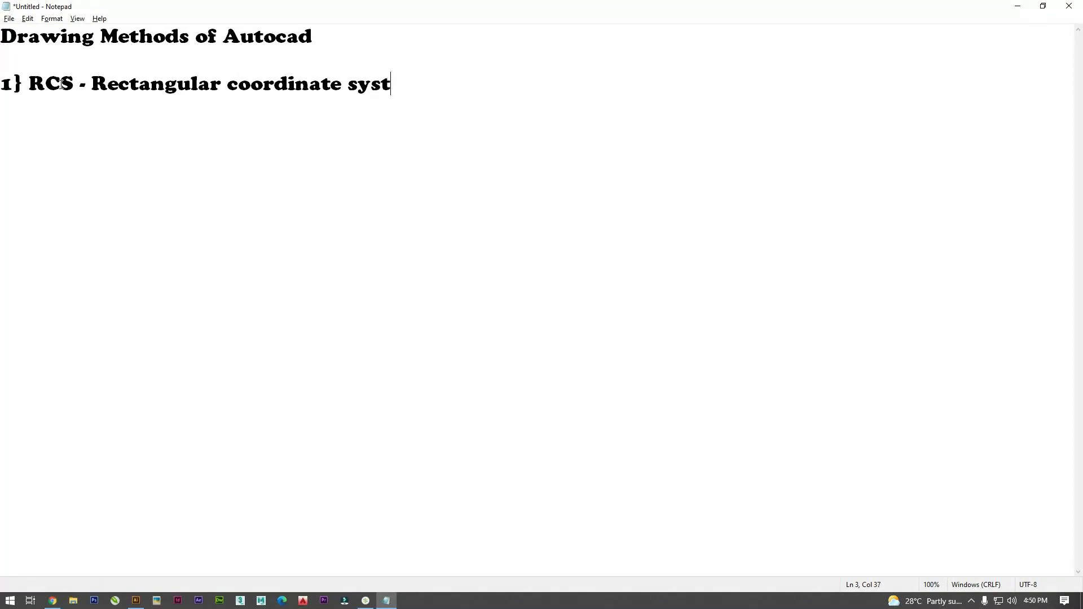
text(em)
key(Return)
text(If w)
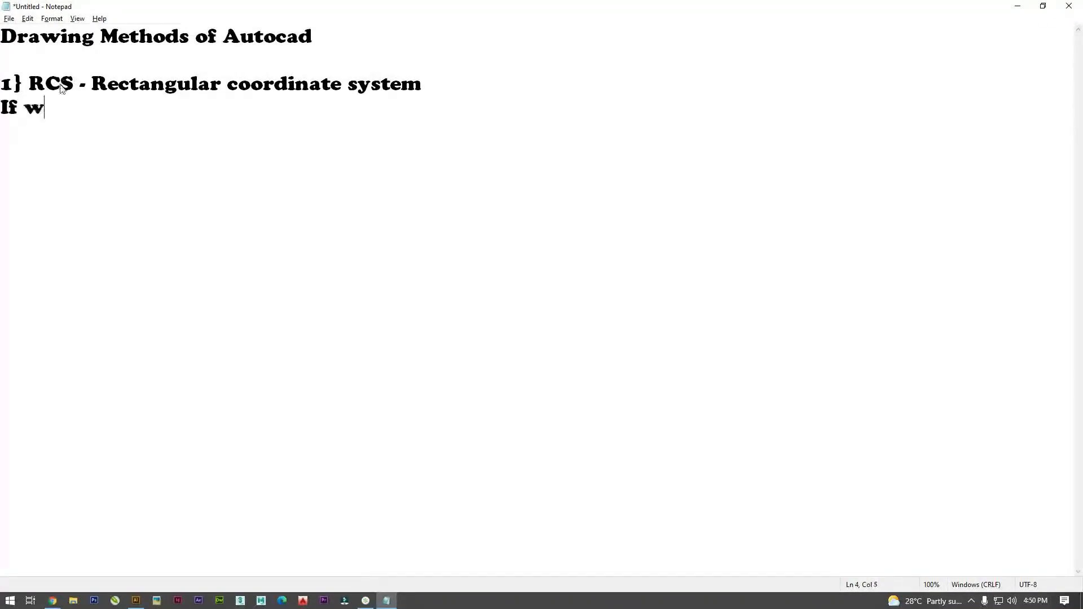
text(e know )
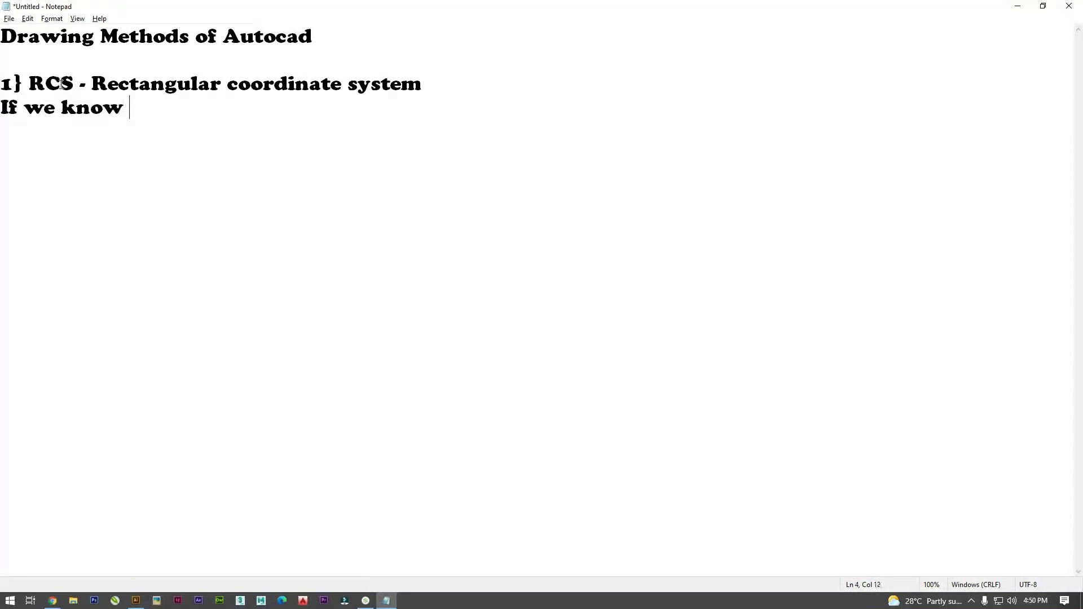
text(( X and Y )
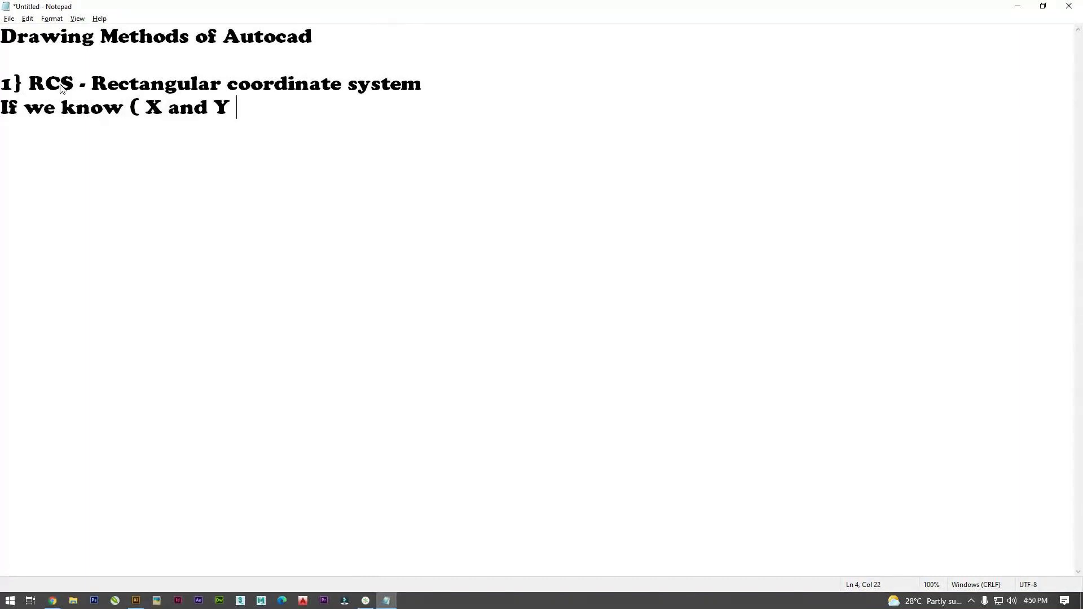
text(axis ))
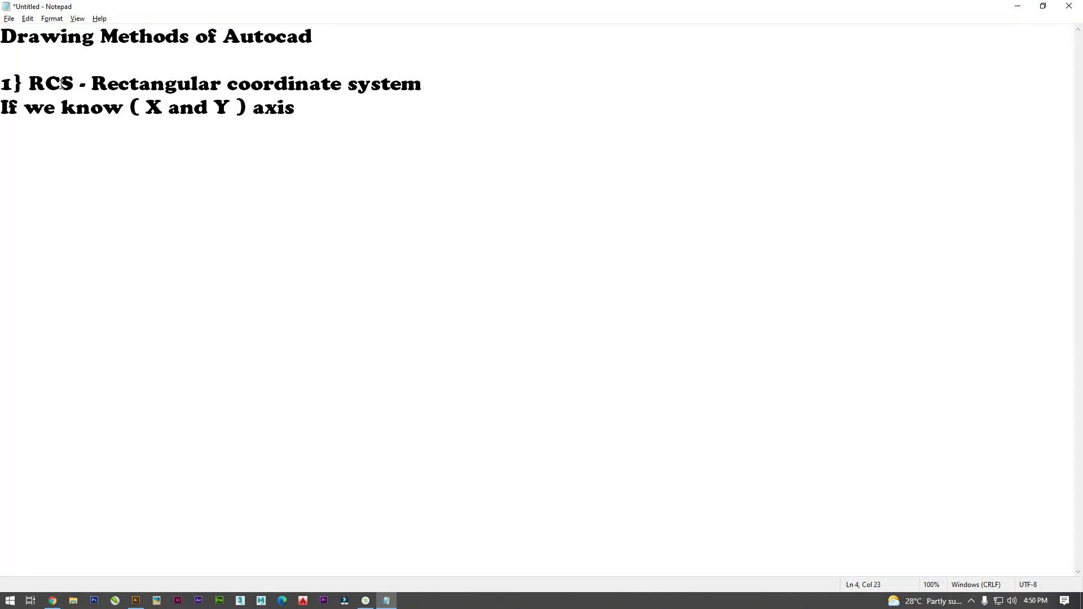
drag(295, 107, 323, 105)
key(ctrl+2)
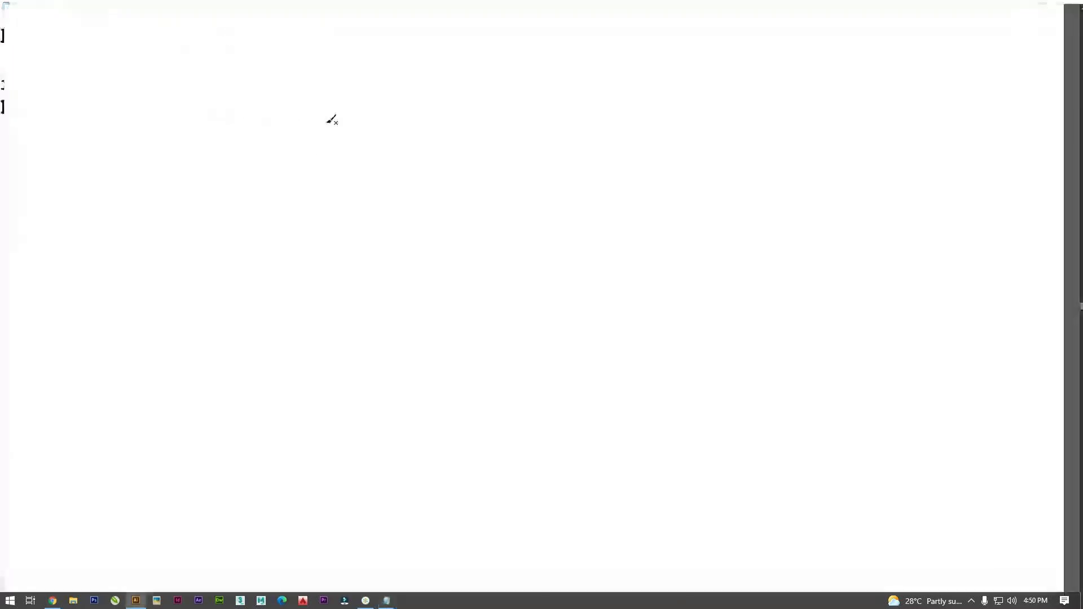
drag(367, 340, 619, 157)
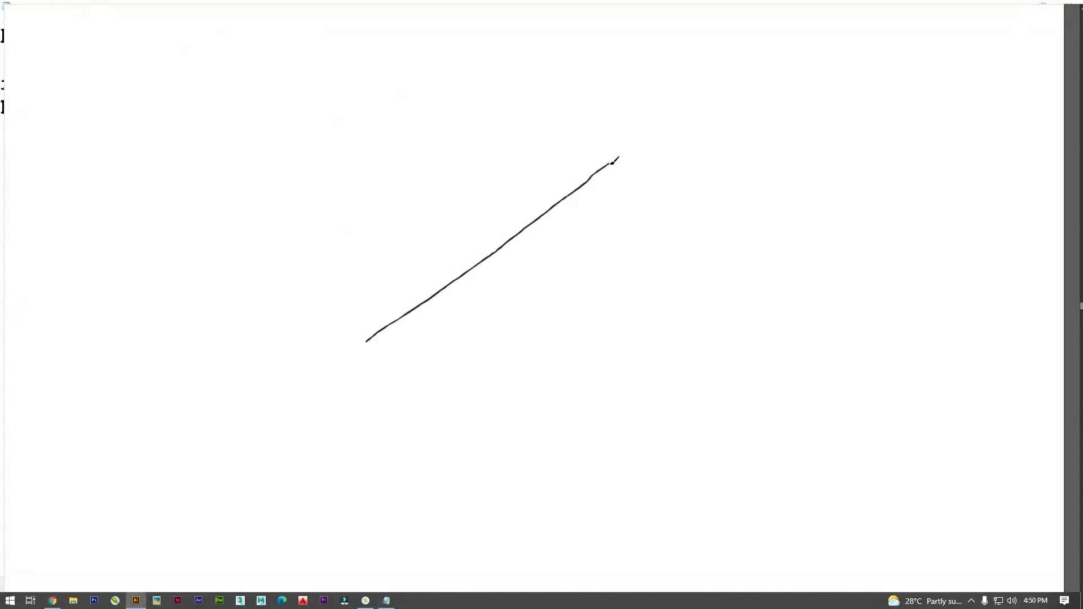
mouse_move(374, 351)
mouse_down()
mouse_move(369, 368)
mouse_move(401, 352)
mouse_move(409, 371)
mouse_up()
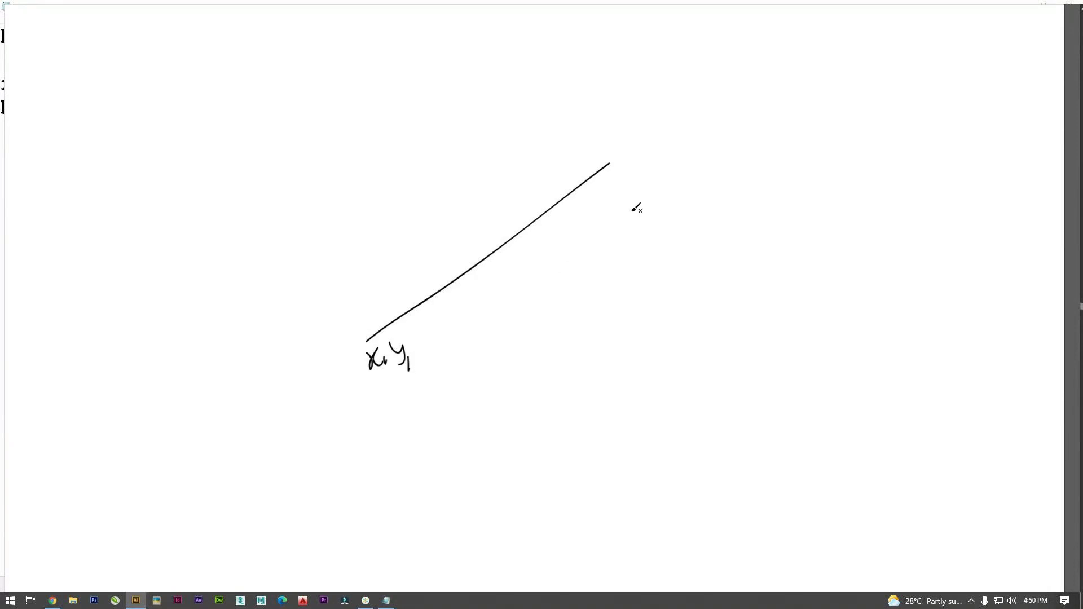
mouse_move(617, 165)
mouse_down()
mouse_move(610, 180)
mouse_move(628, 168)
mouse_move(637, 189)
mouse_move(644, 171)
mouse_move(656, 193)
mouse_up()
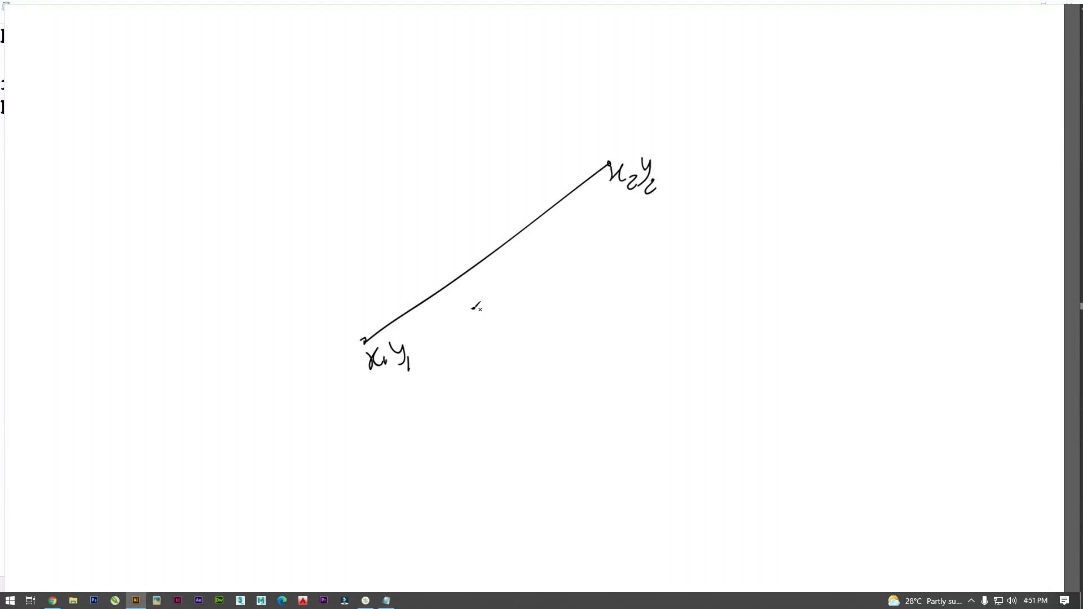
mouse_move(483, 284)
mouse_down()
mouse_move(480, 313)
mouse_move(484, 284)
mouse_move(506, 307)
mouse_move(510, 281)
mouse_move(520, 299)
mouse_move(517, 279)
mouse_up()
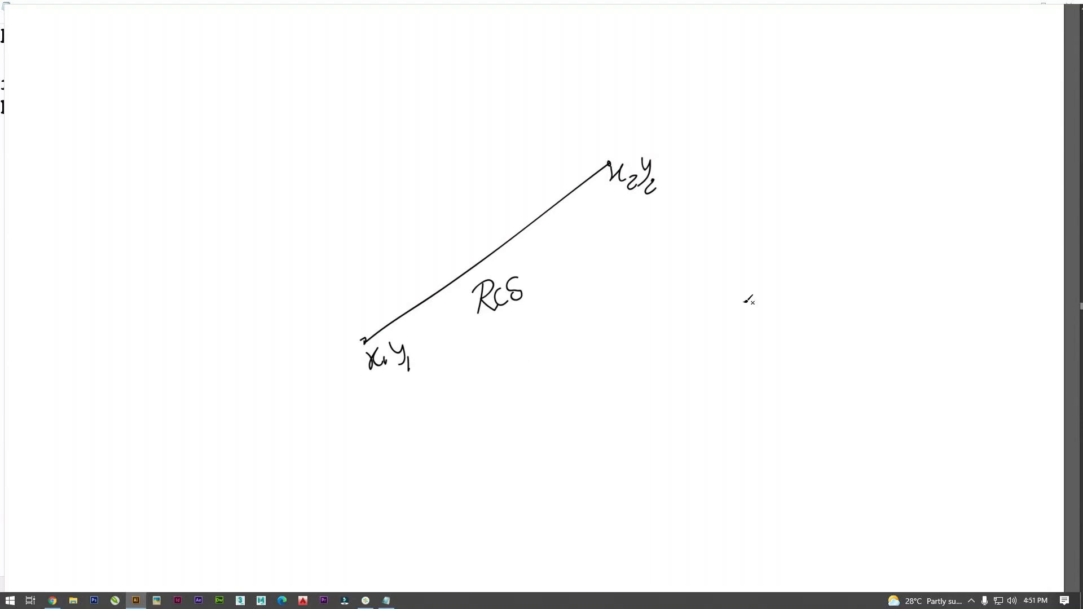
drag(695, 319, 959, 306)
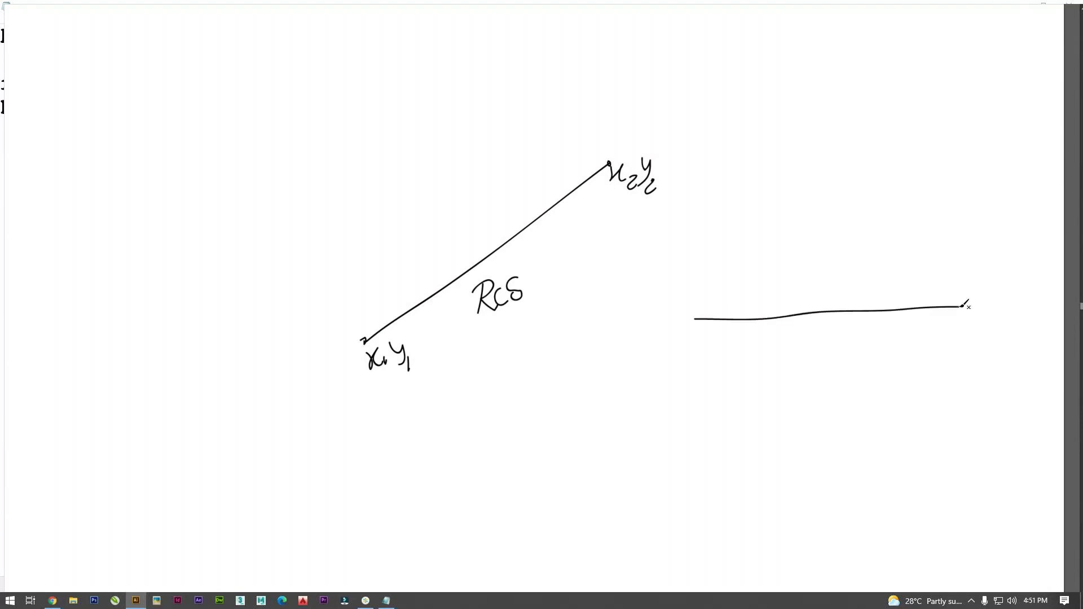
key(ctrl+z)
drag(705, 321, 903, 321)
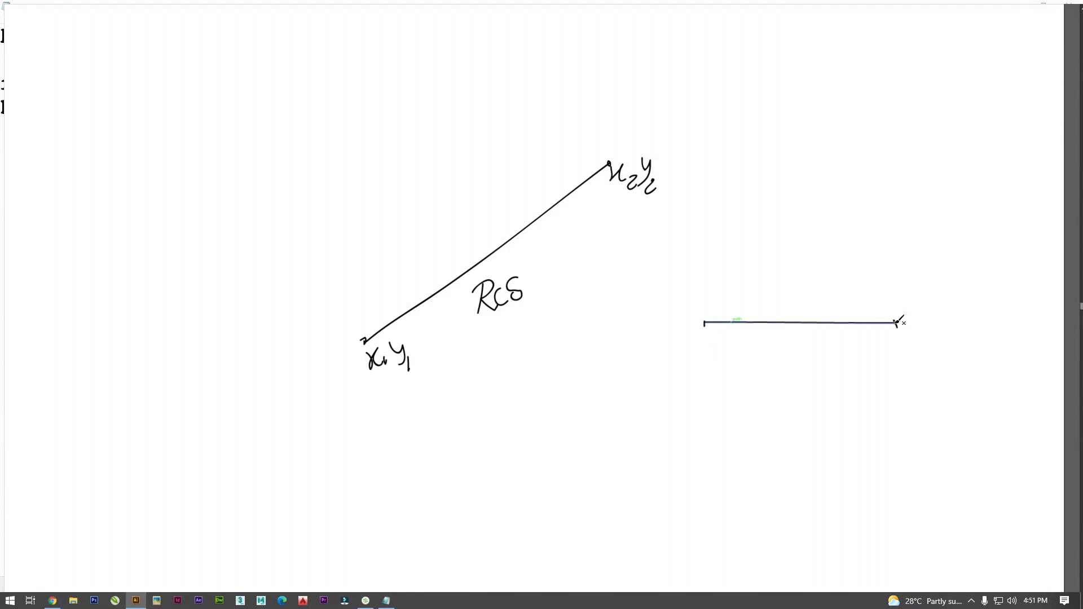
mouse_move(784, 337)
mouse_down()
mouse_move(786, 352)
mouse_move(811, 338)
mouse_move(794, 338)
mouse_up()
drag(792, 339, 807, 344)
mouse_move(789, 396)
mouse_down()
mouse_move(787, 414)
mouse_move(797, 396)
mouse_move(791, 406)
mouse_move(812, 414)
mouse_up()
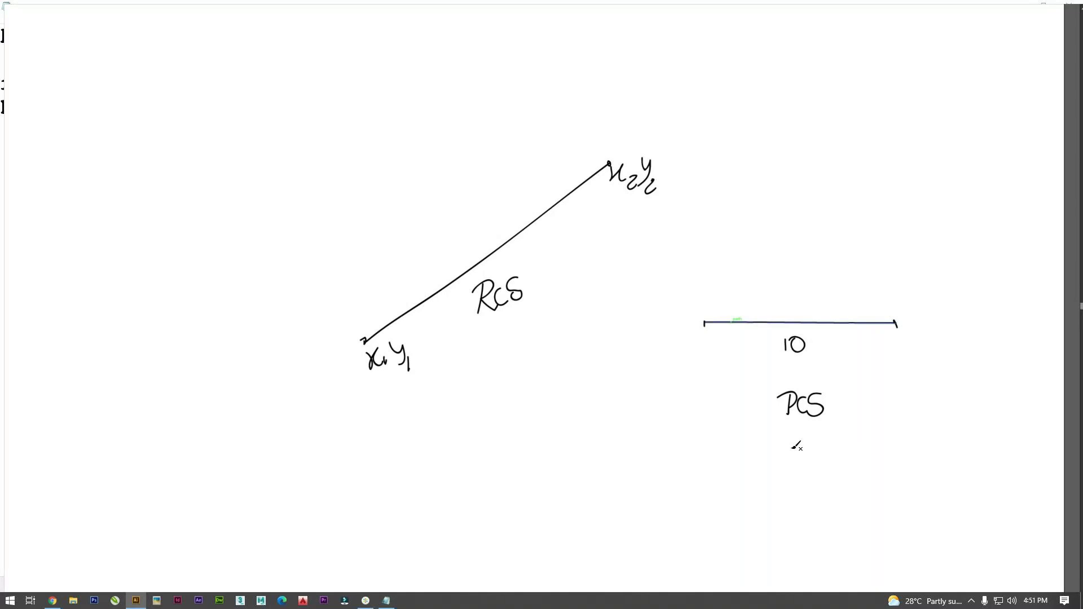
key(Escape)
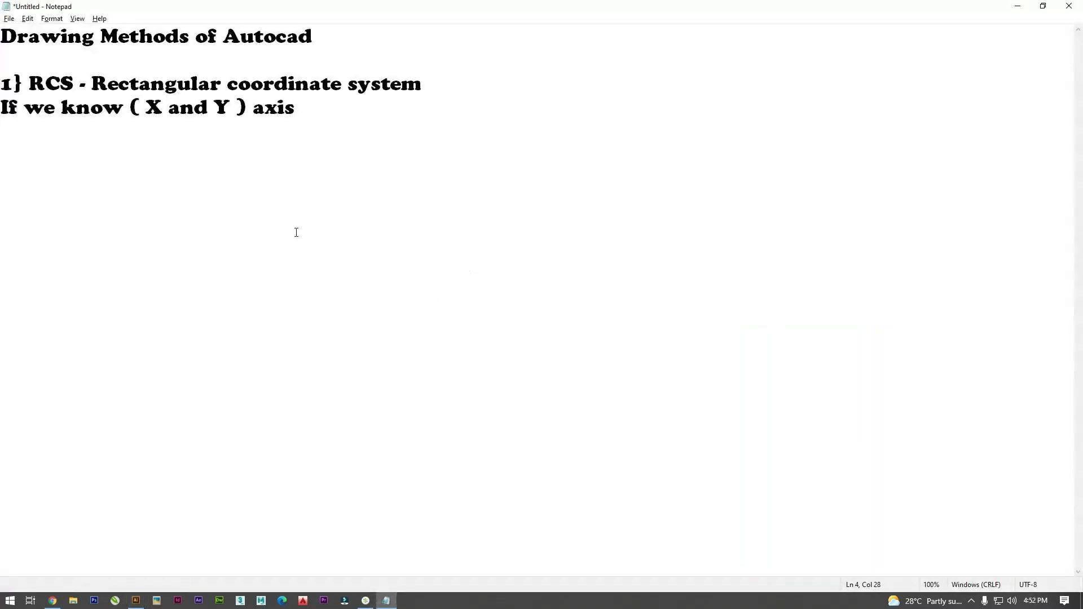
drag(305, 117, 3, 83)
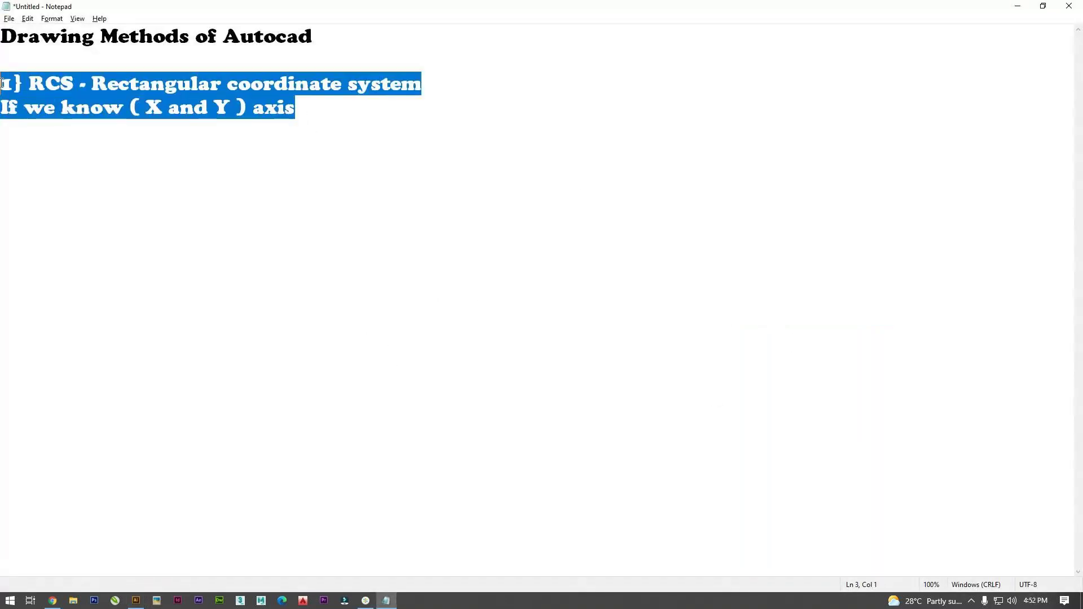
click(314, 109)
key(Return)
text(1} RCS - Rectangular coordinate system If we know ( X and Y ) axis)
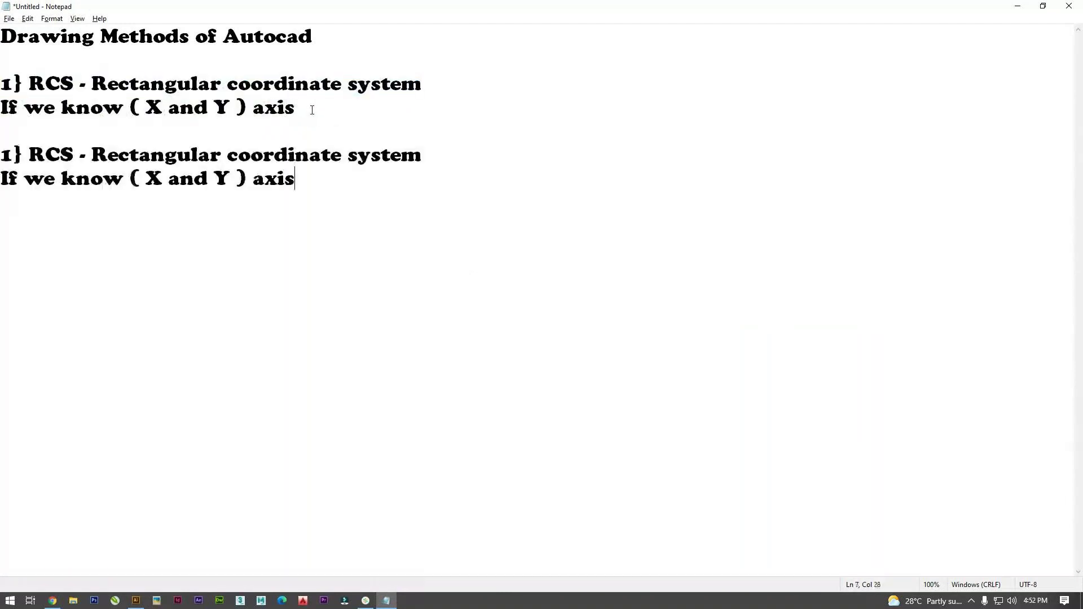
mouse_move(25, 153)
mouse_down()
mouse_move(37, 154)
mouse_move(5, 158)
mouse_up()
text(P)
text(2)
drag(89, 156, 216, 157)
text(Polar)
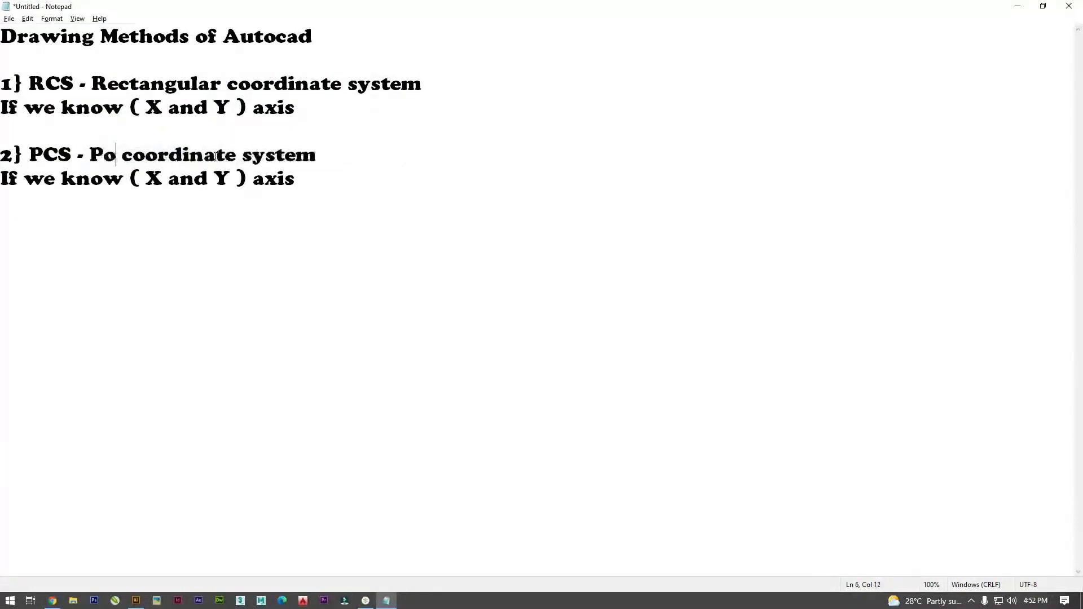
drag(145, 179, 159, 183)
text(tance)
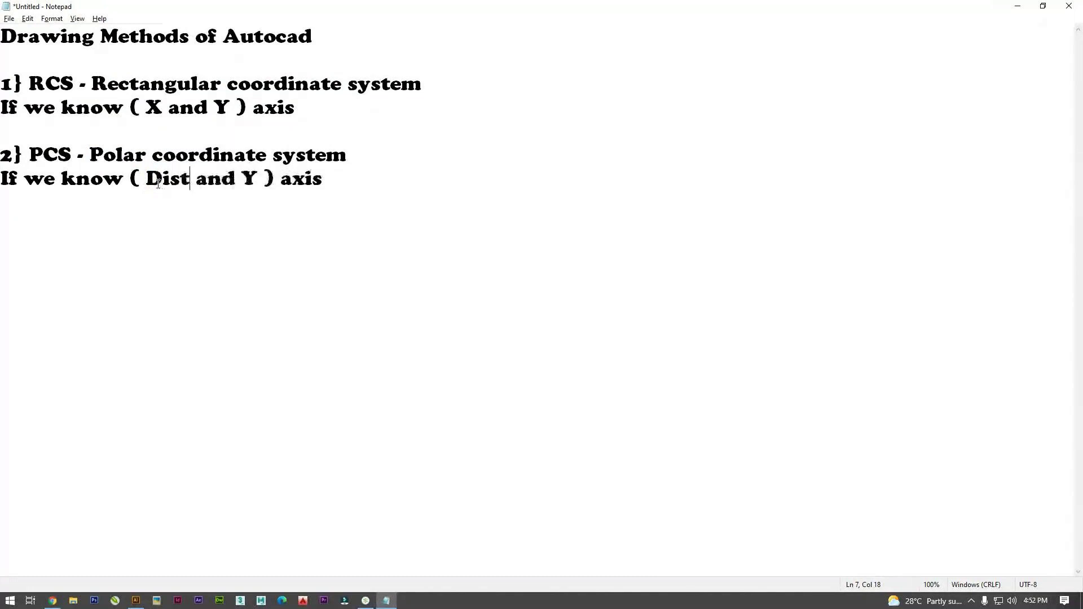
double_click(297, 178)
text(Angle)
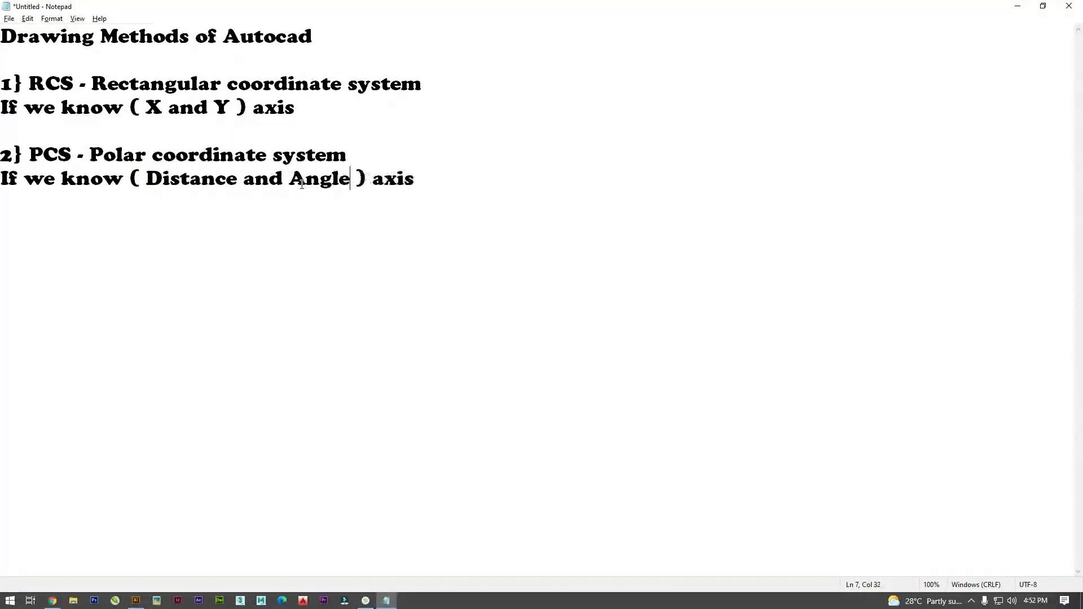
drag(366, 180, 514, 183)
key(BackSpace)
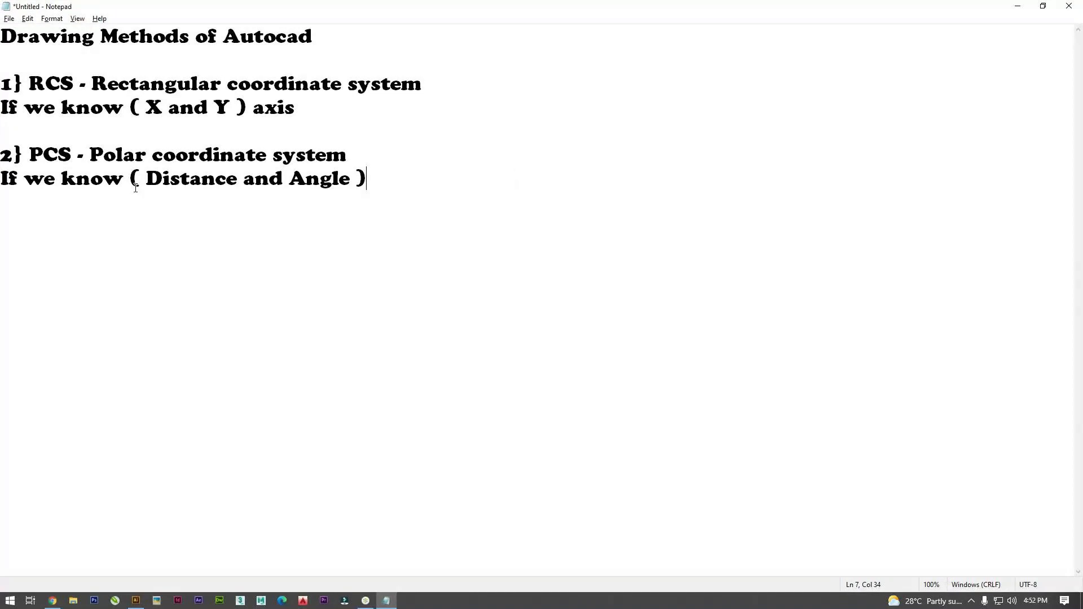
click(30, 156)
drag(30, 157, 69, 162)
click(98, 154)
drag(30, 86, 73, 83)
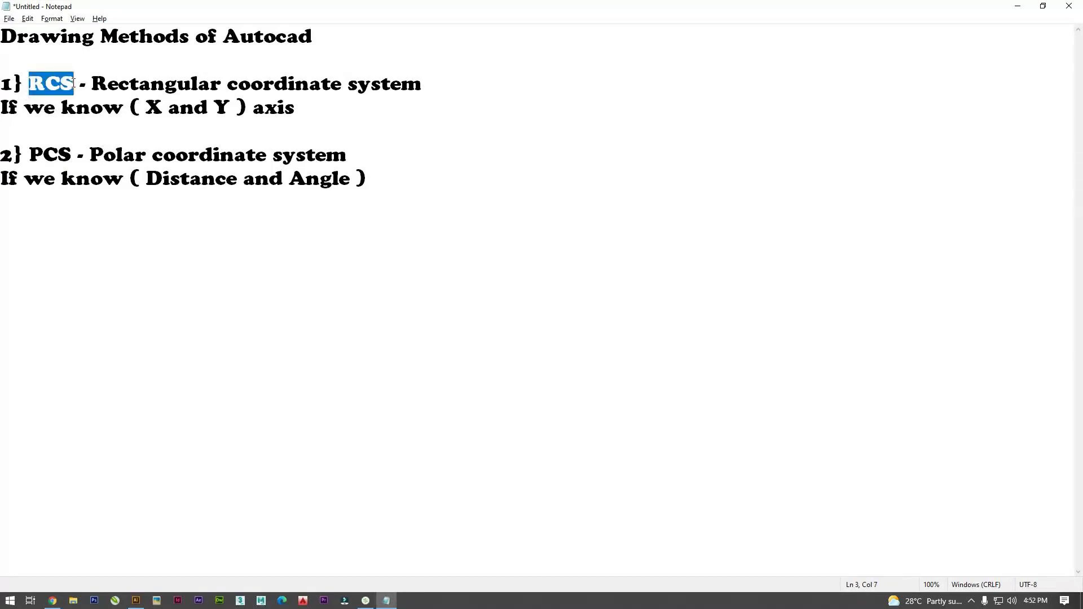
drag(382, 177, 2, 156)
click(368, 171)
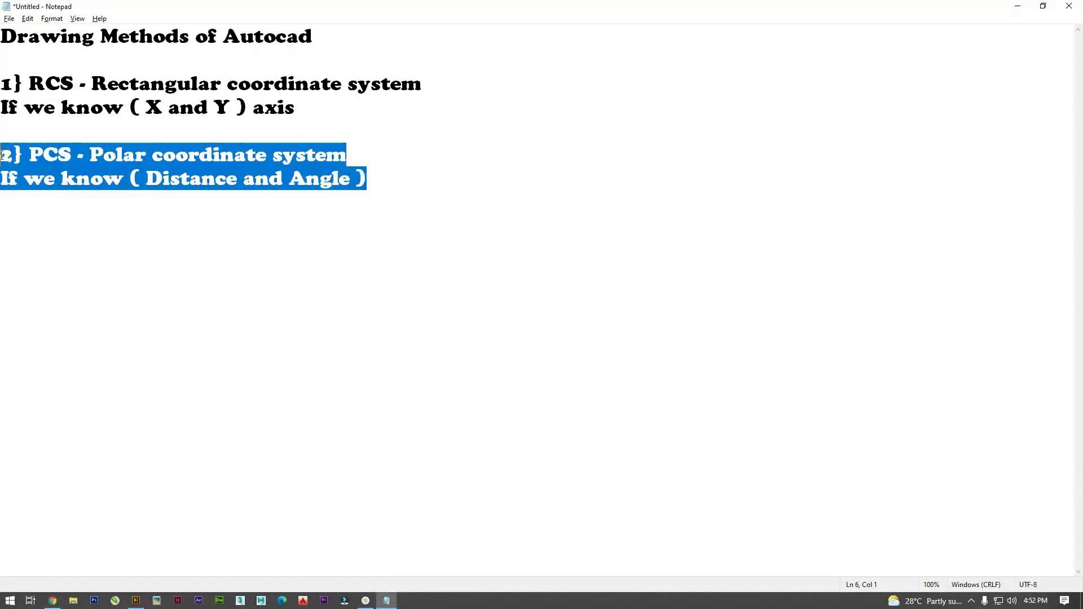
click(295, 105)
drag(295, 104, 2, 71)
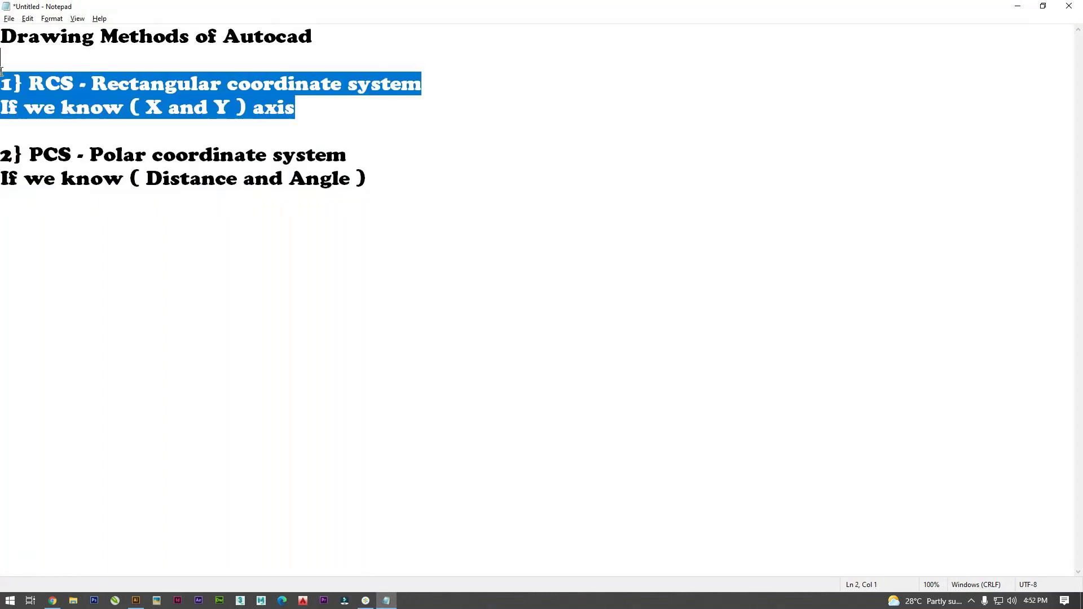
click(375, 178)
drag(375, 179, 1, 148)
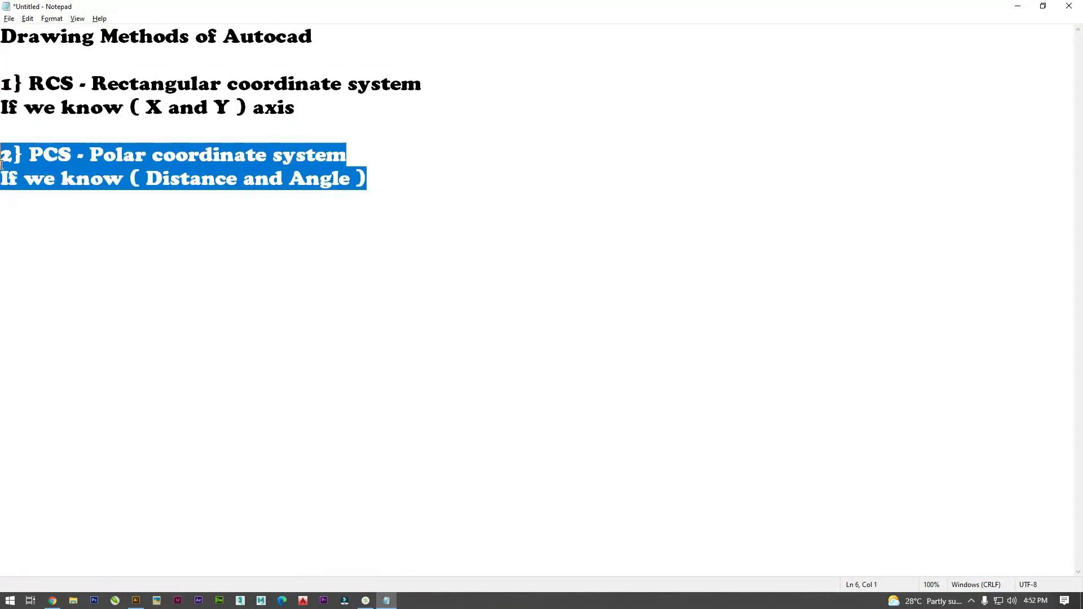
click(379, 177)
key(alt+Tab)
drag(672, 263, 810, 260)
mouse_move(931, 256)
mouse_down()
mouse_move(944, 453)
mouse_move(818, 466)
mouse_move(634, 452)
mouse_move(658, 271)
mouse_up()
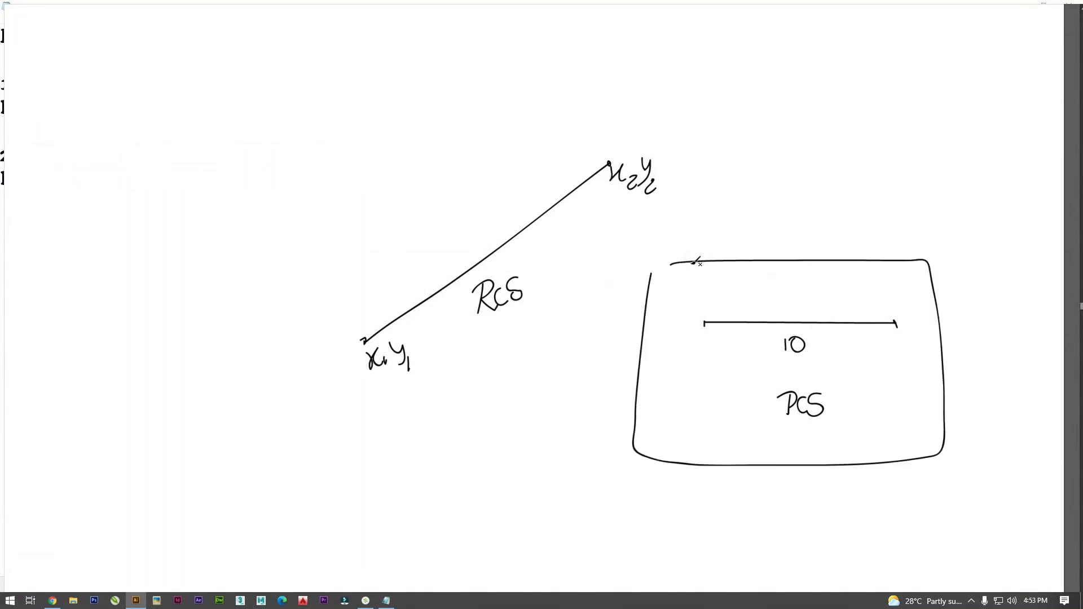
drag(809, 335, 807, 341)
key(ctrl+a)
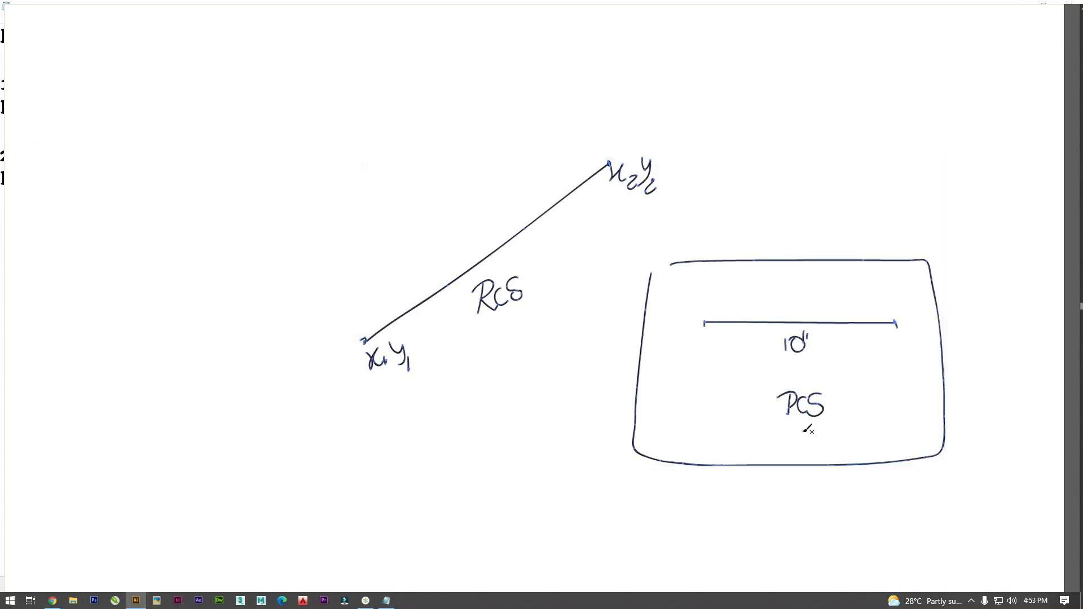
key(Delete)
key(Escape)
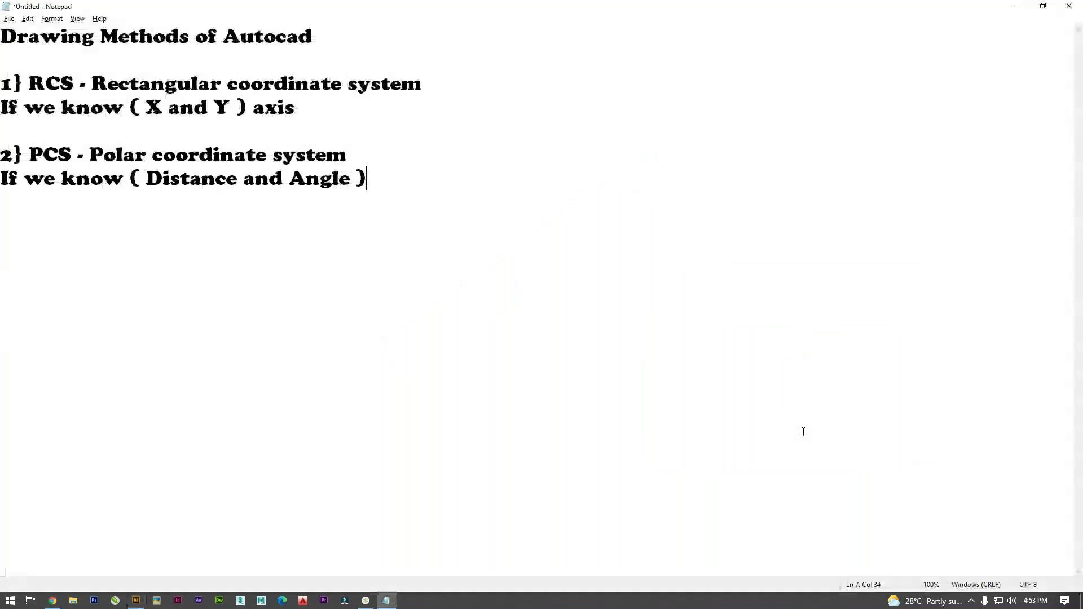
key(Return)
key(Return)
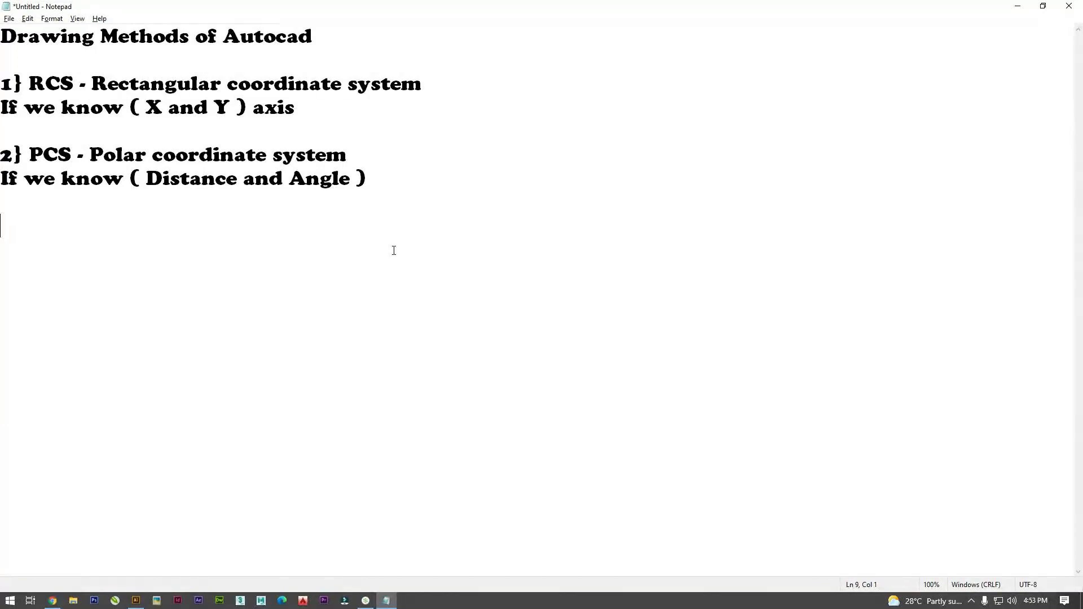
text(Drafting)
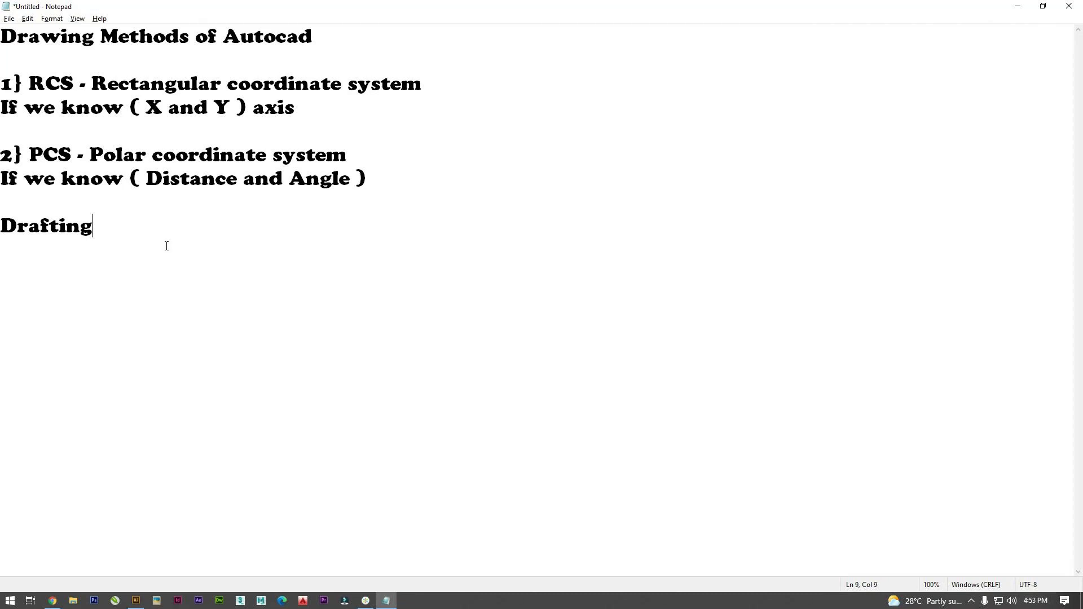
mouse_move(110, 229)
mouse_down()
mouse_move(60, 227)
mouse_move(93, 227)
mouse_up()
drag(28, 155, 153, 164)
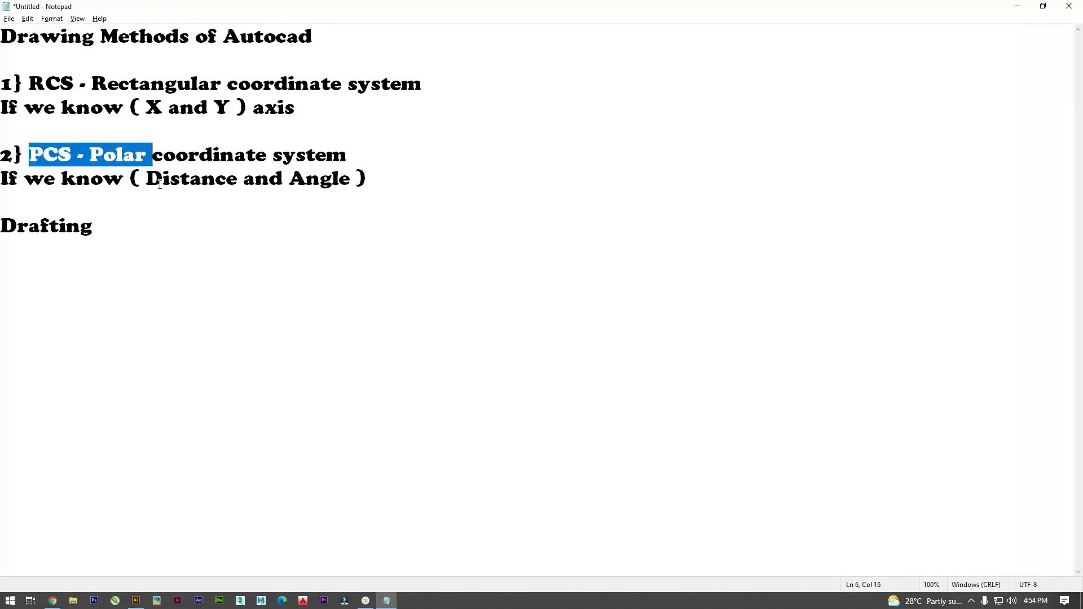
key(alt+Tab)
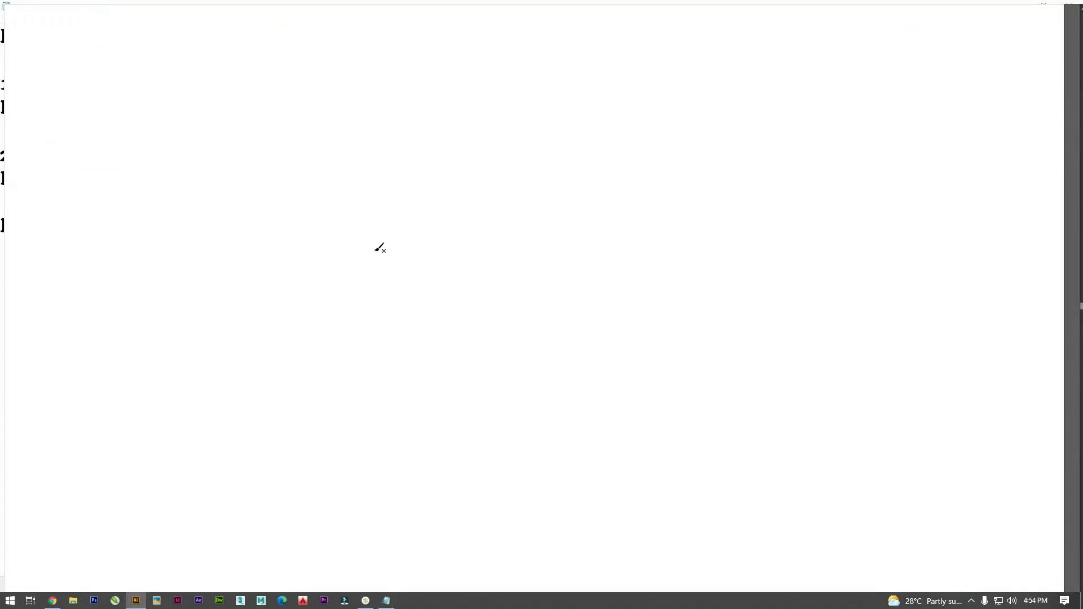
Draw horizontal line AB, labelling its ends A and B and its length 10.
shift+drag(375, 251, 662, 235)
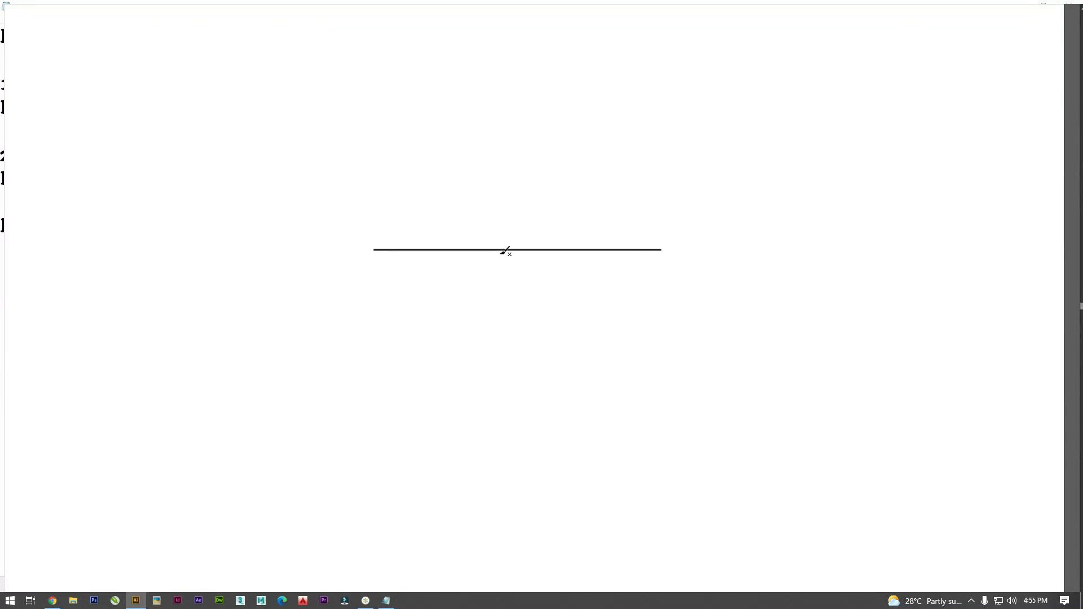
mouse_move(490, 261)
shift+mouse_down()
mouse_move(492, 276)
mouse_move(511, 270)
mouse_move(498, 265)
shift+mouse_up()
mouse_move(377, 256)
mouse_down()
mouse_move(370, 273)
mouse_move(384, 273)
mouse_move(384, 261)
mouse_up()
mouse_move(657, 261)
mouse_down()
mouse_move(655, 273)
mouse_move(667, 257)
mouse_move(665, 268)
mouse_move(644, 277)
mouse_up()
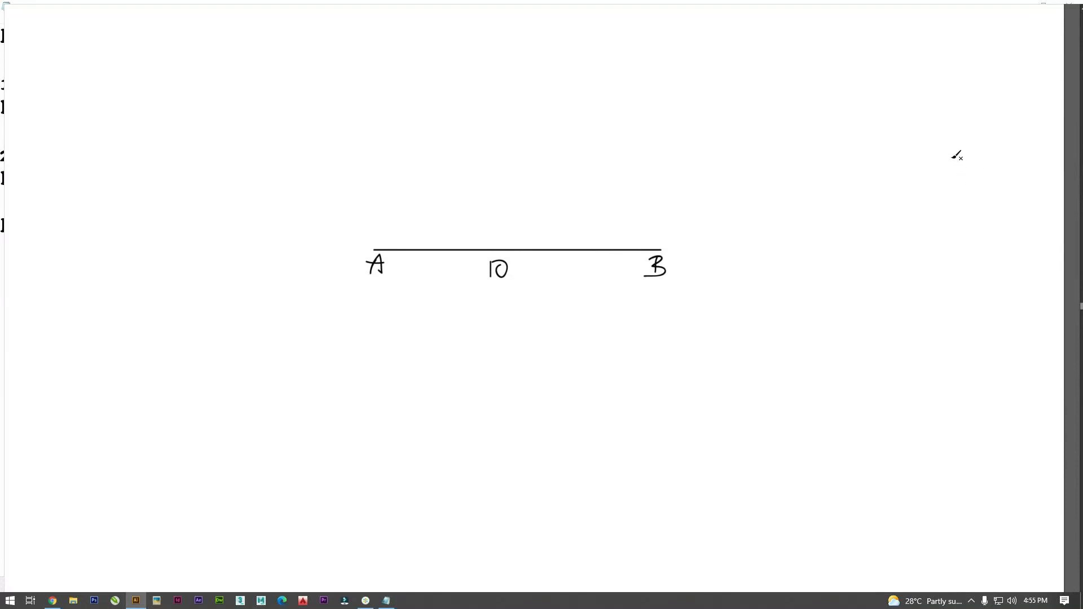
Draw an angle reference cross labelled 0, 90, 180 and 270, and begin writing AB below A.
drag(910, 71, 918, 78)
key(ctrl+z)
drag(914, 71, 915, 194)
drag(861, 124, 984, 123)
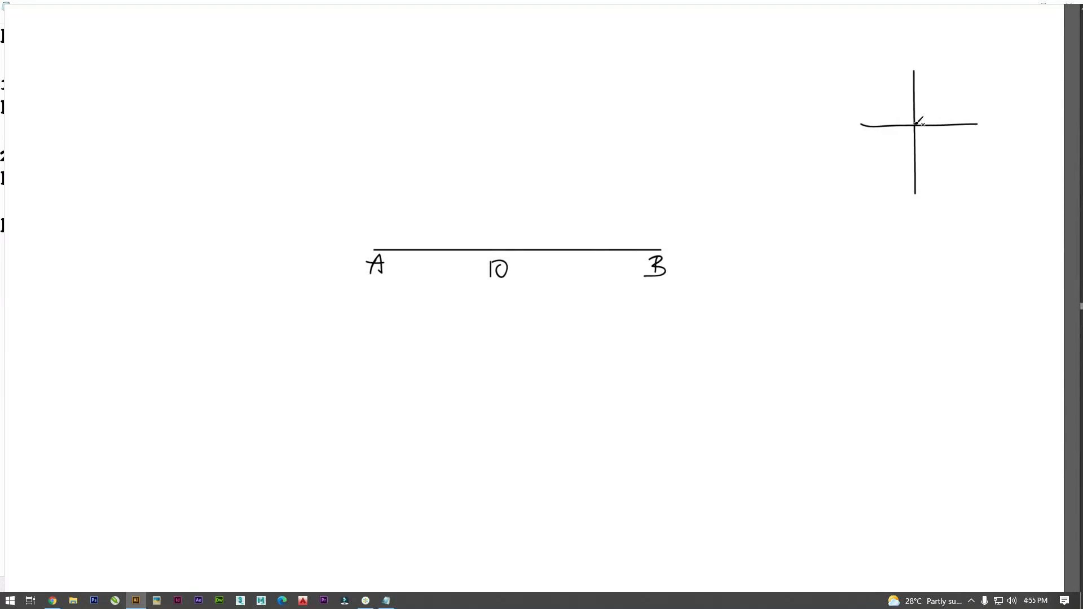
drag(916, 120, 908, 121)
drag(976, 120, 990, 116)
mouse_move(909, 52)
mouse_down()
mouse_move(908, 71)
mouse_move(919, 59)
mouse_up()
mouse_move(830, 118)
mouse_down()
mouse_move(829, 135)
mouse_move(856, 120)
mouse_up()
mouse_move(900, 201)
mouse_down()
mouse_move(912, 219)
mouse_move(941, 194)
mouse_up()
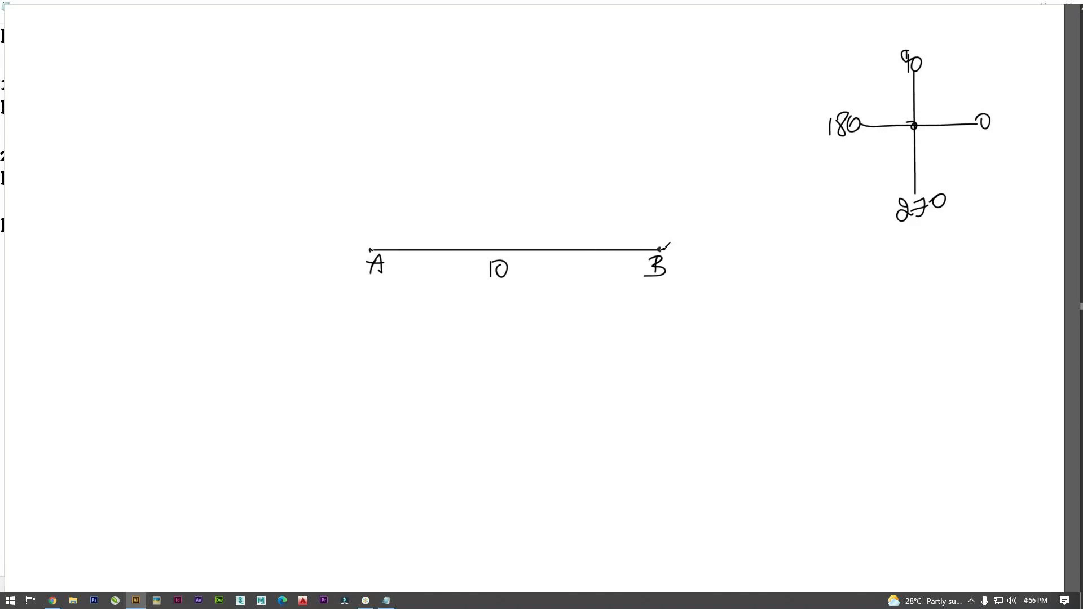
mouse_move(263, 353)
mouse_down()
mouse_move(255, 383)
mouse_move(282, 367)
mouse_move(275, 377)
mouse_up()
Finish the 'AB:' note with an equals mark and circle the cross's centre.
click(290, 360)
click(290, 375)
drag(256, 395, 263, 394)
drag(914, 121, 912, 121)
Dot a vertical guide above and below point A and a horizontal guide left of it.
click(369, 244)
click(370, 222)
click(370, 208)
click(367, 185)
click(369, 158)
click(373, 126)
click(374, 282)
click(373, 299)
click(372, 313)
click(371, 328)
click(370, 344)
click(310, 247)
click(294, 247)
Add a direction arrowhead on AB, a dot atop A's guide, and a '10' over '0' note.
click(499, 243)
drag(512, 252, 501, 257)
click(372, 113)
mouse_move(106, 219)
mouse_down()
mouse_move(108, 235)
mouse_move(115, 220)
mouse_up()
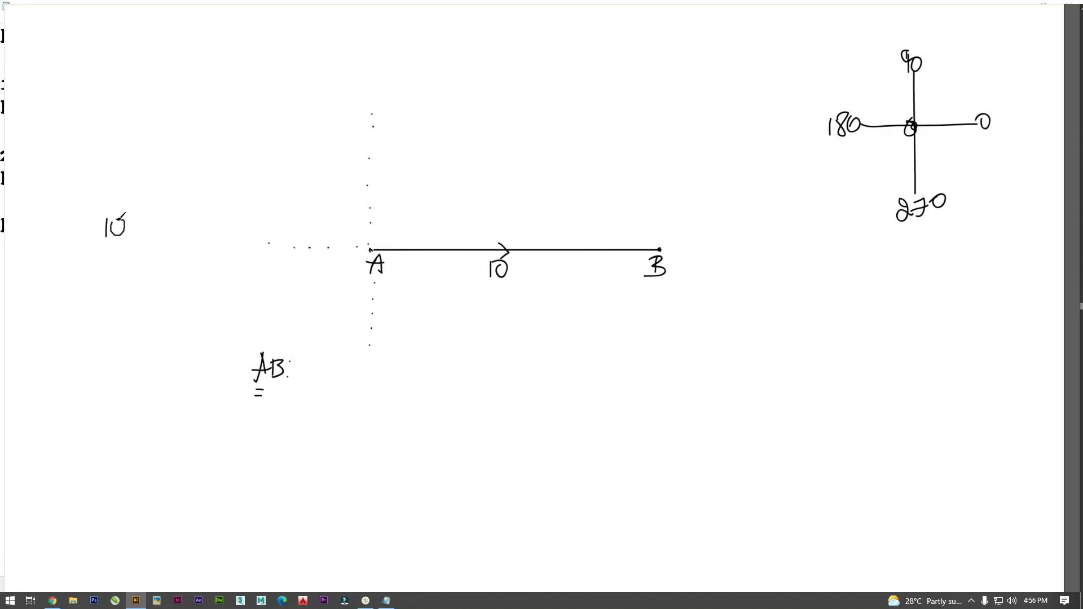
mouse_move(116, 258)
mouse_down()
mouse_move(114, 272)
mouse_move(122, 254)
mouse_up()
drag(874, 298, 878, 317)
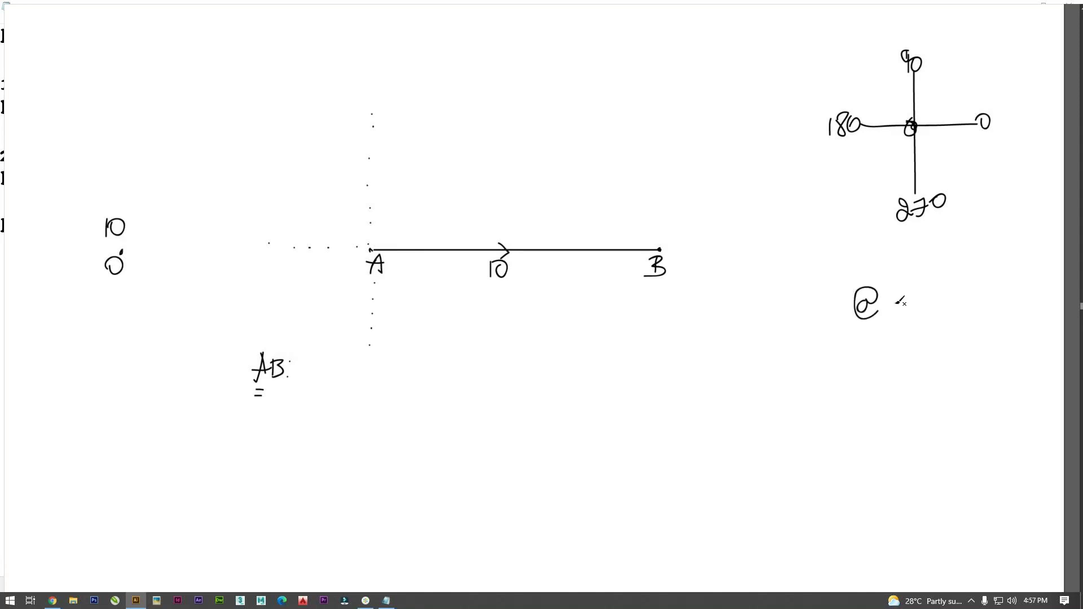
drag(878, 349, 881, 390)
mouse_move(933, 299)
mouse_down()
mouse_move(967, 281)
mouse_move(967, 301)
mouse_move(987, 274)
mouse_up()
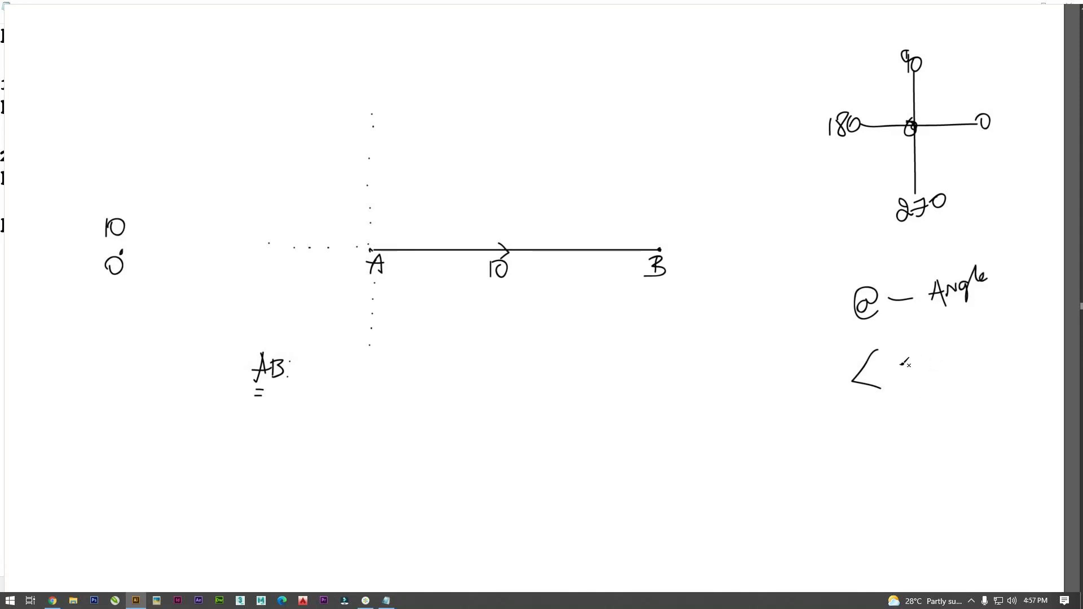
mouse_move(898, 367)
mouse_down()
mouse_move(947, 355)
mouse_move(946, 376)
mouse_move(946, 351)
mouse_up()
key(ctrl+z)
key(ctrl+z)
key(ctrl+z)
key(ctrl+z)
key(ctrl+z)
mouse_move(925, 307)
mouse_down()
mouse_move(930, 289)
mouse_move(922, 309)
mouse_move(950, 305)
mouse_up()
mouse_move(961, 287)
mouse_down()
mouse_move(964, 304)
mouse_move(968, 285)
mouse_up()
mouse_move(890, 371)
mouse_down()
mouse_move(931, 354)
mouse_move(928, 365)
mouse_move(931, 352)
mouse_move(936, 370)
mouse_move(926, 368)
mouse_move(959, 363)
mouse_move(959, 353)
mouse_move(990, 360)
mouse_up()
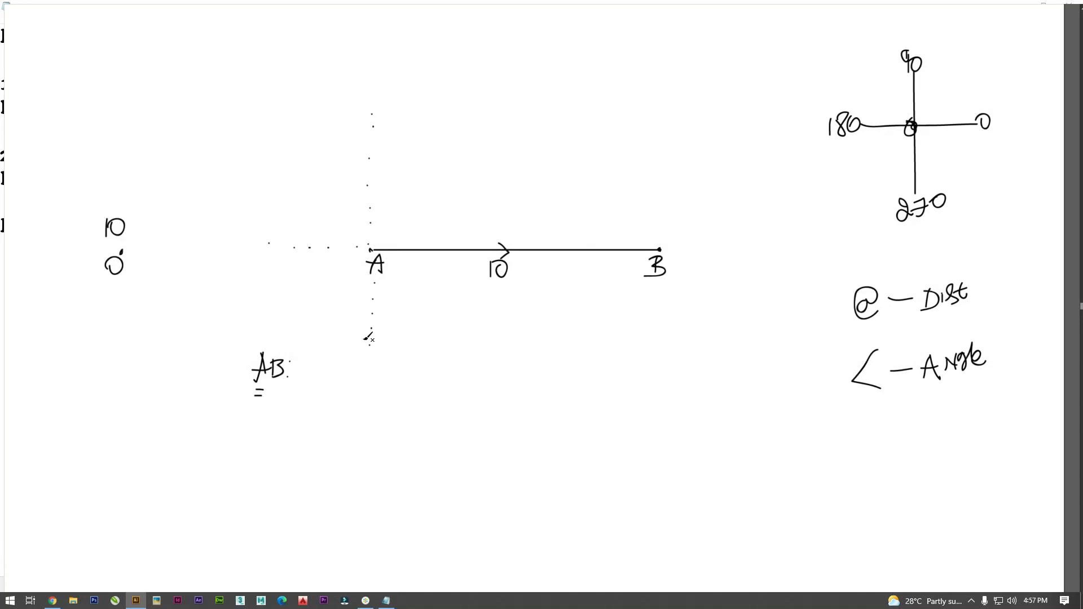
mouse_move(303, 366)
mouse_down()
mouse_move(344, 359)
mouse_move(334, 379)
mouse_move(355, 359)
mouse_move(367, 371)
mouse_move(378, 349)
mouse_up()
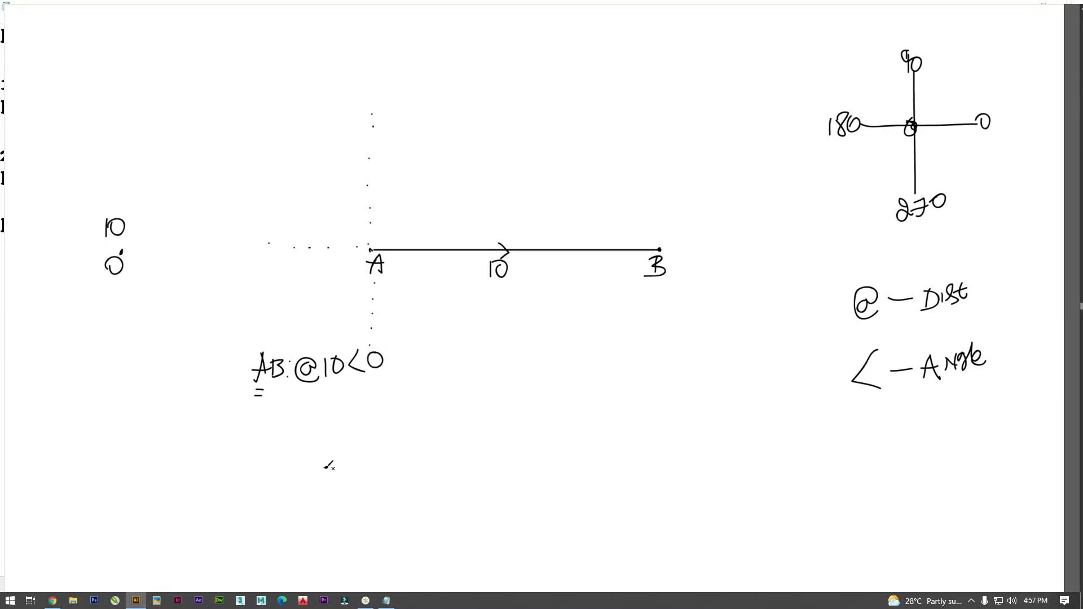
Write 'BA:' below the line and begin the @ after it.
mouse_move(515, 379)
mouse_down()
mouse_move(511, 402)
mouse_move(522, 384)
mouse_move(528, 393)
mouse_move(506, 404)
mouse_move(536, 390)
mouse_up()
click(546, 381)
click(546, 393)
mouse_move(567, 381)
mouse_down()
mouse_move(559, 397)
mouse_move(573, 382)
mouse_move(589, 389)
mouse_move(593, 373)
mouse_up()
drag(511, 416, 525, 421)
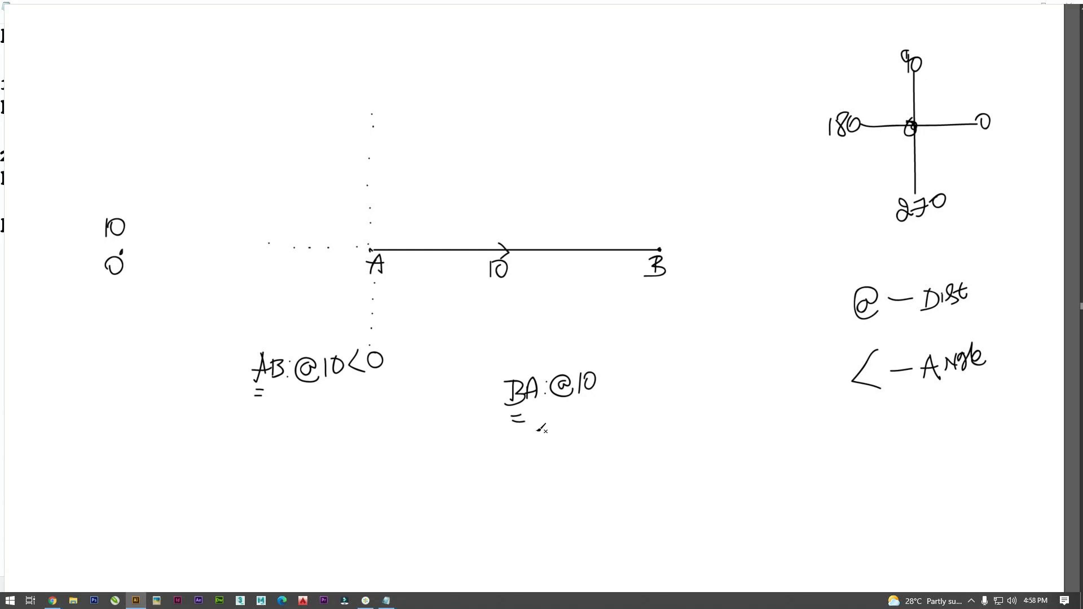
Dot a vertical guide through point B, above and below it.
click(659, 243)
click(657, 228)
click(653, 215)
click(657, 194)
click(657, 168)
click(656, 152)
click(657, 138)
click(654, 292)
click(653, 316)
click(652, 334)
click(664, 245)
click(667, 243)
click(693, 248)
drag(712, 249, 717, 249)
drag(732, 249, 742, 249)
click(759, 245)
mouse_move(605, 377)
mouse_down()
mouse_move(620, 391)
mouse_move(644, 385)
mouse_move(633, 391)
mouse_move(640, 368)
mouse_move(649, 377)
mouse_move(652, 368)
mouse_up()
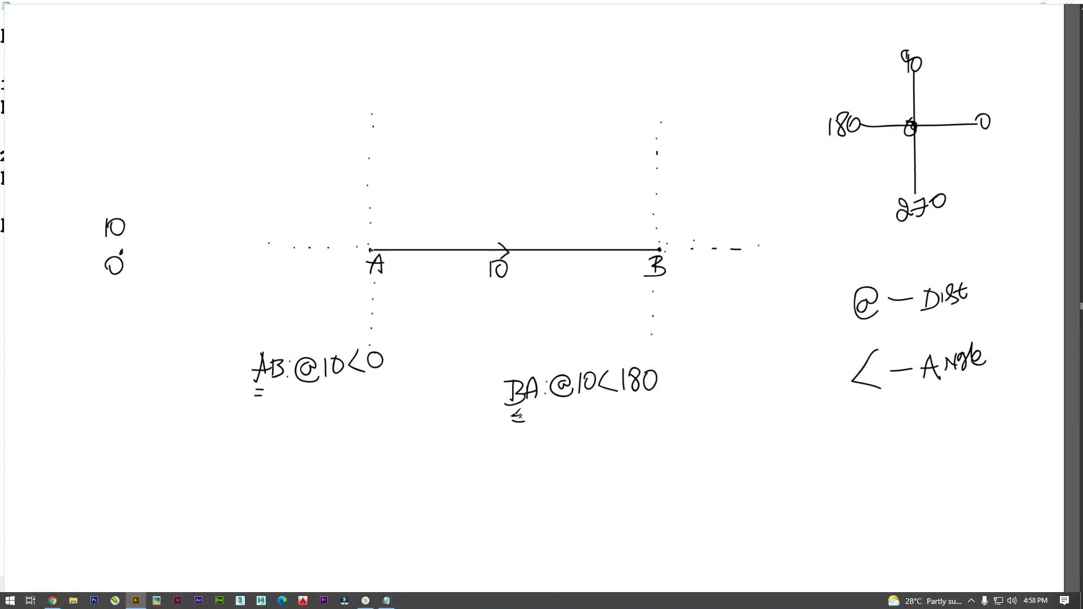
key(alt+Tab)
key(alt+Tab)
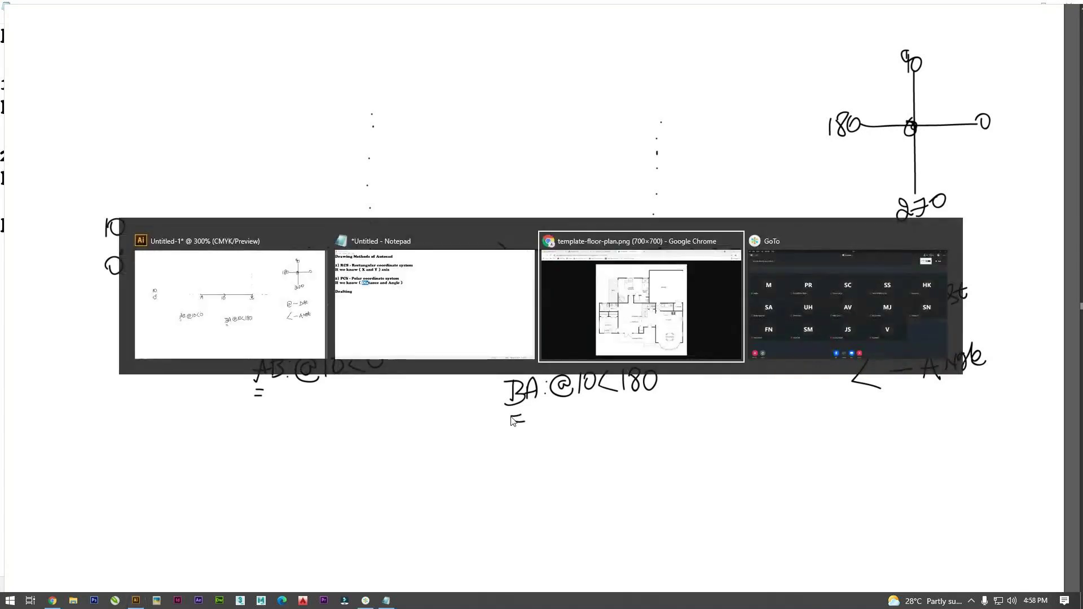
key(alt+Tab)
key(alt+Tab)
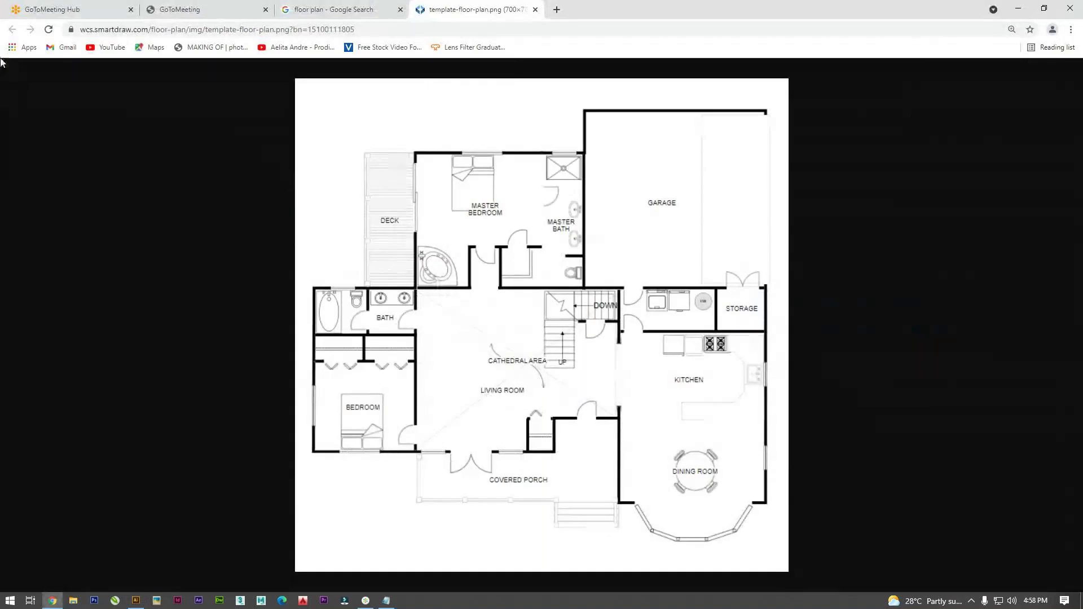
click(35, 5)
key(alt+Tab)
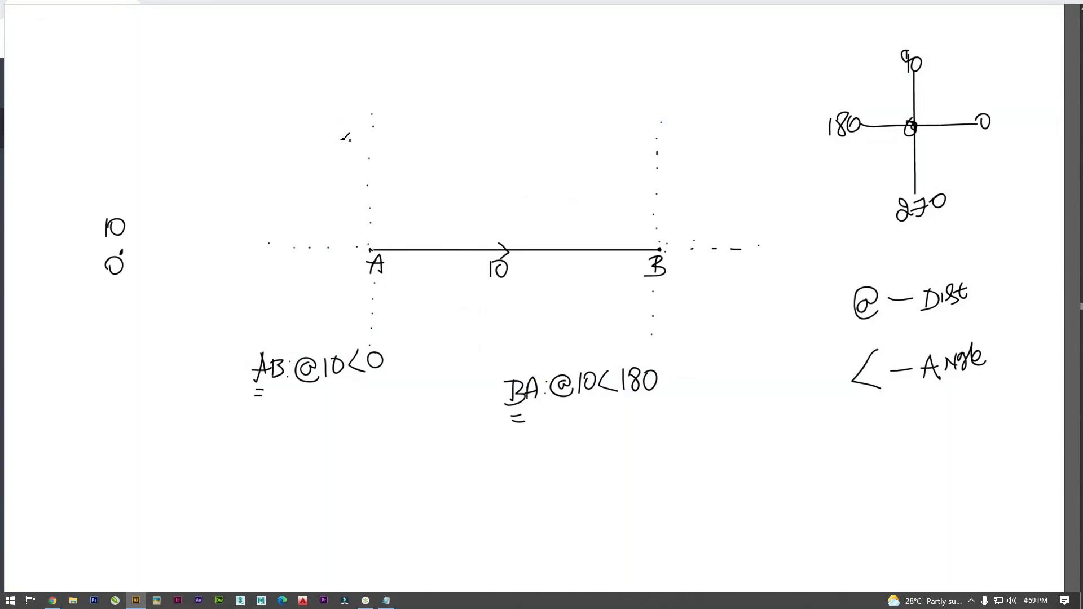
Minimise the line AB whiteboard document so only a blank Illustrator canvas shows.
key(alt+Tab)
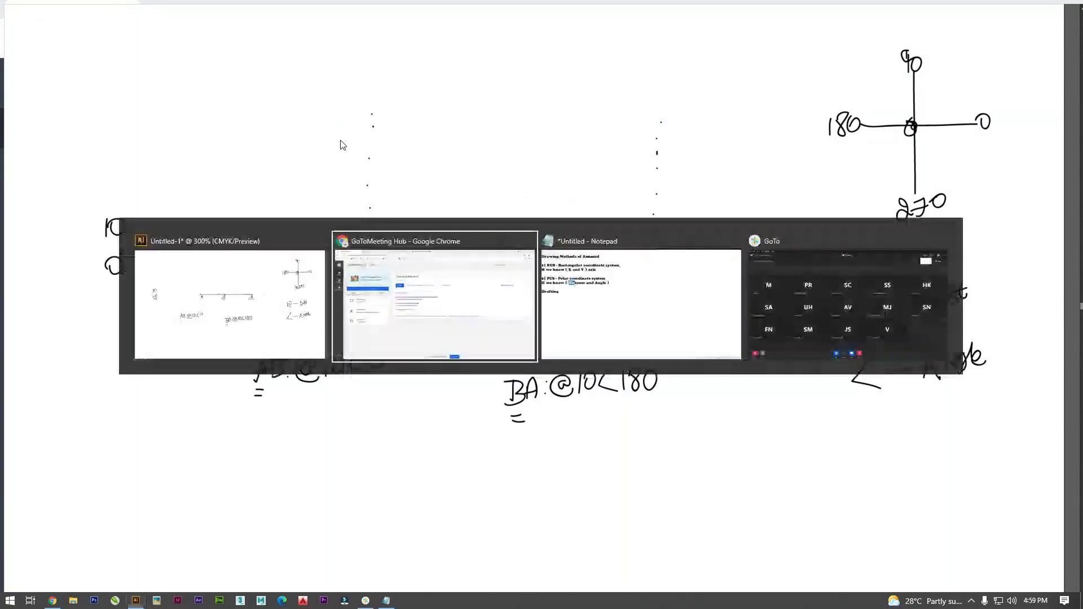
key(alt+Tab)
key(Escape)
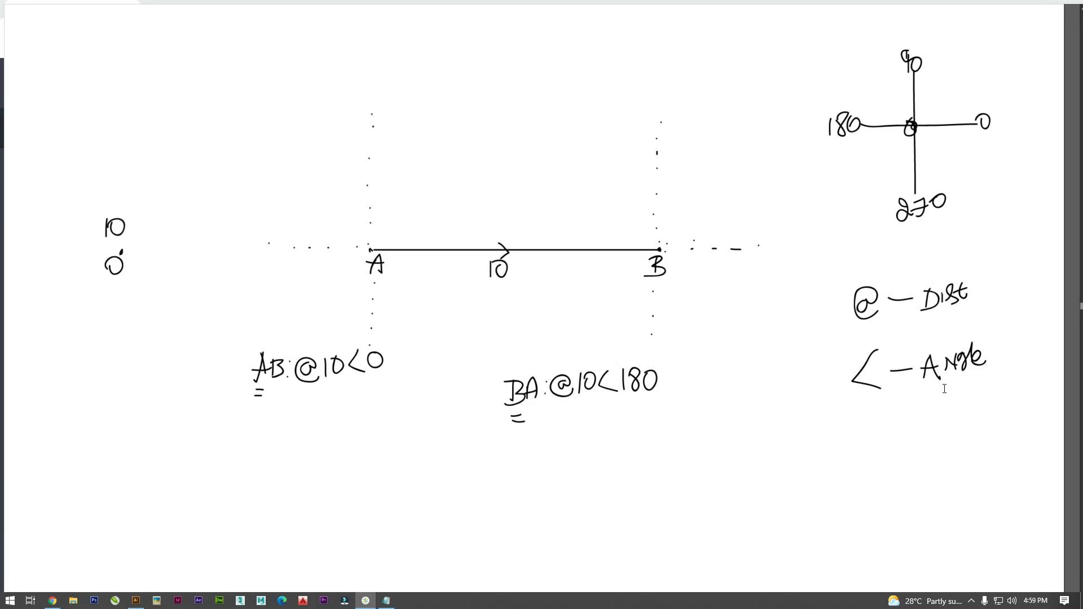
key(alt+Tab)
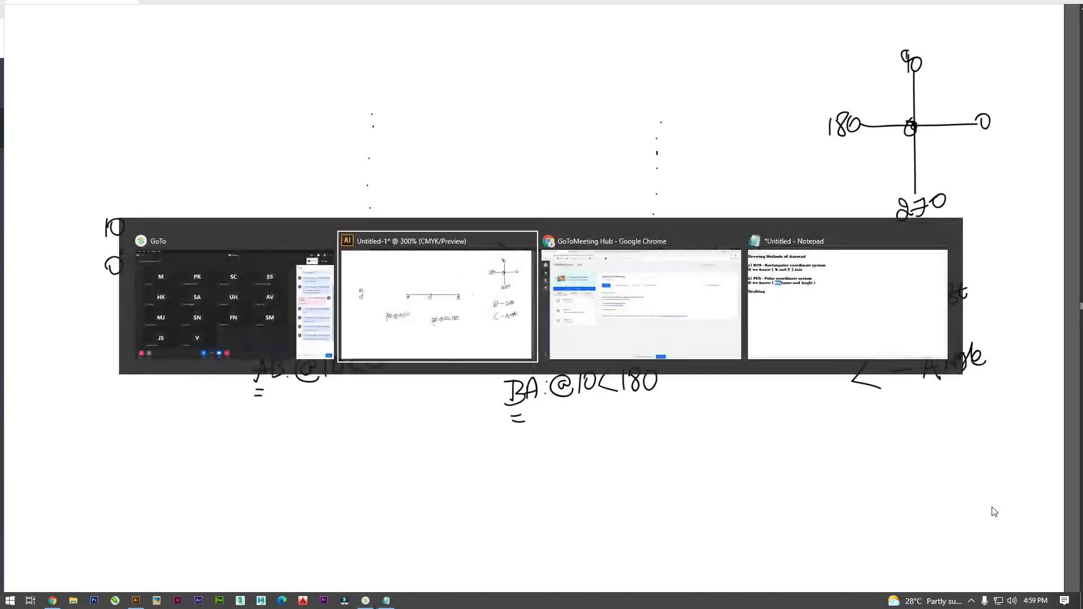
key(alt+Tab)
key(alt+Tab)
key(alt+shift+Tab)
key(alt+shift+Tab)
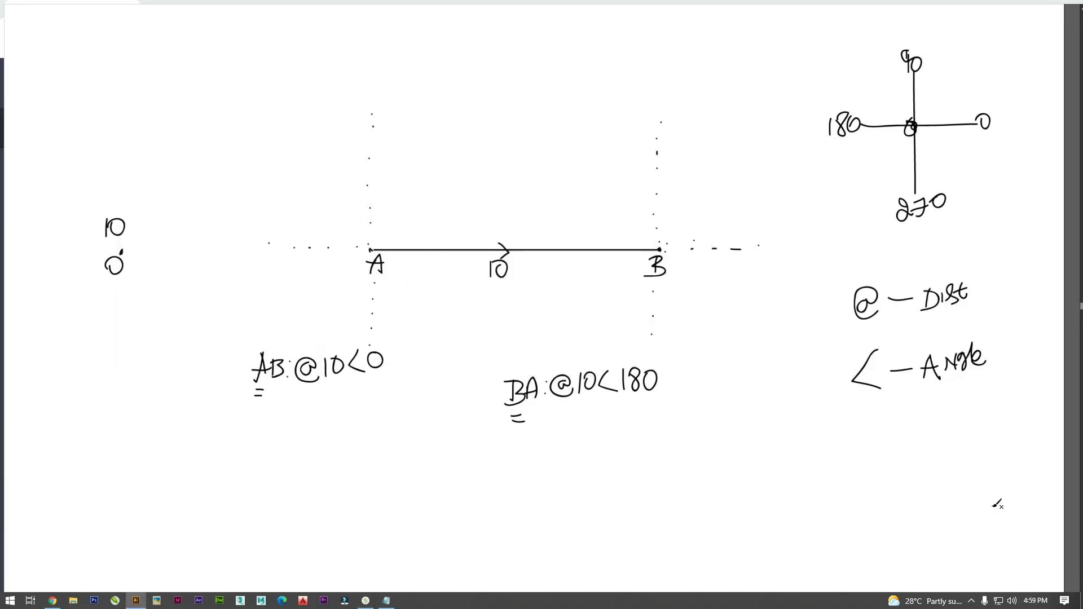
key(super+Down)
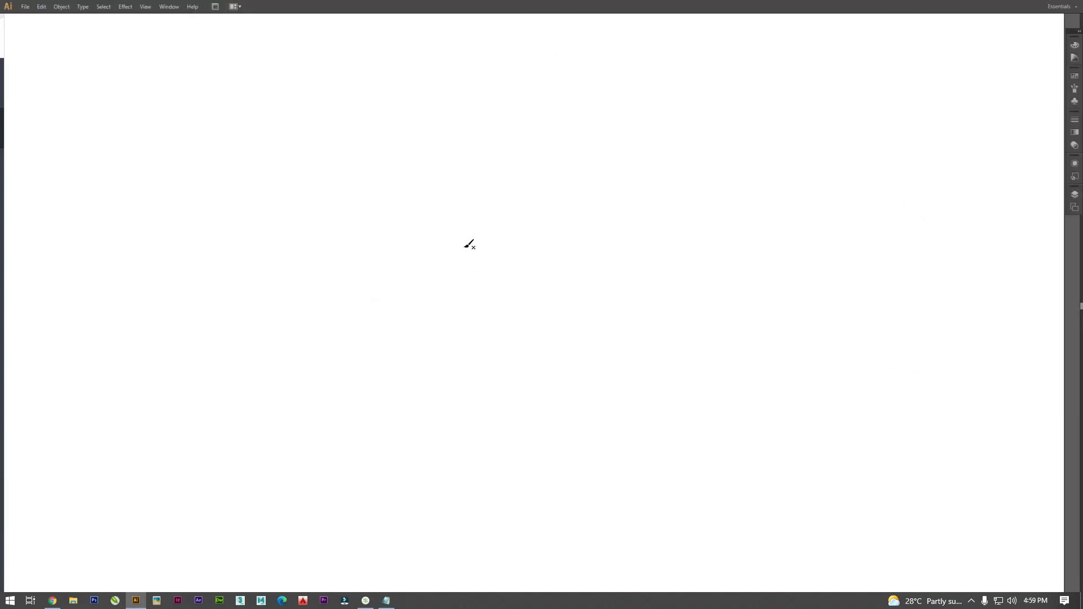
Draw a rectangle, label its corners A, B, C, D and mark the sides 80 and 60.
mouse_move(125, 102)
mouse_down()
mouse_move(379, 293)
mouse_move(376, 278)
mouse_up()
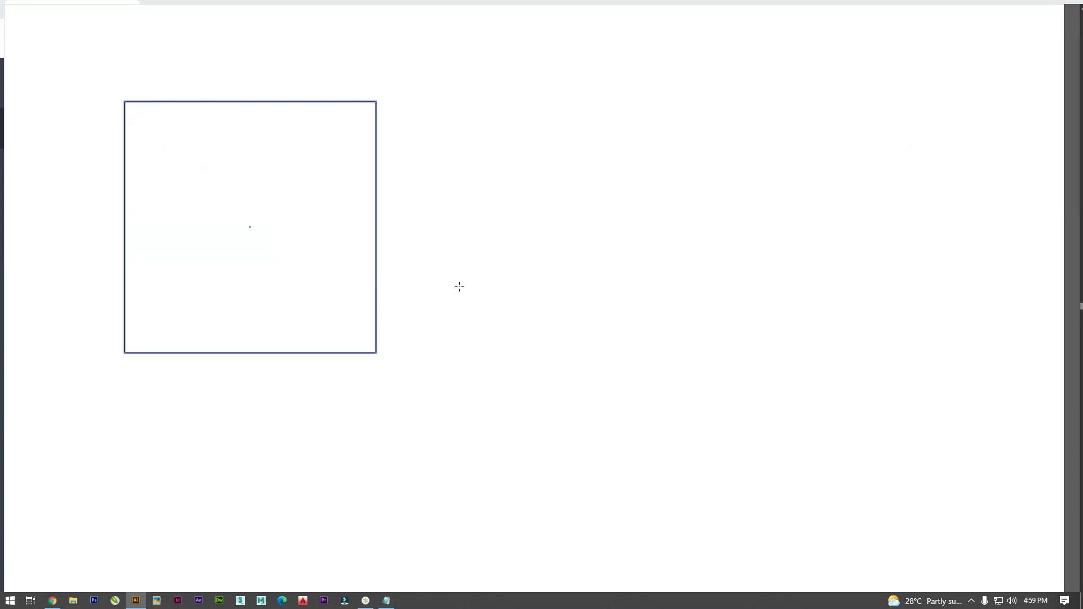
key(b)
mouse_move(124, 373)
mouse_down()
mouse_move(133, 359)
mouse_move(138, 391)
mouse_up()
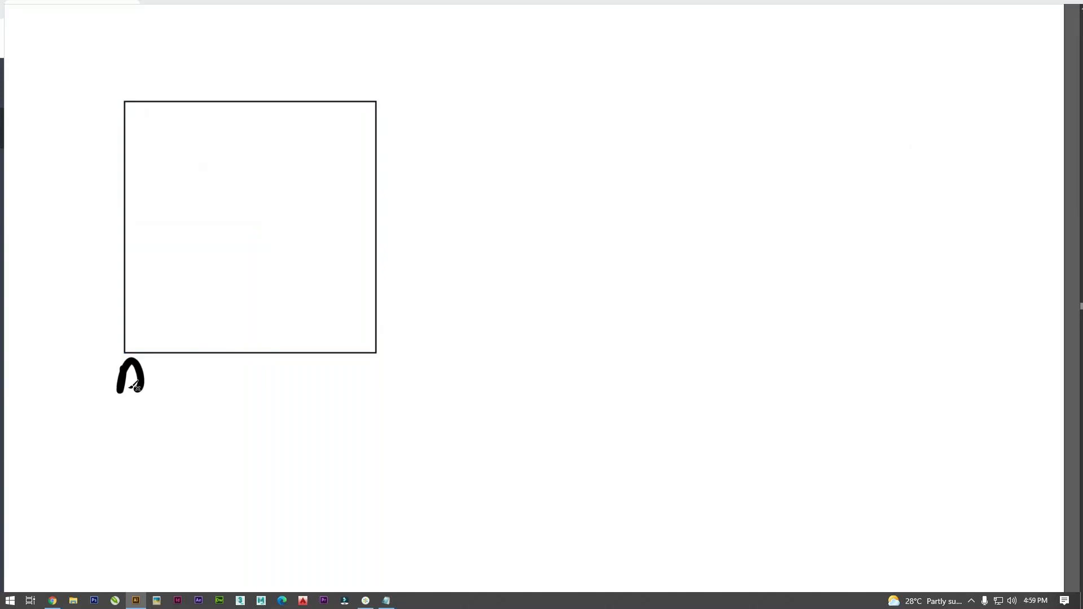
key(ctrl+z)
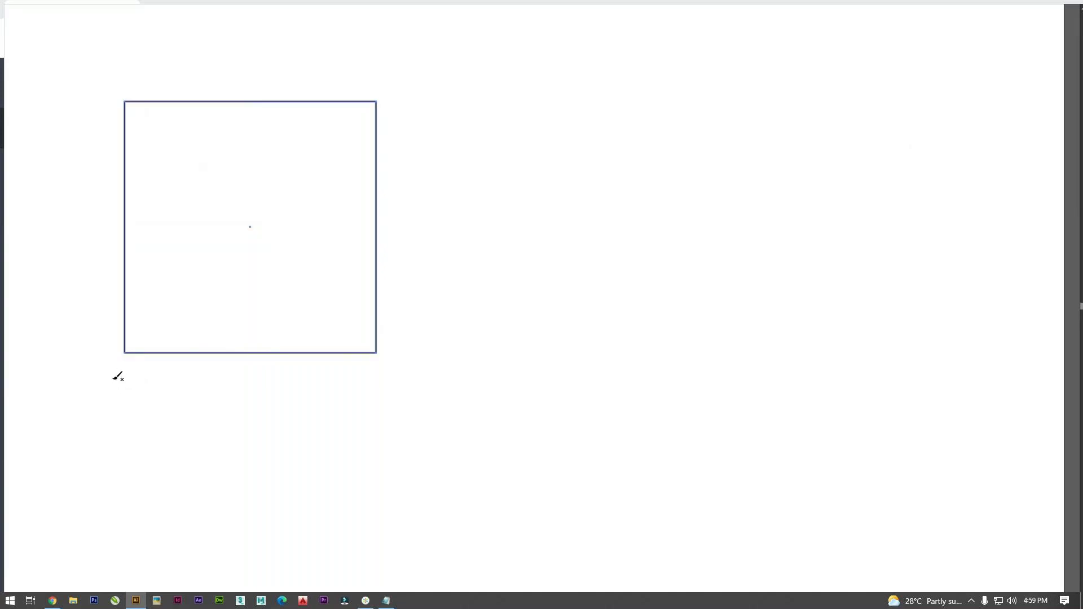
mouse_move(126, 373)
mouse_down()
mouse_move(128, 401)
mouse_move(135, 383)
mouse_up()
drag(374, 368, 375, 390)
drag(394, 89, 387, 100)
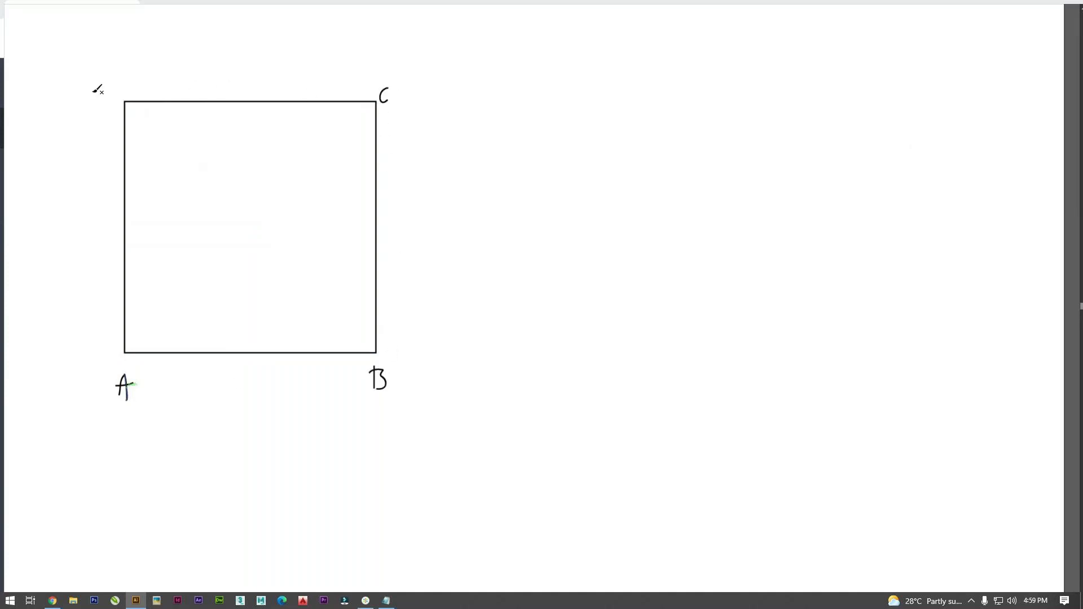
drag(111, 89, 107, 108)
mouse_move(233, 373)
mouse_down()
mouse_move(253, 390)
mouse_move(256, 371)
mouse_up()
mouse_move(395, 205)
mouse_down()
mouse_move(389, 232)
mouse_move(414, 224)
mouse_move(401, 209)
mouse_move(399, 235)
mouse_up()
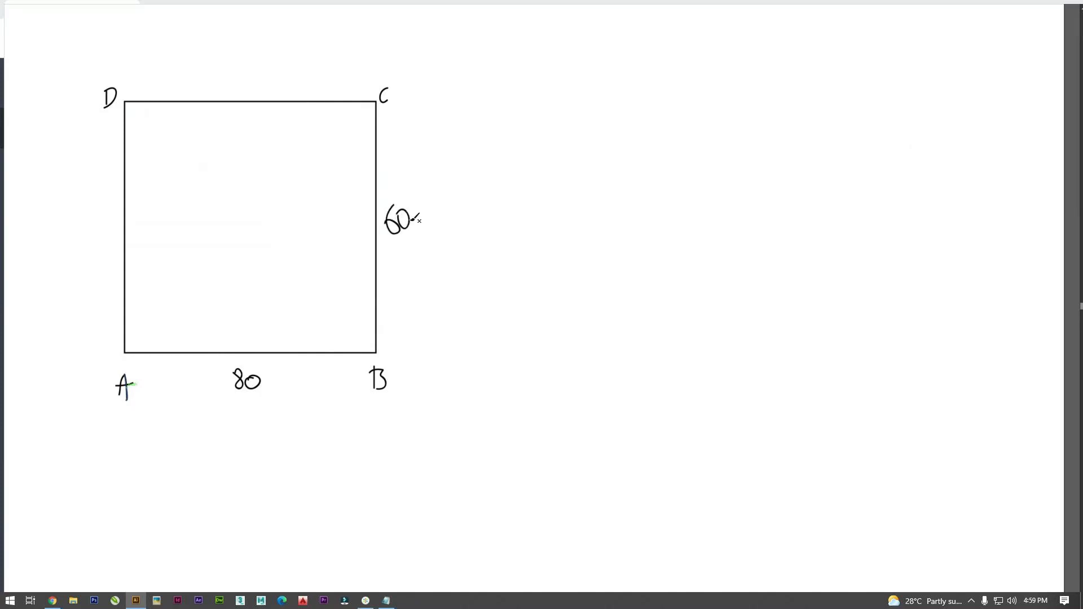
List AB:, BC:, CD: and DA beside the rectangle.
mouse_move(536, 174)
mouse_down()
mouse_move(548, 141)
mouse_move(552, 171)
mouse_move(556, 153)
mouse_move(558, 164)
mouse_move(571, 153)
mouse_move(558, 164)
mouse_up()
click(576, 148)
click(577, 158)
mouse_move(548, 208)
mouse_down()
mouse_move(549, 221)
mouse_move(561, 213)
mouse_move(536, 226)
mouse_move(571, 217)
mouse_up()
click(586, 203)
click(586, 212)
mouse_move(558, 261)
mouse_down()
mouse_move(557, 275)
mouse_move(592, 260)
mouse_up()
click(574, 257)
click(575, 262)
click(594, 269)
mouse_move(553, 323)
mouse_down()
mouse_move(575, 332)
mouse_move(580, 306)
mouse_move(588, 327)
mouse_move(576, 325)
mouse_move(601, 309)
mouse_up()
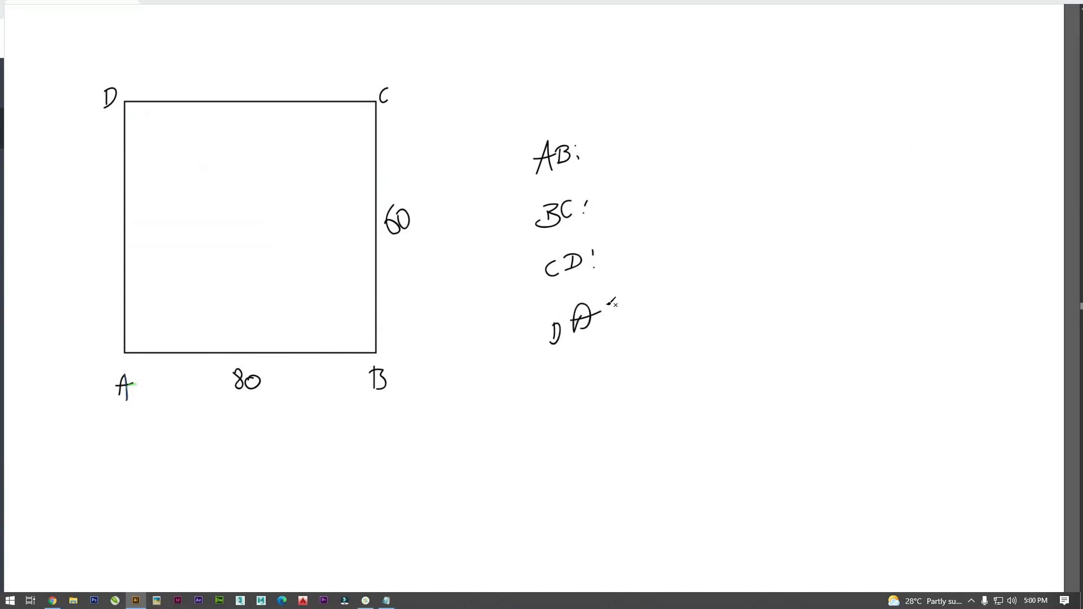
click(603, 306)
click(600, 324)
mouse_move(593, 146)
mouse_down()
mouse_move(599, 154)
mouse_move(622, 133)
mouse_move(643, 134)
mouse_move(633, 134)
mouse_up()
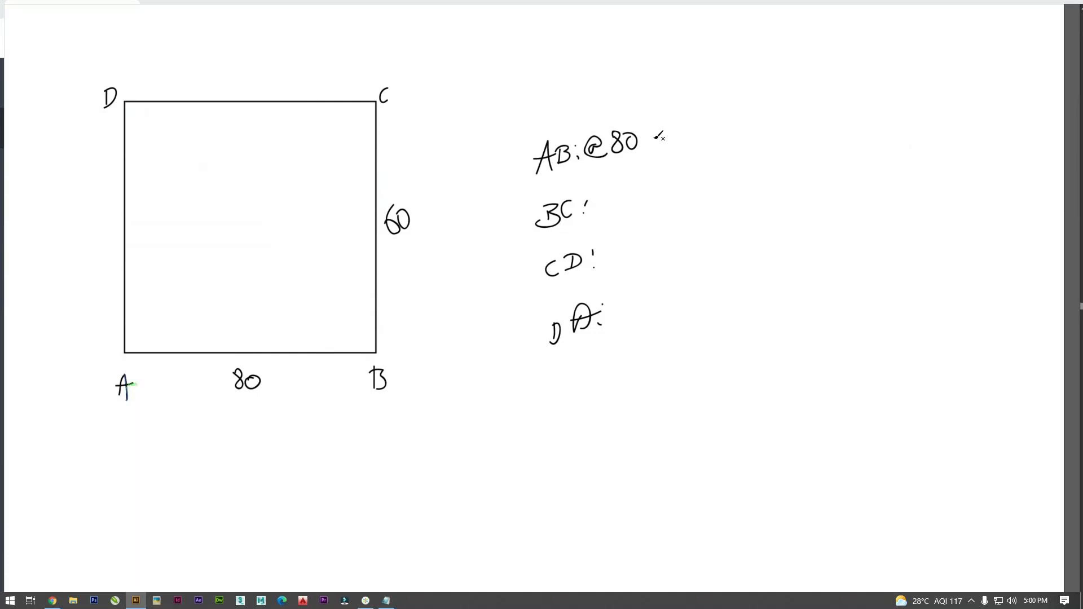
mouse_move(648, 128)
mouse_down()
mouse_move(658, 149)
mouse_move(666, 121)
mouse_up()
mouse_move(607, 199)
mouse_down()
mouse_move(599, 215)
mouse_move(619, 200)
mouse_up()
mouse_move(637, 192)
mouse_down()
mouse_move(666, 199)
mouse_move(666, 182)
mouse_move(670, 193)
mouse_move(683, 180)
mouse_up()
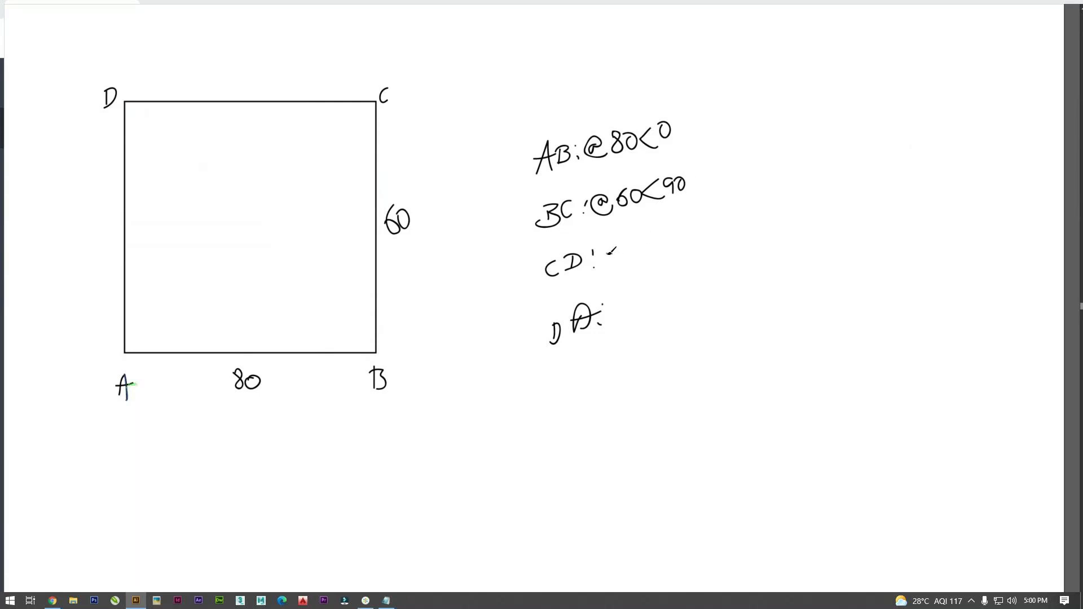
mouse_move(614, 252)
mouse_down()
mouse_move(599, 260)
mouse_move(623, 254)
mouse_up()
mouse_move(630, 238)
mouse_down()
mouse_move(628, 249)
mouse_move(637, 232)
mouse_move(667, 248)
mouse_move(684, 224)
mouse_move(686, 238)
mouse_move(697, 232)
mouse_move(693, 223)
mouse_up()
mouse_move(616, 308)
mouse_down()
mouse_move(608, 313)
mouse_move(623, 305)
mouse_move(616, 294)
mouse_move(628, 316)
mouse_move(625, 299)
mouse_move(612, 313)
mouse_move(641, 299)
mouse_up()
key(ctrl+z)
mouse_move(660, 290)
mouse_down()
mouse_move(685, 296)
mouse_move(696, 270)
mouse_move(689, 288)
mouse_move(705, 284)
mouse_move(718, 265)
mouse_up()
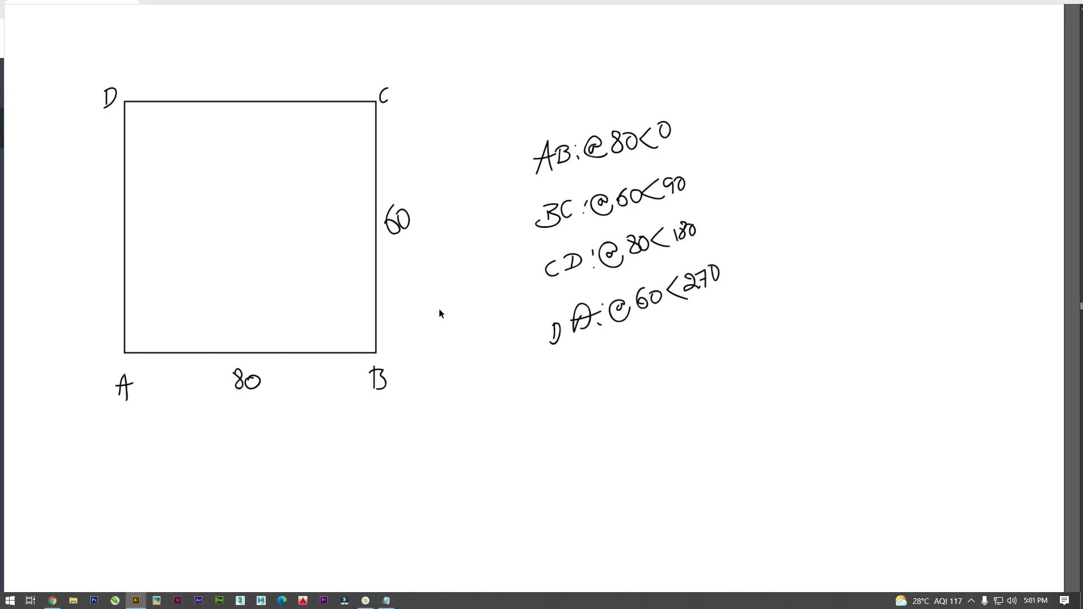
Delete the rectangle sketch and draw an L-shaped outline on the blank canvas.
key(ctrl+a)
key(Delete)
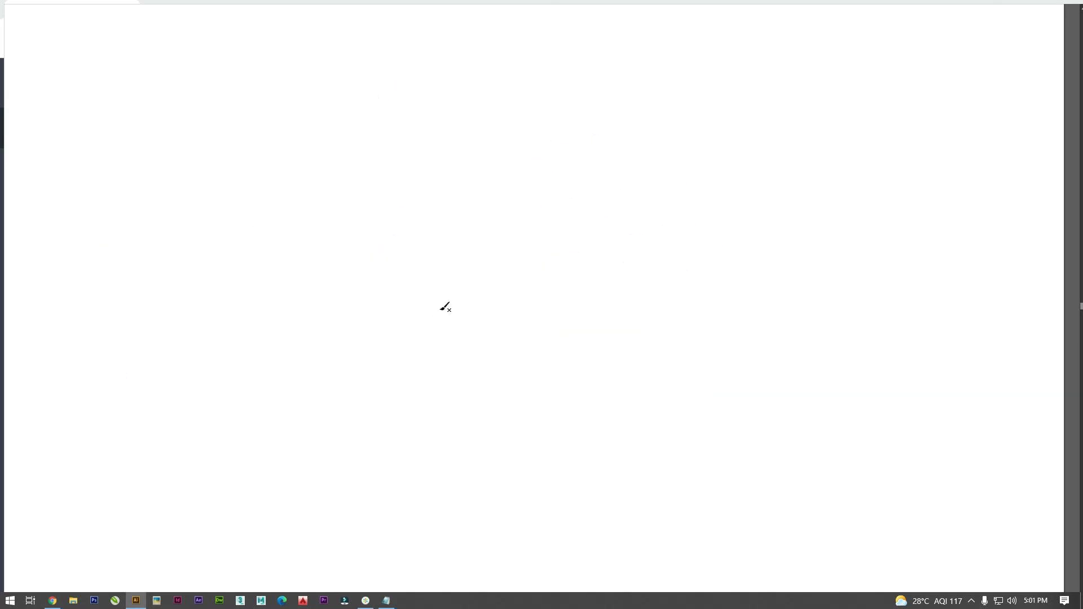
drag(270, 149, 412, 139)
key(ctrl+z)
mouse_move(281, 156)
mouse_down()
mouse_move(430, 159)
mouse_move(434, 335)
mouse_up()
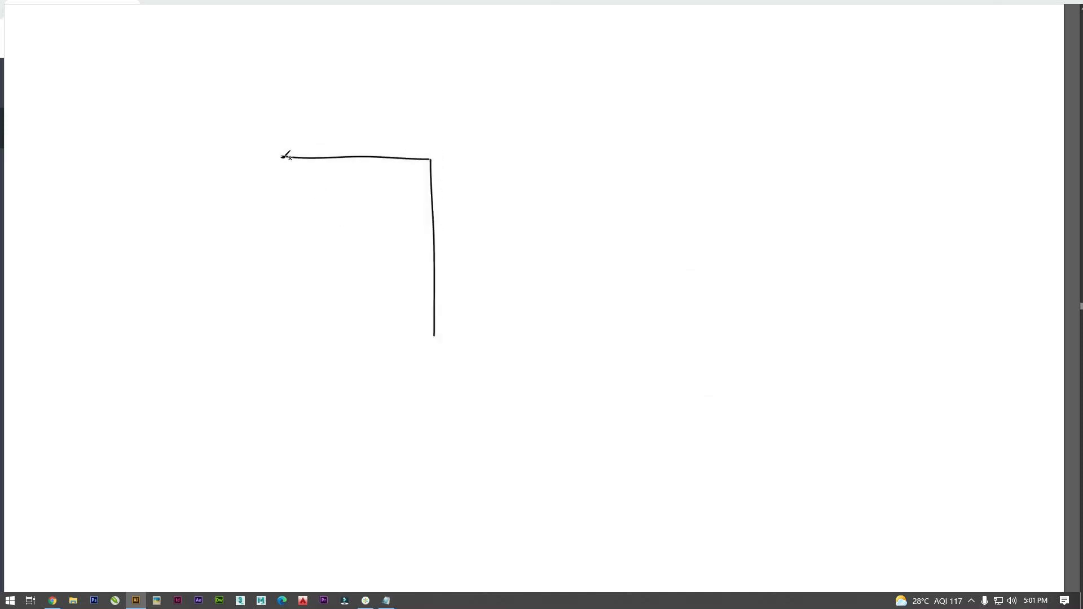
mouse_move(282, 157)
mouse_down()
mouse_move(281, 198)
mouse_move(340, 196)
mouse_up()
mouse_move(368, 197)
mouse_down()
mouse_move(371, 340)
mouse_move(433, 334)
mouse_up()
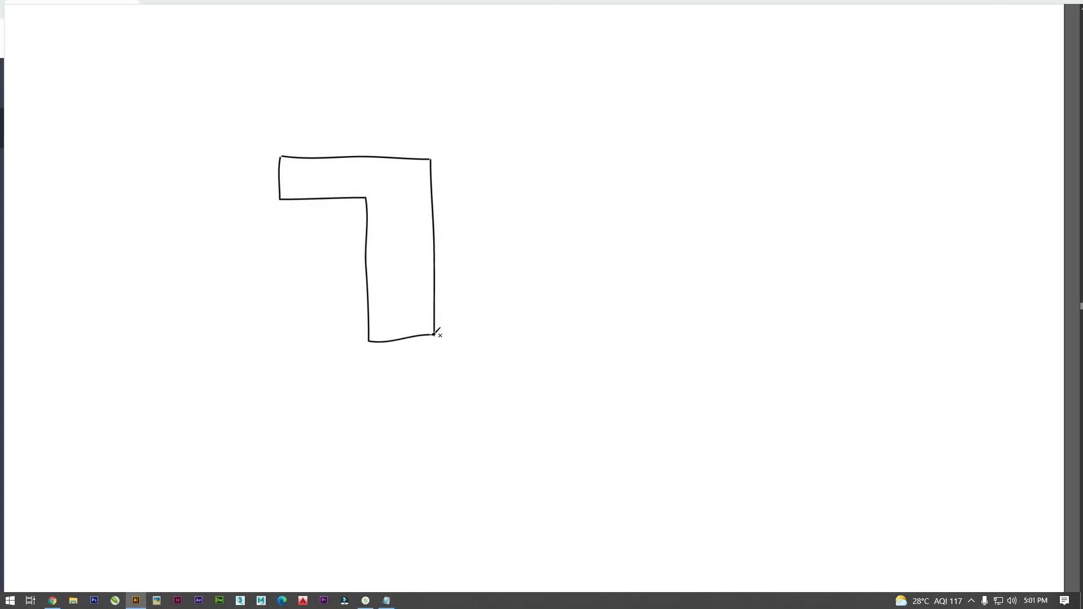
Label the L-shape's corners A, B, C, D and E.
drag(365, 358, 354, 364)
drag(441, 343, 433, 356)
drag(443, 156, 444, 164)
drag(274, 148, 272, 152)
mouse_move(271, 199)
mouse_down()
mouse_move(277, 215)
mouse_move(273, 207)
mouse_up()
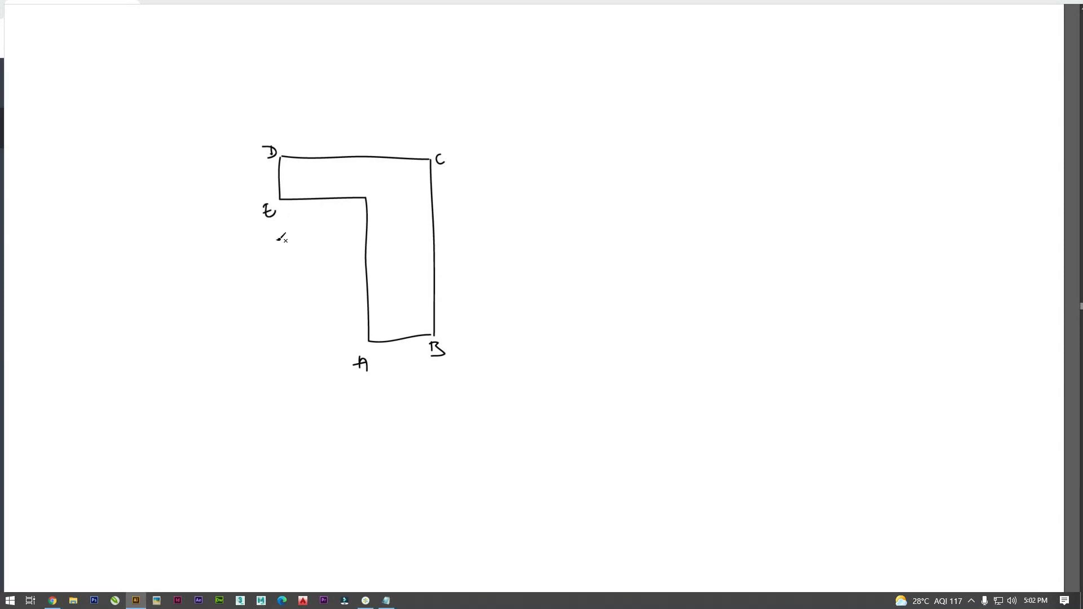
Label the inner corner F and mark the sides 20, 100, 40 and 20.
drag(369, 197, 373, 192)
drag(368, 199, 373, 197)
mouse_move(392, 357)
mouse_down()
mouse_move(390, 369)
mouse_move(409, 359)
mouse_up()
mouse_move(449, 263)
mouse_down()
mouse_move(452, 277)
mouse_move(468, 262)
mouse_up()
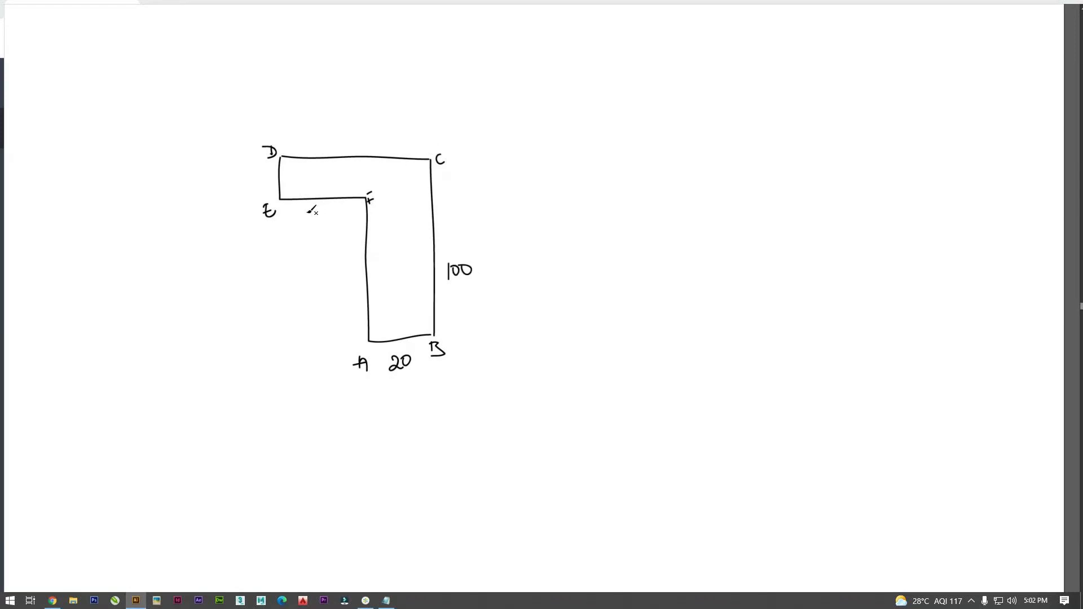
drag(304, 210, 309, 219)
mouse_move(326, 210)
mouse_down()
mouse_move(320, 221)
mouse_move(325, 209)
mouse_up()
mouse_move(255, 175)
mouse_down()
mouse_move(248, 185)
mouse_move(268, 171)
mouse_up()
Write 'AB:' to the right of the L-shape.
drag(593, 165, 605, 183)
click(621, 172)
click(621, 180)
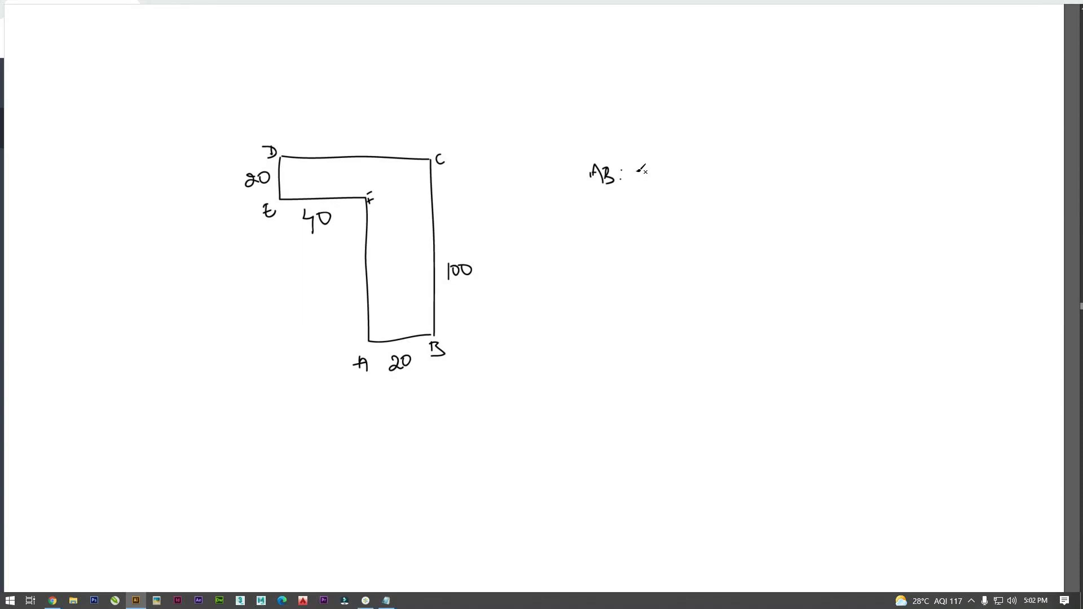
mouse_move(636, 168)
mouse_down()
mouse_move(650, 178)
mouse_move(662, 165)
mouse_move(700, 169)
mouse_move(692, 159)
mouse_up()
click(623, 208)
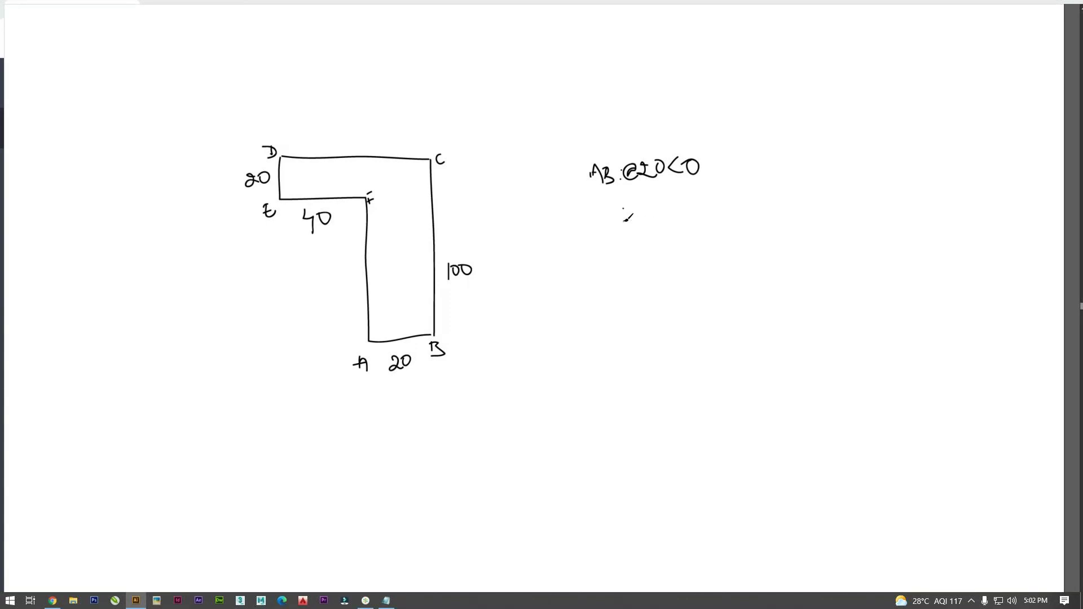
click(624, 221)
mouse_move(640, 206)
mouse_down()
mouse_move(643, 219)
mouse_move(664, 203)
mouse_move(689, 210)
mouse_move(705, 195)
mouse_up()
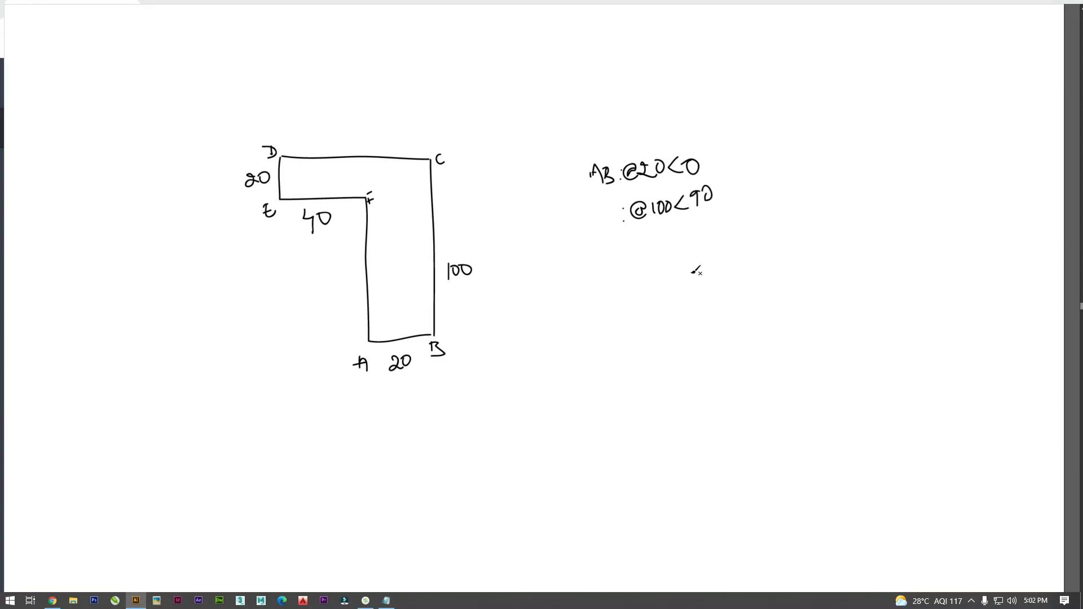
click(630, 248)
click(630, 267)
mouse_move(646, 254)
mouse_down()
mouse_move(650, 271)
mouse_move(661, 262)
mouse_up()
click(411, 197)
click(423, 195)
mouse_move(666, 241)
mouse_down()
mouse_move(670, 254)
mouse_move(700, 230)
mouse_move(686, 242)
mouse_move(698, 248)
mouse_move(721, 234)
mouse_up()
click(637, 303)
click(639, 312)
drag(659, 294, 667, 306)
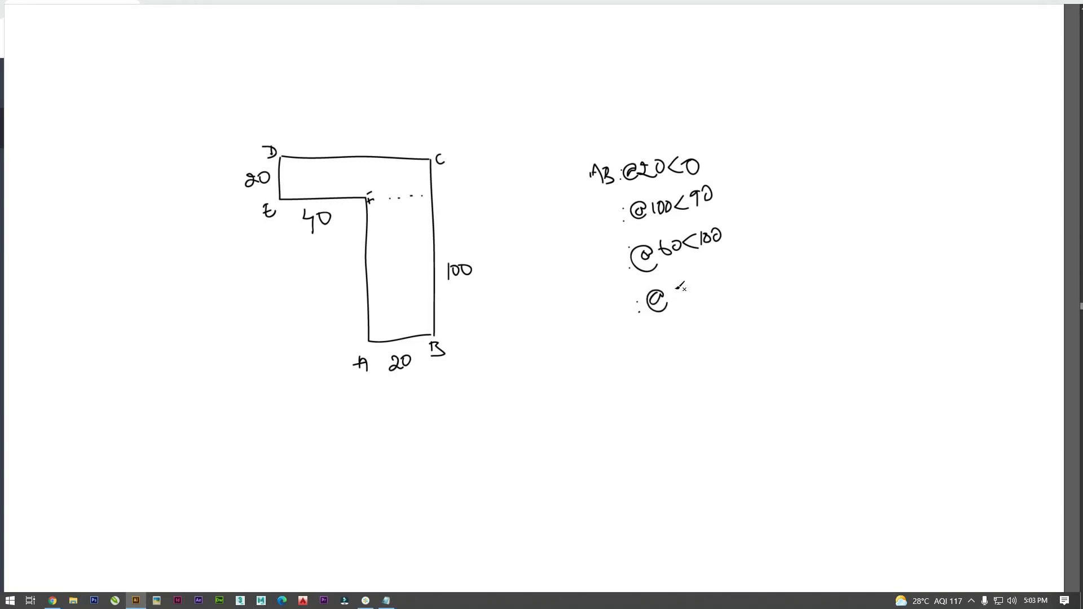
mouse_move(677, 288)
mouse_down()
mouse_move(681, 279)
mouse_move(673, 301)
mouse_move(692, 285)
mouse_move(715, 292)
mouse_move(721, 281)
mouse_move(713, 294)
mouse_move(729, 291)
mouse_up()
mouse_move(723, 284)
mouse_down()
mouse_move(735, 280)
mouse_move(727, 294)
mouse_move(736, 279)
mouse_up()
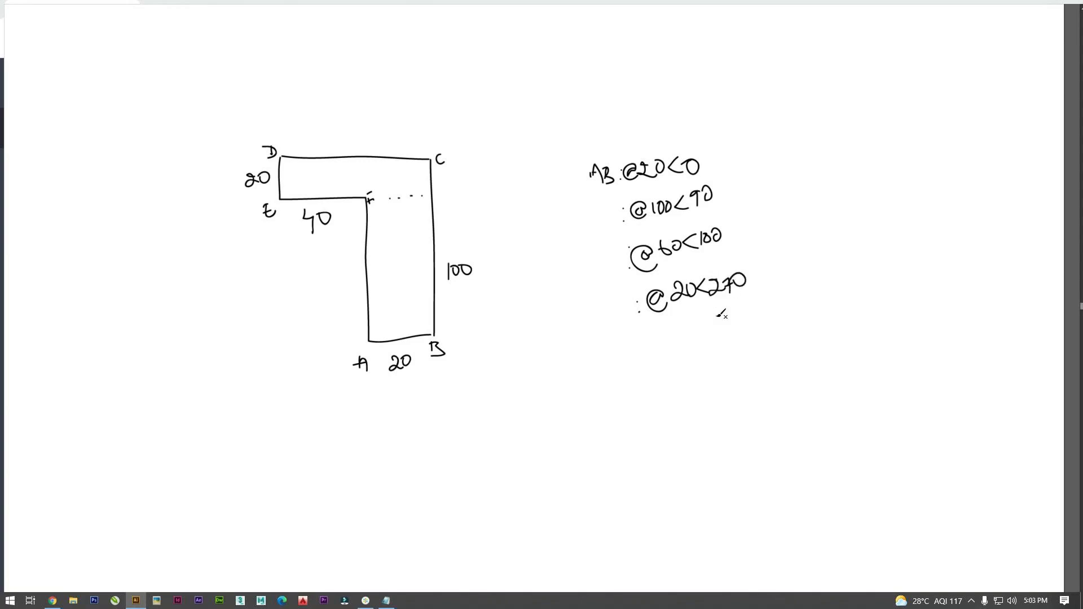
click(645, 340)
click(647, 353)
mouse_move(666, 337)
mouse_down()
mouse_move(657, 333)
mouse_move(673, 351)
mouse_move(705, 326)
mouse_move(710, 337)
mouse_move(730, 336)
mouse_move(726, 324)
mouse_up()
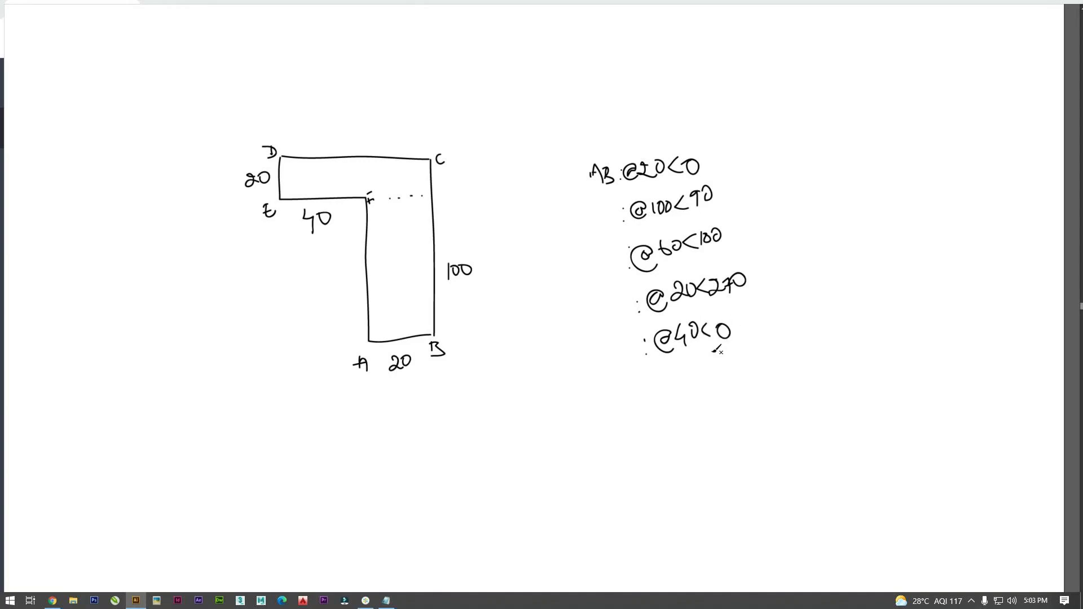
click(653, 383)
click(653, 403)
mouse_move(681, 382)
mouse_down()
mouse_move(680, 368)
mouse_move(684, 396)
mouse_up()
drag(690, 327, 701, 318)
mouse_move(699, 372)
mouse_down()
mouse_move(719, 364)
mouse_move(712, 370)
mouse_move(729, 383)
mouse_up()
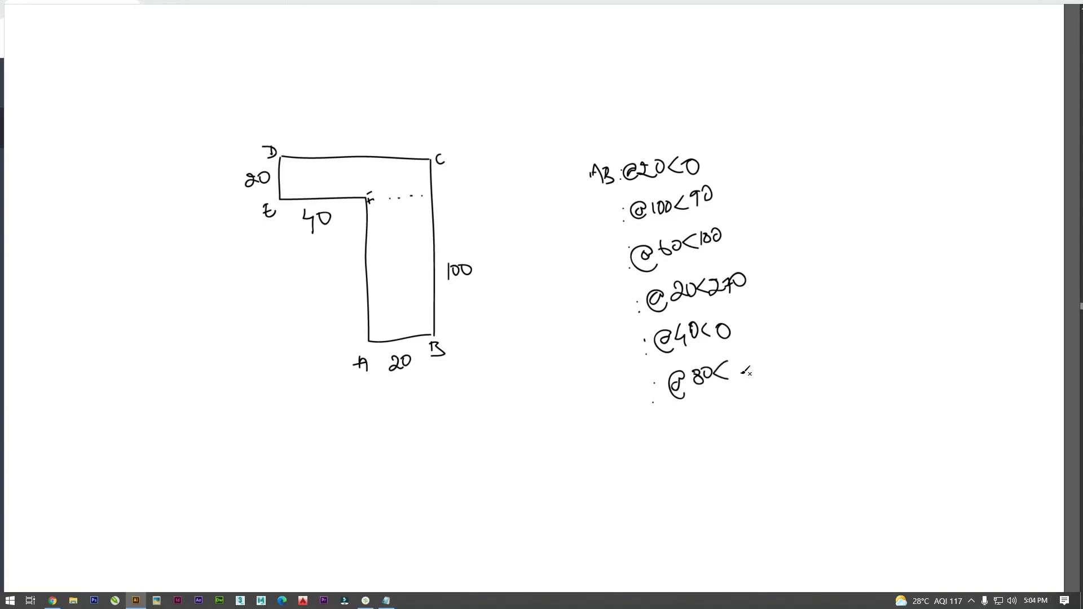
mouse_move(736, 364)
mouse_down()
mouse_move(753, 374)
mouse_move(761, 353)
mouse_move(760, 372)
mouse_move(773, 352)
mouse_up()
drag(709, 230, 717, 222)
key(ctrl+z)
Select and delete the L-shape sketch and notes to clear the canvas.
click(359, 606)
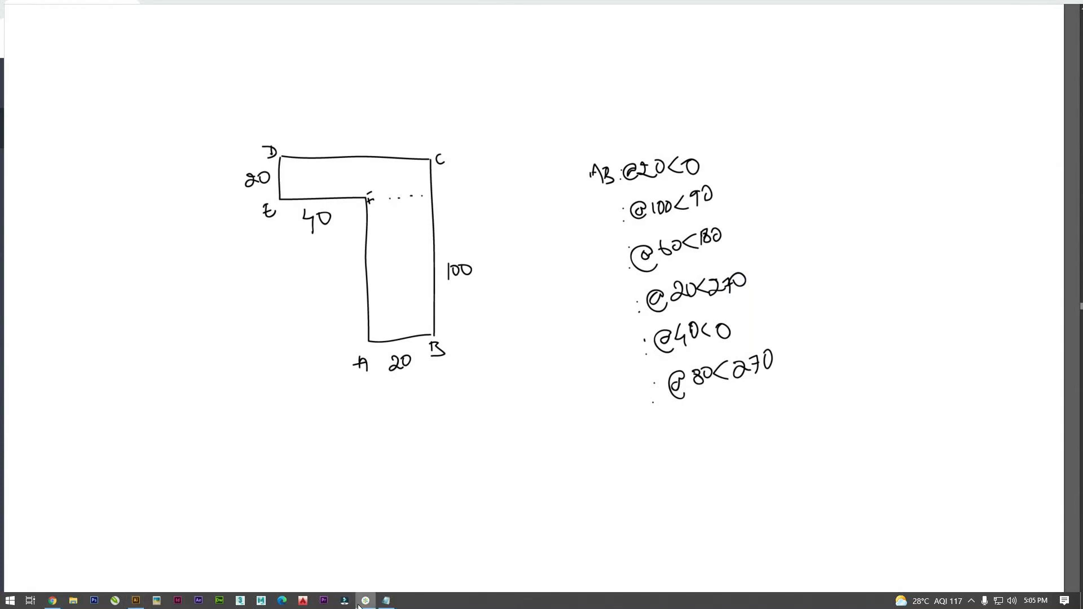
click(359, 605)
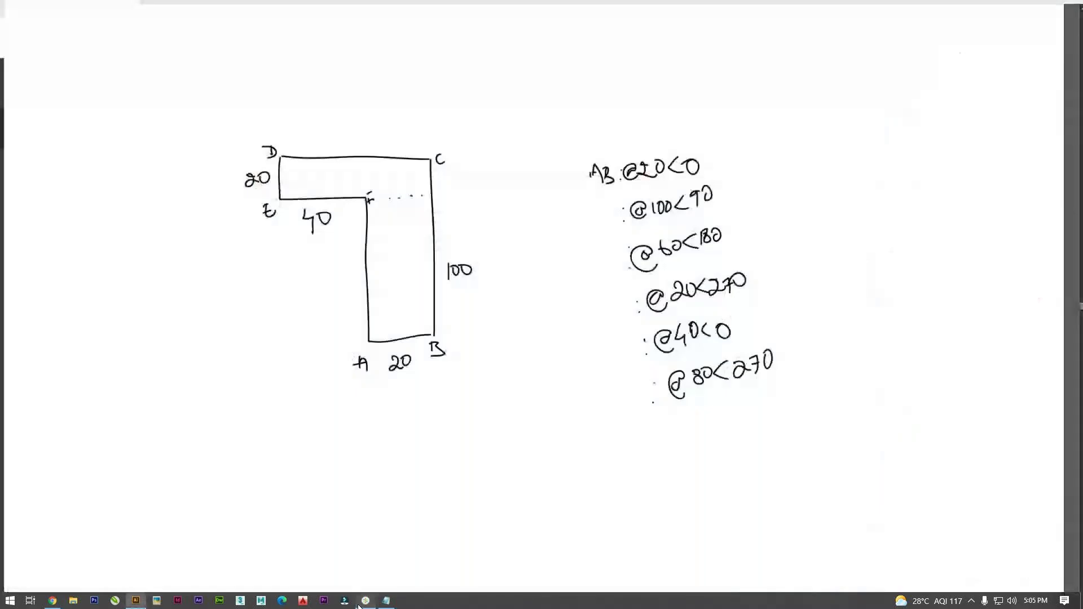
key(ctrl+a)
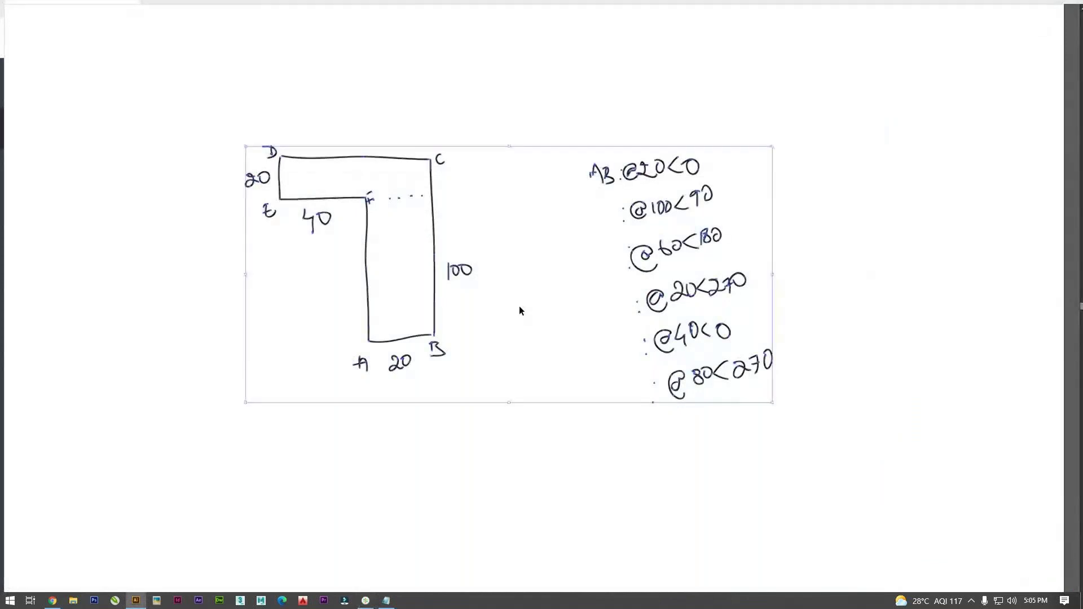
key(Delete)
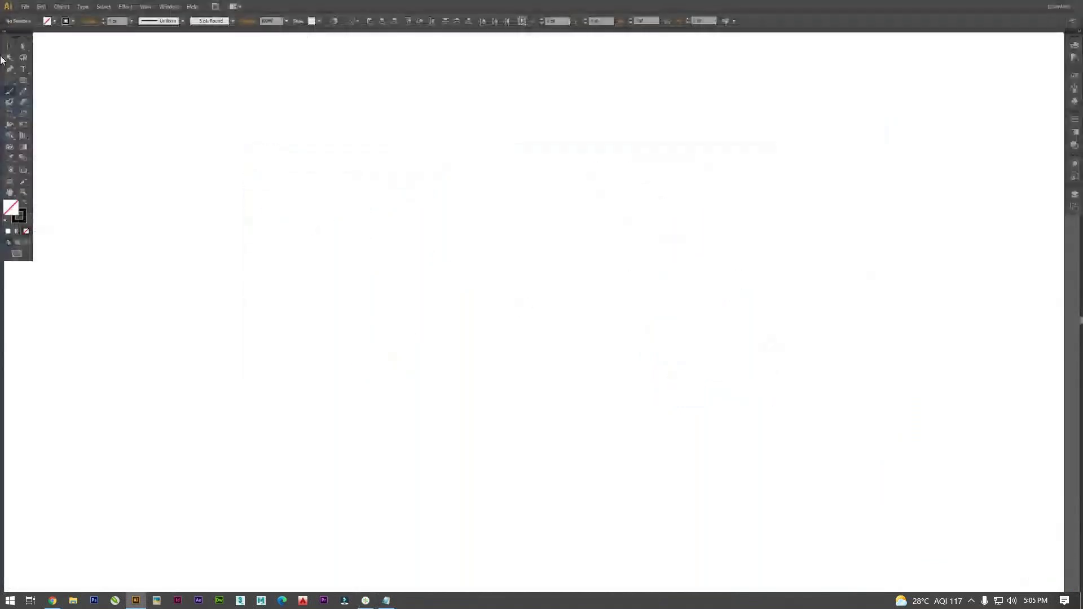
Create a polygon with 3 sides to place a triangle on the canvas.
drag(25, 81, 65, 103)
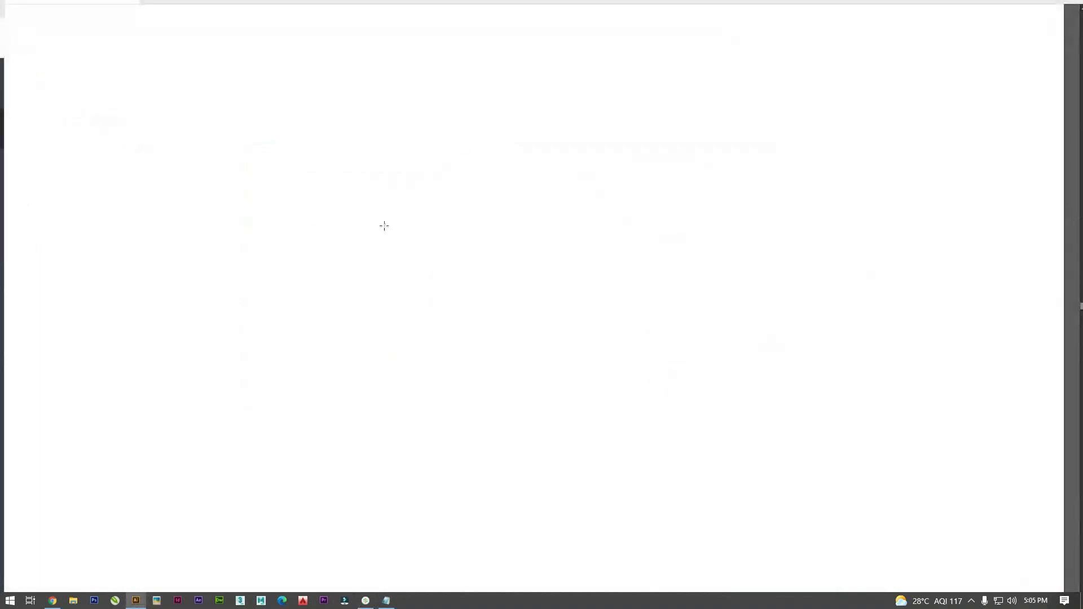
drag(395, 182, 457, 252)
click(435, 235)
double_click(431, 237)
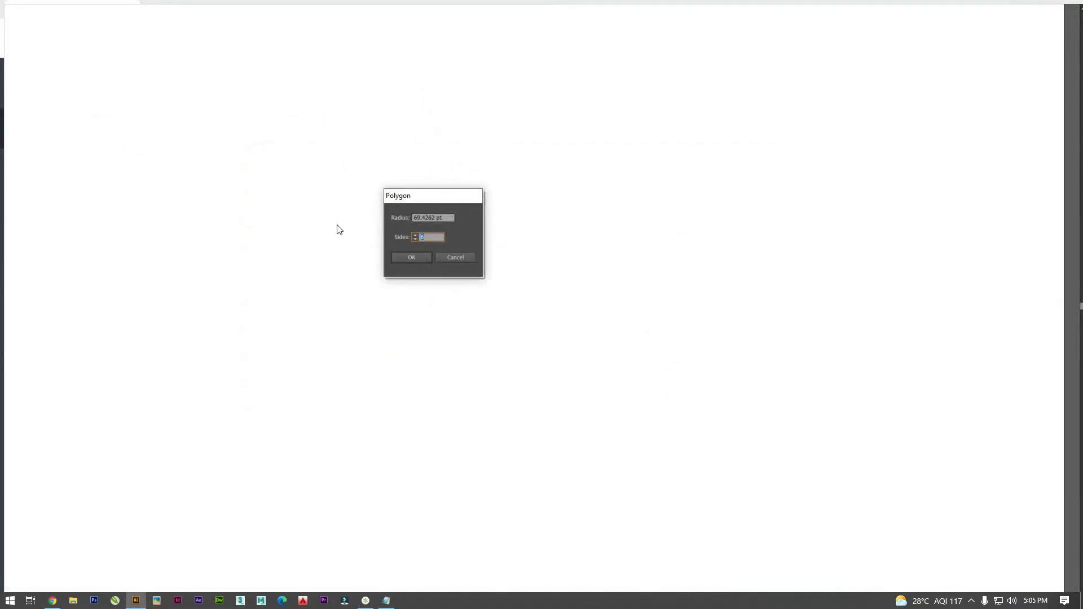
text(3)
key(Return)
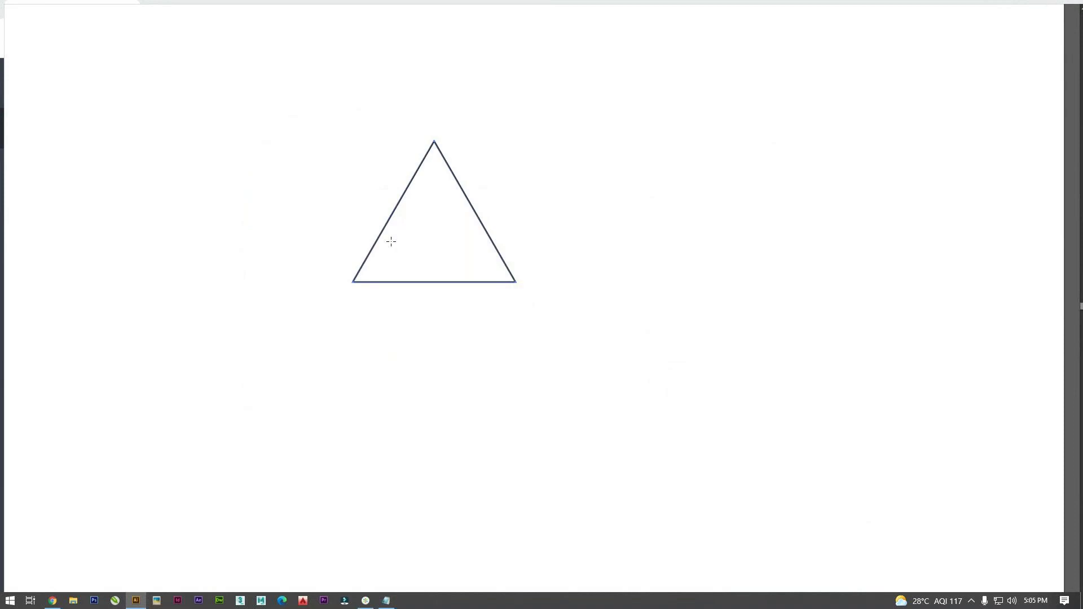
With the Paintbrush, letter the vertices A, B, C and write 10 beside each side.
key(b)
mouse_move(347, 308)
mouse_down()
mouse_move(353, 293)
mouse_move(358, 302)
mouse_up()
drag(516, 292, 515, 308)
drag(436, 129, 436, 137)
mouse_move(420, 298)
mouse_down()
mouse_move(422, 308)
mouse_move(431, 292)
mouse_up()
mouse_move(489, 197)
mouse_down()
mouse_move(487, 211)
mouse_move(504, 201)
mouse_move(492, 199)
mouse_up()
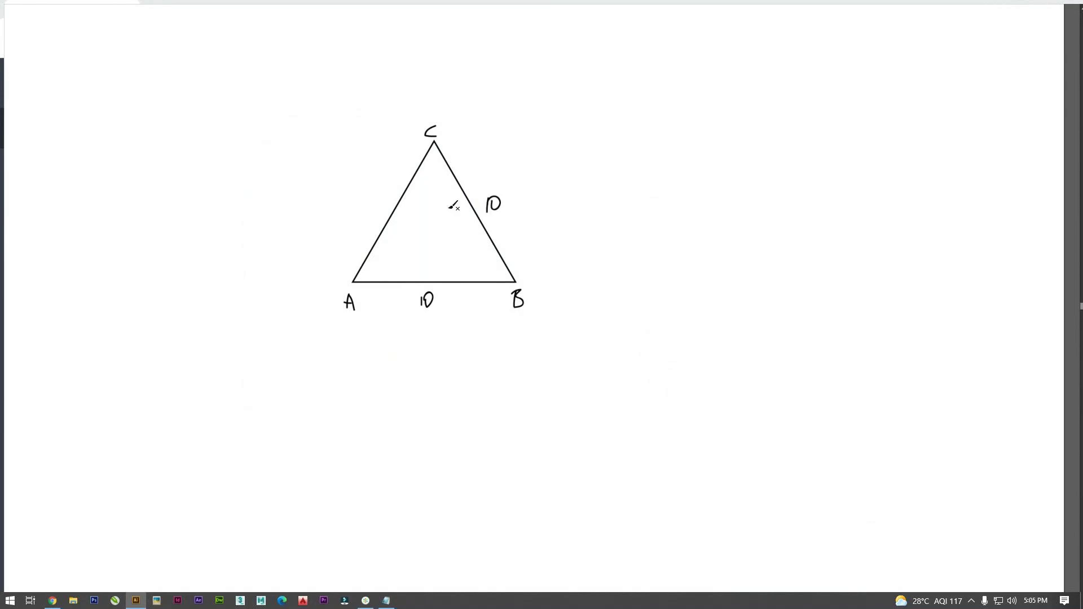
drag(378, 186, 377, 200)
mouse_move(385, 195)
mouse_down()
mouse_move(391, 186)
mouse_move(386, 198)
mouse_up()
mouse_move(675, 206)
mouse_down()
mouse_move(680, 186)
mouse_move(687, 203)
mouse_up()
click(704, 193)
click(700, 204)
mouse_move(680, 226)
mouse_down()
mouse_move(678, 239)
mouse_move(694, 229)
mouse_move(695, 240)
mouse_up()
click(706, 228)
click(706, 240)
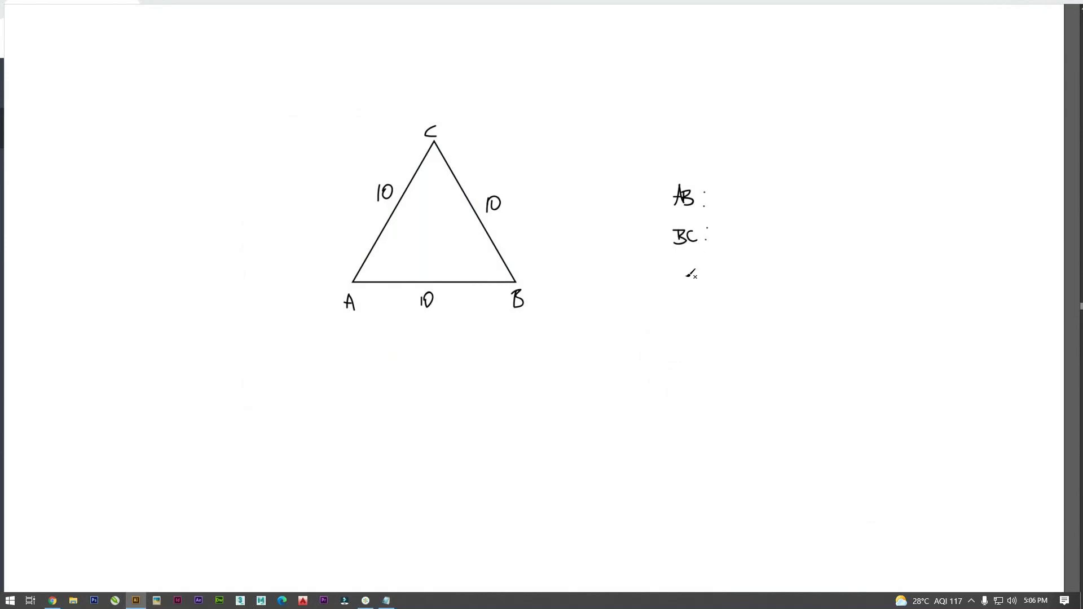
mouse_move(685, 275)
mouse_down()
mouse_move(682, 284)
mouse_move(700, 265)
mouse_move(703, 278)
mouse_up()
click(708, 267)
click(708, 280)
mouse_move(714, 201)
mouse_down()
mouse_move(729, 198)
mouse_move(710, 193)
mouse_move(718, 212)
mouse_move(746, 193)
mouse_move(771, 203)
mouse_up()
mouse_move(786, 184)
mouse_down()
mouse_move(776, 198)
mouse_move(783, 191)
mouse_up()
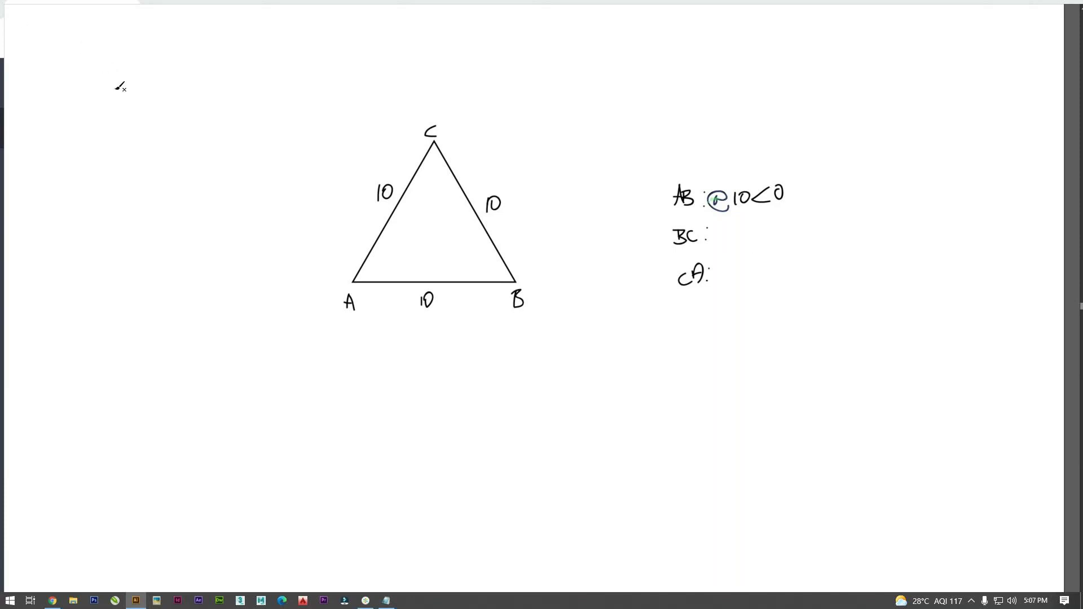
drag(116, 83, 108, 196)
Draw the horizontal axis and an up-left ray from the origin, labelling 180 and '?'.
drag(74, 130, 167, 131)
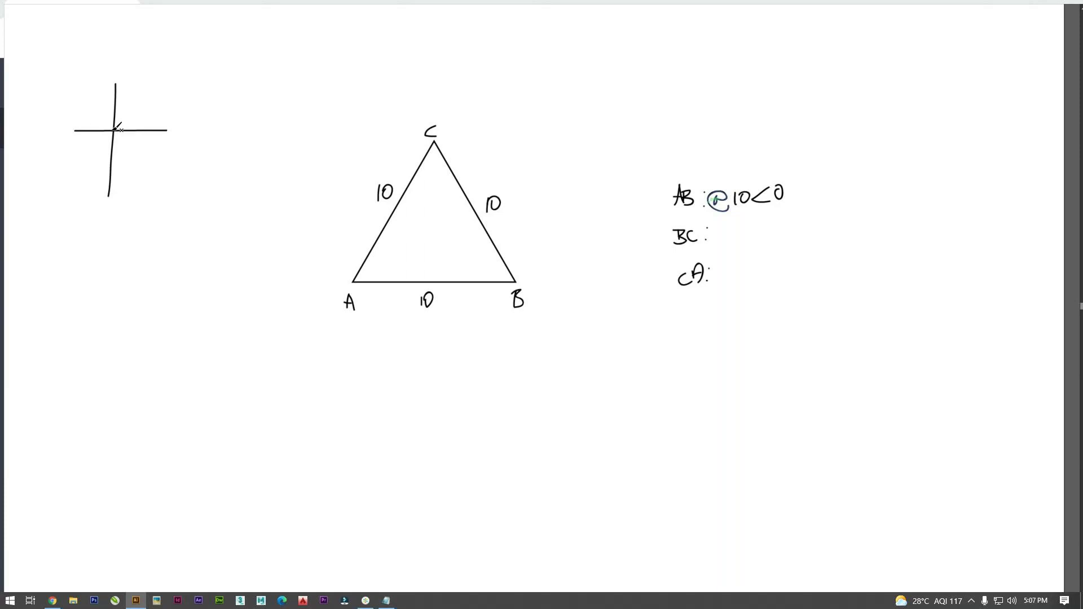
click(112, 129)
mouse_move(111, 130)
mouse_down()
mouse_move(80, 88)
mouse_move(115, 77)
mouse_up()
mouse_move(51, 124)
mouse_down()
mouse_move(53, 137)
mouse_move(70, 123)
mouse_up()
drag(62, 71, 66, 90)
click(60, 100)
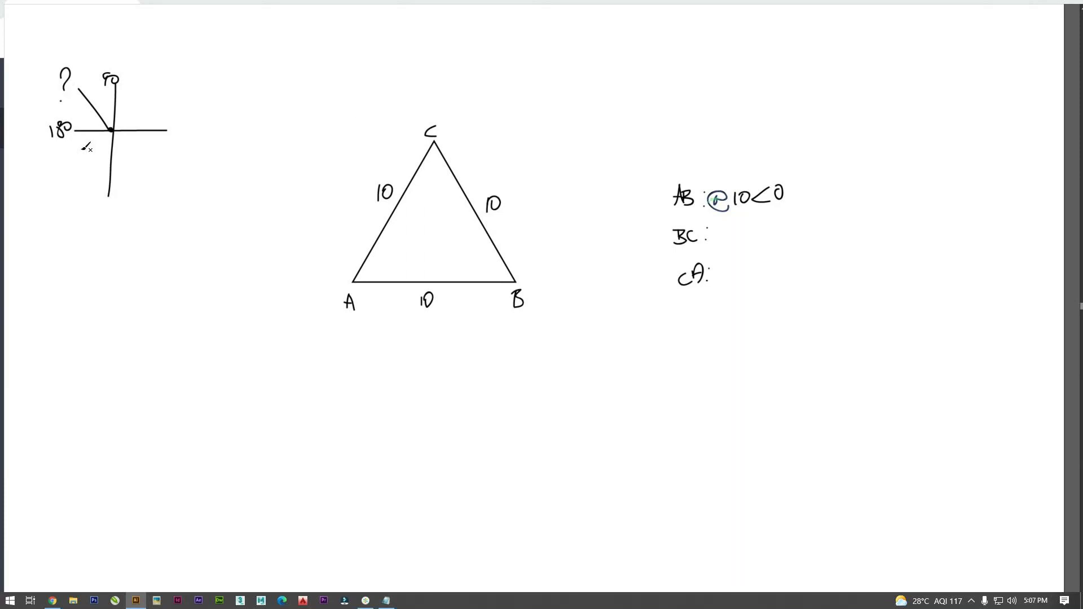
Add a down-left ray from the cross centre and tag it with a question mark.
mouse_move(111, 132)
mouse_down()
mouse_move(76, 174)
mouse_move(100, 216)
mouse_move(115, 203)
mouse_move(107, 209)
mouse_up()
drag(57, 179, 57, 197)
click(53, 210)
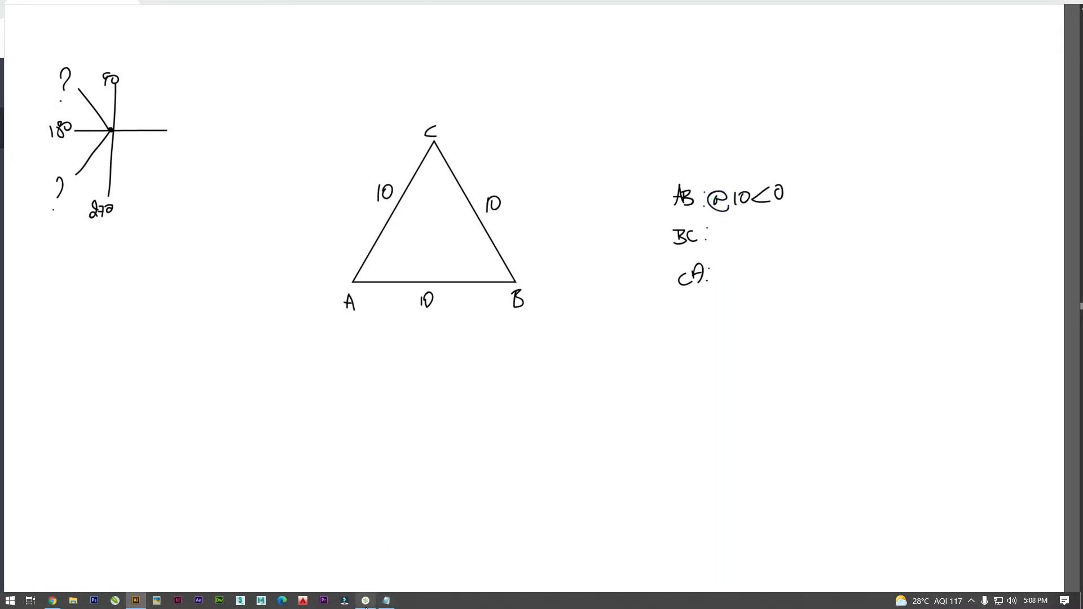
mouse_move(366, 604)
click(366, 602)
click(365, 602)
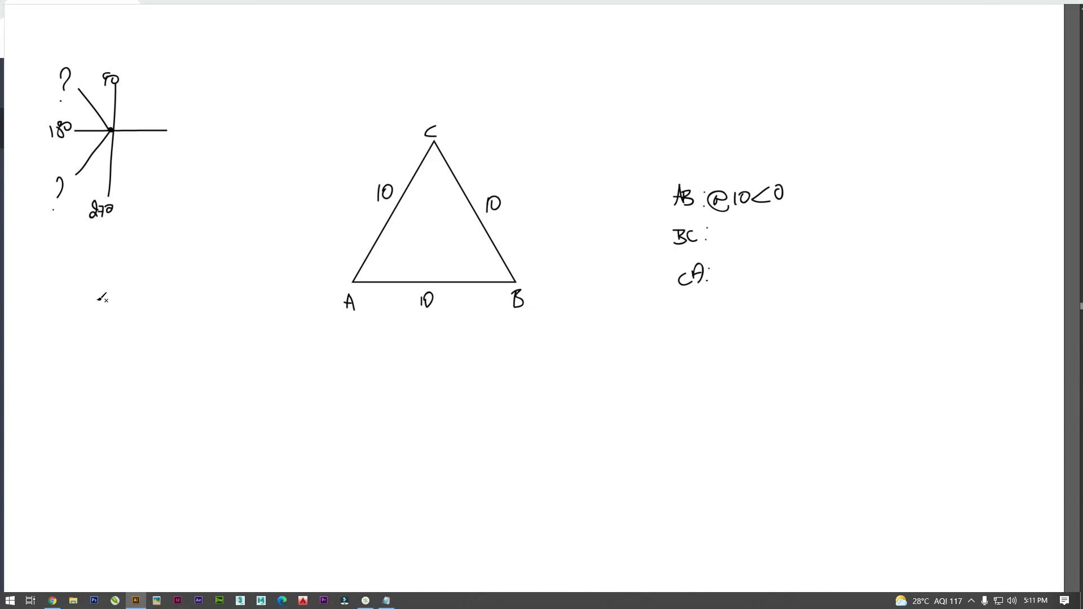
Write 360 over number of sides as a fraction beneath the angle diagram.
mouse_move(97, 294)
mouse_down()
mouse_move(85, 308)
mouse_move(116, 300)
mouse_move(77, 315)
mouse_move(133, 315)
mouse_up()
mouse_move(70, 330)
mouse_down()
mouse_move(73, 342)
mouse_move(80, 332)
mouse_move(105, 341)
mouse_move(95, 311)
mouse_move(110, 342)
mouse_up()
mouse_move(123, 334)
mouse_down()
mouse_move(140, 332)
mouse_move(131, 352)
mouse_move(118, 336)
mouse_move(146, 337)
mouse_up()
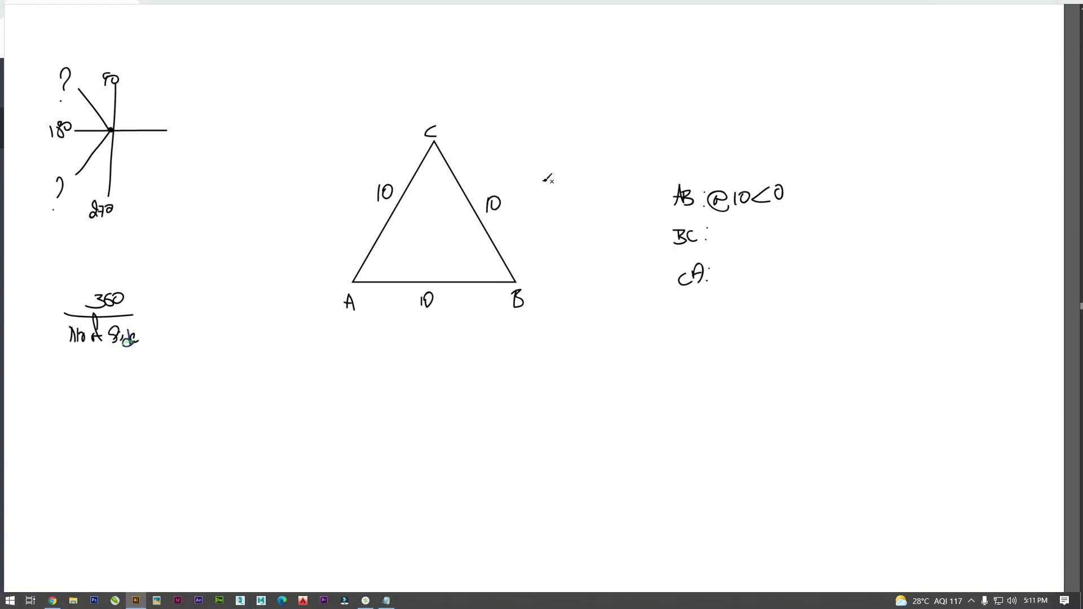
mouse_move(722, 232)
mouse_down()
mouse_move(713, 240)
mouse_move(727, 243)
mouse_move(749, 224)
mouse_up()
mouse_move(767, 219)
mouse_down()
mouse_move(768, 235)
mouse_move(788, 236)
mouse_move(791, 221)
mouse_up()
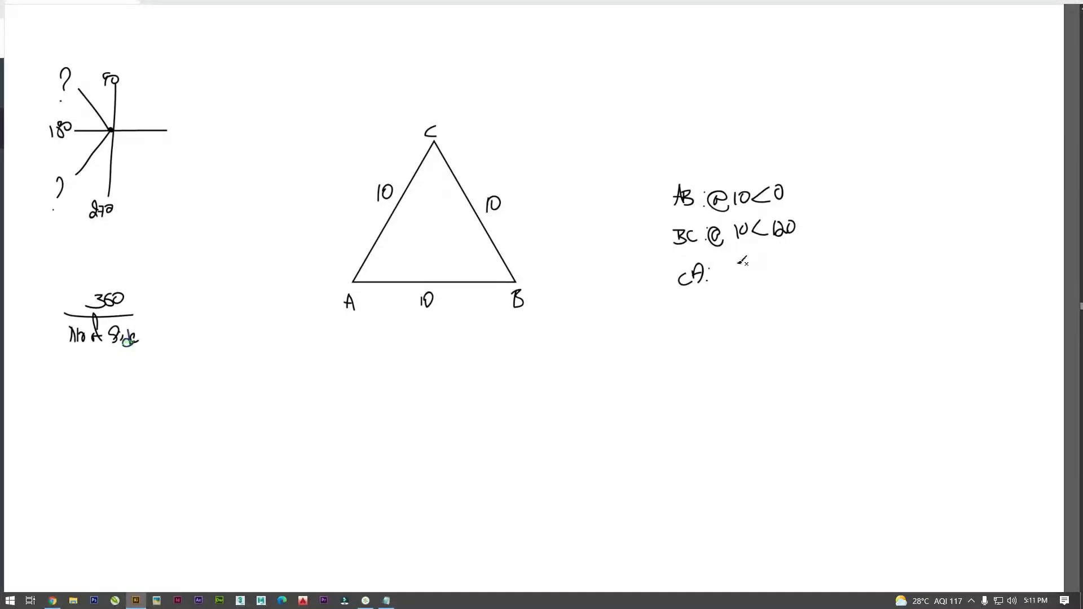
mouse_move(726, 268)
mouse_down()
mouse_move(722, 281)
mouse_move(751, 263)
mouse_move(765, 277)
mouse_move(792, 263)
mouse_move(792, 275)
mouse_move(797, 258)
mouse_up()
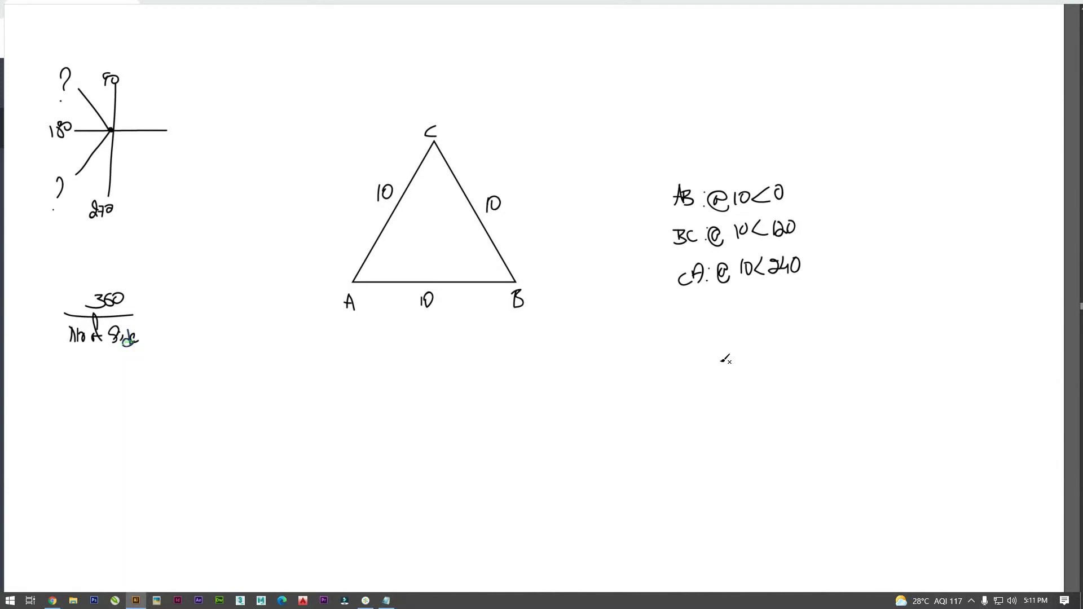
click(3, 136)
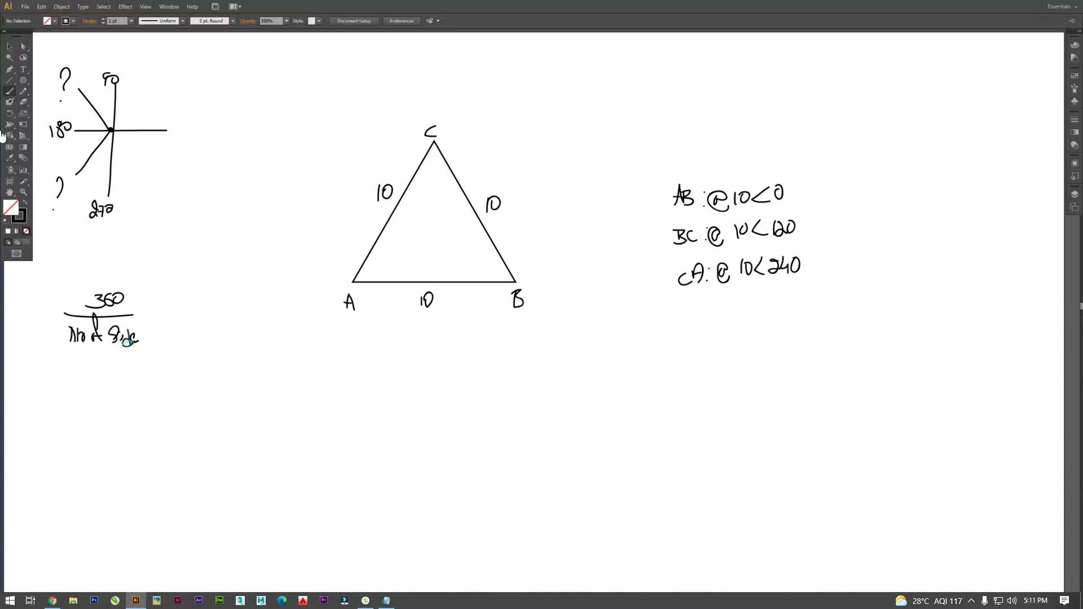
Place a 5-sided regular polygon below the triangle with the Polygon tool.
click(26, 78)
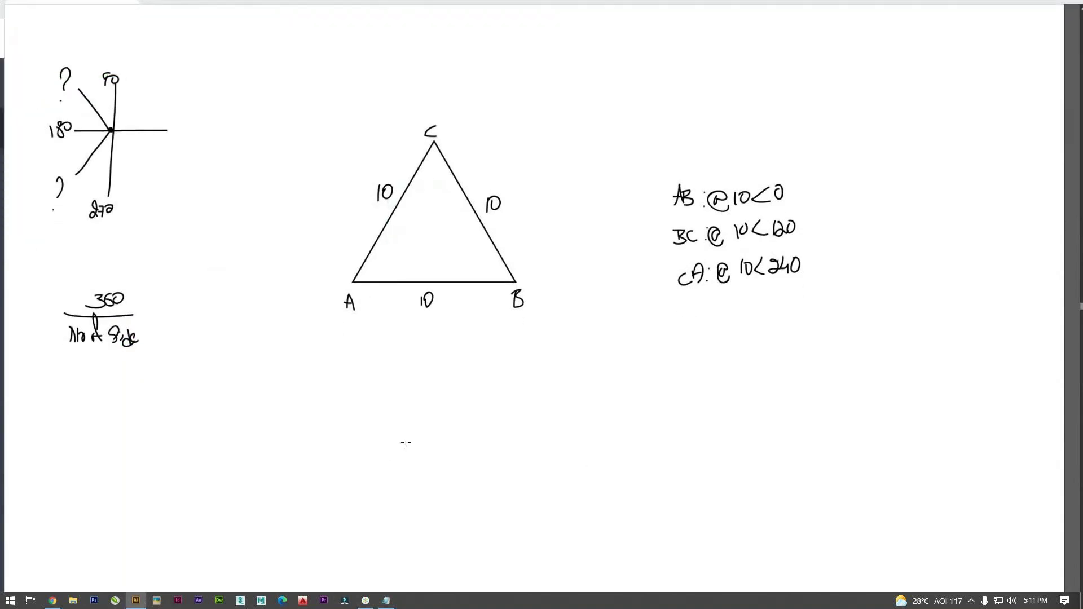
click(420, 439)
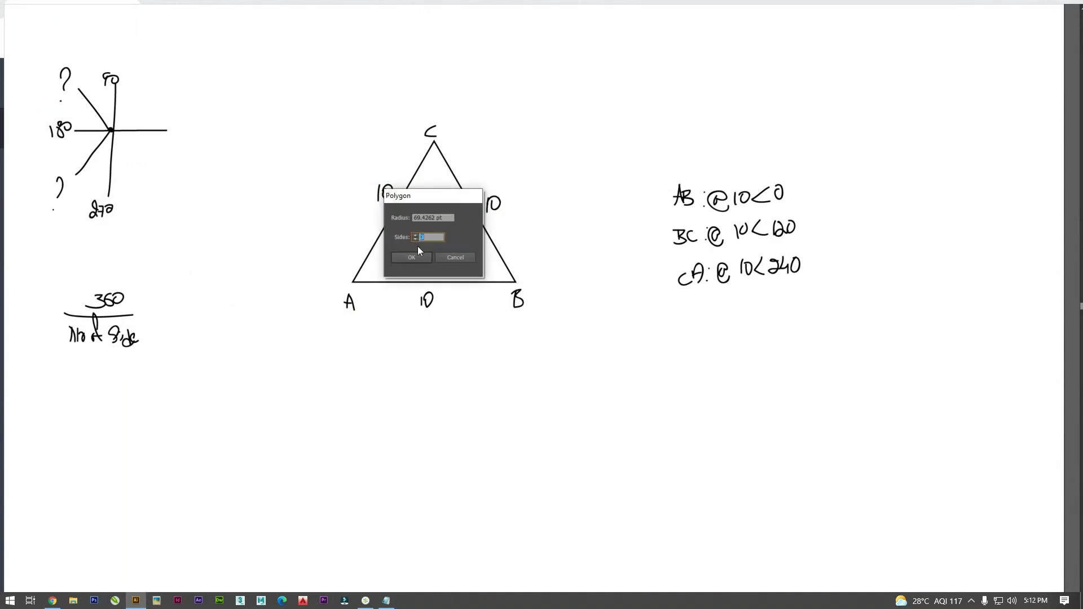
text(5)
key(Return)
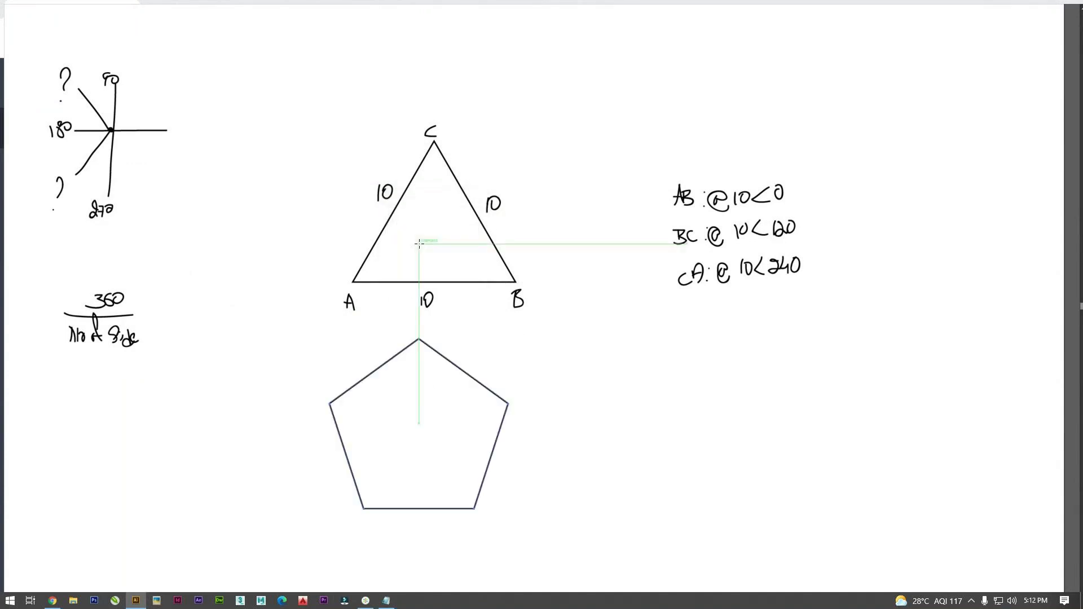
key(b)
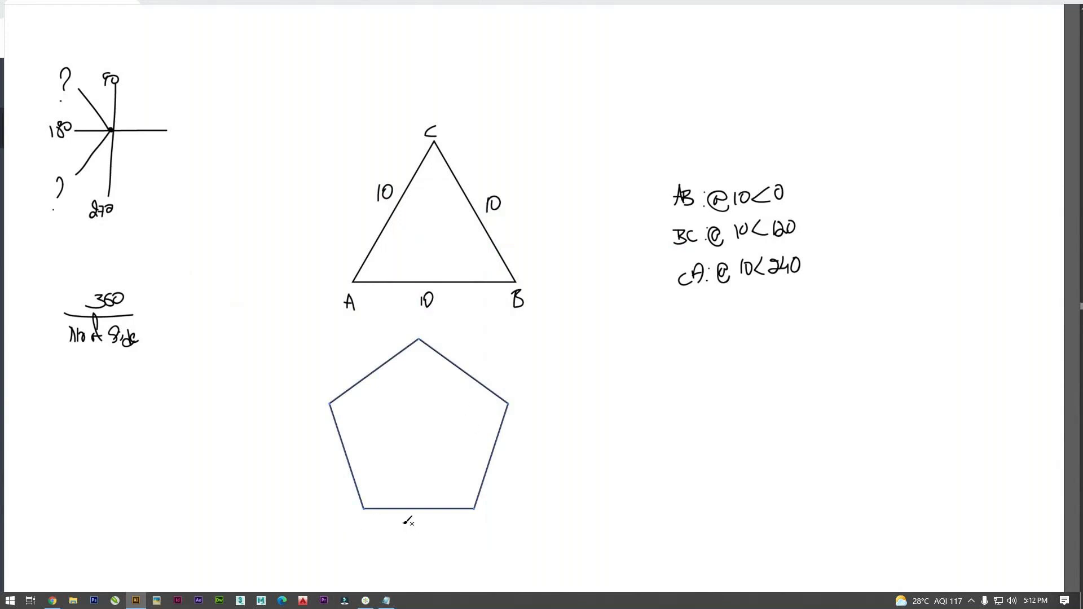
Mark the pentagon's bottom side 10 and letter its corners A through E.
mouse_move(408, 518)
mouse_down()
mouse_move(406, 533)
mouse_move(420, 521)
mouse_up()
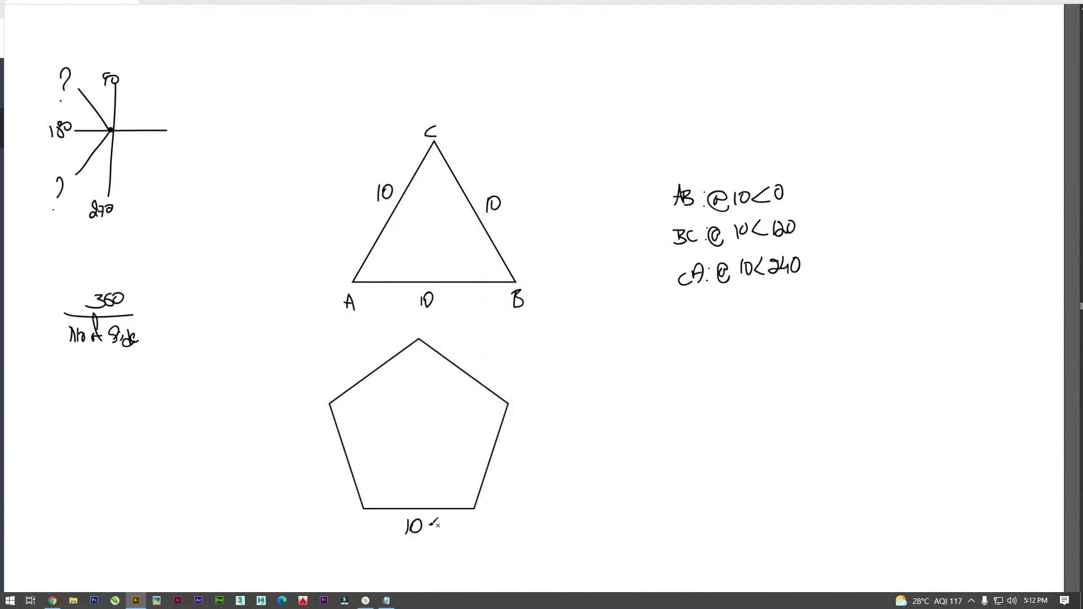
drag(365, 533, 373, 526)
mouse_move(471, 518)
mouse_down()
mouse_move(470, 532)
mouse_move(481, 525)
mouse_move(471, 534)
mouse_up()
drag(516, 402, 525, 405)
mouse_move(418, 325)
mouse_down()
mouse_move(418, 338)
mouse_move(430, 329)
mouse_move(419, 338)
mouse_up()
drag(312, 398, 321, 409)
drag(318, 399, 324, 402)
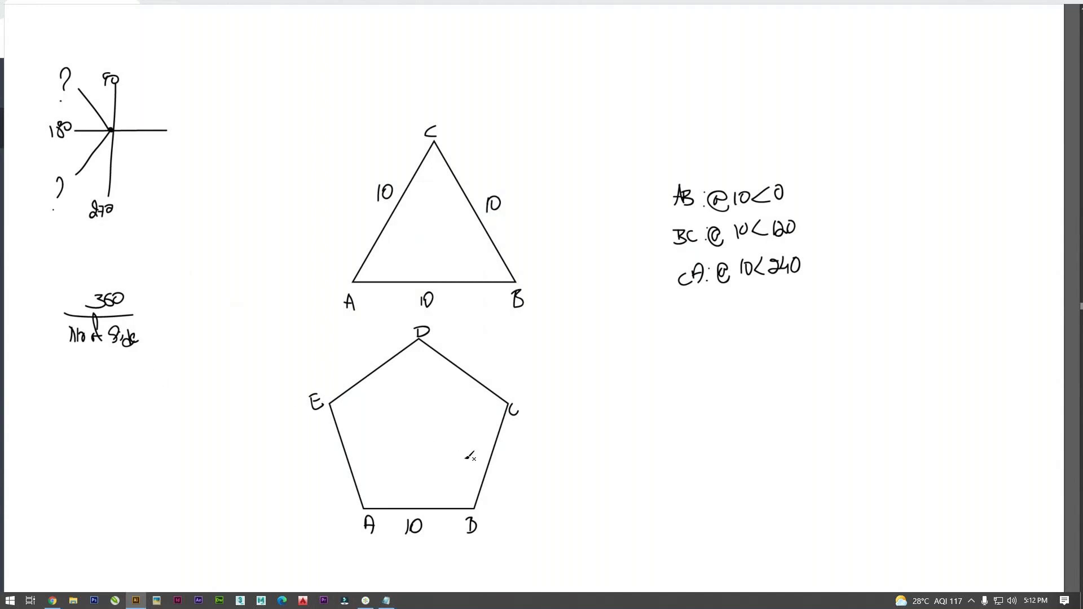
Mark the right, upper and lower-left sides of the pentagon 10.
mouse_move(498, 457)
mouse_down()
mouse_move(497, 467)
mouse_move(505, 452)
mouse_up()
mouse_move(466, 350)
mouse_down()
mouse_move(465, 362)
mouse_move(475, 348)
mouse_up()
mouse_move(356, 350)
mouse_down()
mouse_move(353, 364)
mouse_move(366, 349)
mouse_up()
drag(320, 462, 327, 458)
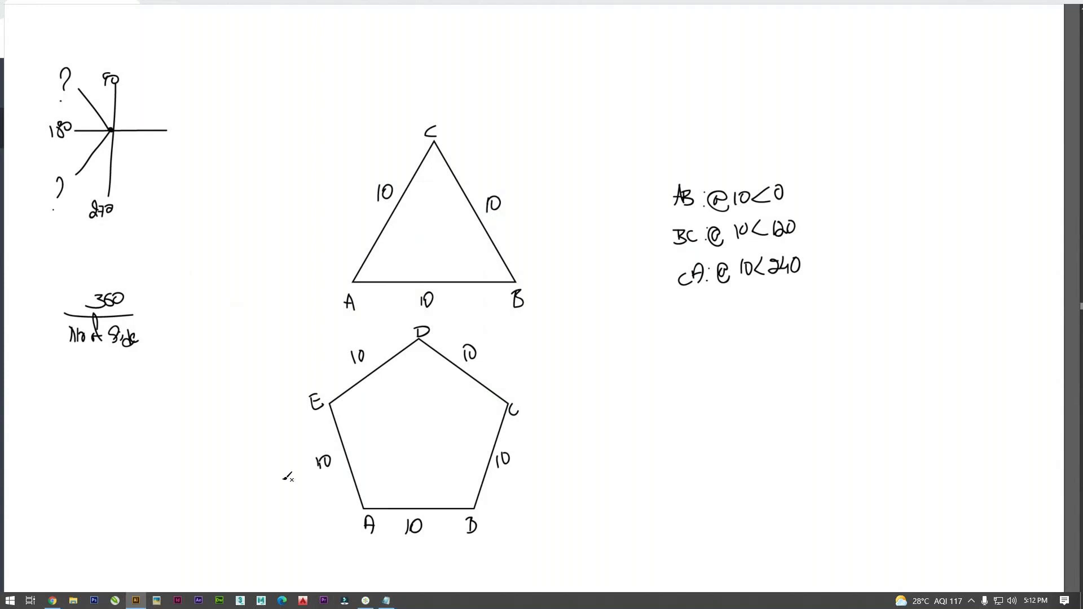
mouse_move(366, 601)
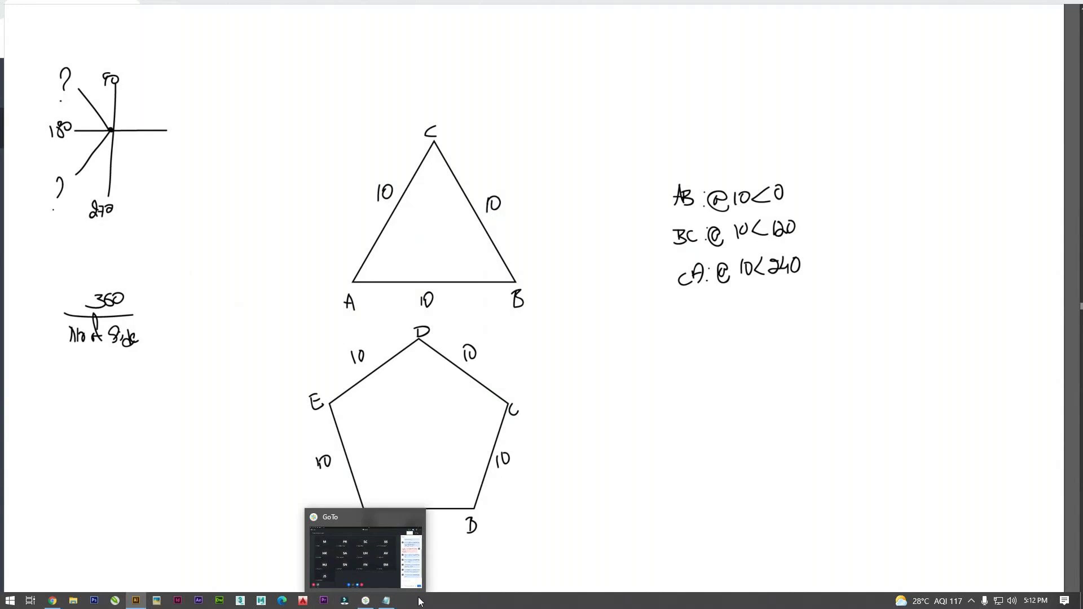
click(365, 602)
click(365, 602)
click(363, 601)
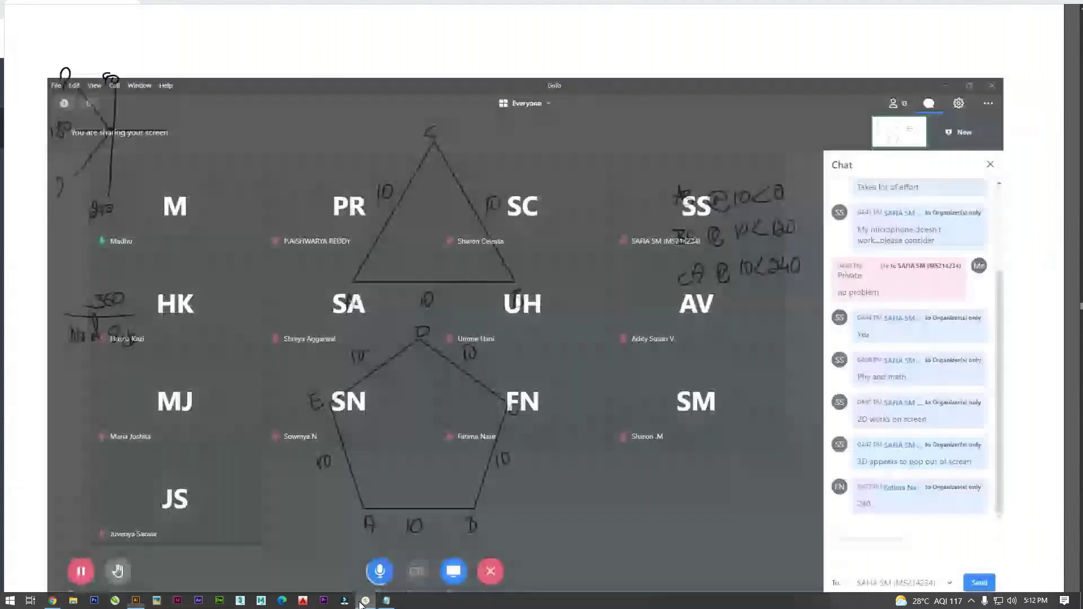
click(361, 603)
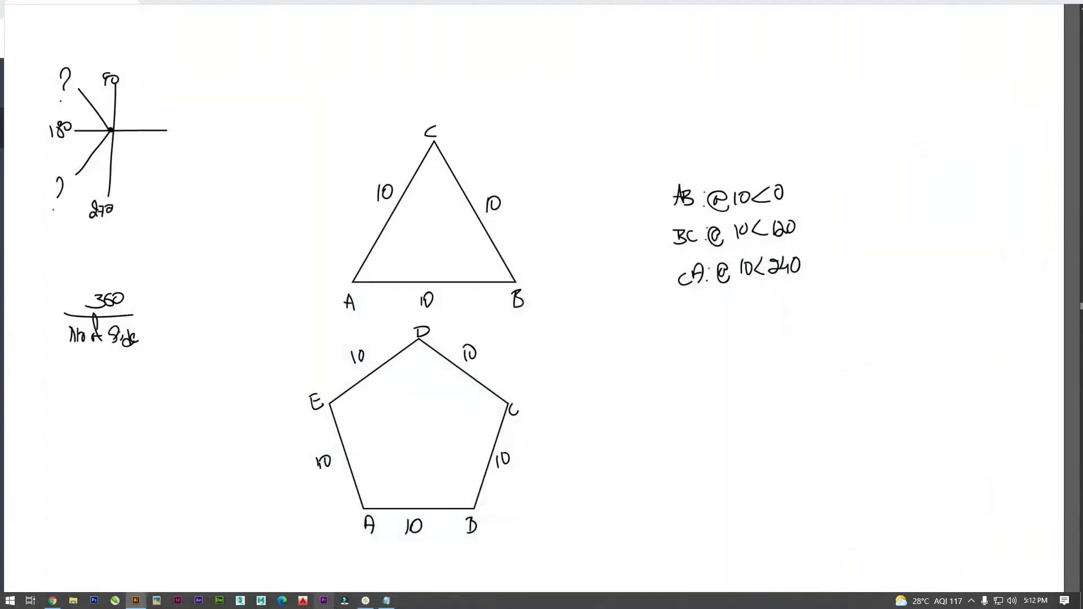
Switch to another window via the taskbar and return to Illustrator.
mouse_move(366, 602)
click(366, 600)
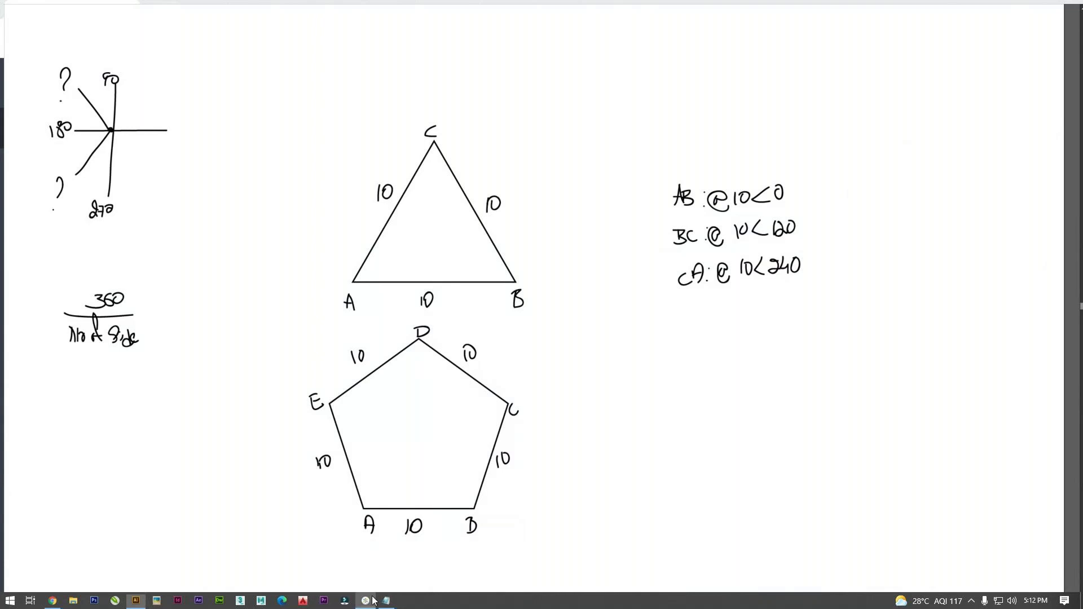
click(371, 603)
Underline the AB, BC and CA labels, then add an up-right ray and 0 label.
drag(674, 211, 681, 211)
drag(675, 253, 686, 253)
drag(682, 291, 692, 291)
mouse_move(113, 129)
mouse_down()
mouse_move(152, 92)
mouse_move(176, 130)
mouse_move(183, 119)
mouse_move(170, 125)
mouse_up()
drag(155, 81, 163, 96)
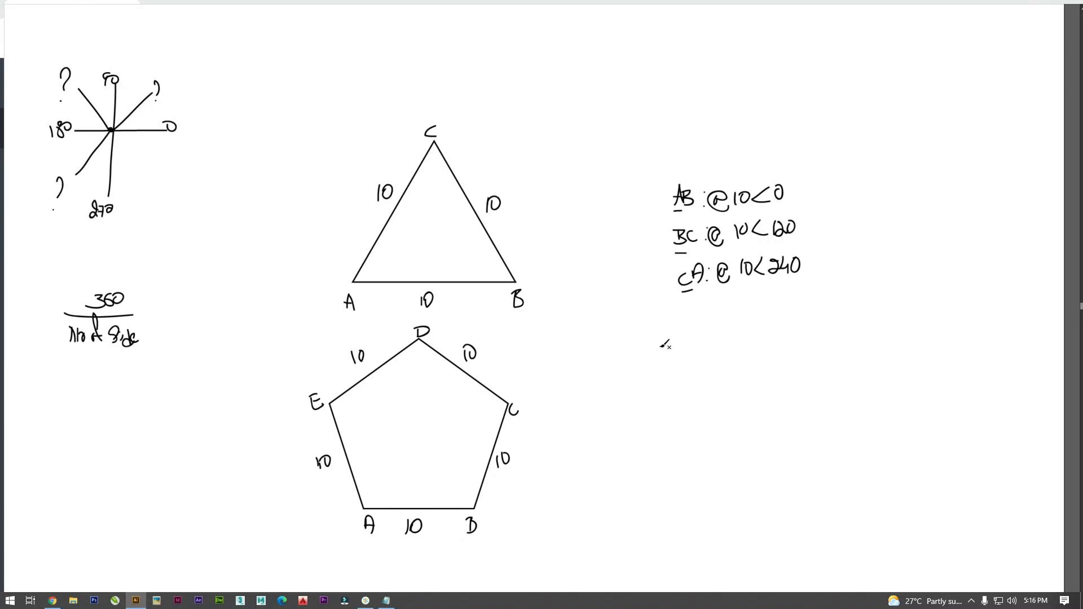
mouse_move(624, 385)
mouse_down()
mouse_move(619, 406)
mouse_move(656, 390)
mouse_move(688, 397)
mouse_move(701, 384)
mouse_up()
Remove the stray tick after AB and add a colon to the new entry.
key(ctrl+z)
click(642, 395)
click(642, 399)
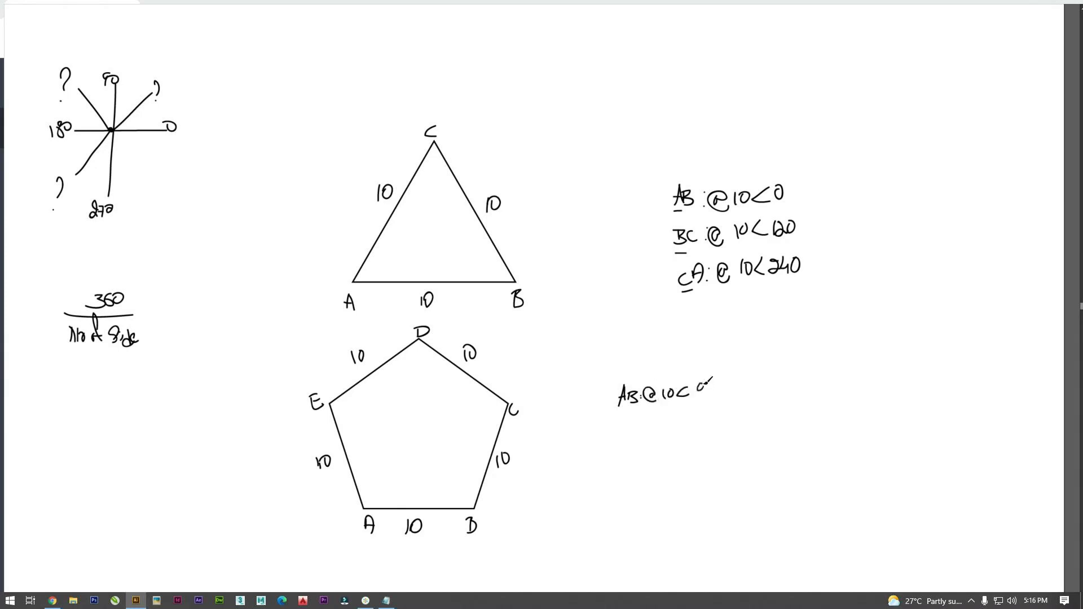
click(645, 411)
click(641, 429)
mouse_move(659, 416)
mouse_down()
mouse_move(650, 429)
mouse_move(685, 417)
mouse_move(671, 427)
mouse_move(677, 417)
mouse_move(694, 426)
mouse_move(712, 411)
mouse_move(709, 420)
mouse_up()
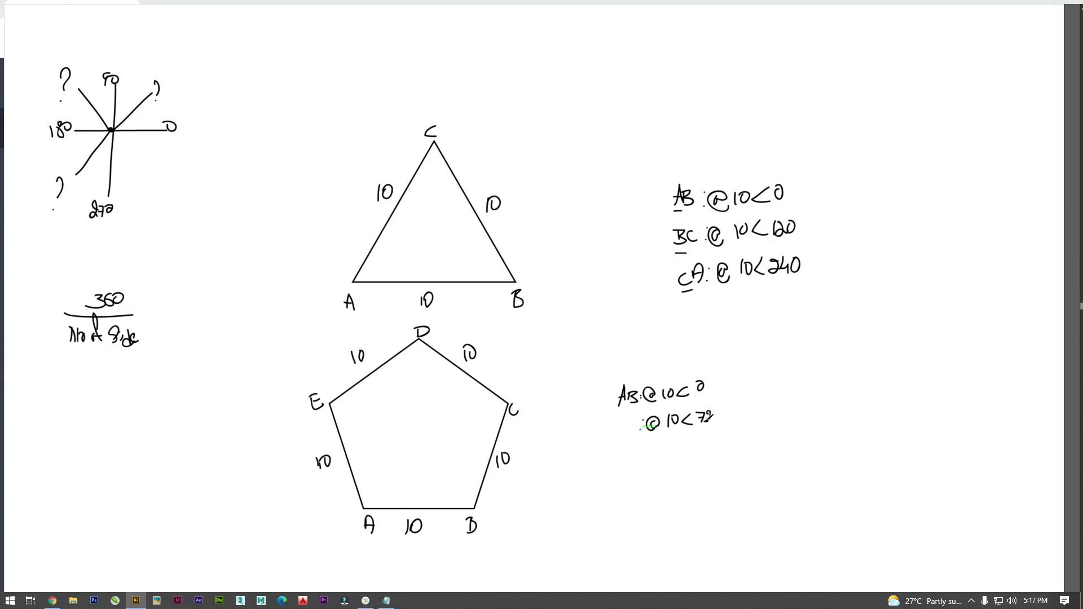
click(644, 453)
click(645, 463)
drag(658, 455, 716, 456)
click(649, 484)
click(648, 498)
drag(661, 489, 700, 486)
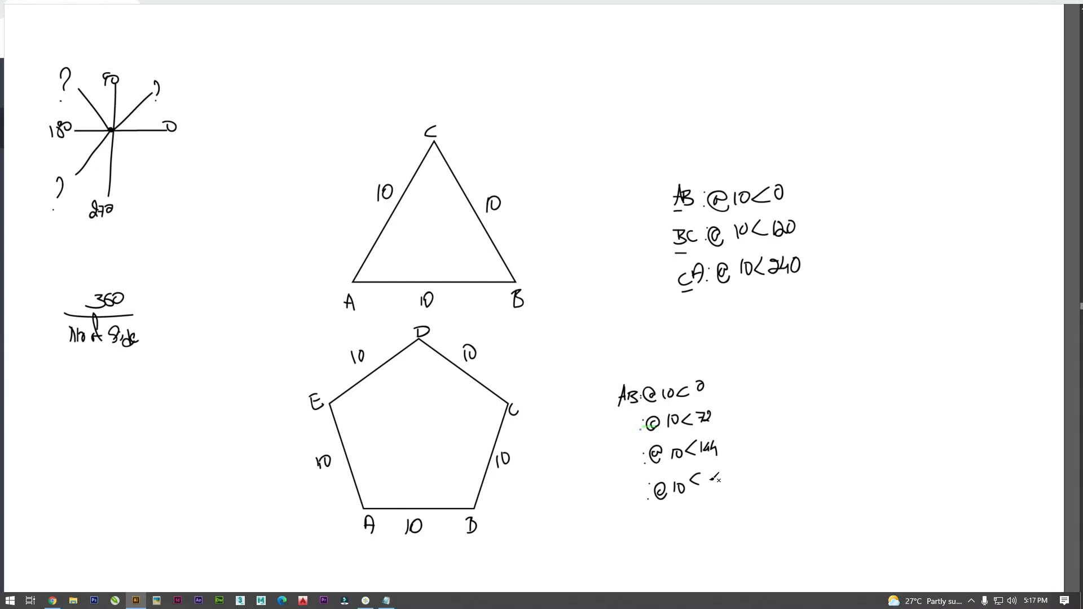
drag(705, 475, 728, 477)
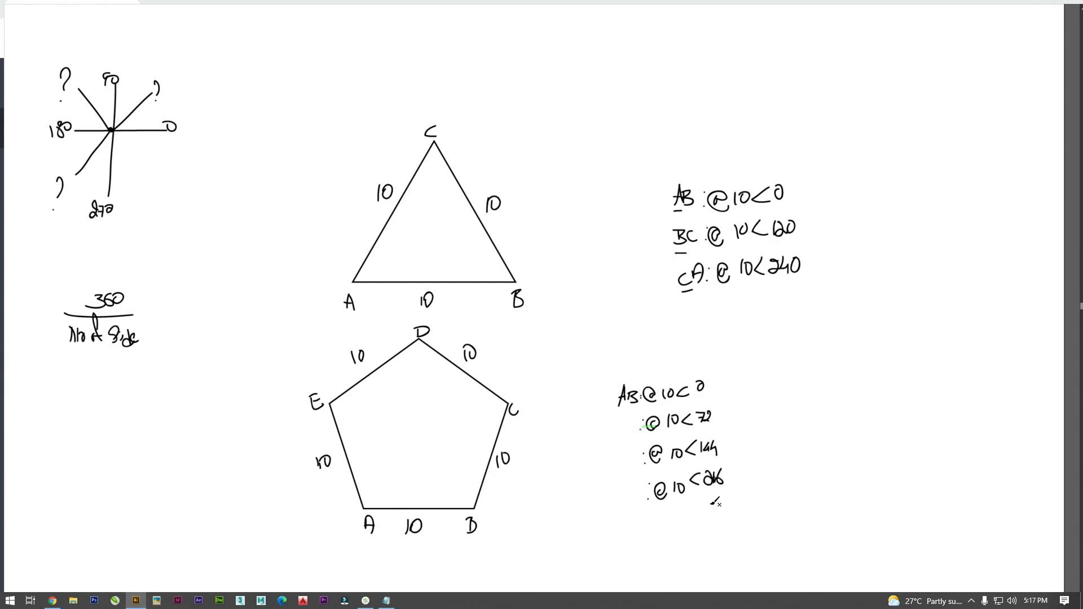
click(651, 523)
click(651, 533)
mouse_move(670, 515)
mouse_down()
mouse_move(663, 507)
mouse_move(681, 525)
mouse_move(724, 503)
mouse_move(729, 514)
mouse_up()
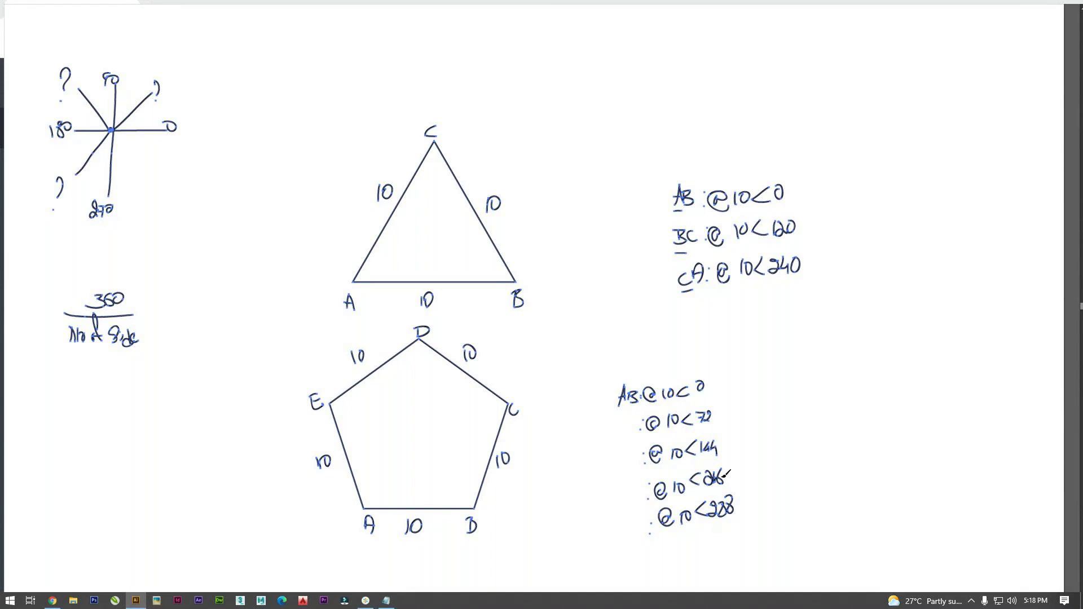
key(alt+Tab)
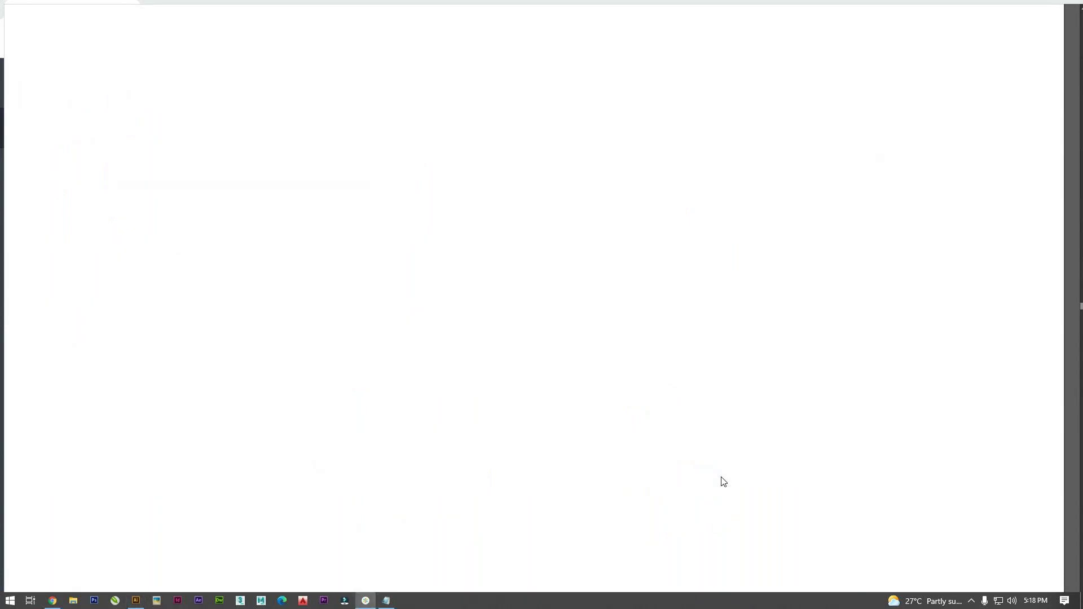
Show the desktop and launch AutoCAD 2016 from the taskbar.
key(super+d)
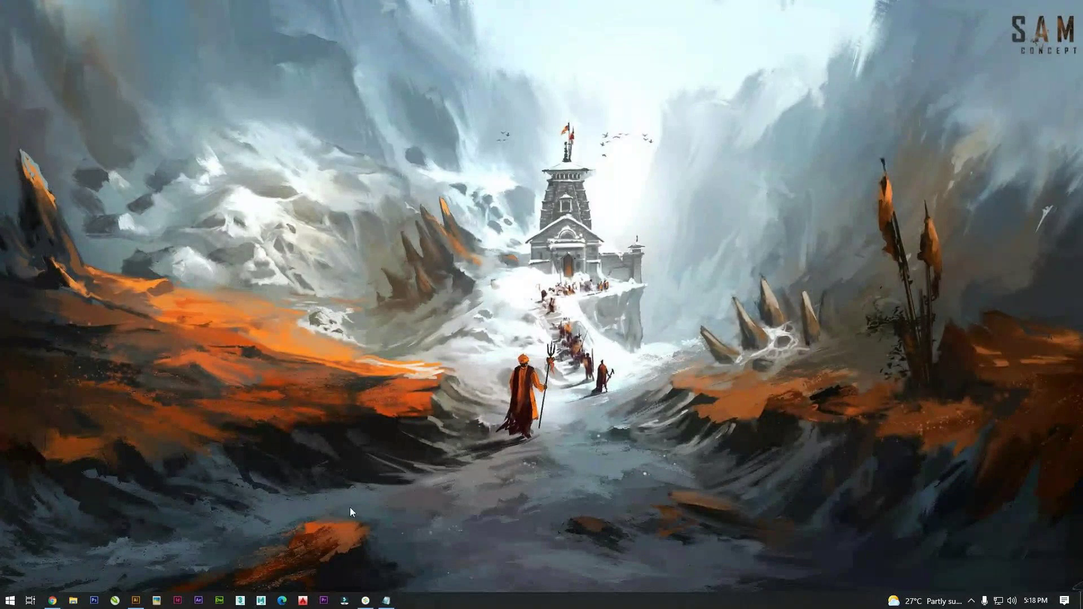
click(303, 600)
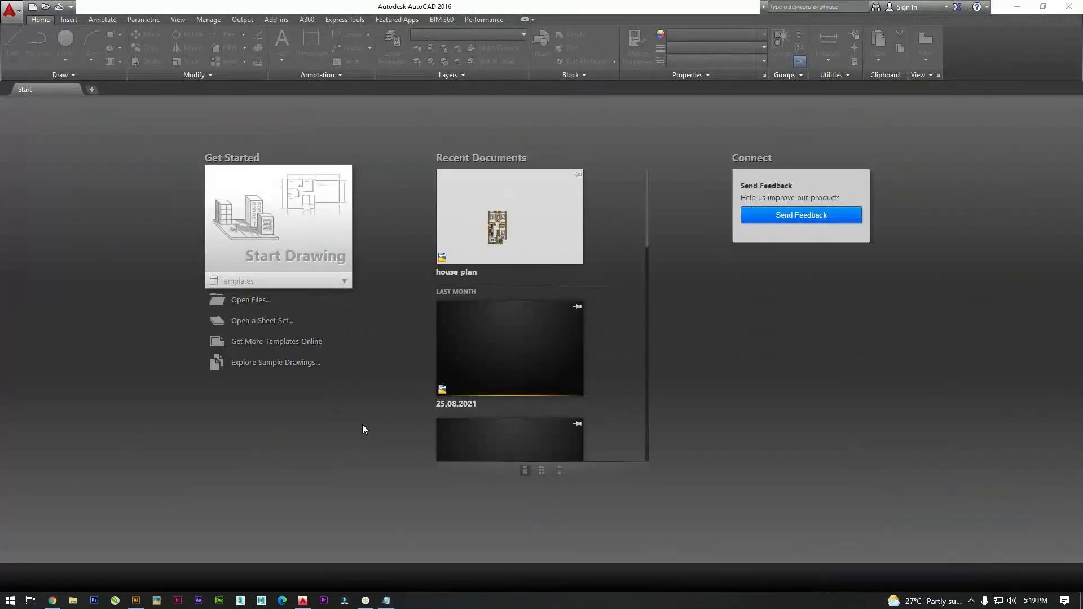
click(54, 600)
Open autodesk.com in a new browser tab, then bring up the Notepad notes.
click(555, 9)
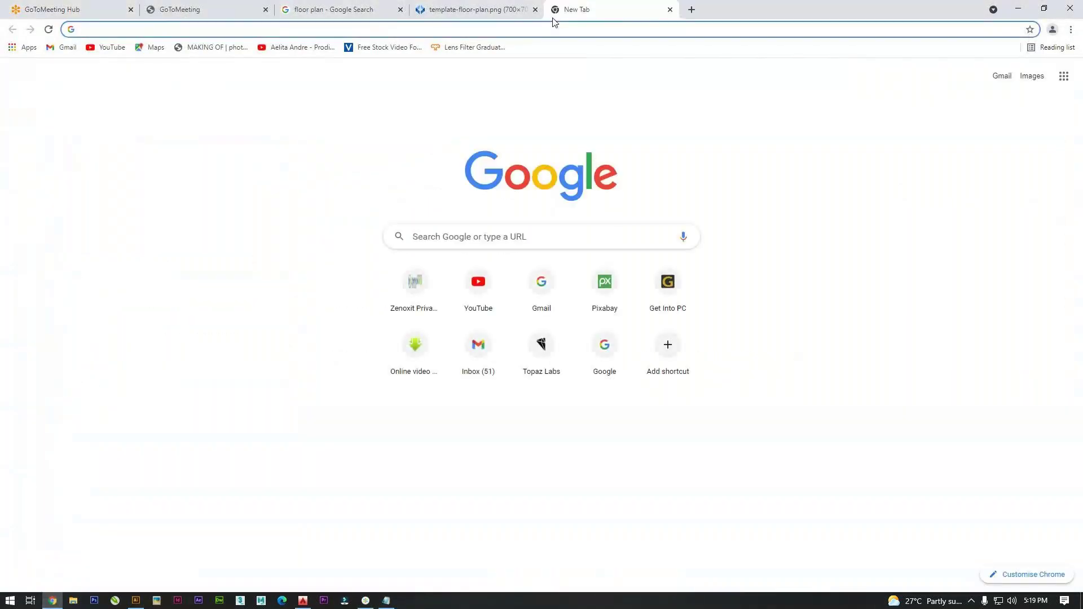
text(autodesk.com)
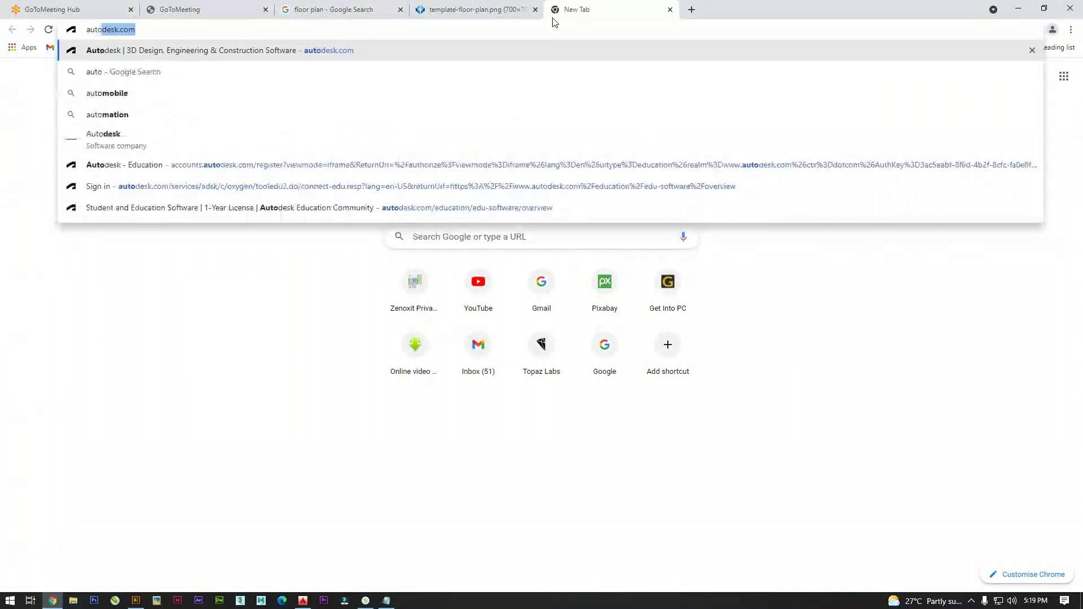
key(Return)
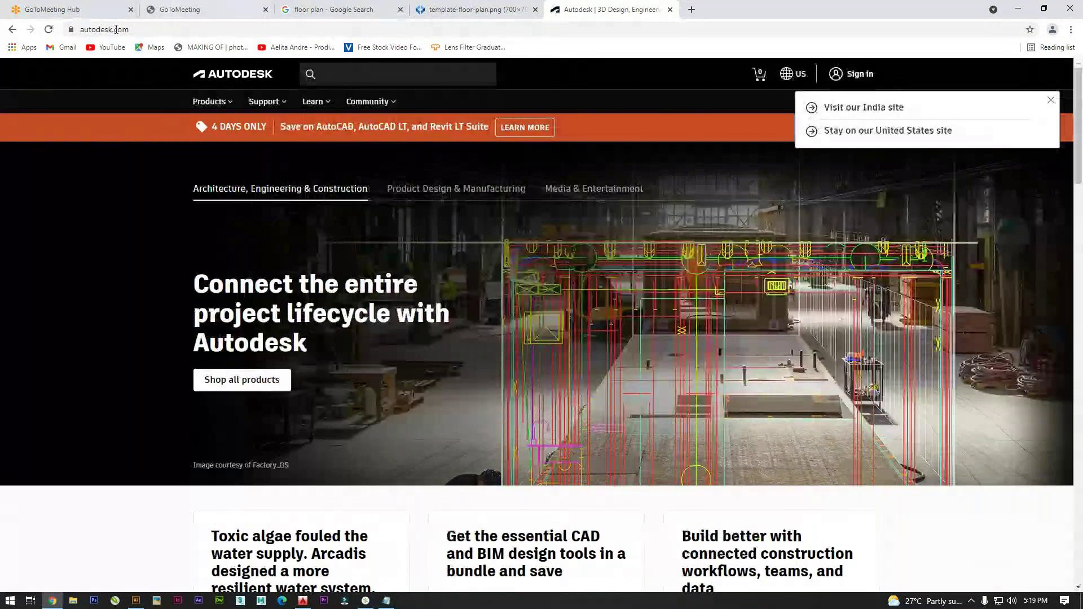
click(116, 30)
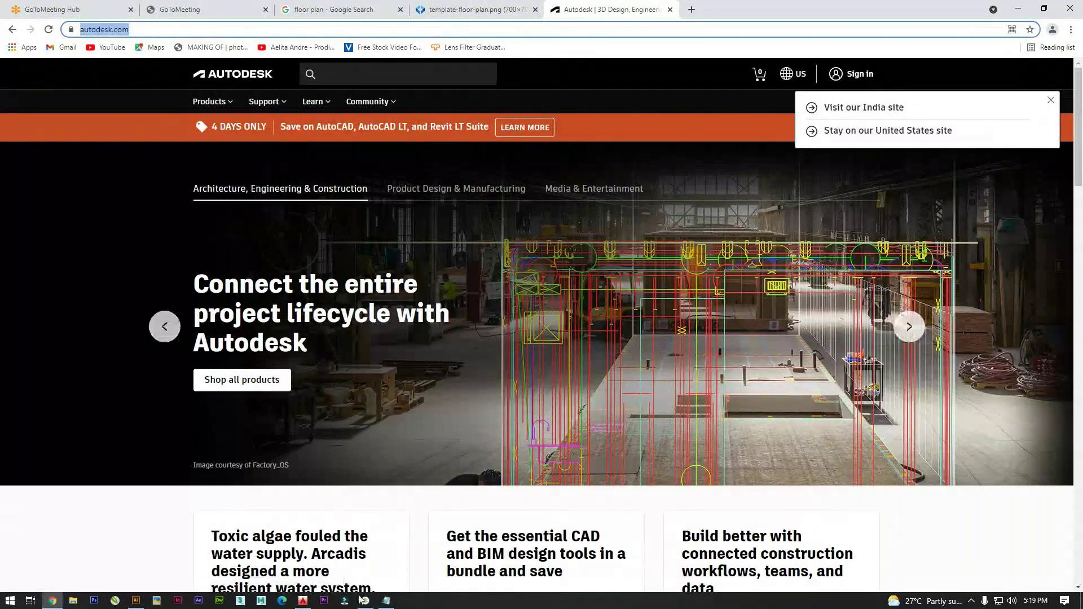
click(387, 600)
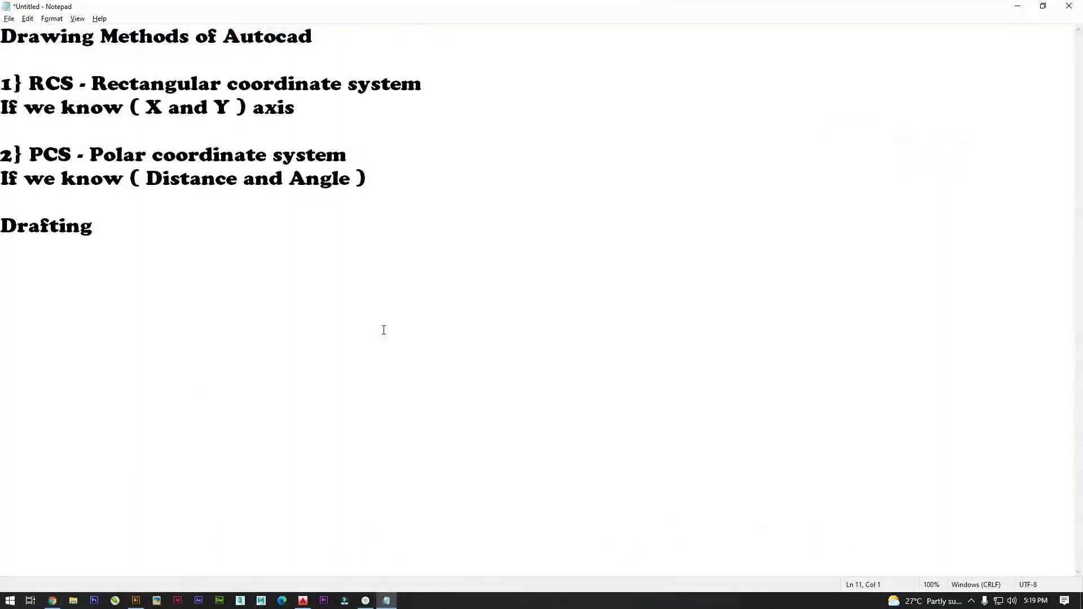
Copy the autodesk.com address and paste it into Notepad in place of the old notes.
key(ctrl+a)
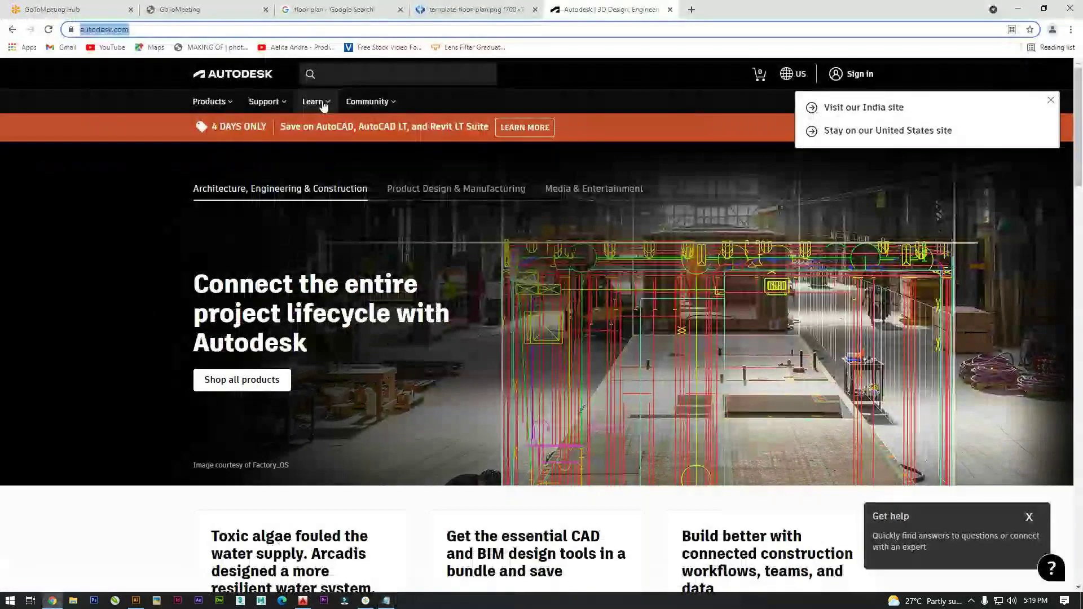
key(alt+space)
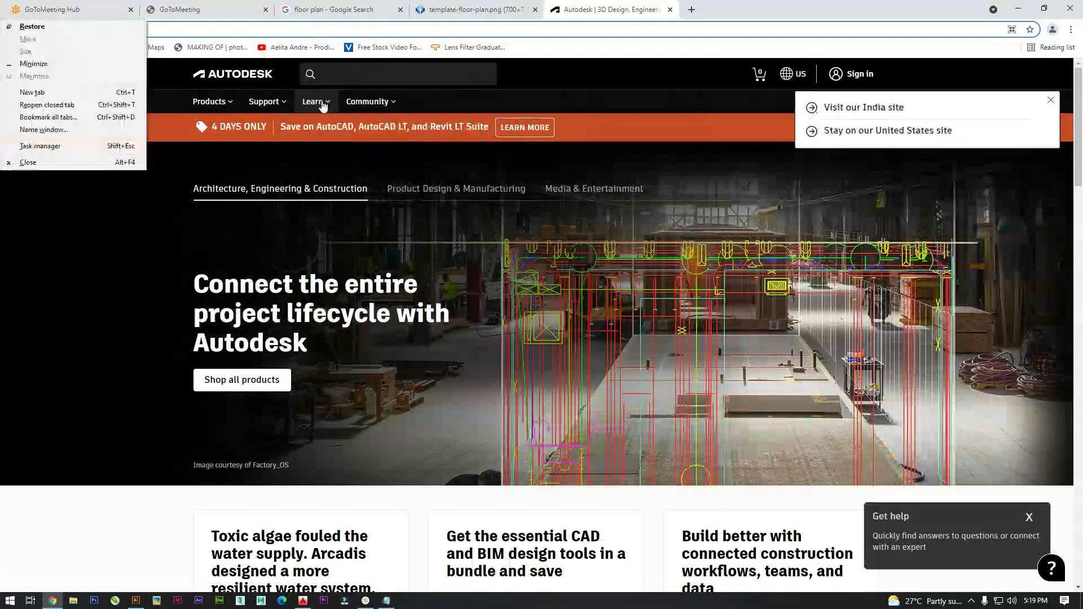
key(Escape)
key(ctrl+c)
key(alt+Tab)
key(Return)
key(ctrl+v)
mouse_move(335, 112)
mouse_down()
mouse_move(68, 82)
mouse_move(337, 109)
mouse_up()
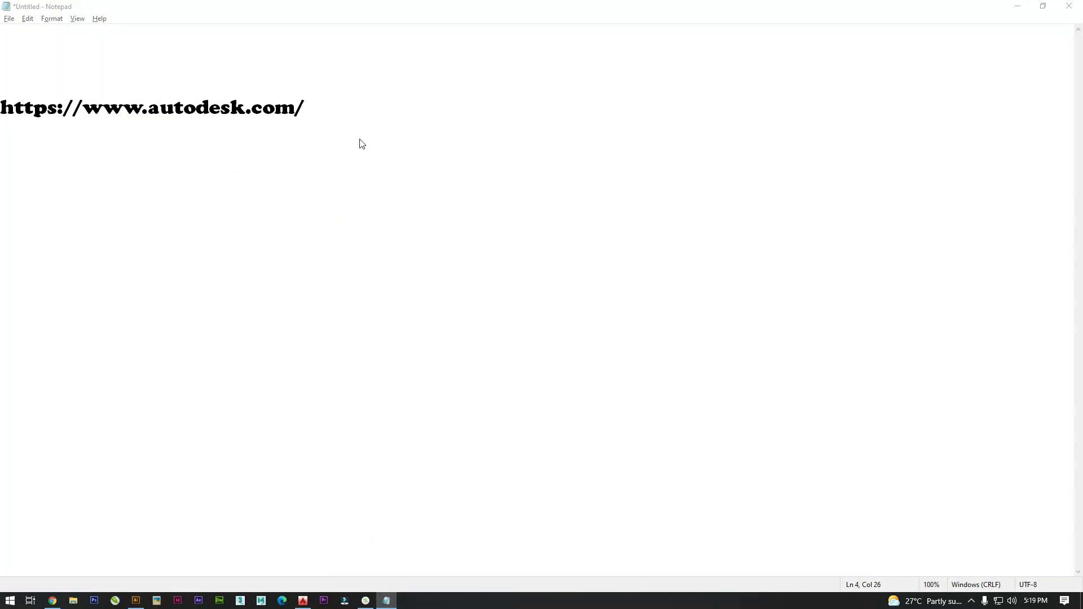
key(alt+Tab)
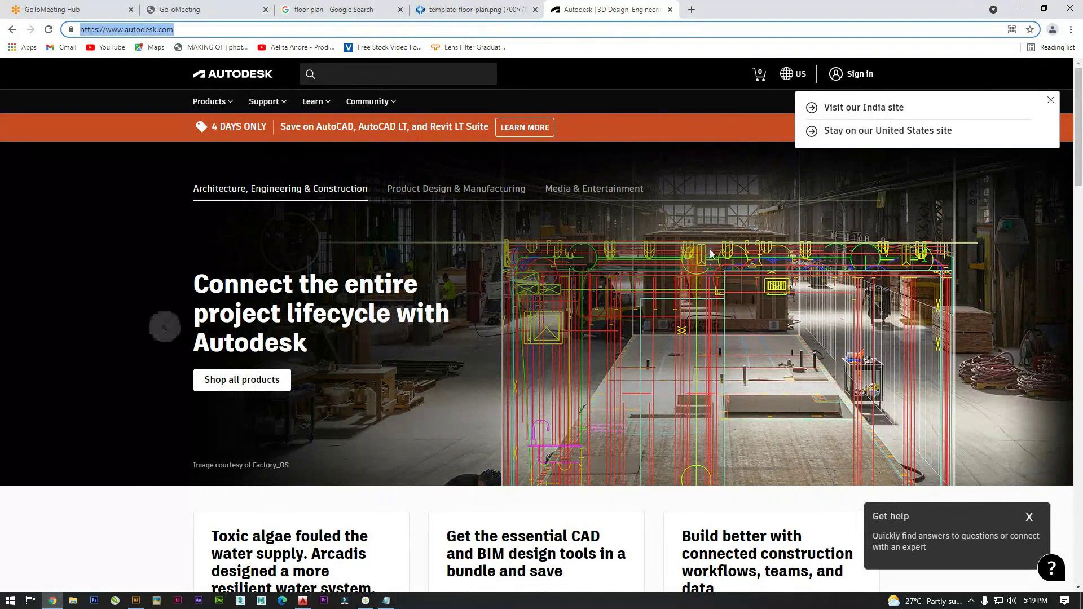
Open the Students & educators section from the Autodesk homepage footer.
scroll(708, 265, down, 15)
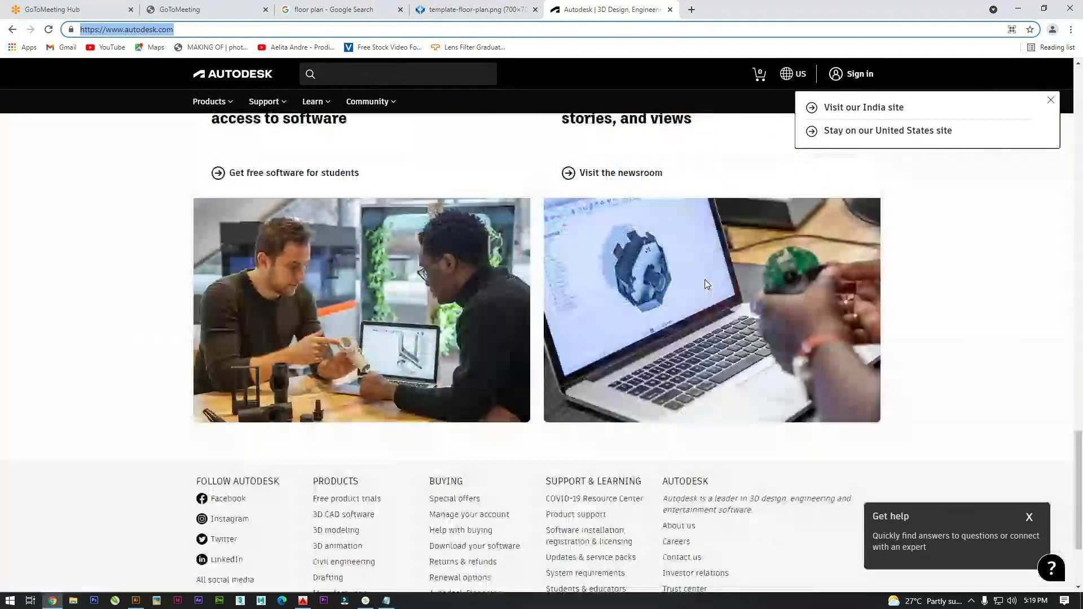
scroll(705, 280, down, 3)
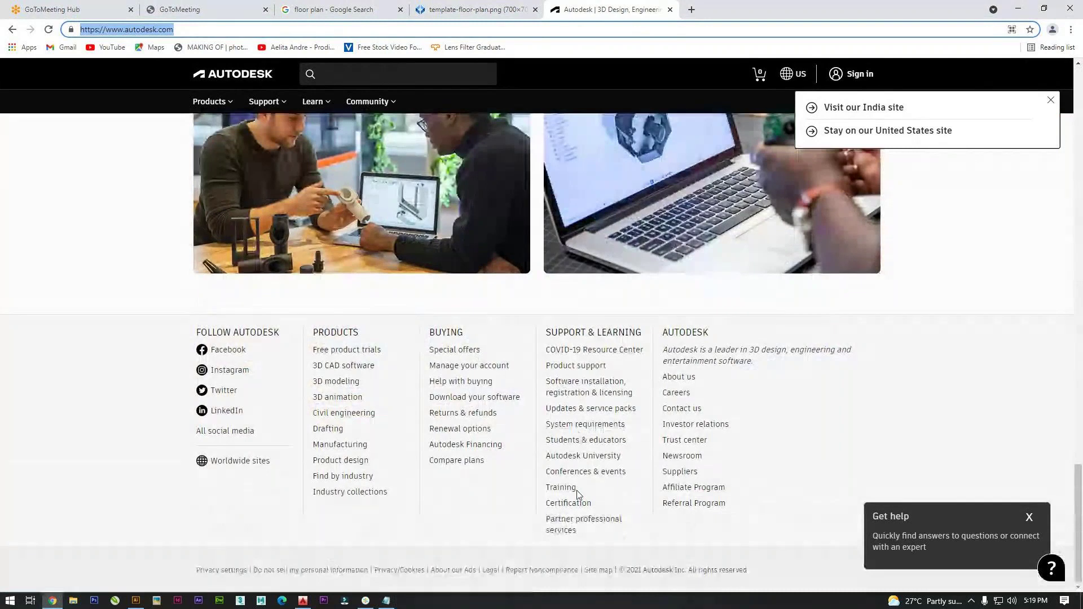
click(614, 446)
click(613, 445)
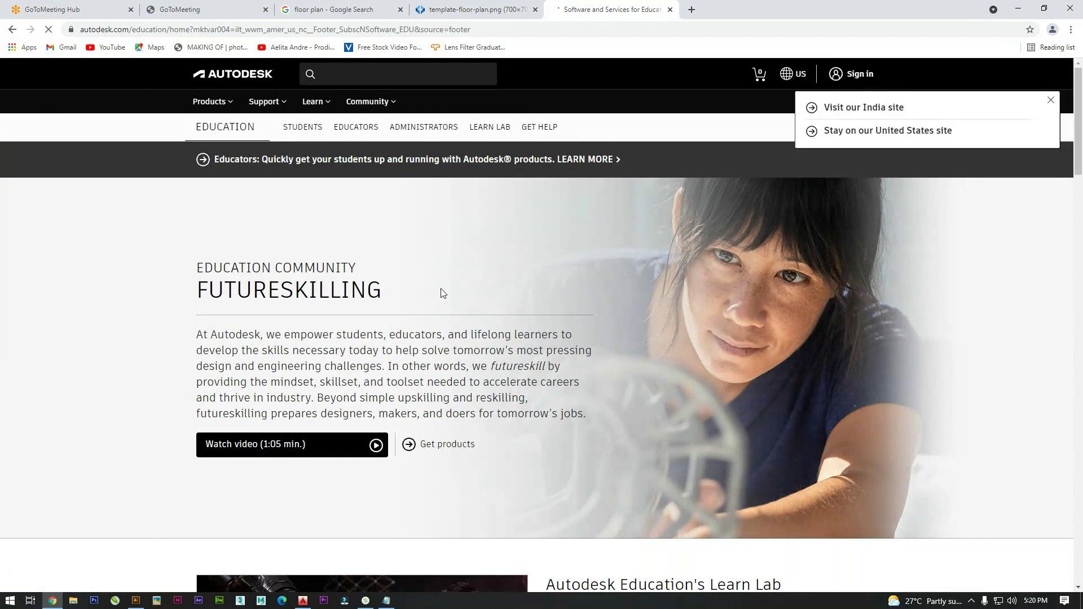
Open the Resources for Educators page from the Educators banner.
scroll(442, 293, down, 7)
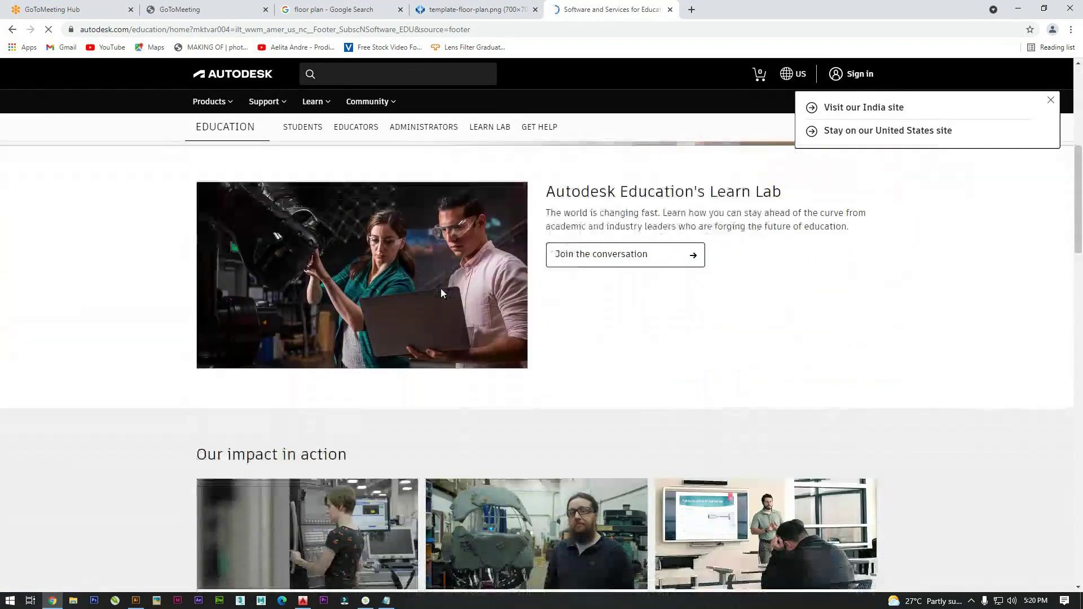
scroll(442, 289, down, 15)
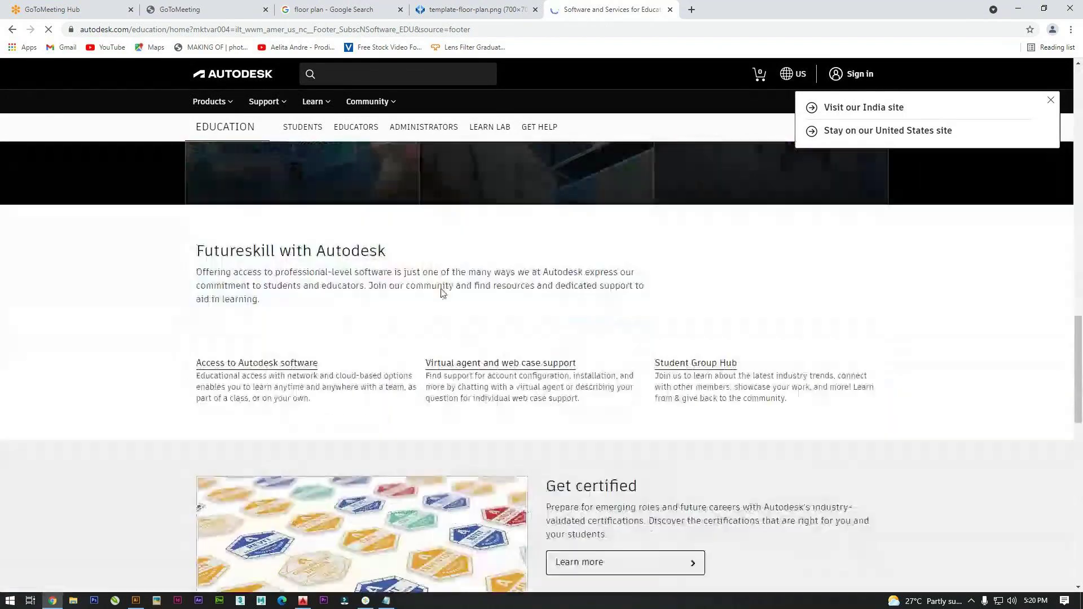
scroll(442, 288, down, 7)
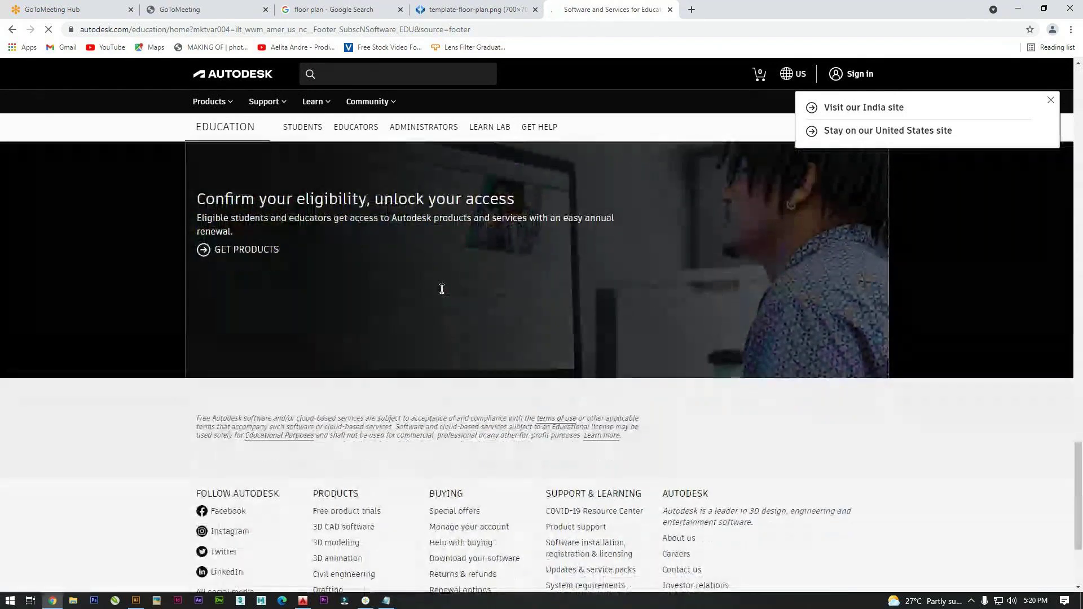
scroll(441, 289, down, 3)
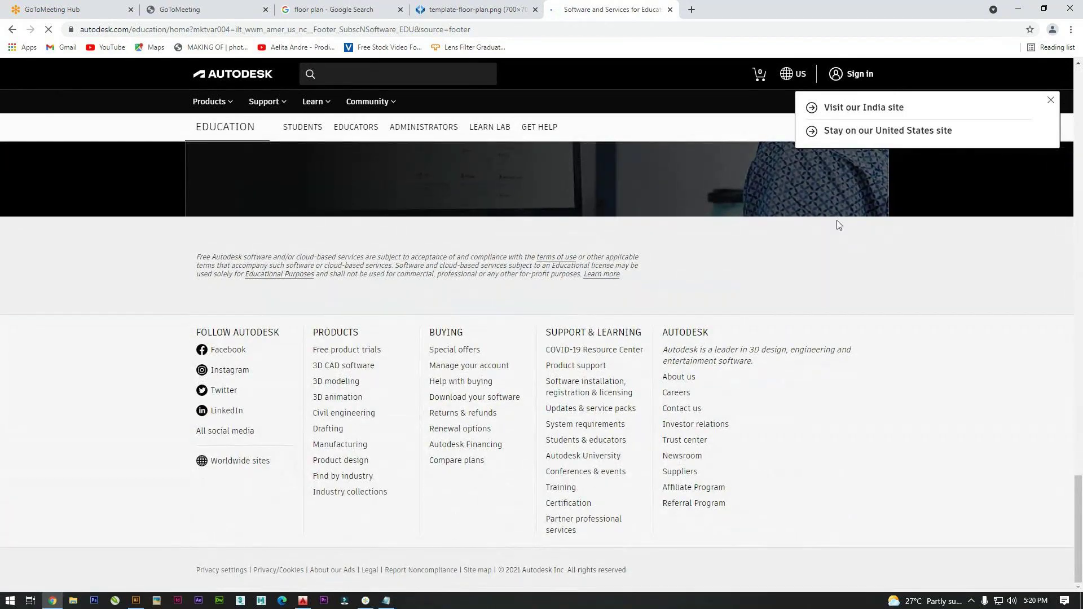
scroll(818, 437, up, 8)
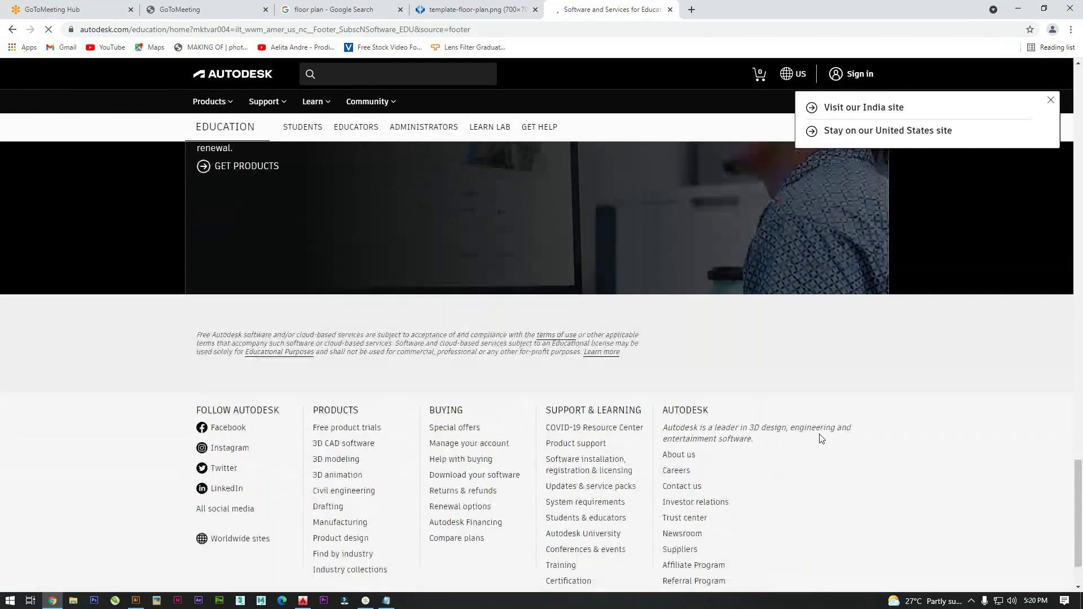
scroll(820, 433, up, 10)
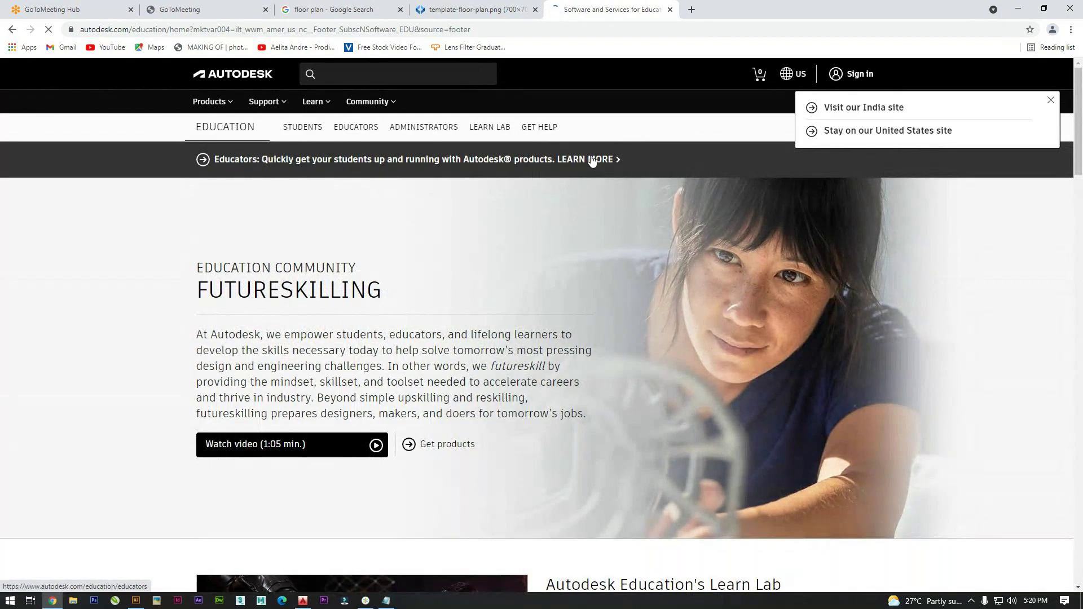
click(642, 374)
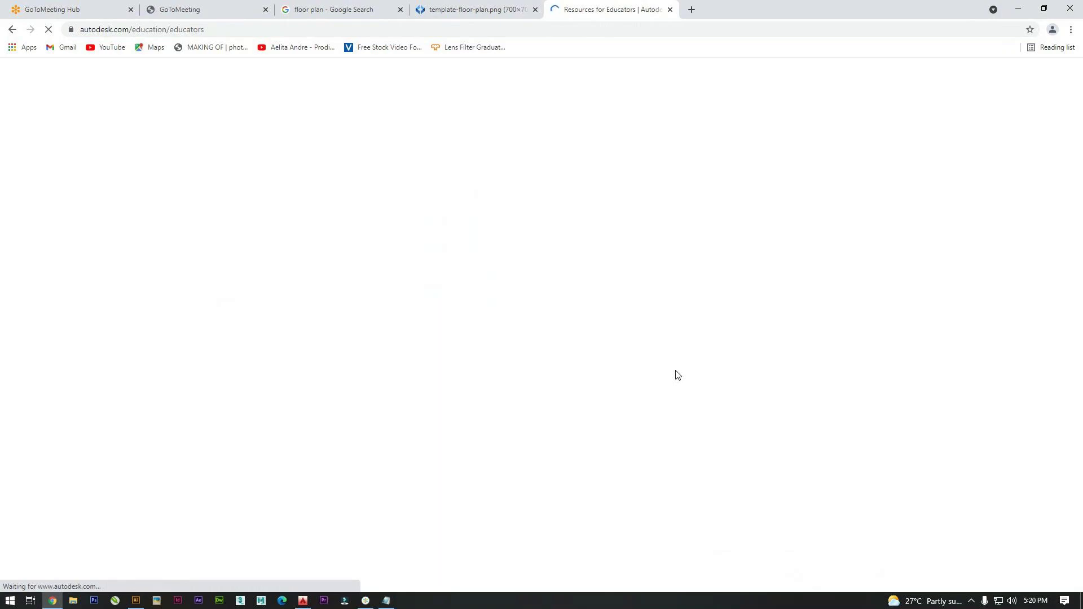
Close the template-floor-plan.png tab and scroll down to the educators' eligibility section.
click(400, 9)
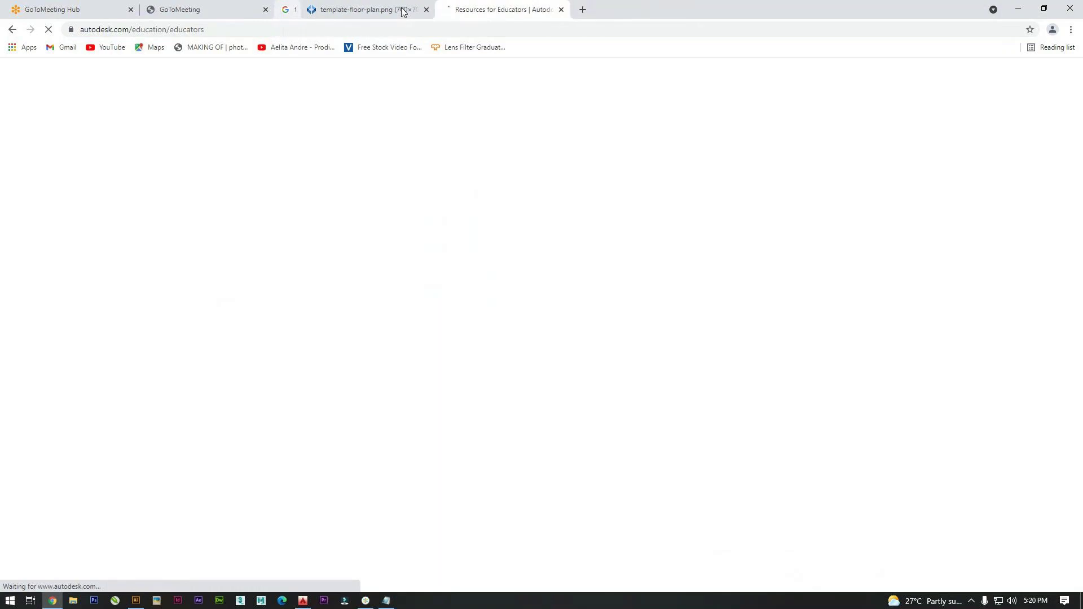
click(400, 9)
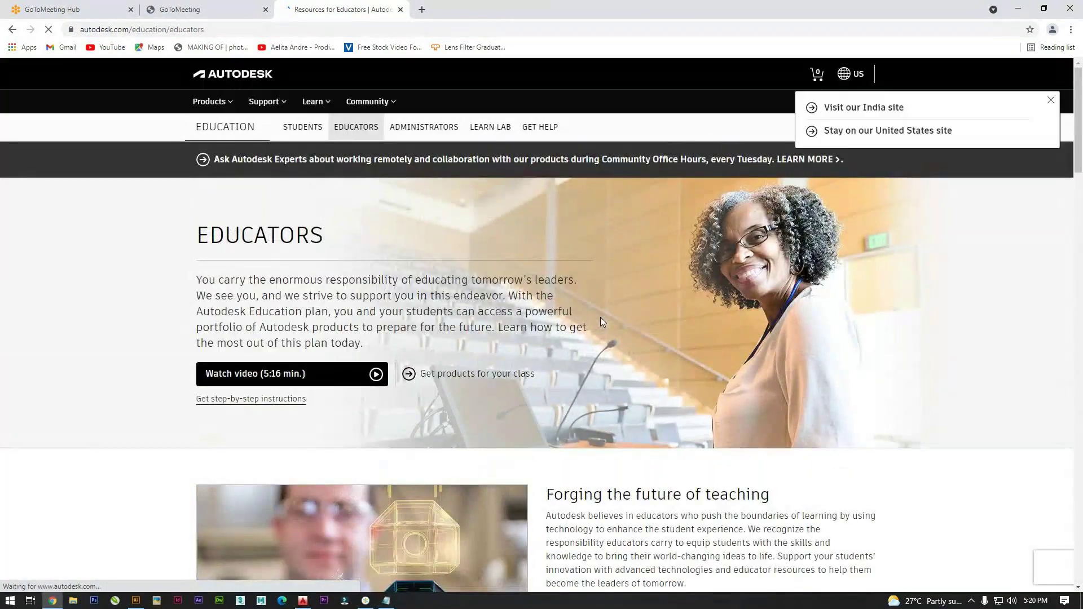
scroll(530, 334, down, 1)
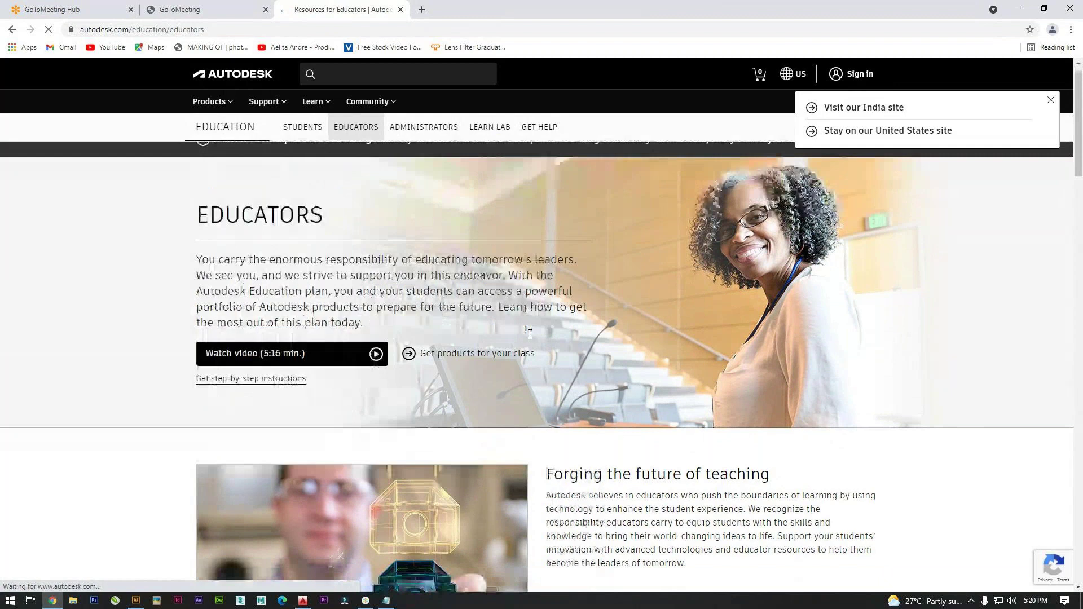
scroll(530, 333, down, 8)
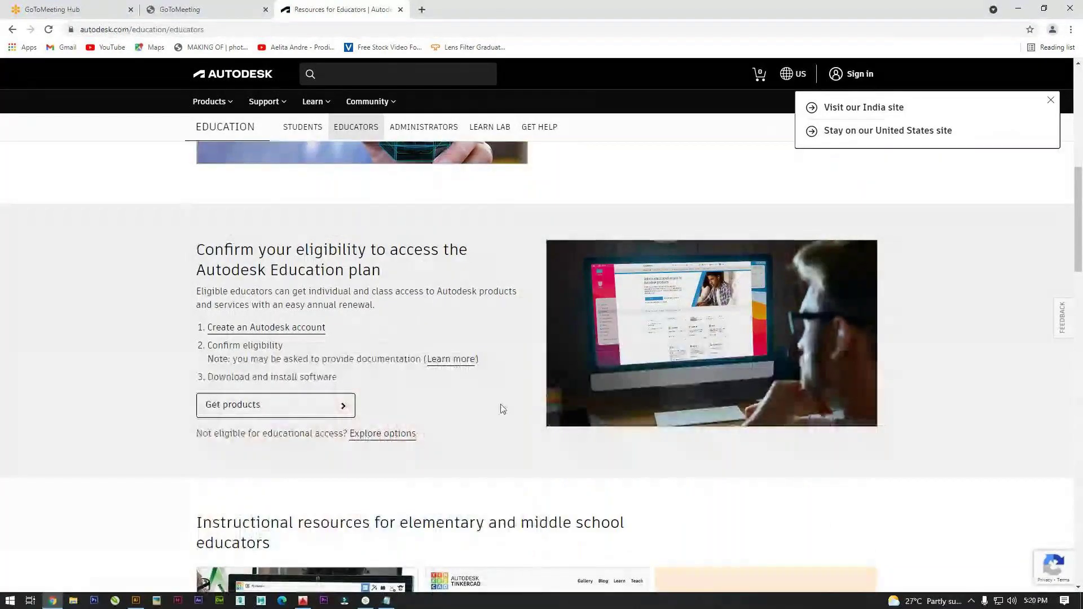
Highlight the 'Confirm your eligibility' heading, then follow Get products to the education page.
drag(197, 251, 402, 267)
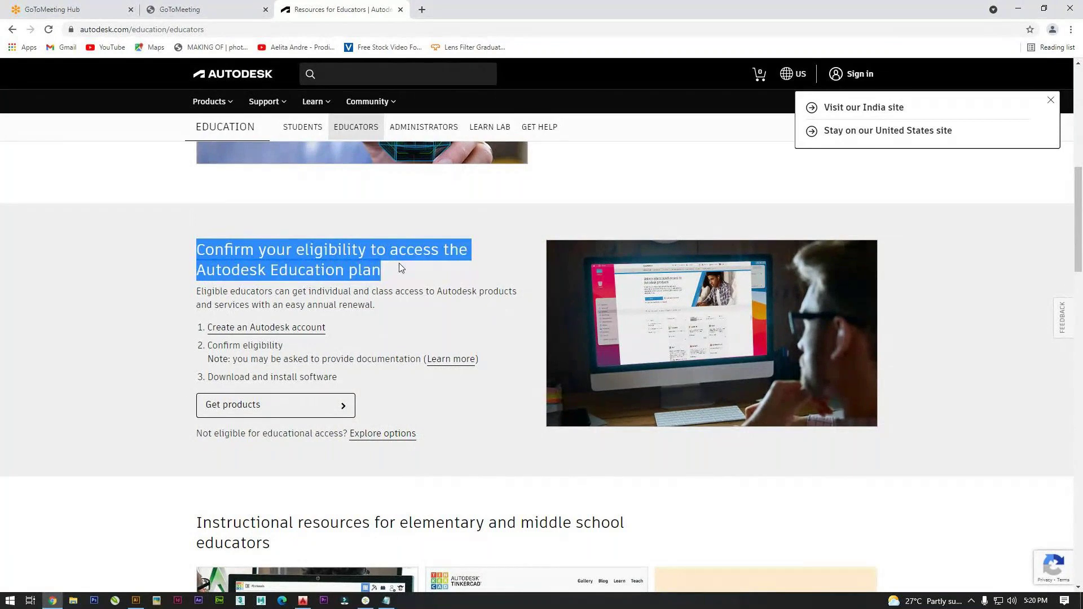
click(402, 267)
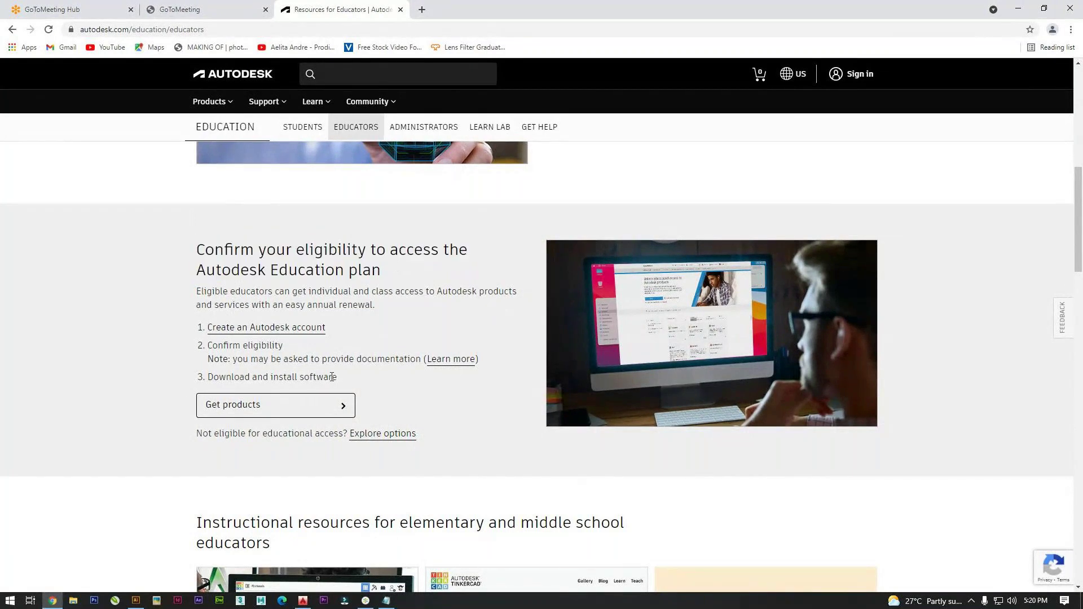
click(323, 410)
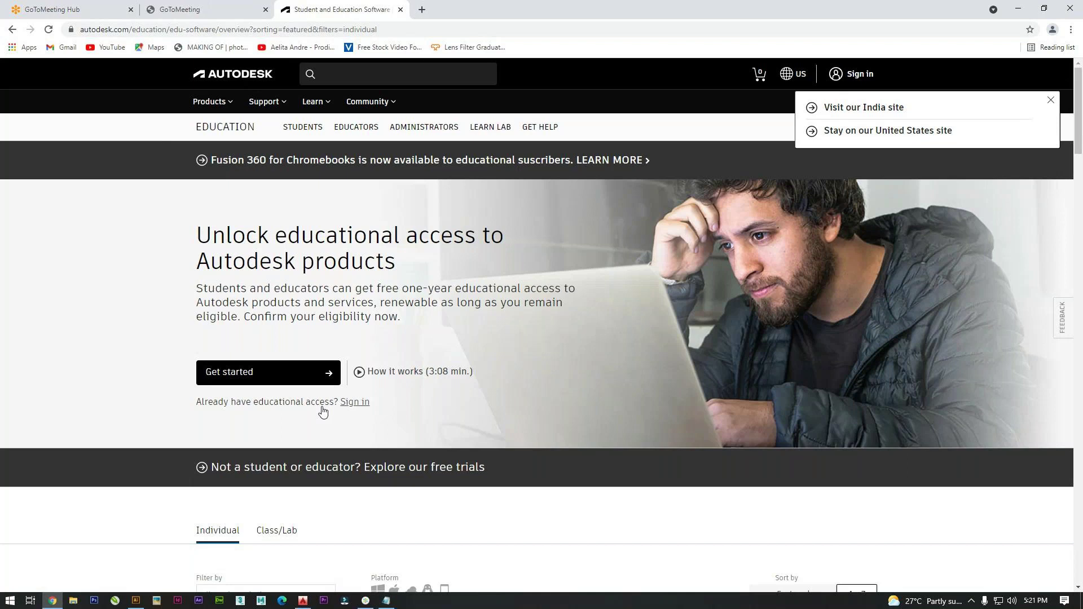
Scroll to the product cards and choose Get started on the AutoCAD card.
scroll(323, 411, down, 7)
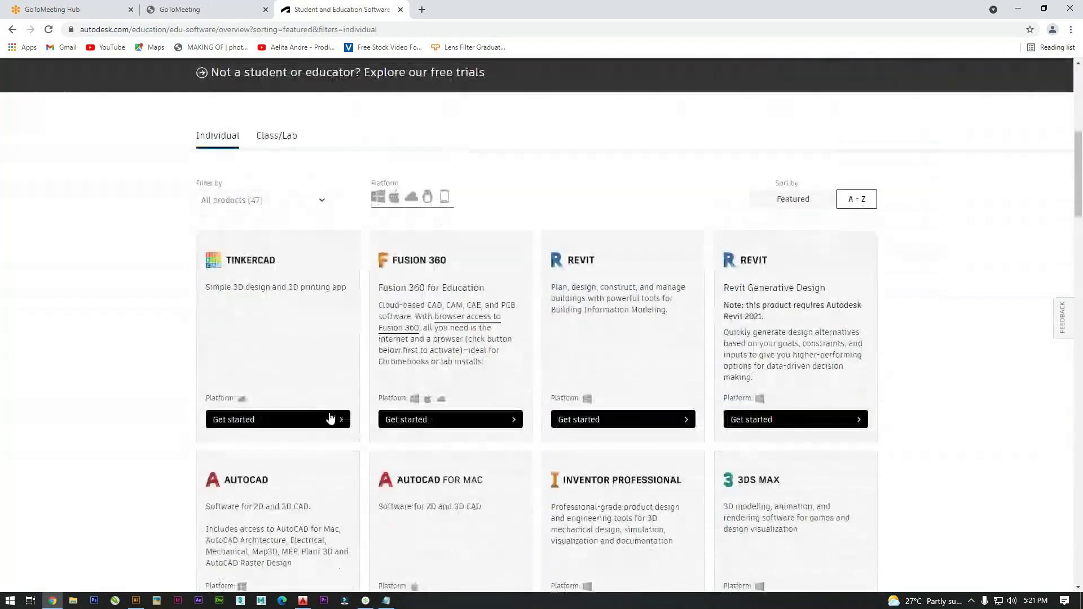
scroll(330, 417, down, 2)
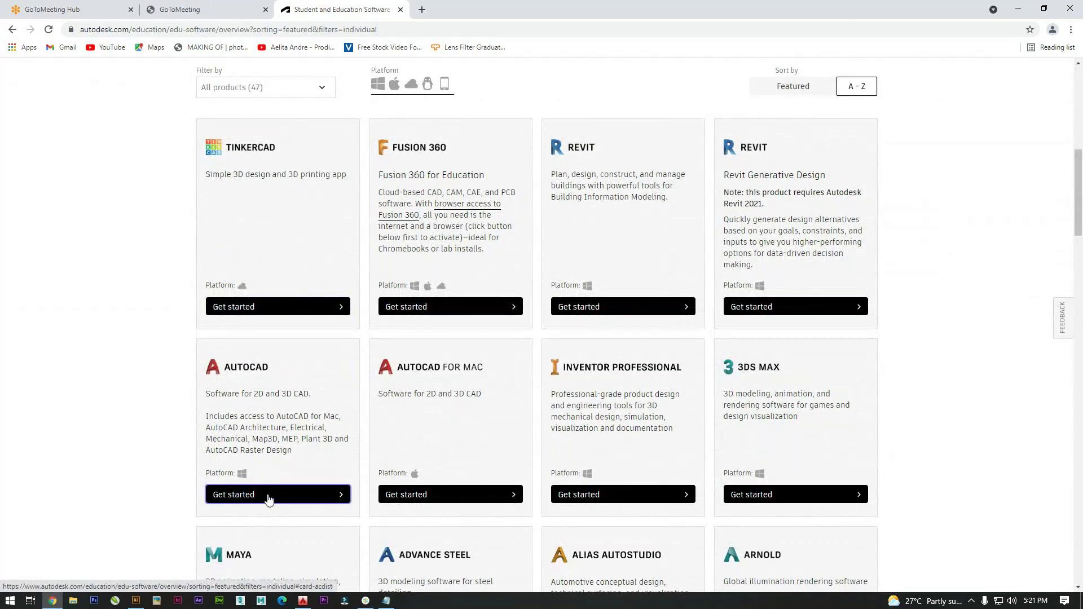
click(269, 496)
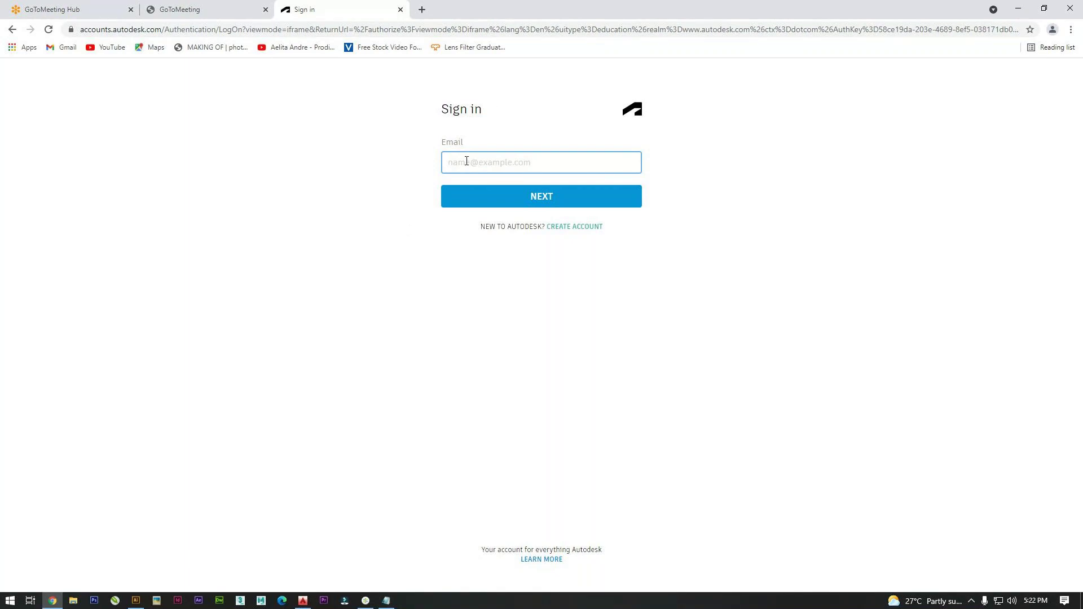
Choose account creation and fill in India, Student and University/Post-Secondary, then go back.
click(569, 227)
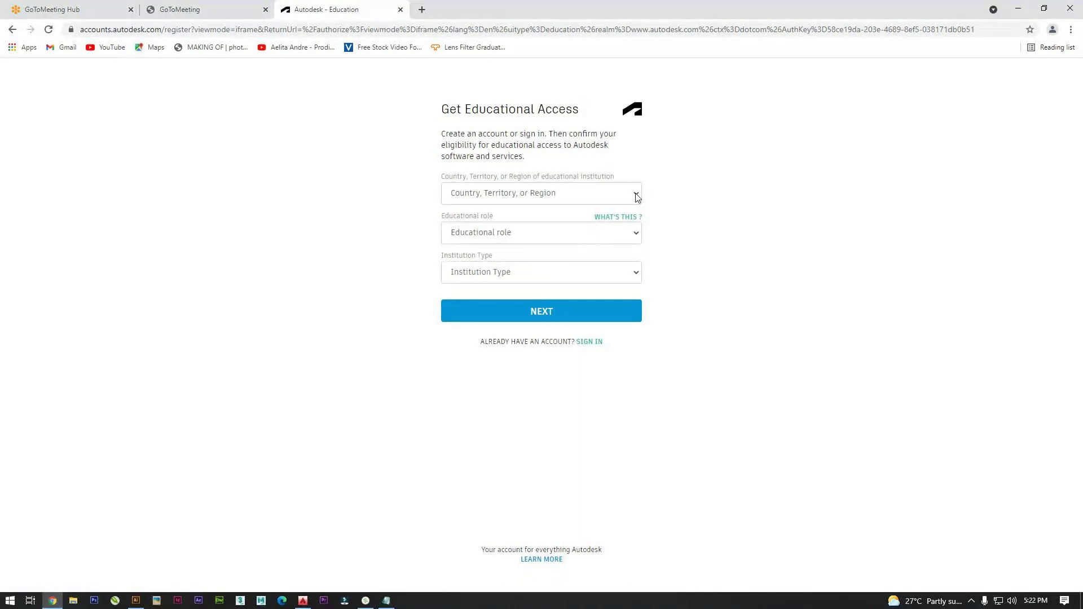
click(637, 196)
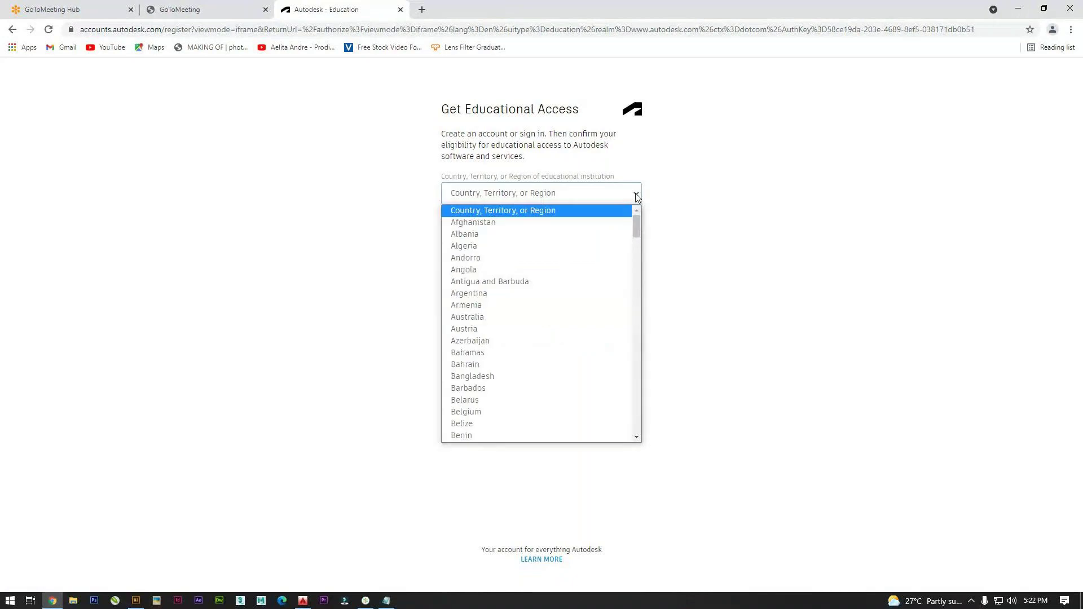
text(india)
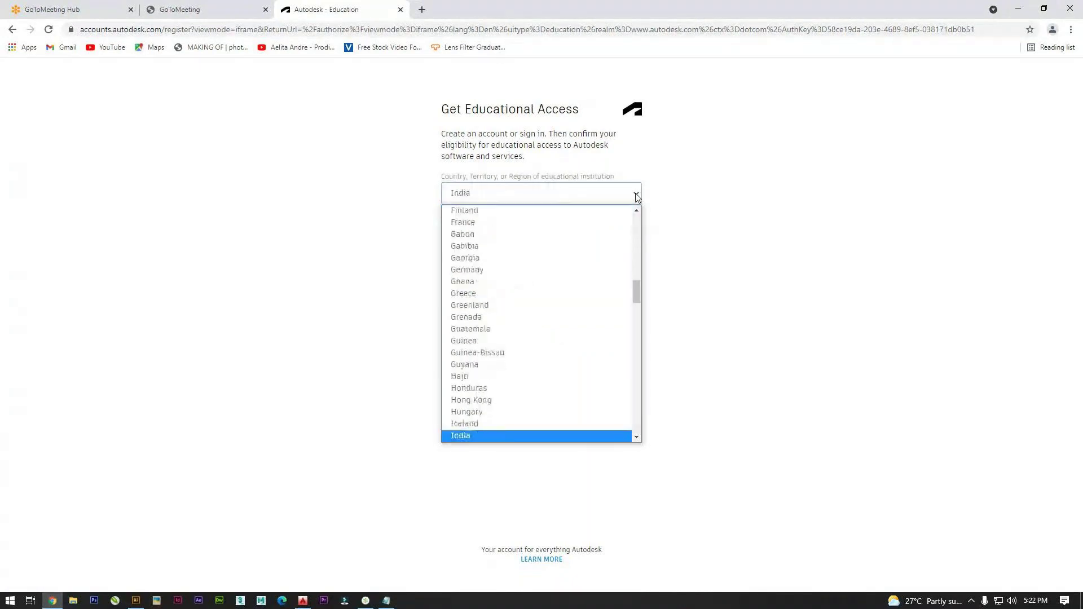
click(465, 436)
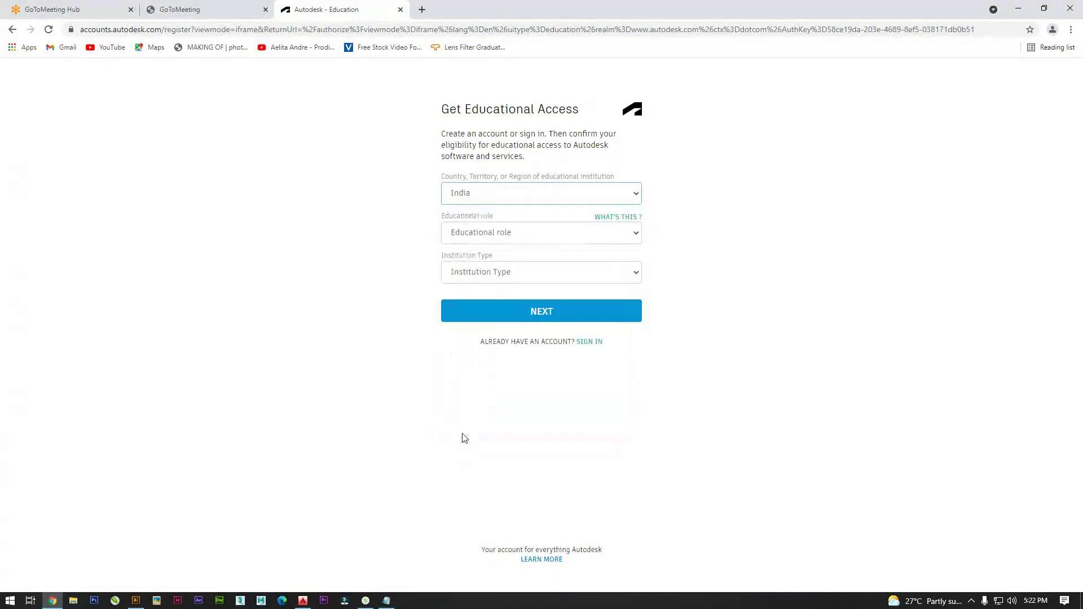
click(634, 234)
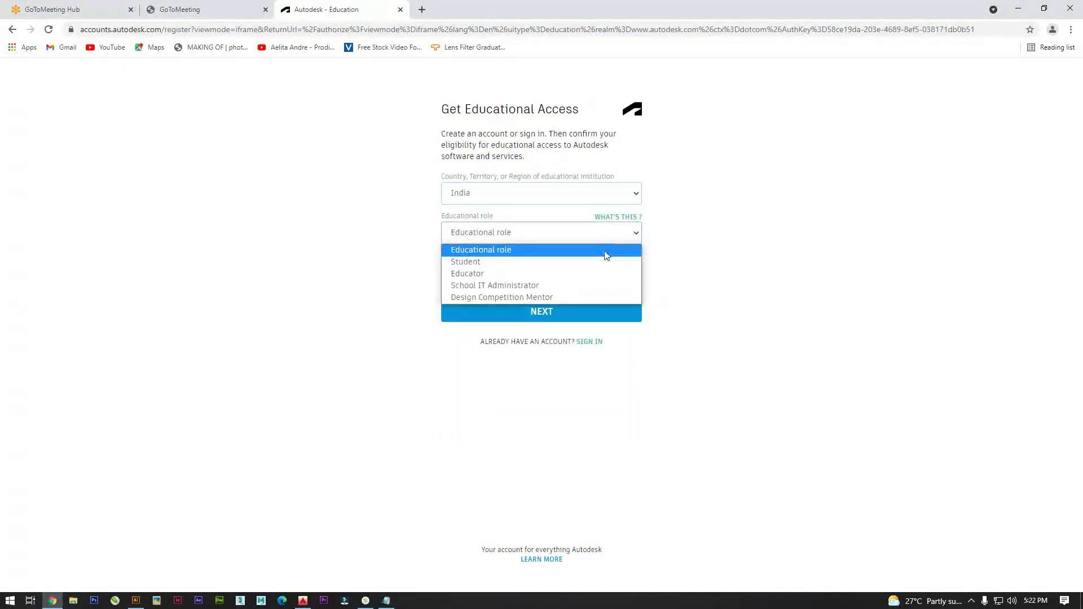
click(603, 262)
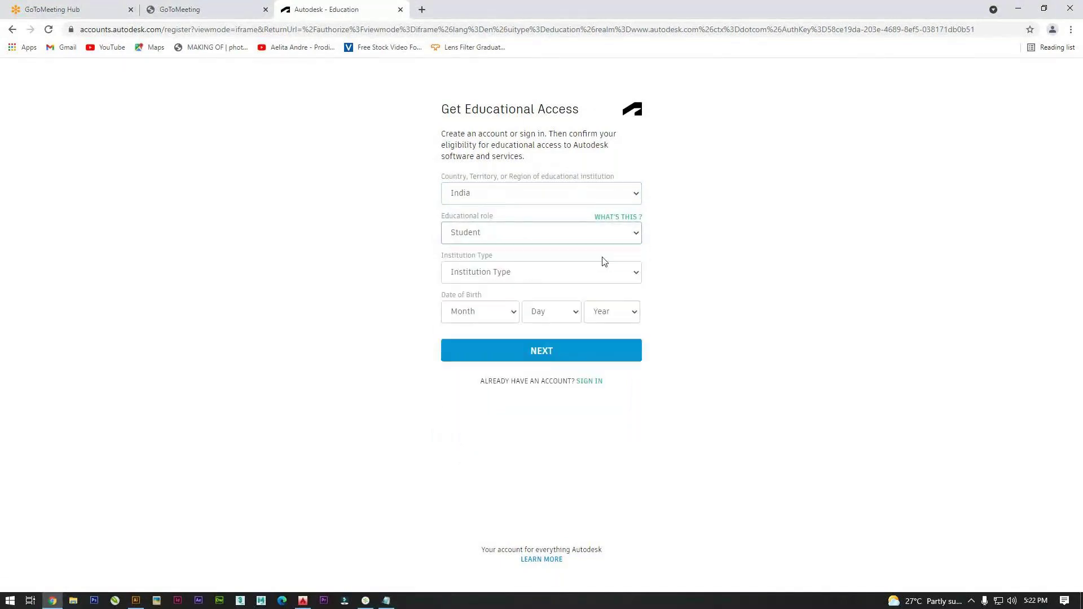
click(641, 275)
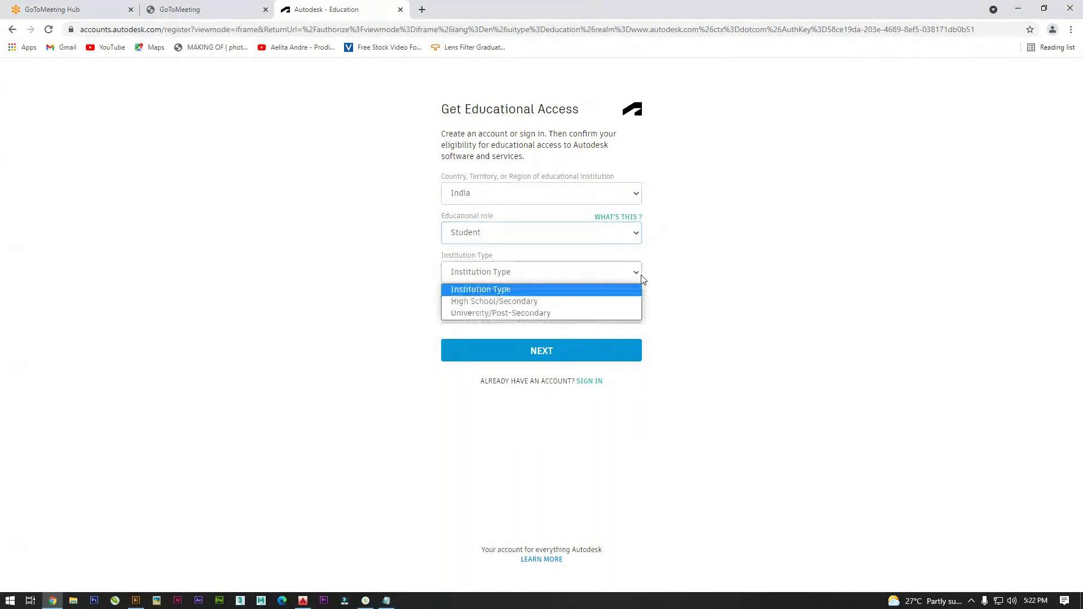
click(601, 313)
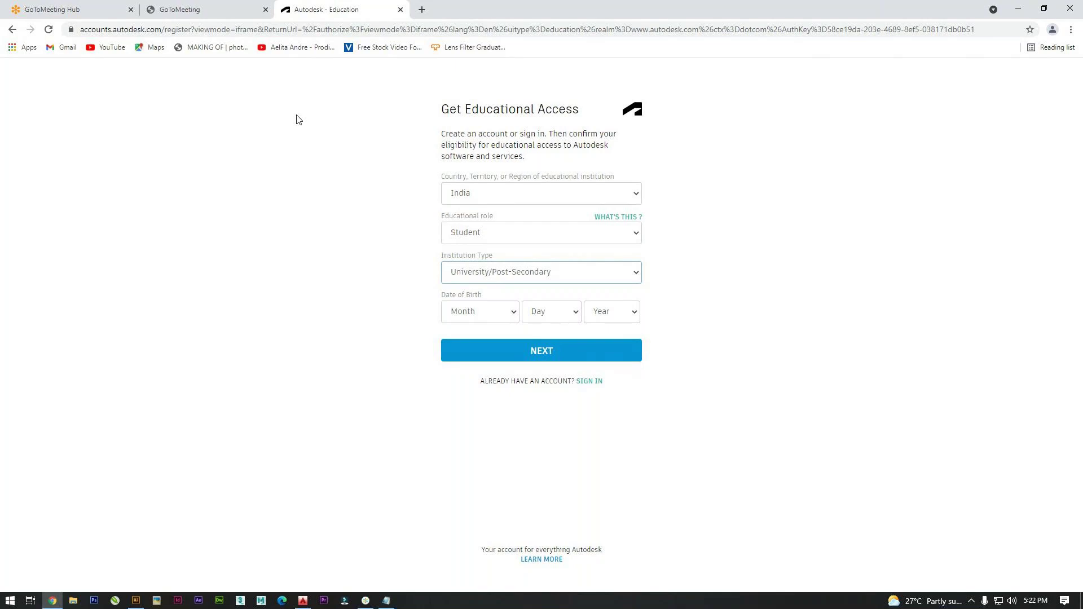
click(11, 30)
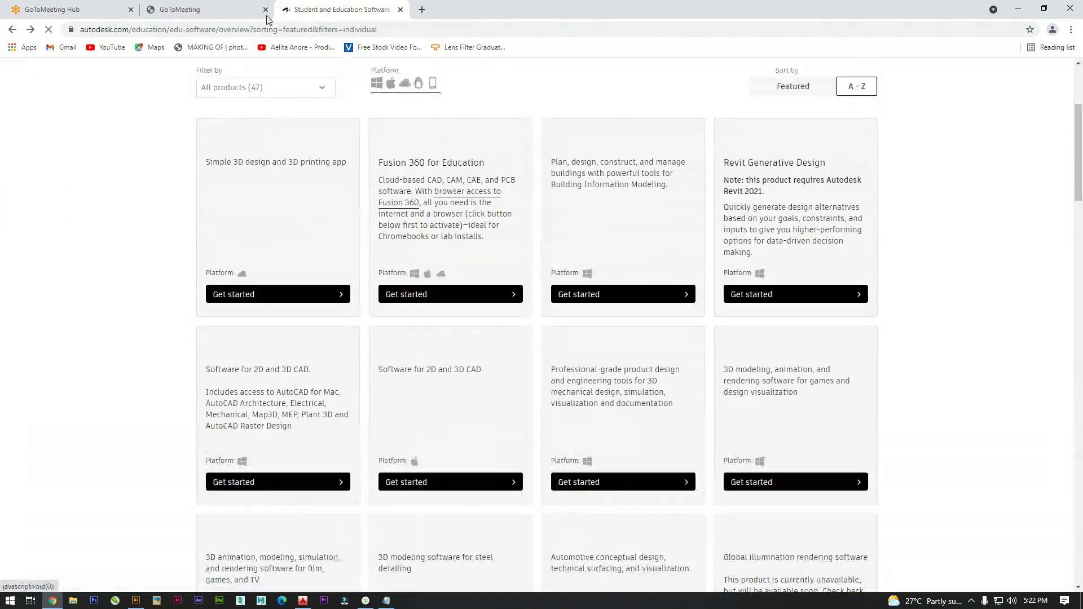
Copy the education page's web address and share it in the meeting chat.
scroll(361, 124, up, 9)
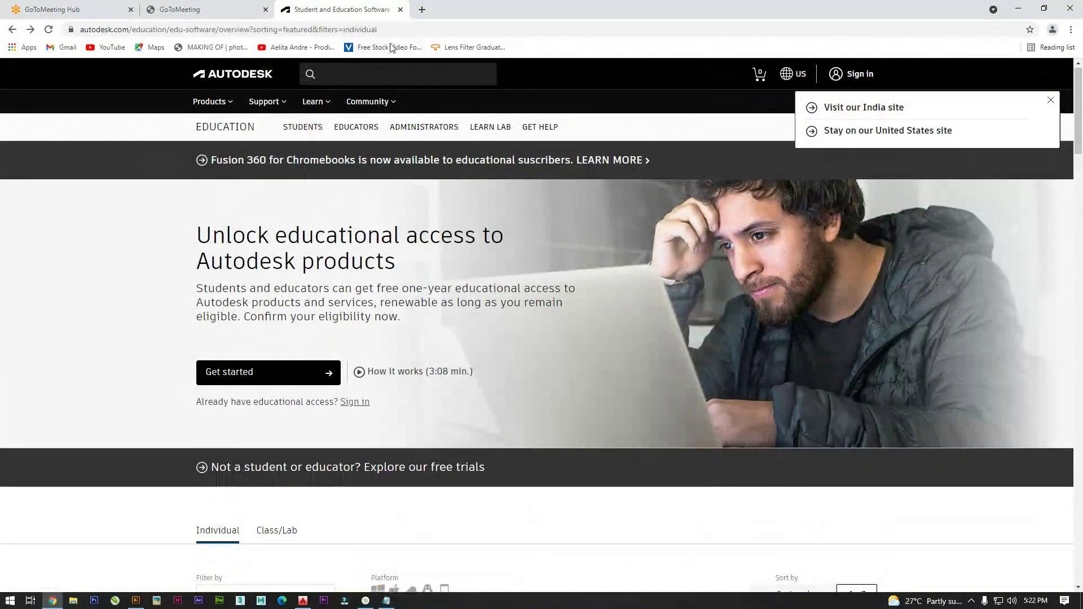
click(399, 28)
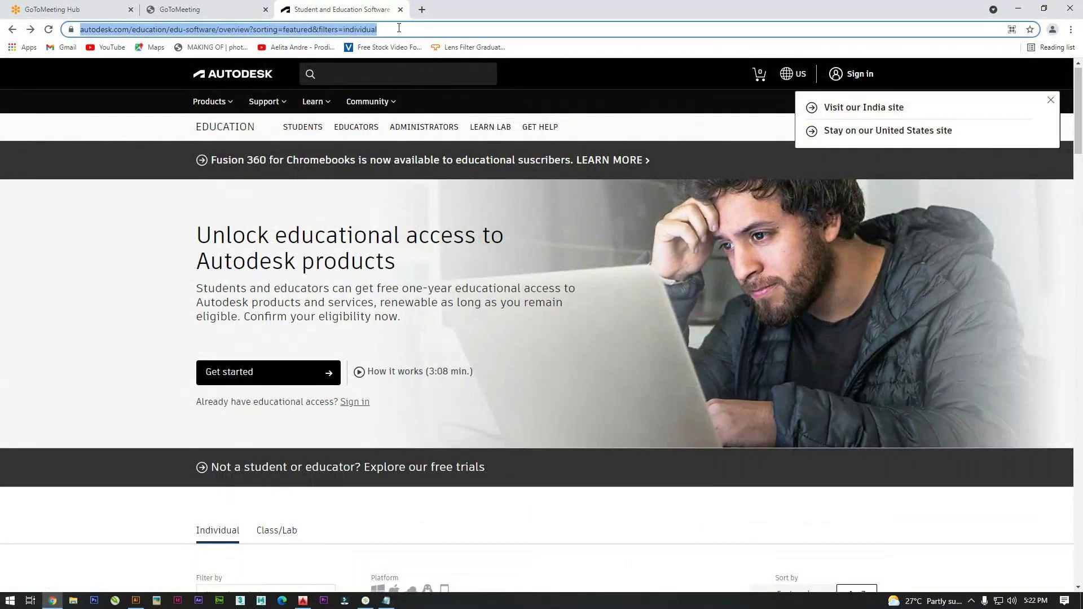
click(367, 602)
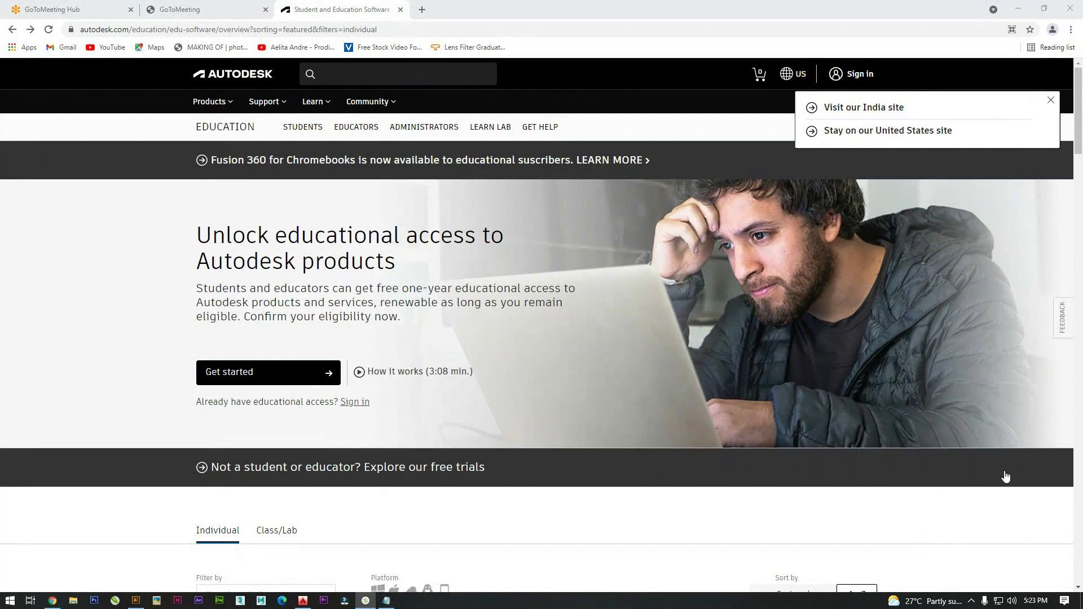
key(alt+Tab)
scroll(827, 439, down, 1)
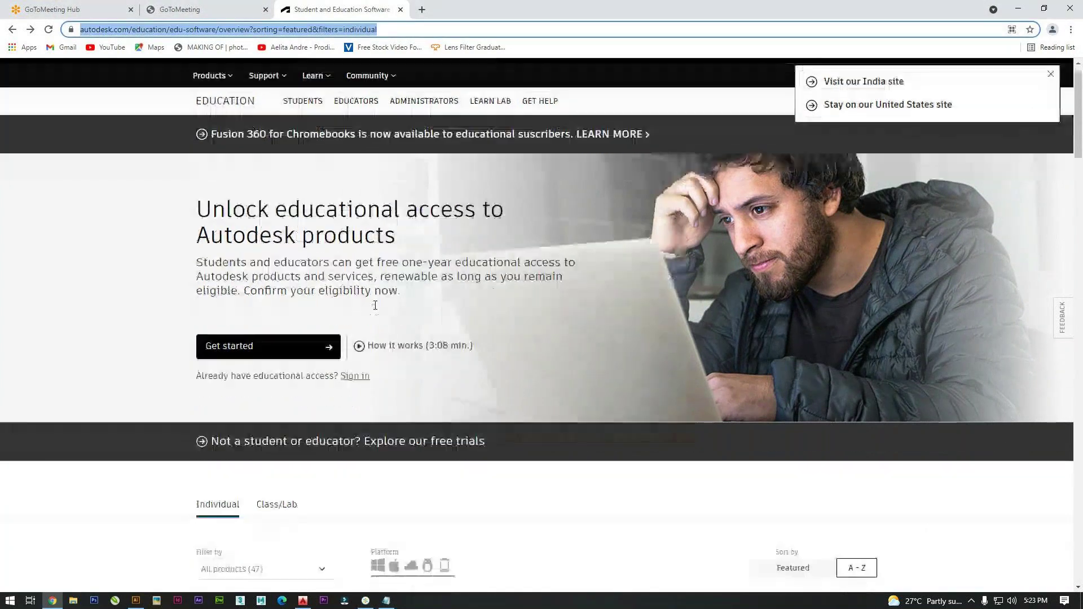
scroll(376, 305, down, 8)
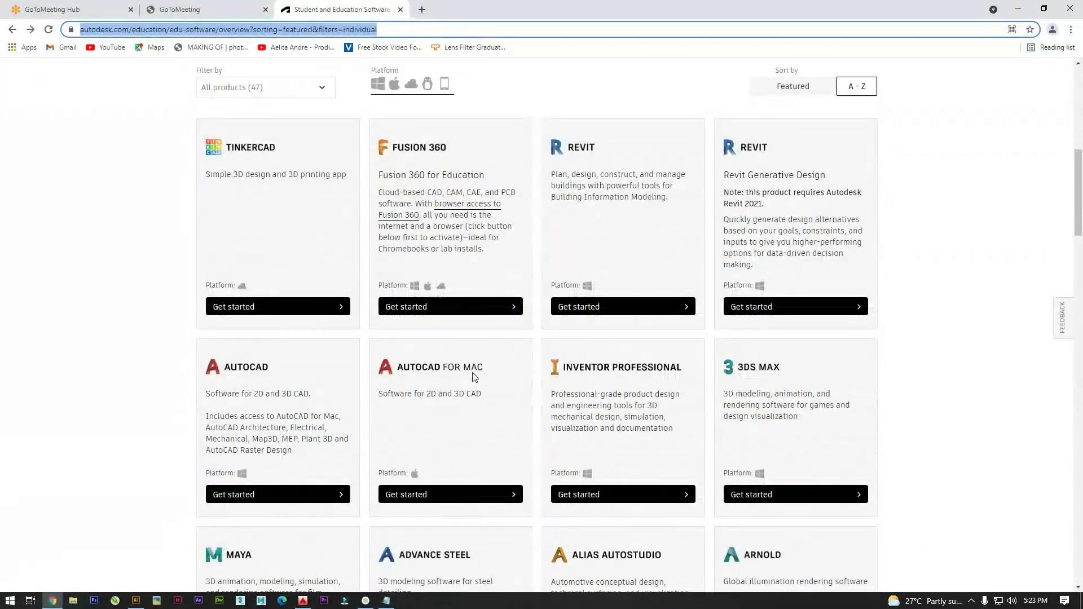
scroll(240, 390, down, 1)
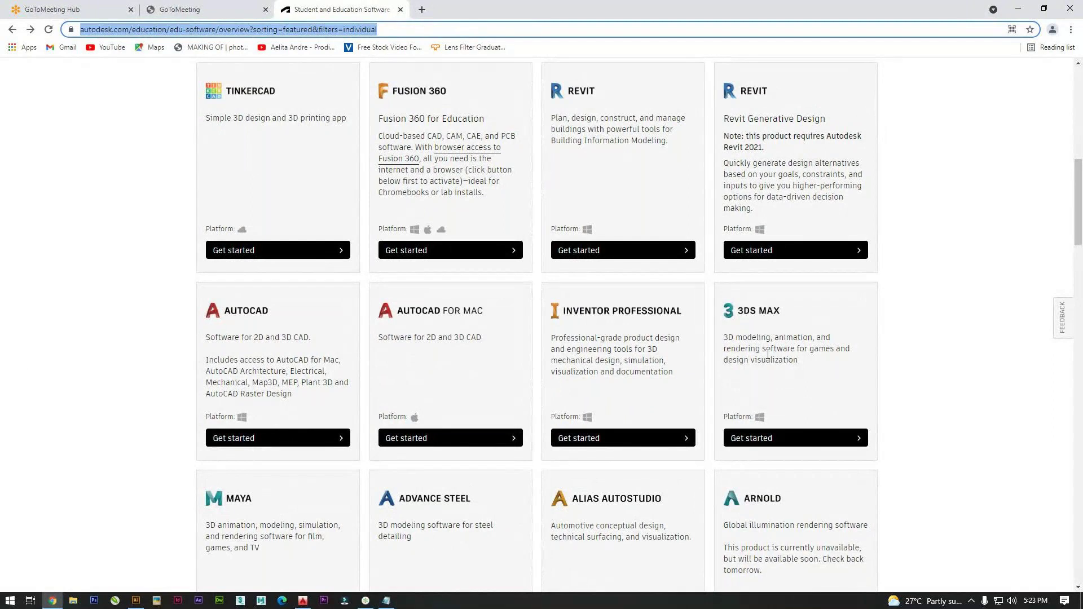
scroll(768, 355, up, 8)
scroll(768, 354, up, 2)
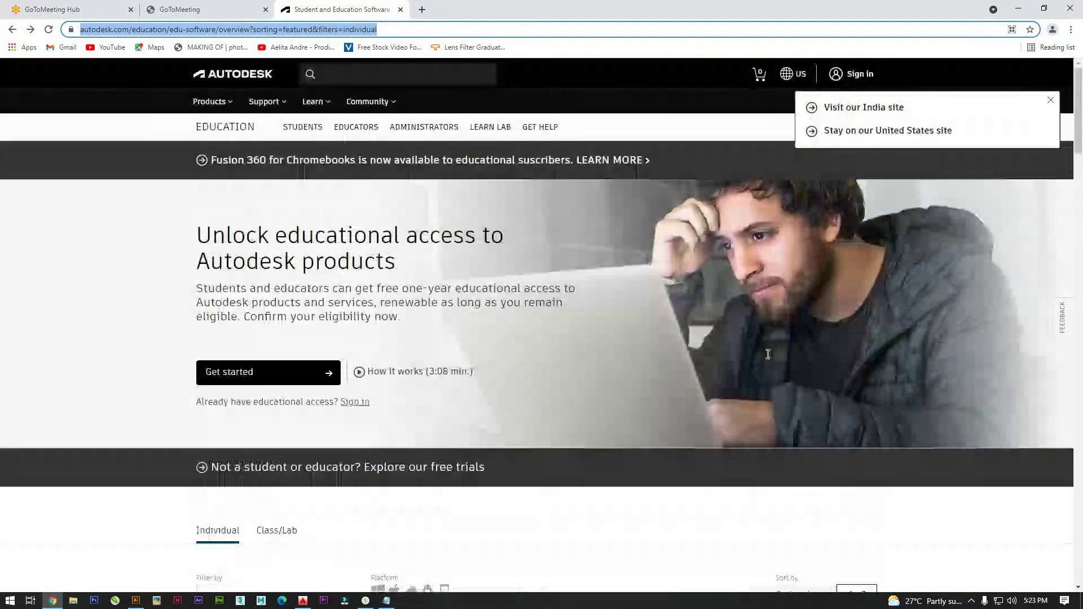
Minimize Chrome and the GoTo Meeting window to reveal AutoCAD's Start screen.
click(1027, 7)
click(1028, 7)
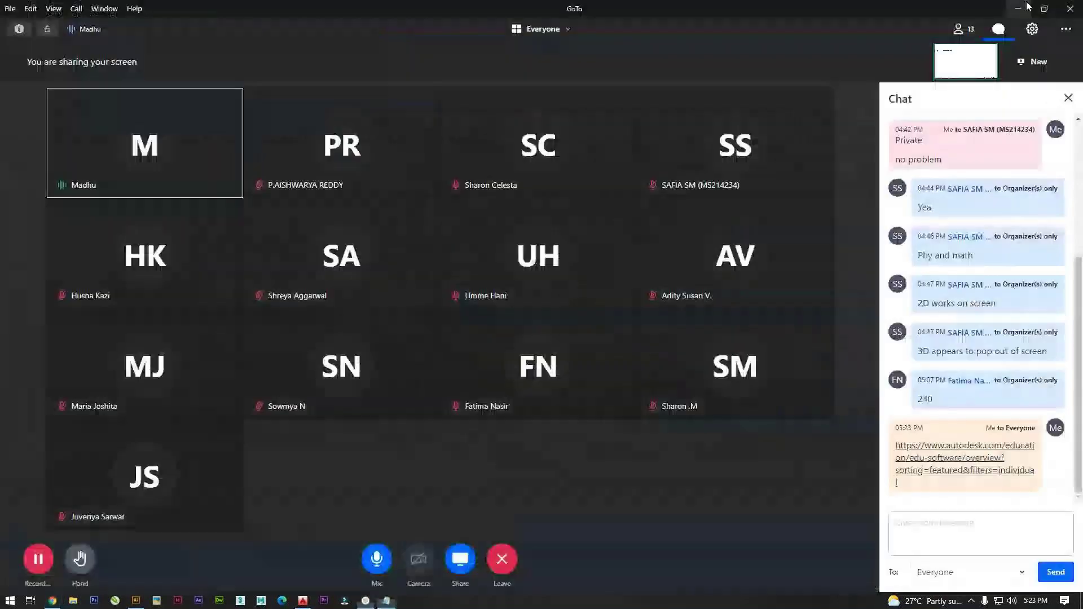
click(1028, 6)
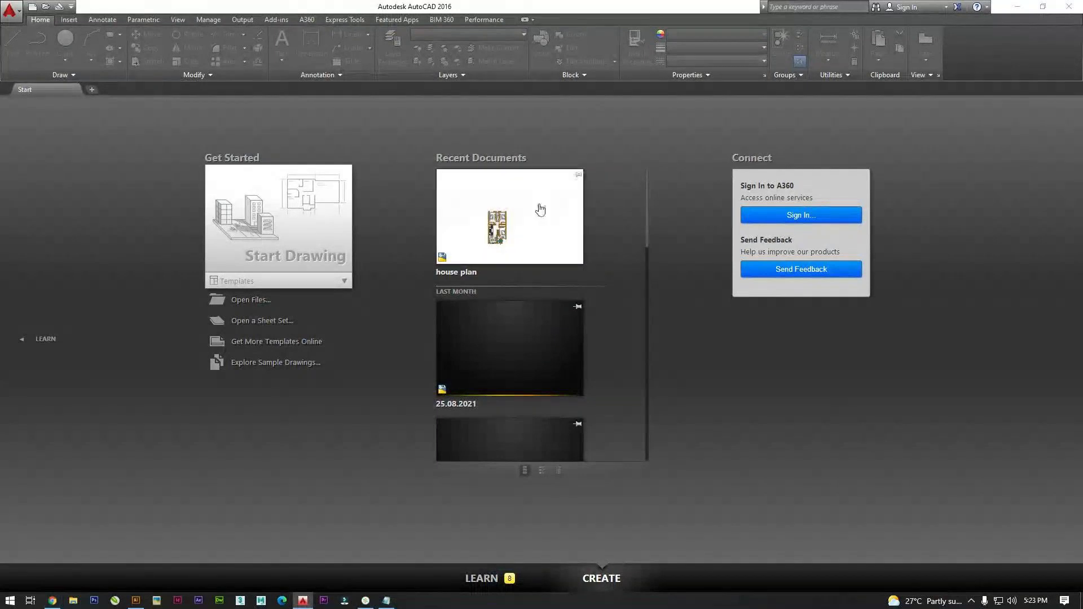
Browse Recent Documents, then expand the Start Drawing Templates list showing acad.dwt and acadiso.dwt.
scroll(518, 368, down, 3)
scroll(517, 368, down, 8)
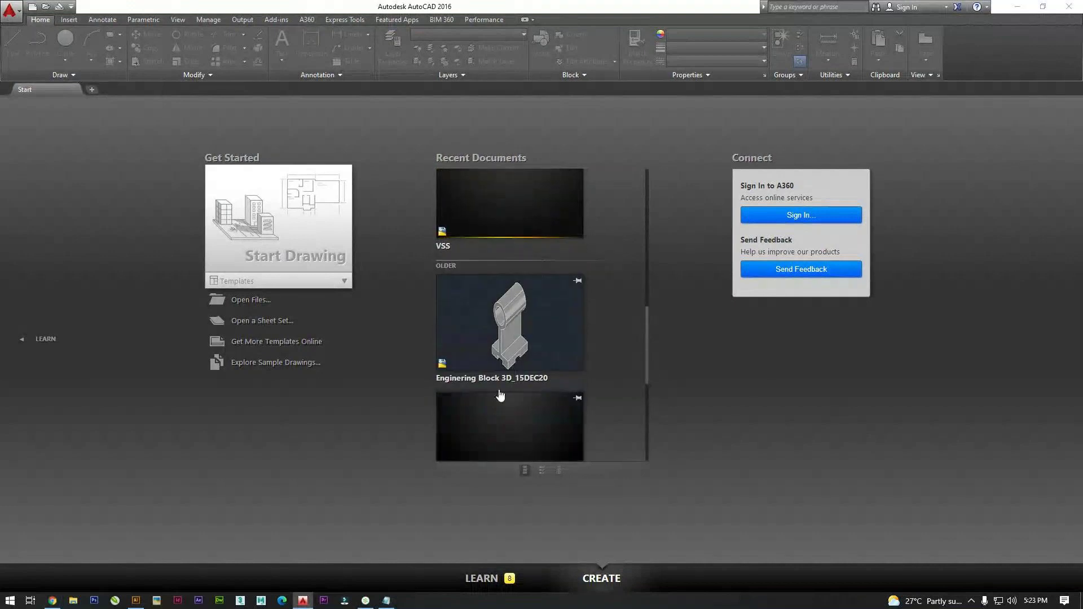
scroll(514, 338, up, 10)
scroll(508, 327, down, 10)
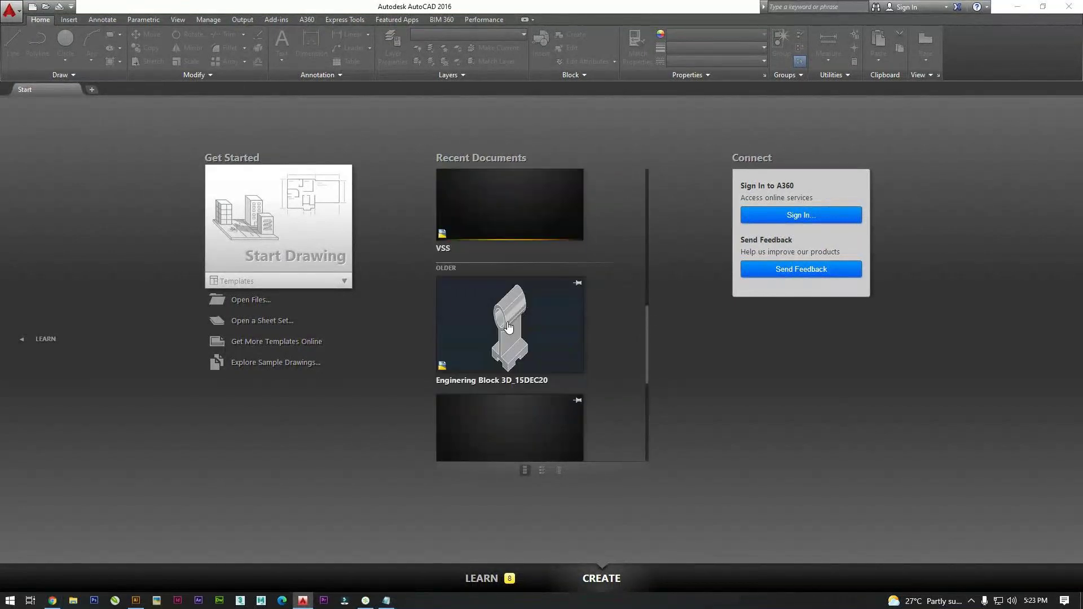
scroll(504, 369, up, 10)
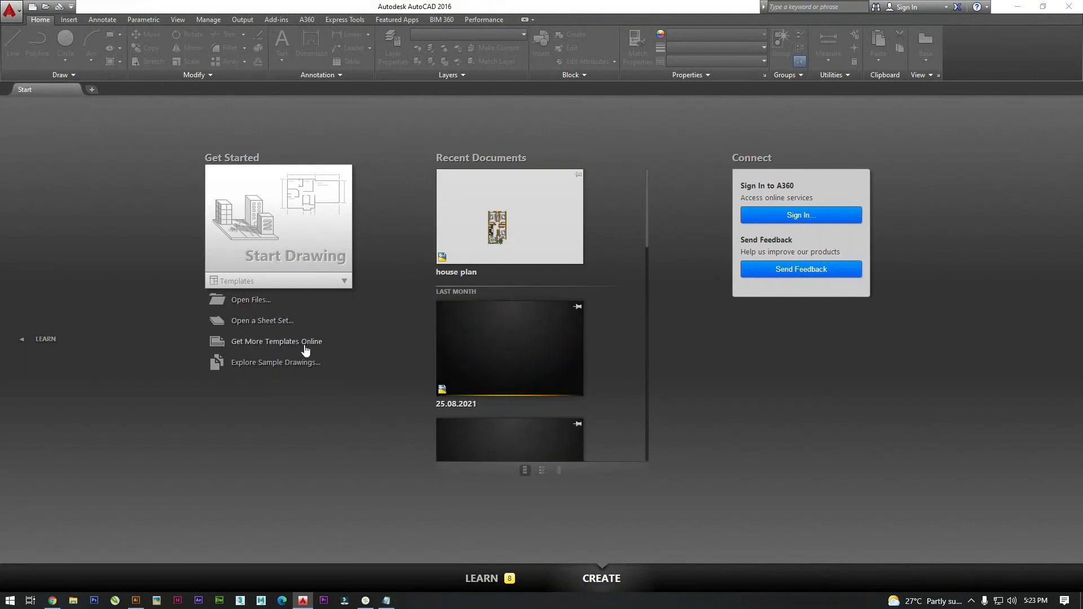
click(345, 282)
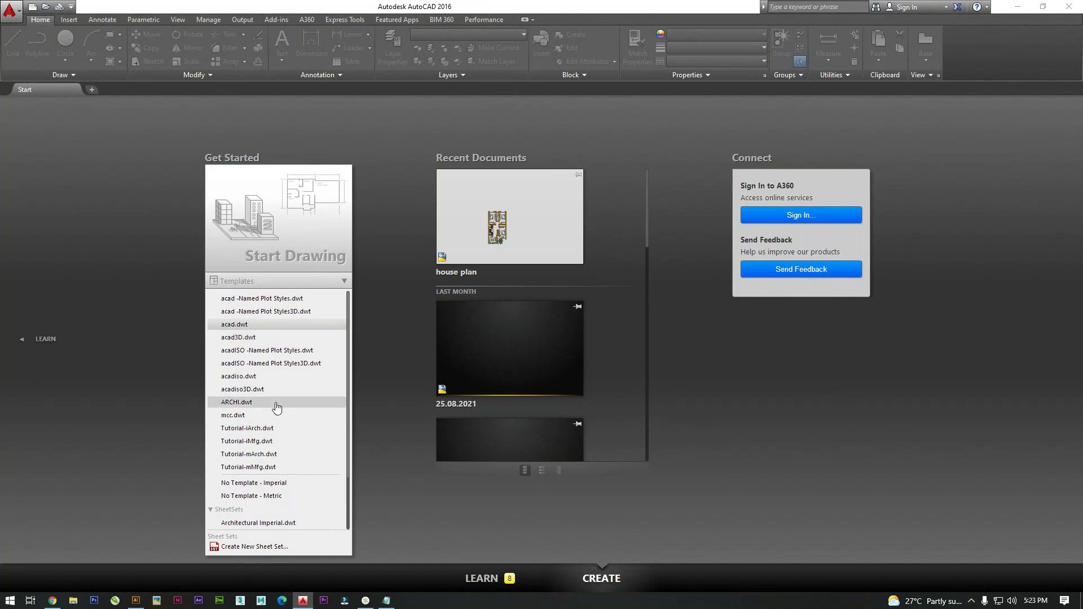
scroll(276, 408, down, 2)
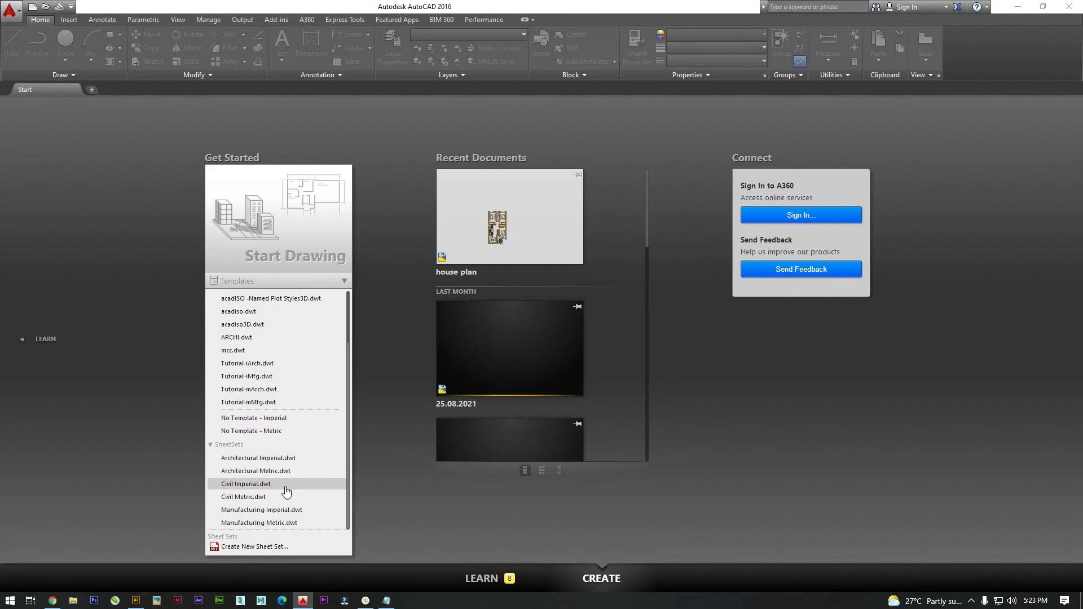
scroll(299, 356, up, 2)
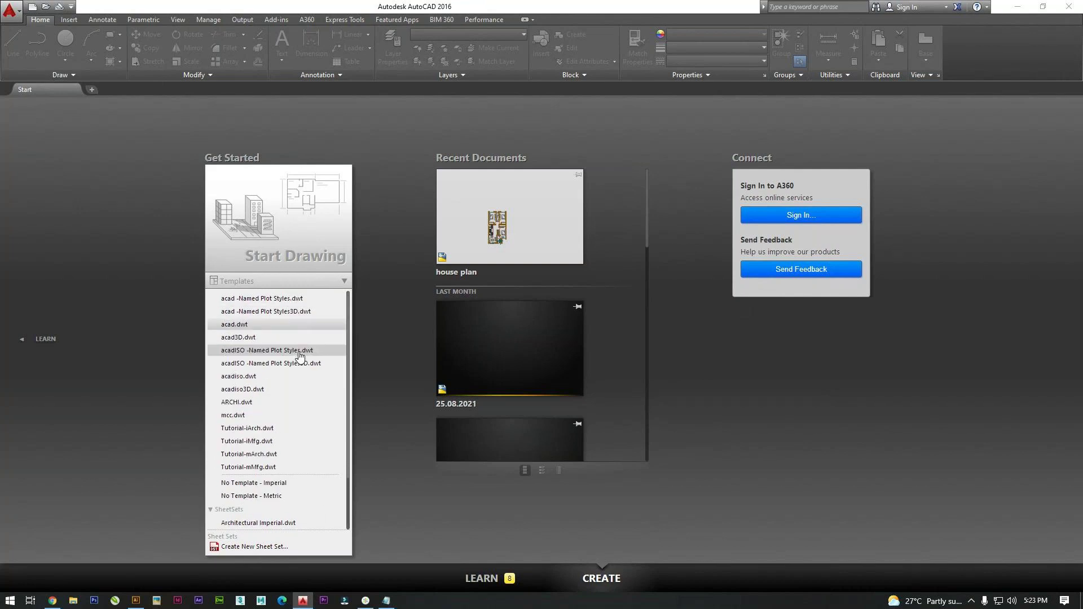
Open Drawing1 from the acad.dwt template and zoom around its empty grid.
click(252, 325)
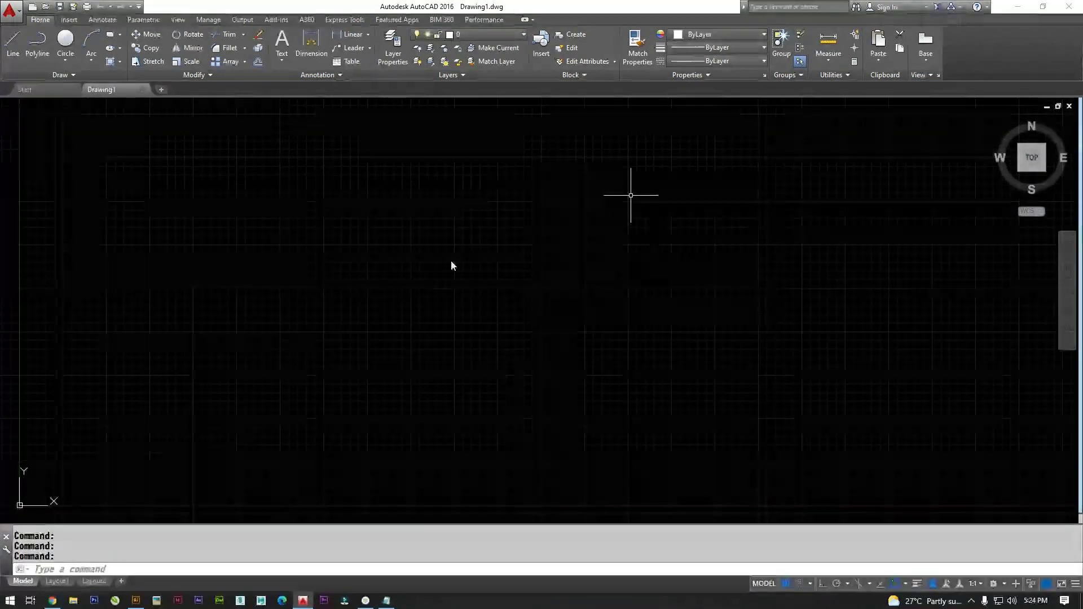
scroll(517, 318, down, 1)
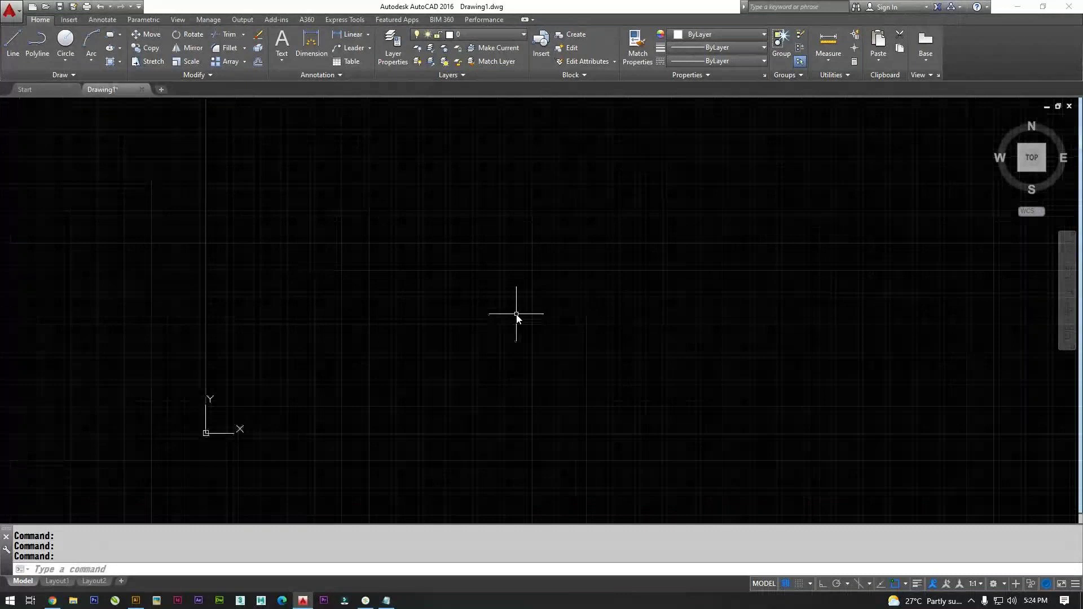
scroll(517, 317, up, 1)
scroll(516, 317, down, 1)
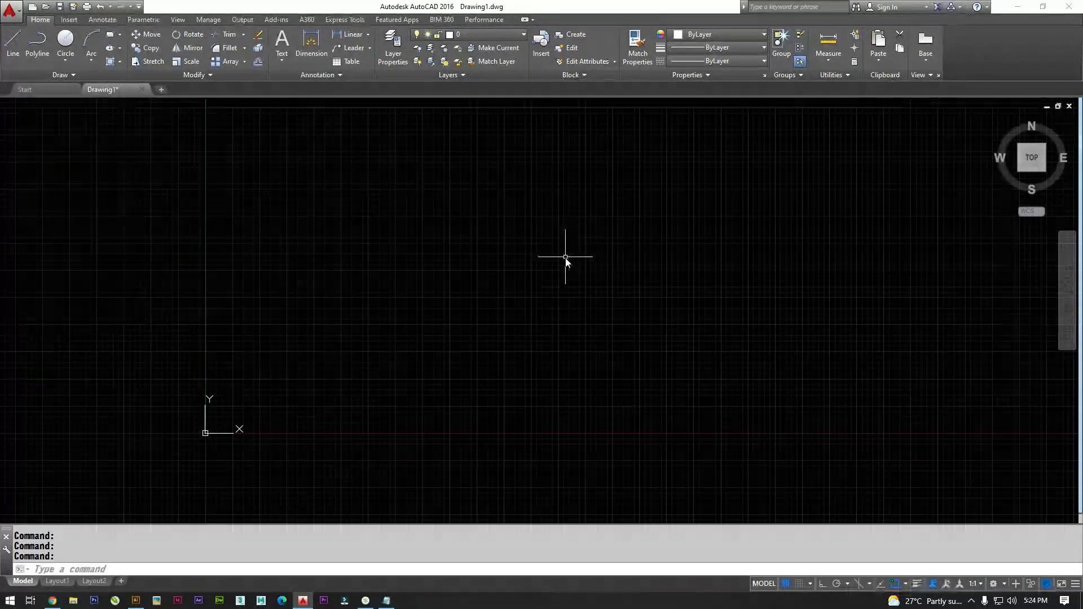
scroll(534, 278, up, 1)
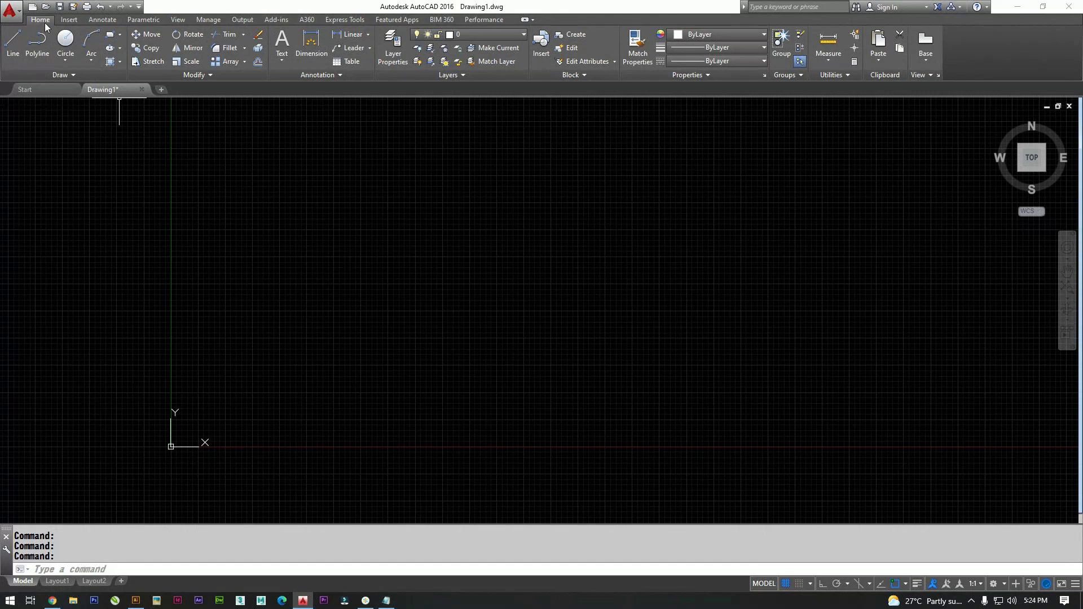
Browse the Parametric and View ribbon tabs, then list workspaces from the Workspace Switching gear.
click(67, 20)
click(136, 20)
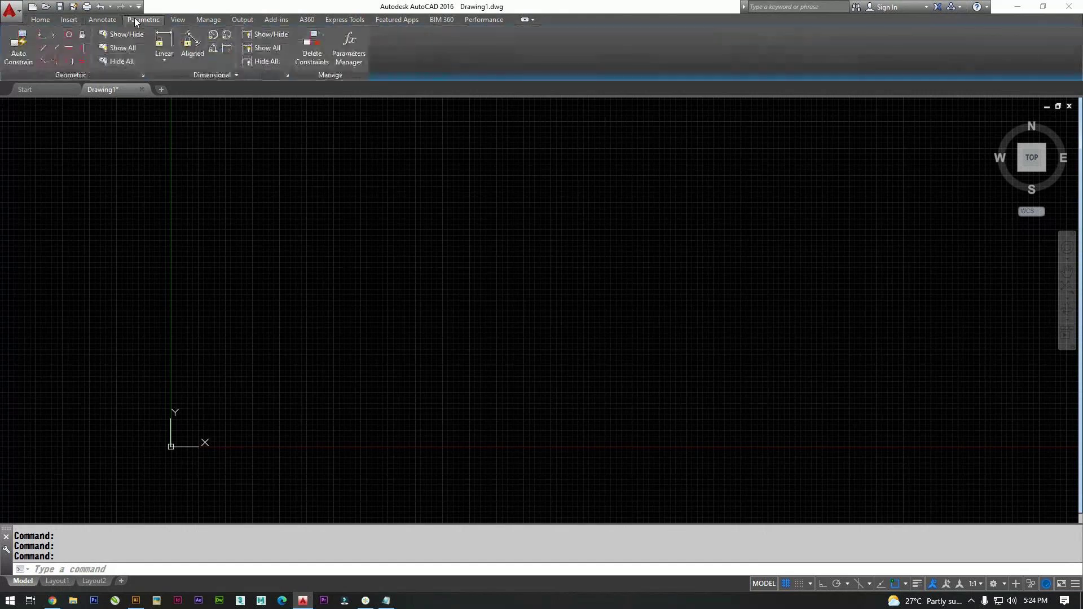
click(174, 20)
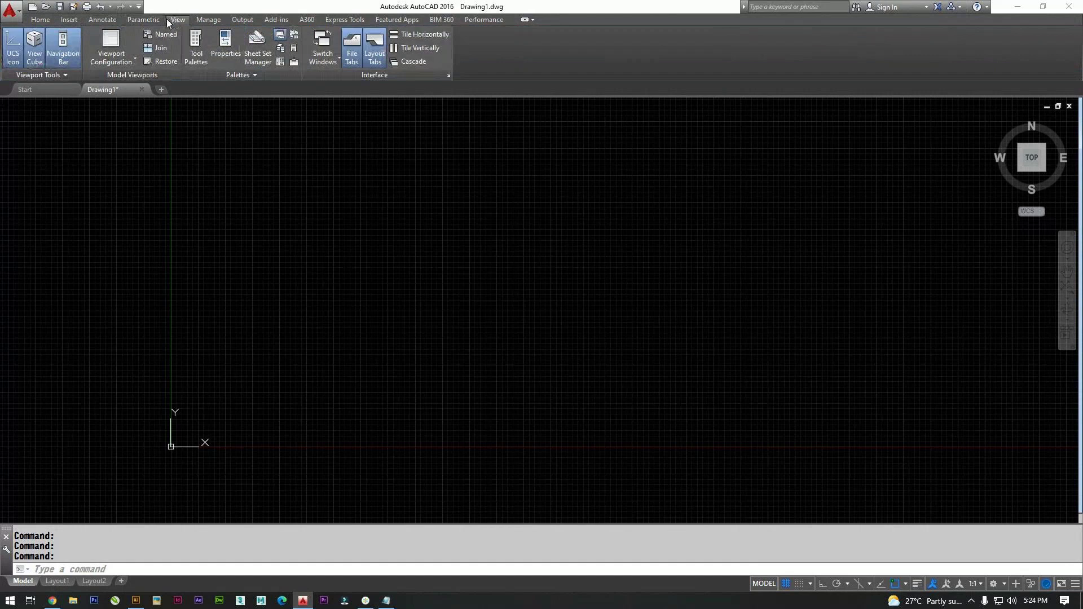
scroll(167, 18, down, 1)
scroll(108, 20, up, 5)
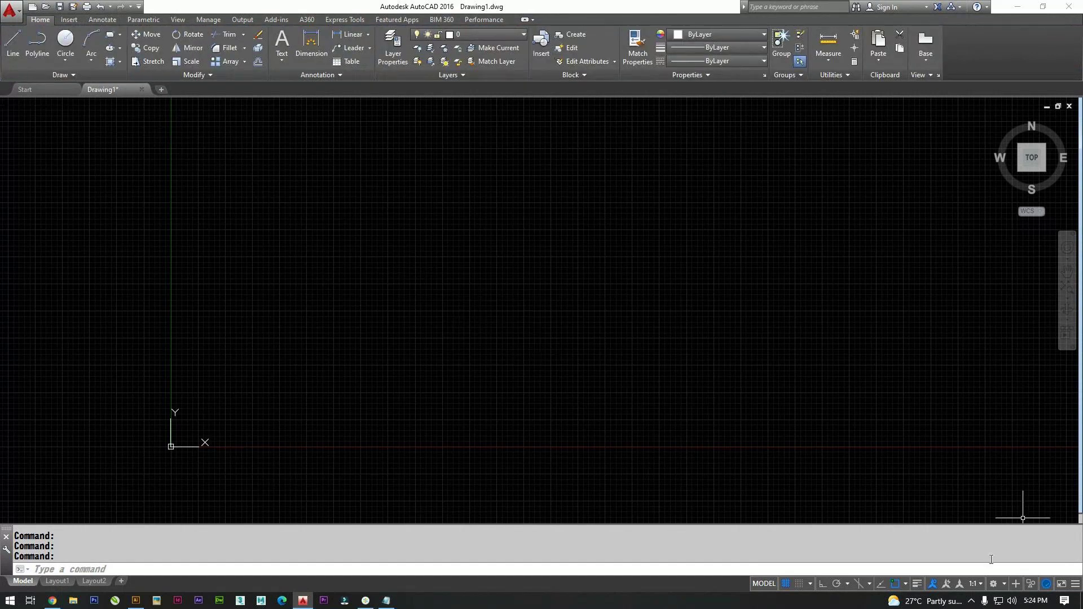
click(1004, 588)
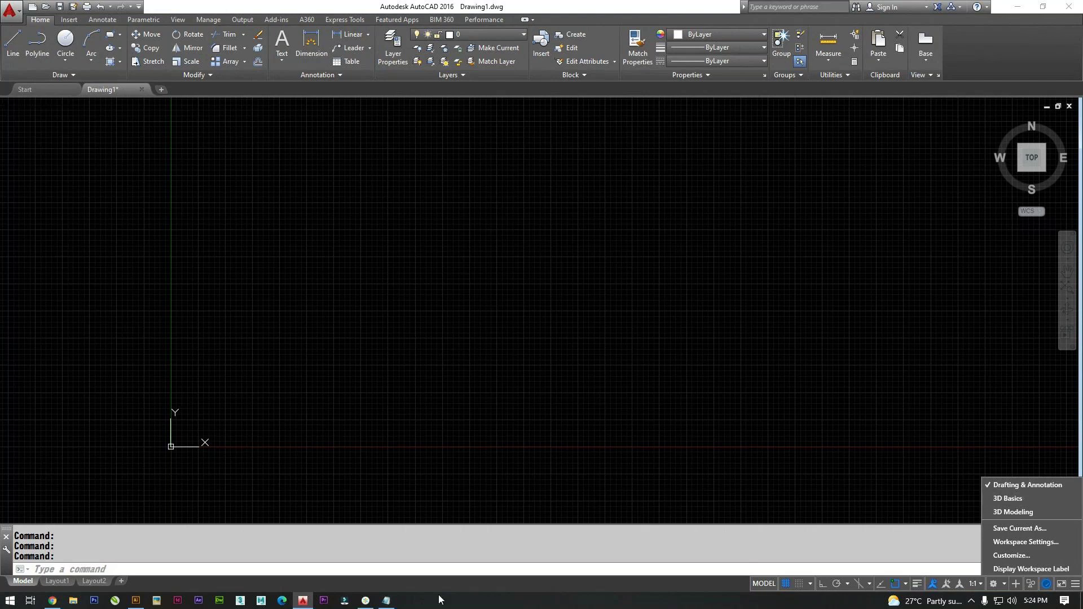
click(386, 600)
Replace the URL with 'UI - USER INTERFACE' and lines DRAFTING AND ANNOTATION, 3D BASIC, 3D MODELING.
drag(305, 107, 2, 105)
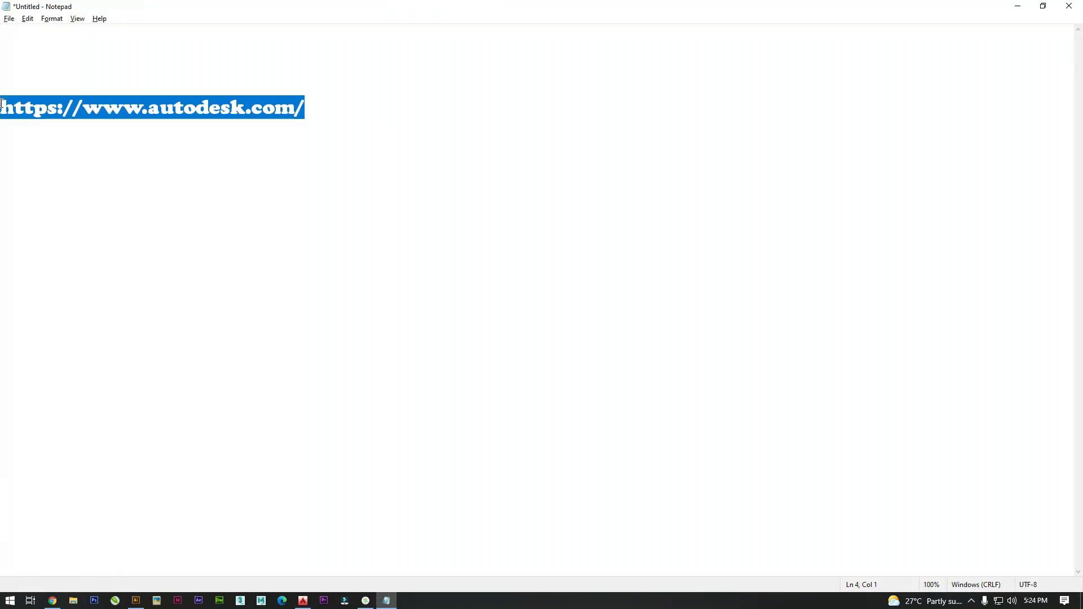
text(ui)
key(BackSpace)
key(BackSpace)
text(UI )
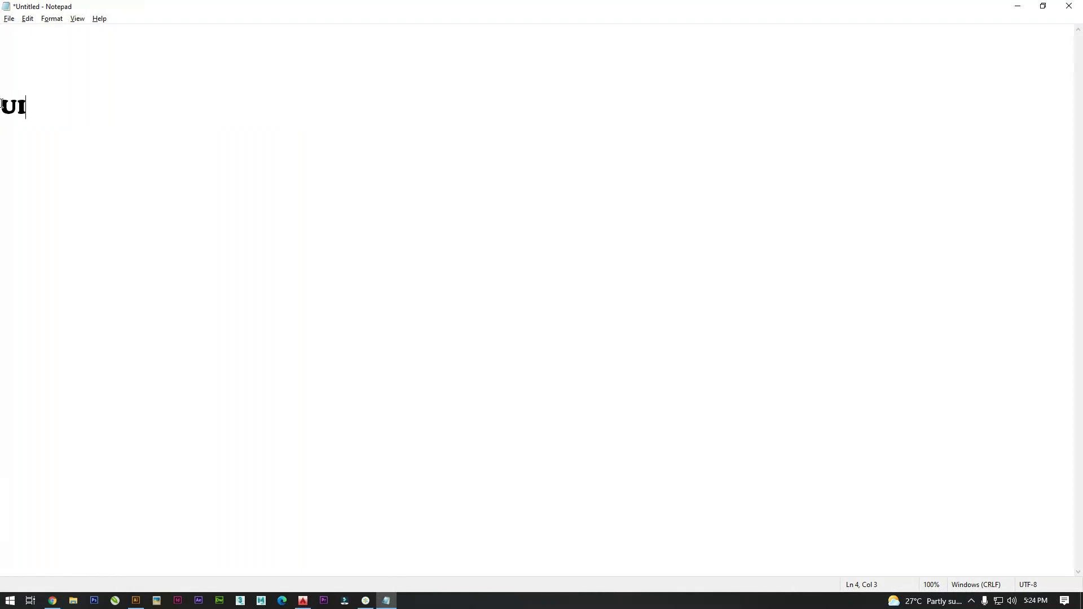
text(- USER I)
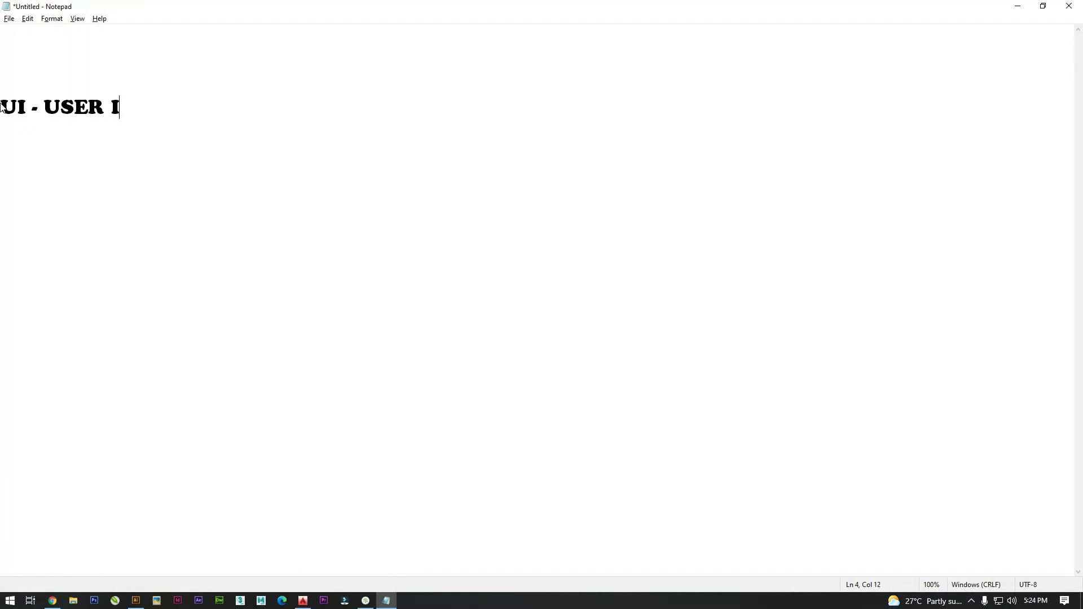
text(NTERFACE)
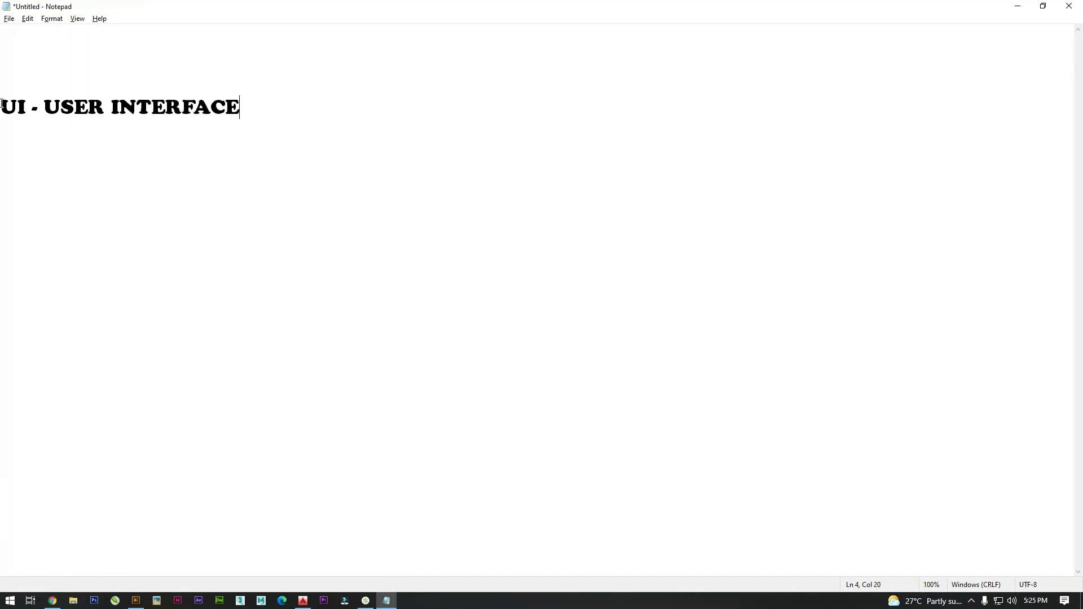
key(Return)
key(Return)
text(DRAFT)
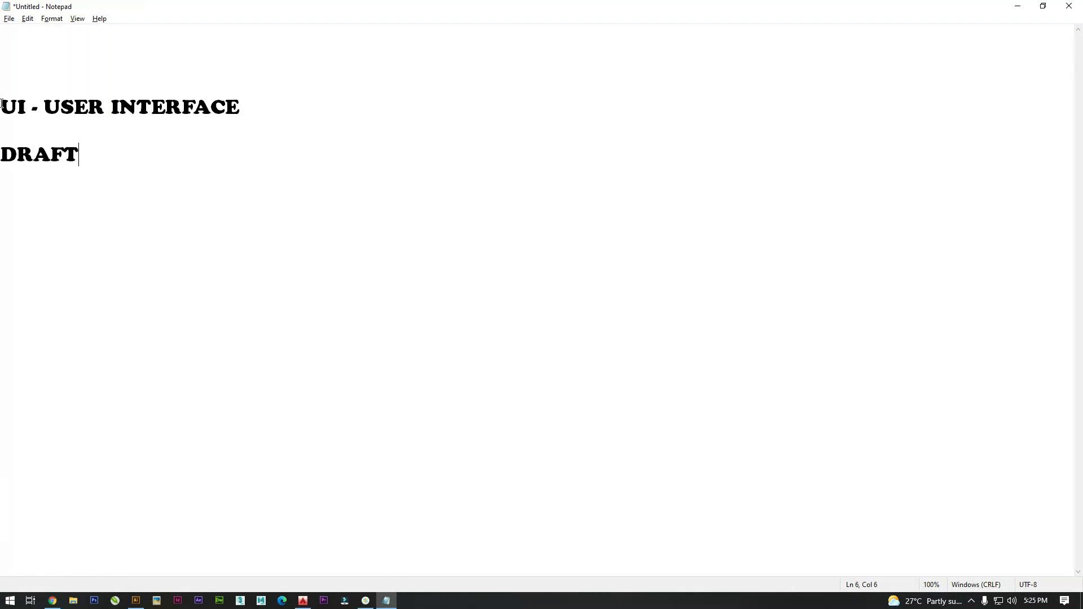
text(ING AND ANNO)
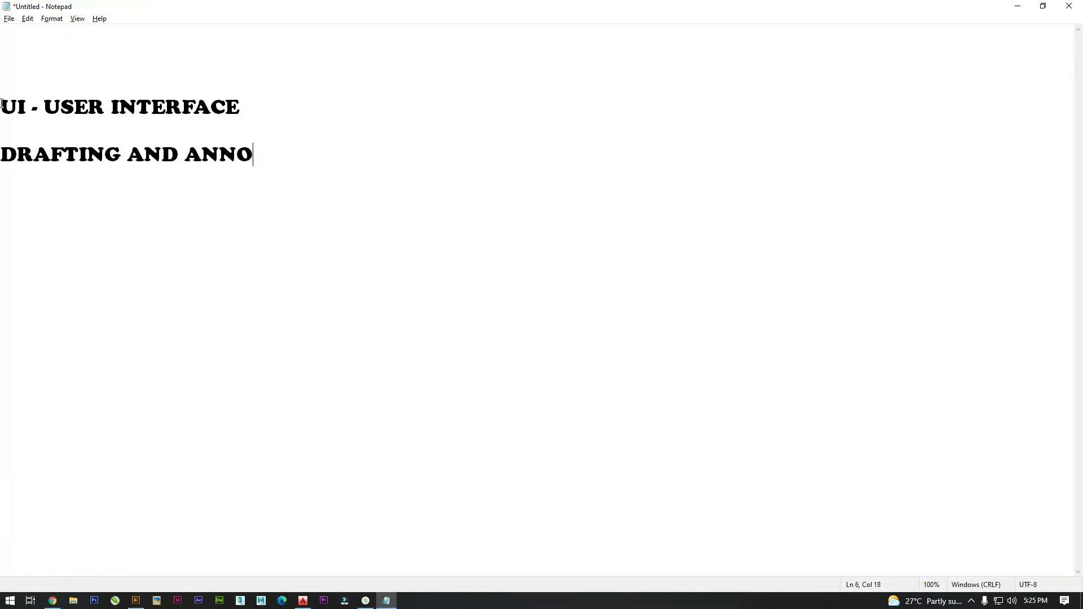
text(TATION)
key(Return)
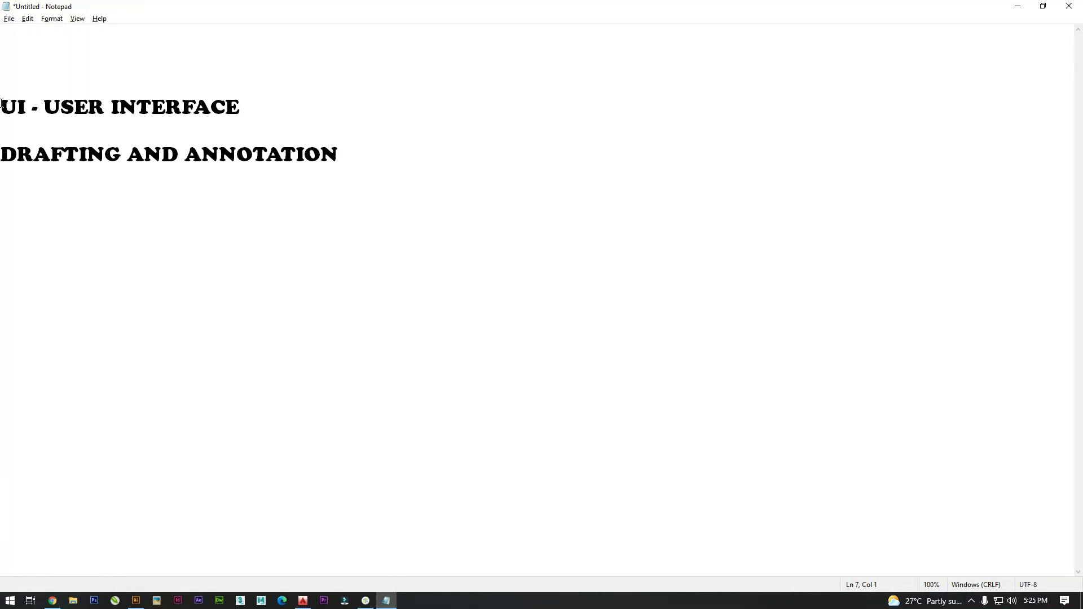
text(3D BASIC)
key(Return)
text(3D MODEL)
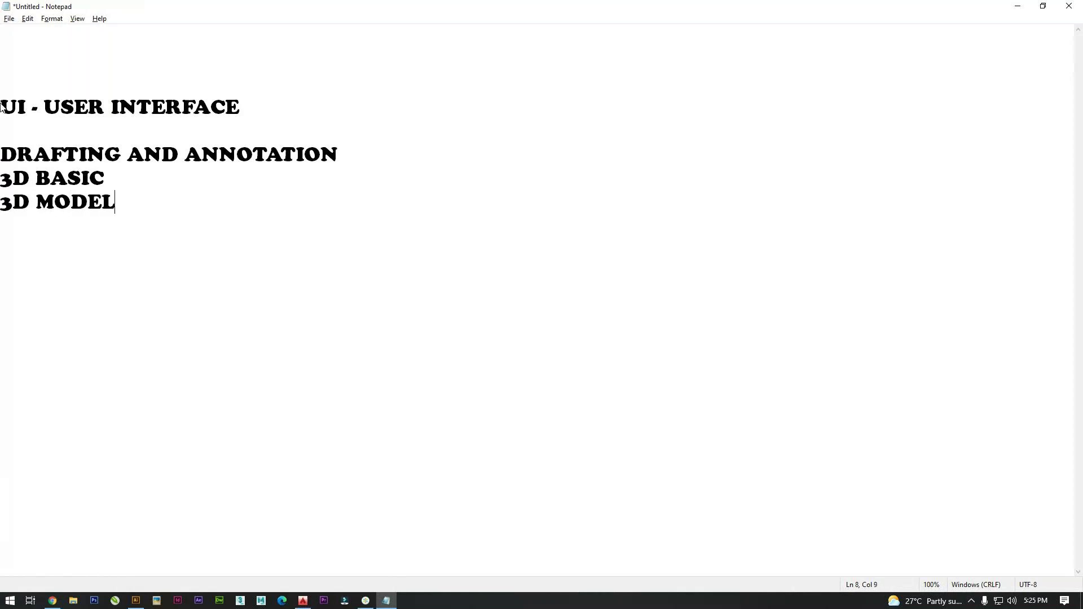
text(ING)
Highlight the DRAFTING AND ANNOTATION, 3D BASIC and 3D MODELING lines in turn for emphasis.
drag(355, 159, 2, 158)
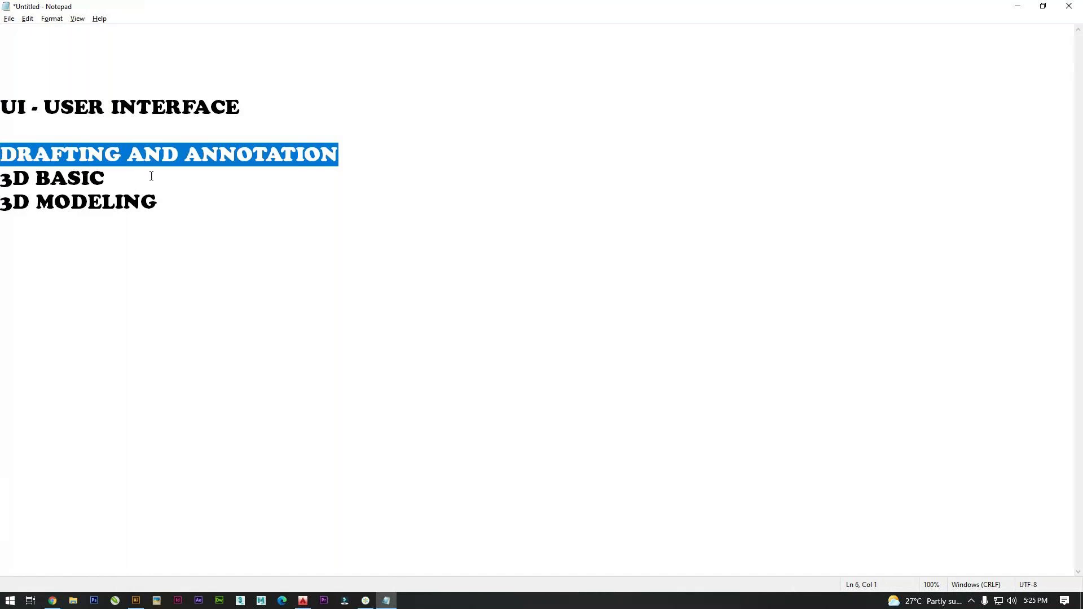
drag(125, 177, 2, 181)
drag(163, 201, 2, 206)
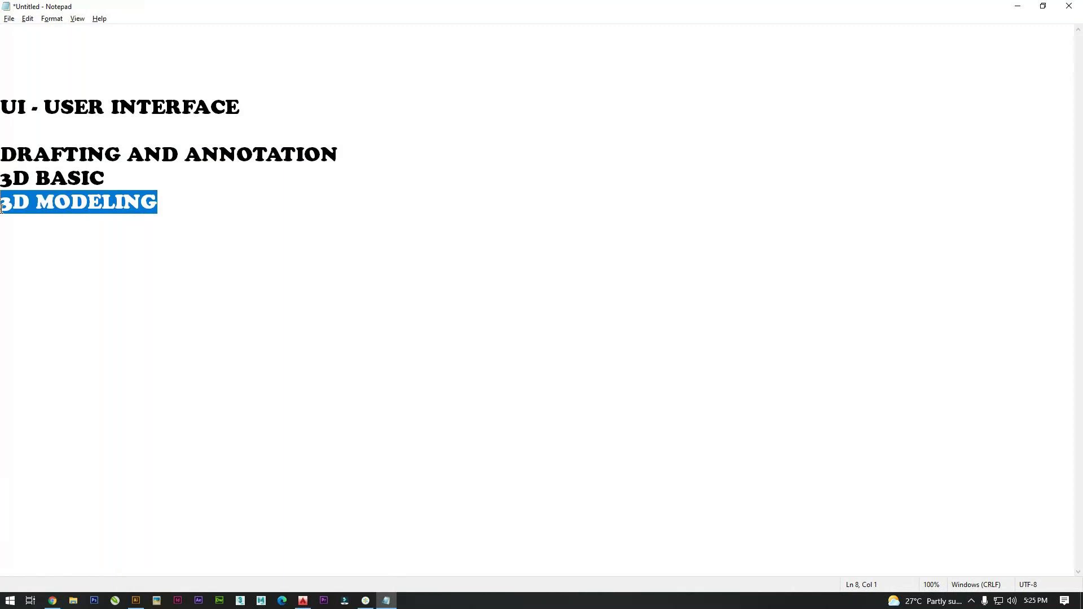
drag(160, 201, 2, 210)
drag(347, 155, 1, 155)
drag(116, 177, 2, 180)
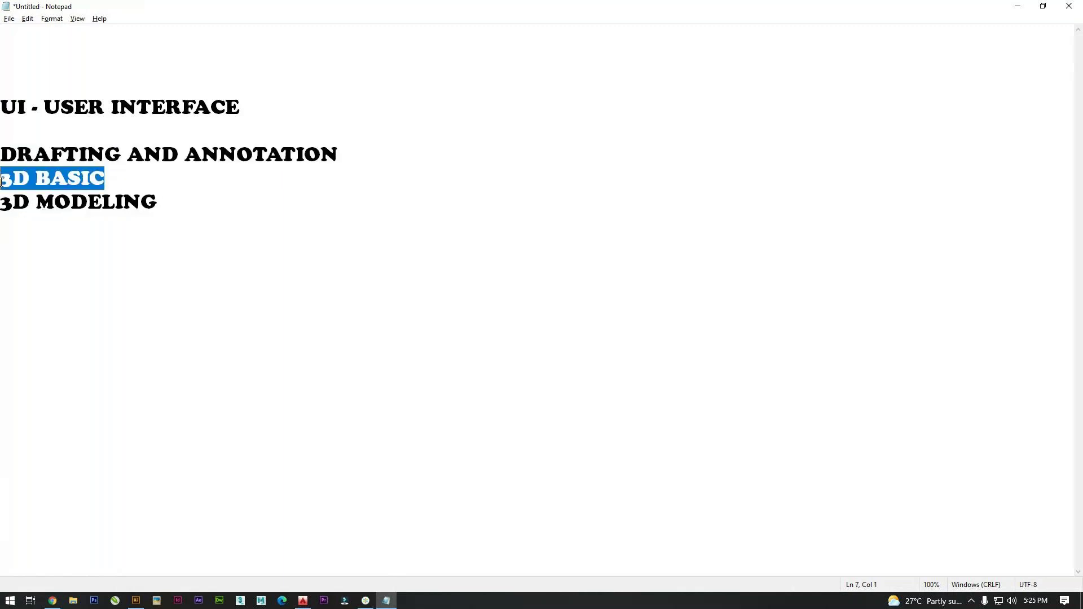
drag(162, 199, 1, 204)
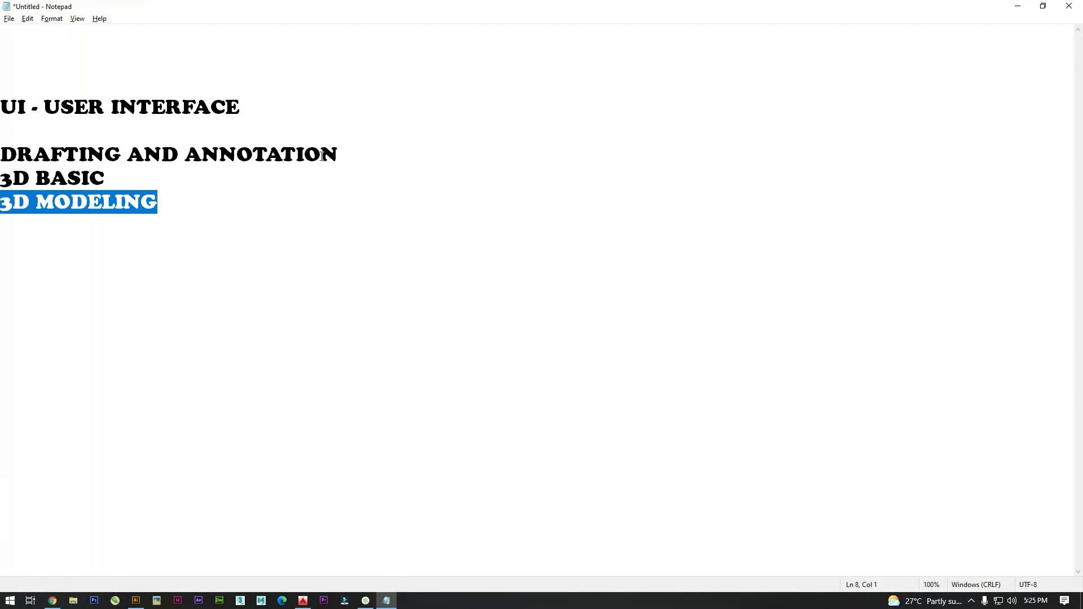
drag(357, 148, 1, 156)
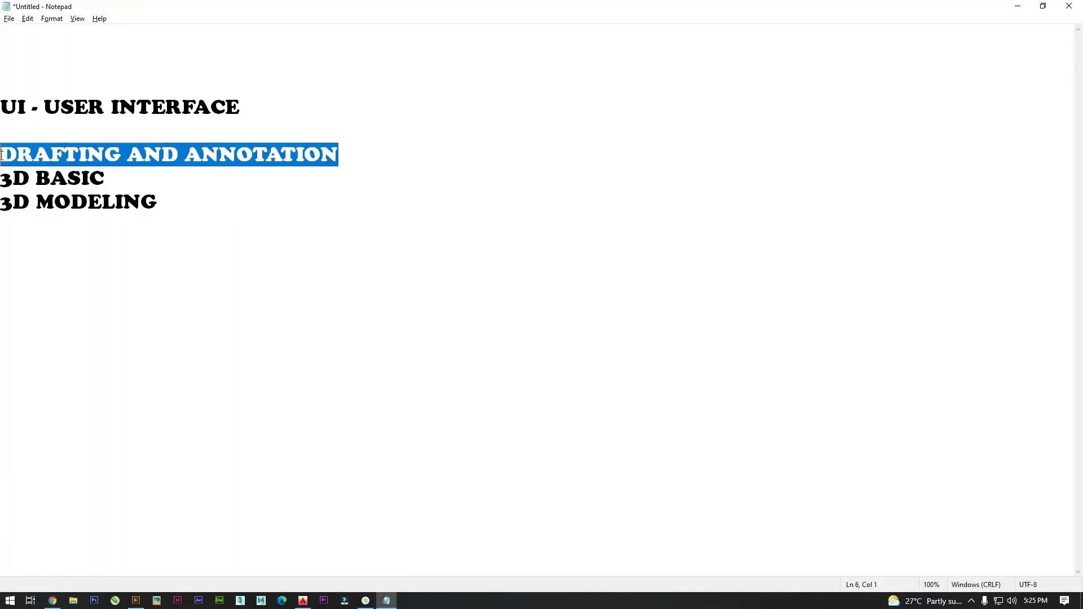
key(alt+Tab)
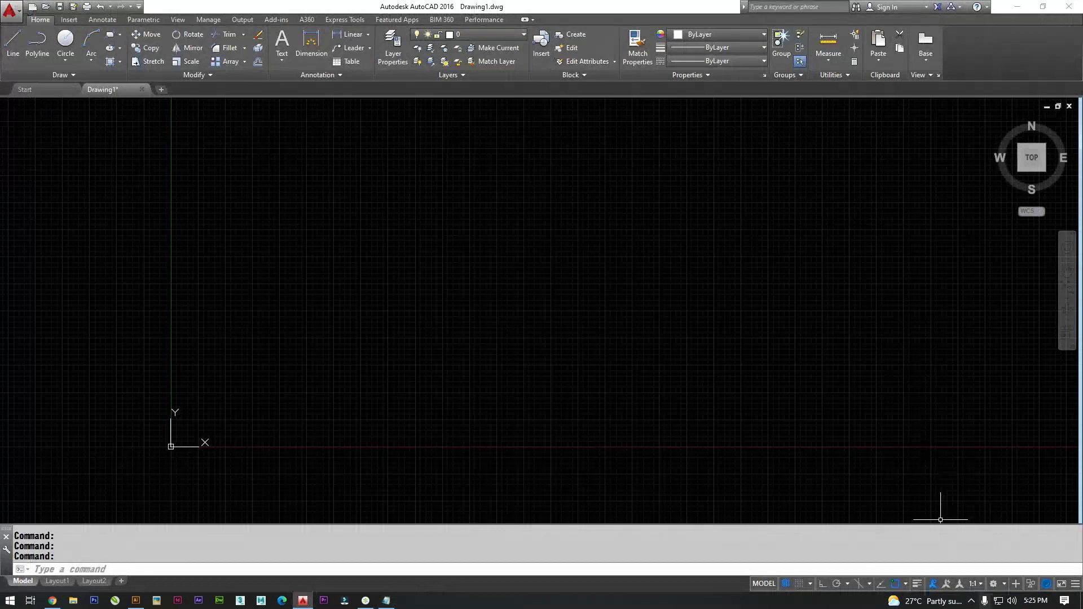
Switch to 3D Modeling, back to Drafting & Annotation, and close the Design Feed palette.
click(1005, 584)
click(1010, 513)
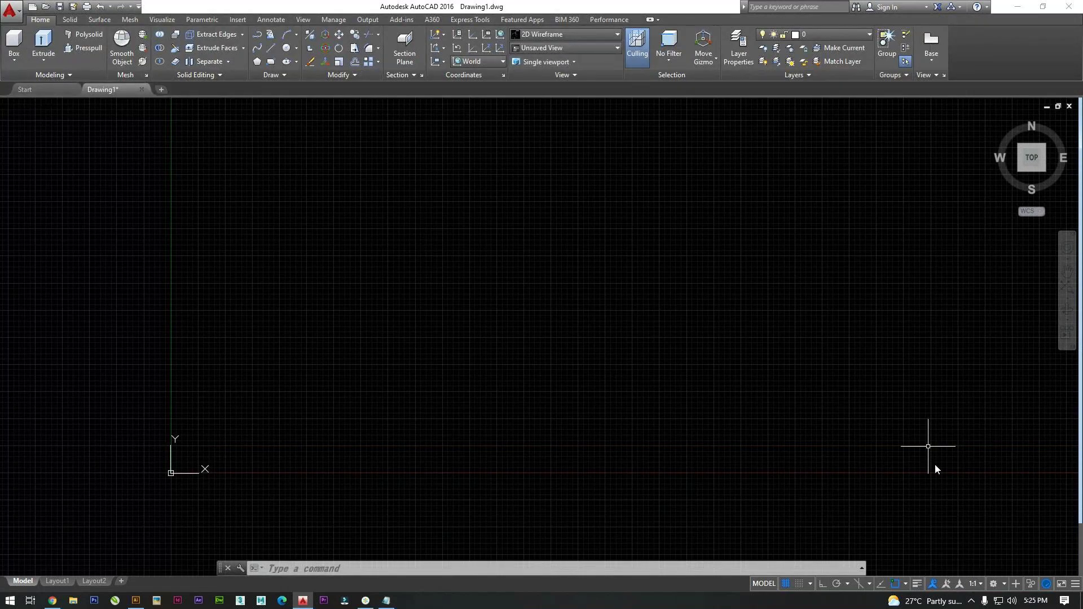
click(995, 584)
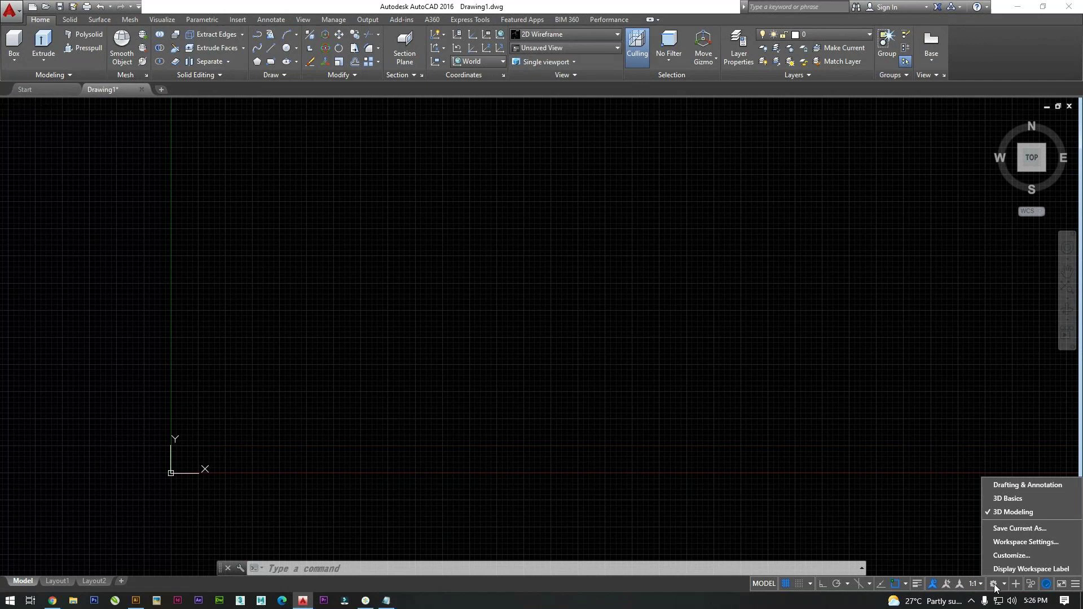
click(1014, 485)
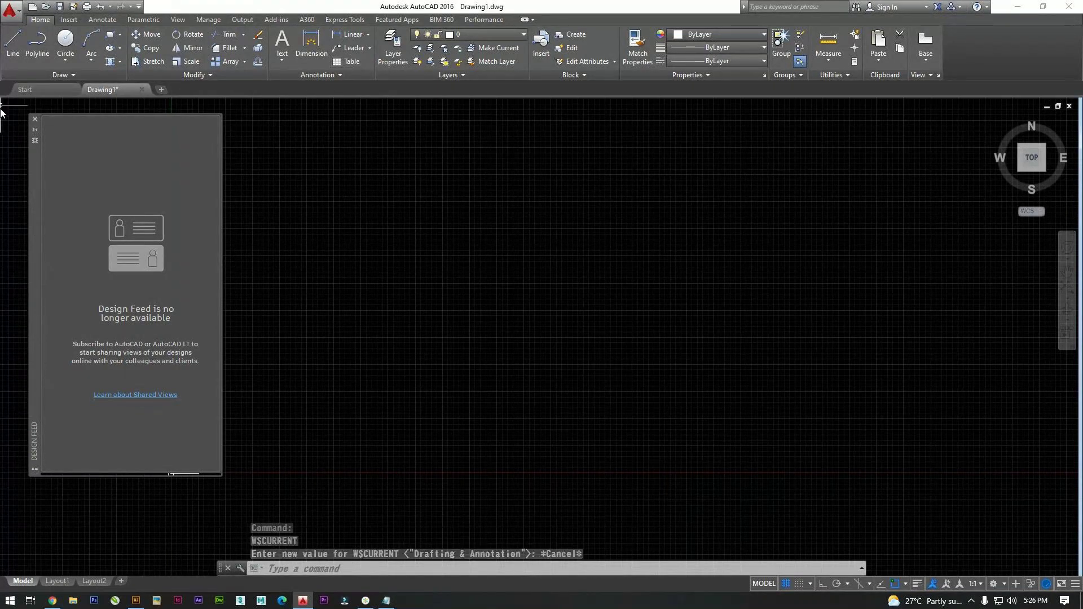
click(35, 120)
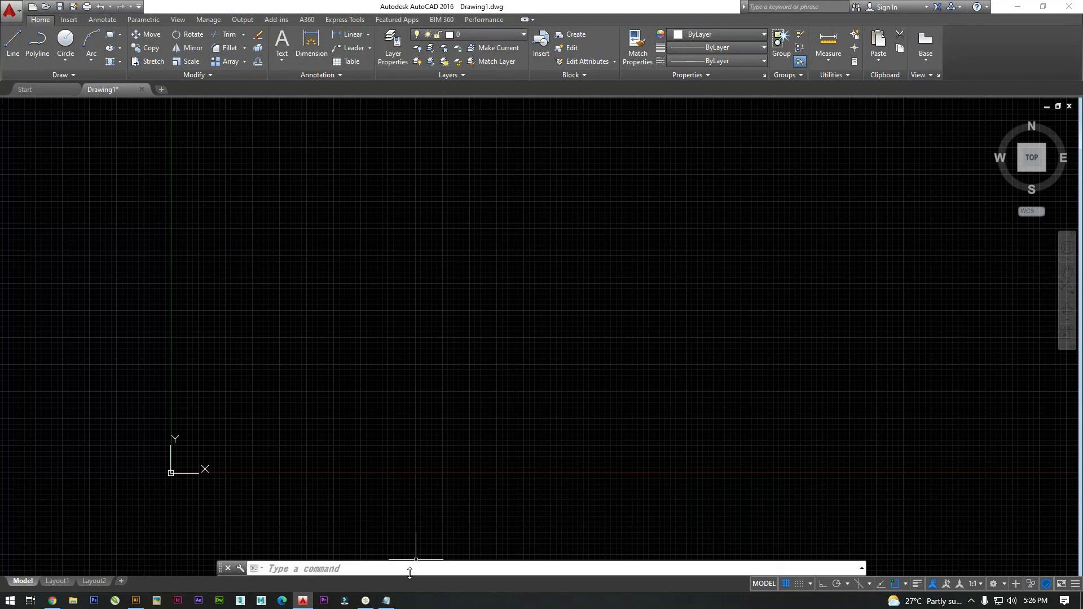
text(SDFDF)
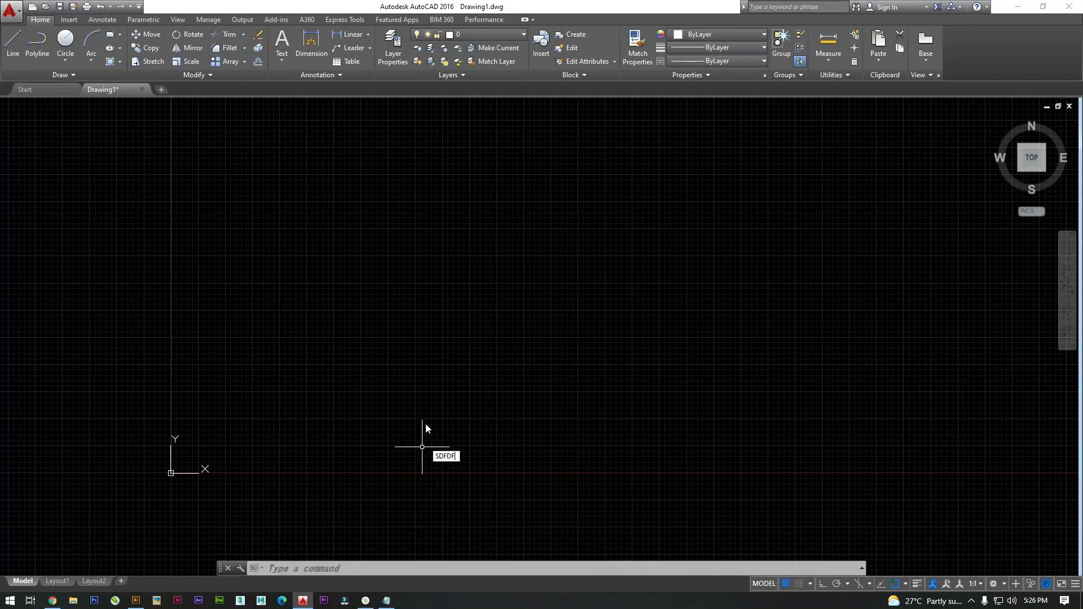
key(Return)
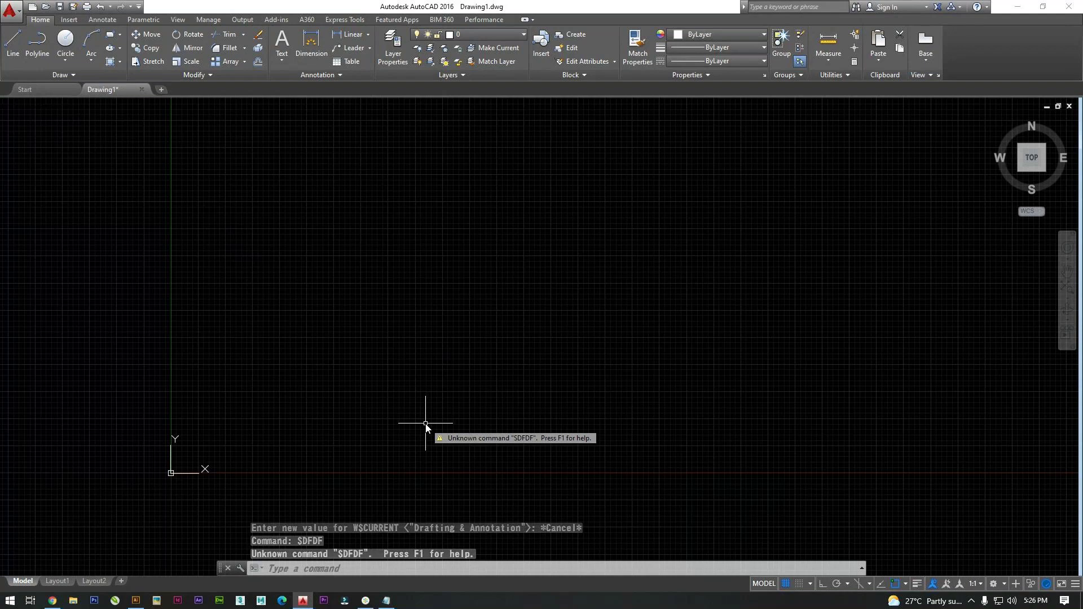
text(SDFSDF)
key(Return)
text(SDF)
key(Return)
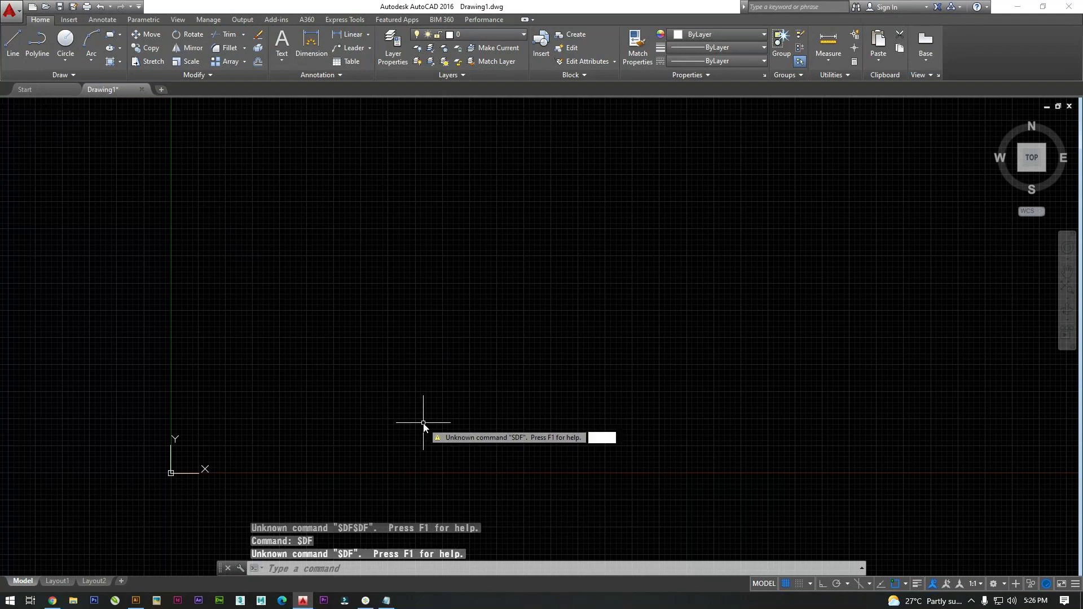
text(DFSDF)
key(Return)
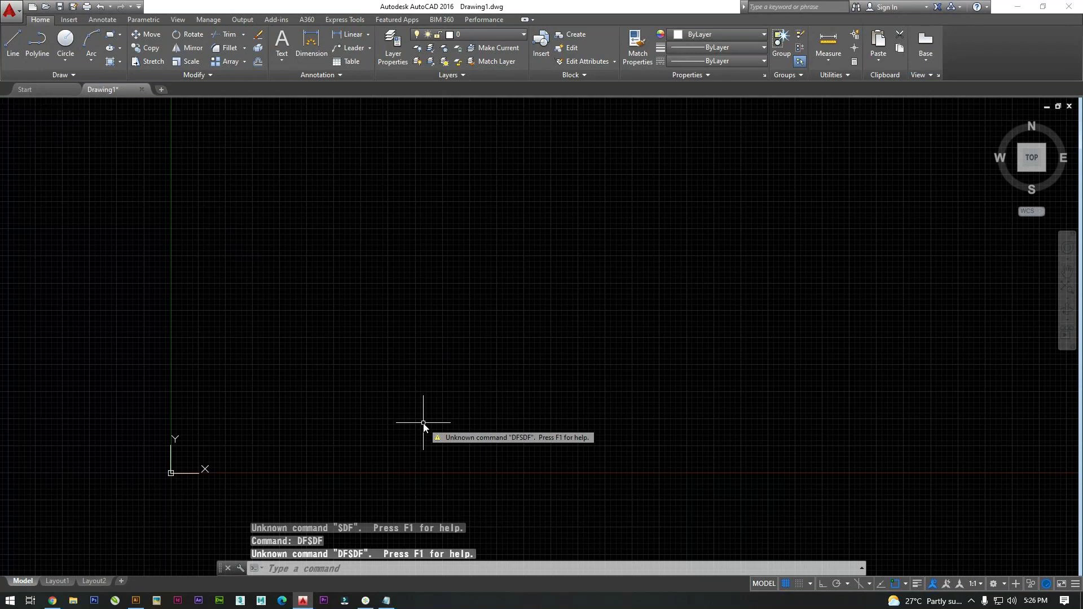
text(GHFH)
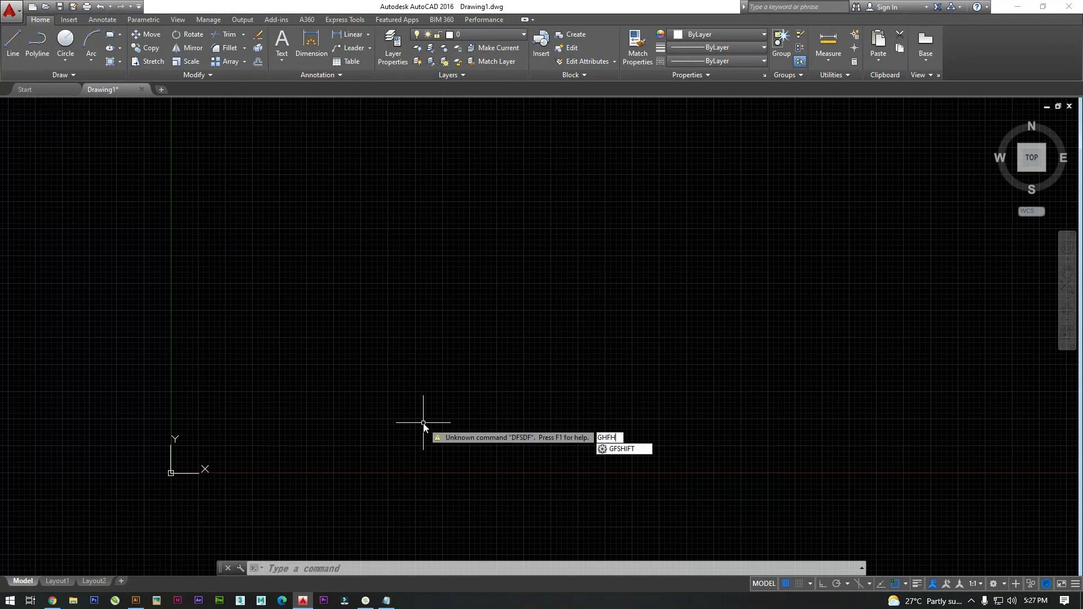
key(Return)
key(Escape)
key(Escape)
key(Escape)
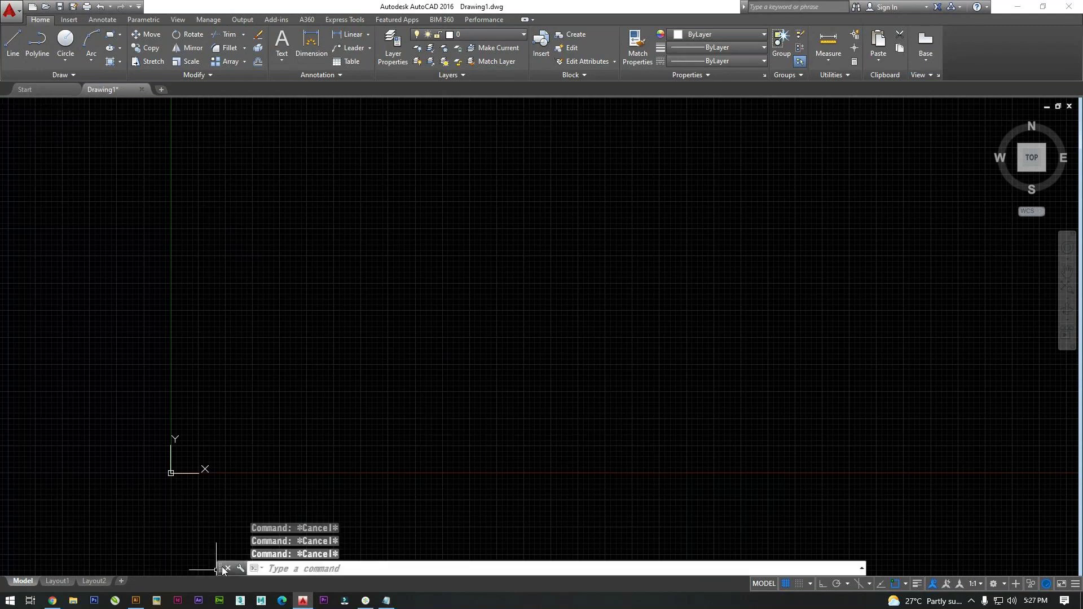
Float and re-dock the command line, enlarge it to four history lines, and pan the view.
mouse_move(223, 570)
mouse_down()
mouse_move(297, 303)
mouse_move(223, 533)
mouse_move(196, 580)
mouse_up()
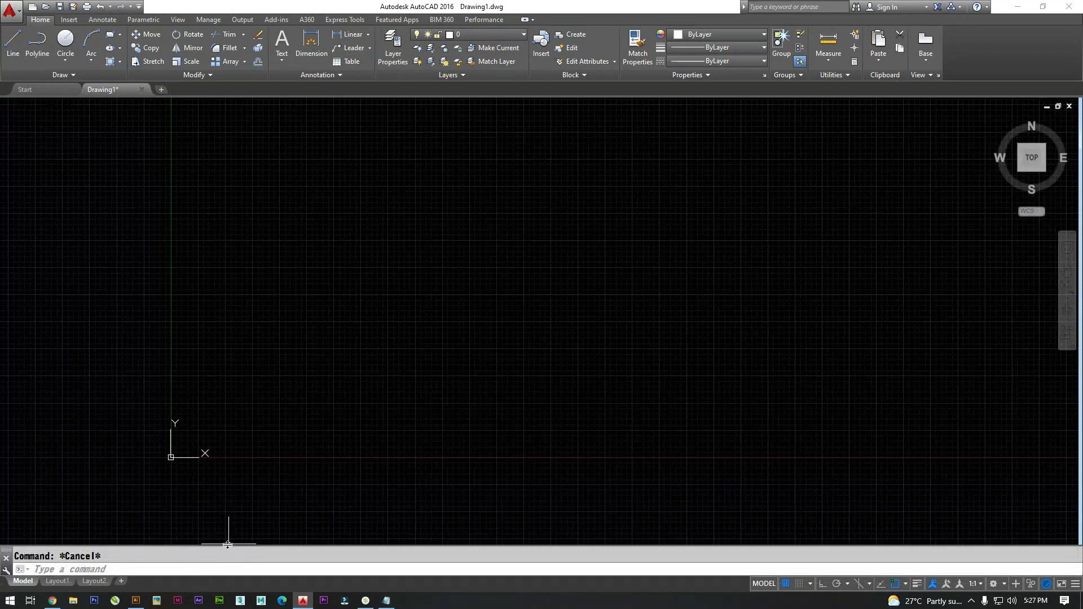
drag(228, 545, 225, 515)
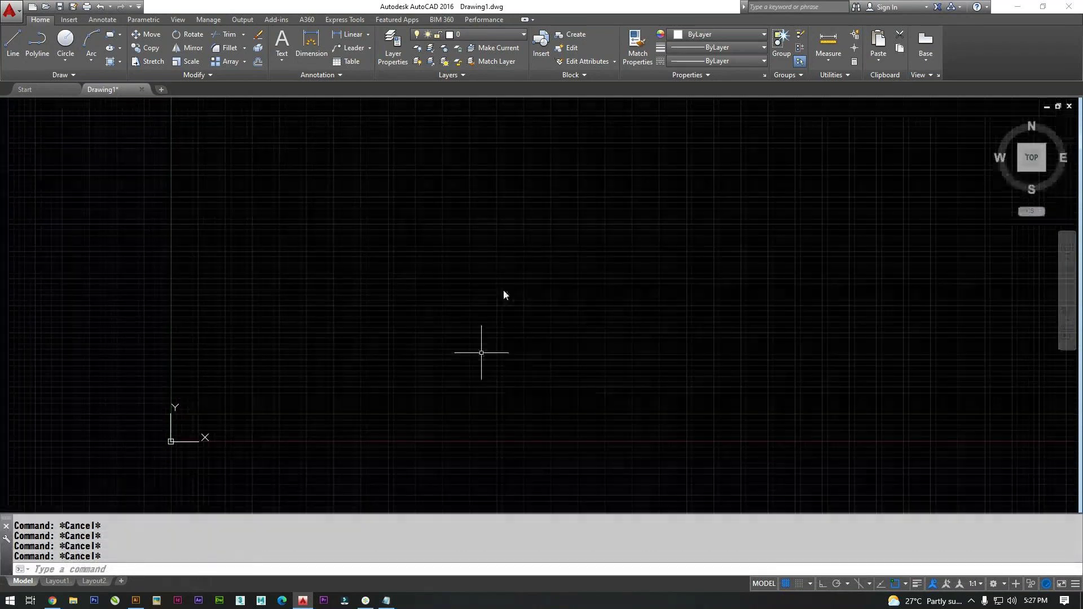
middle_drag(394, 286, 399, 221)
scroll(126, 394, up, 6)
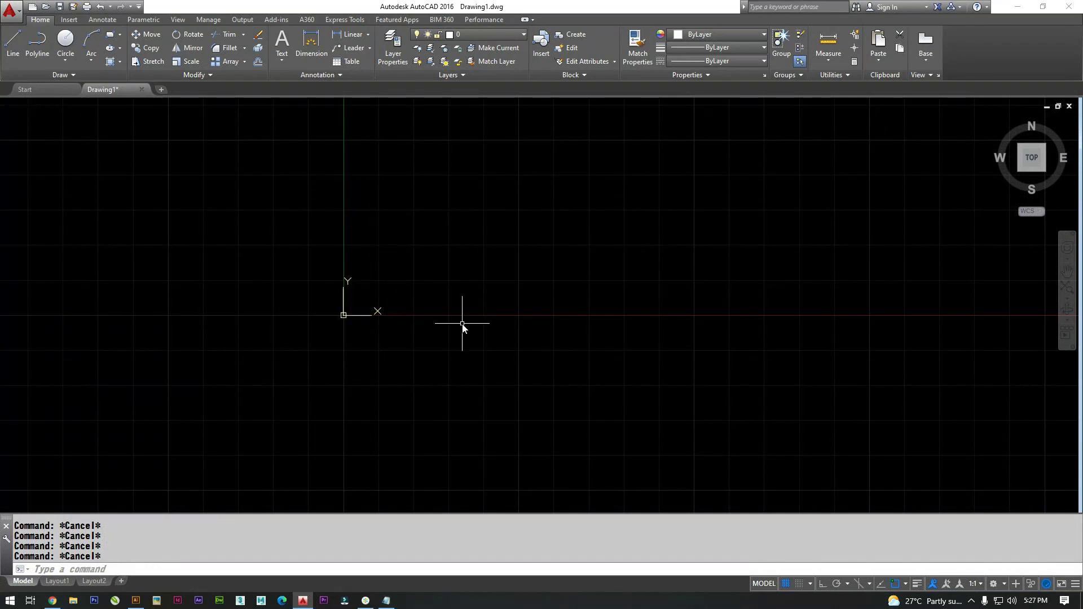
middle_drag(527, 238, 428, 333)
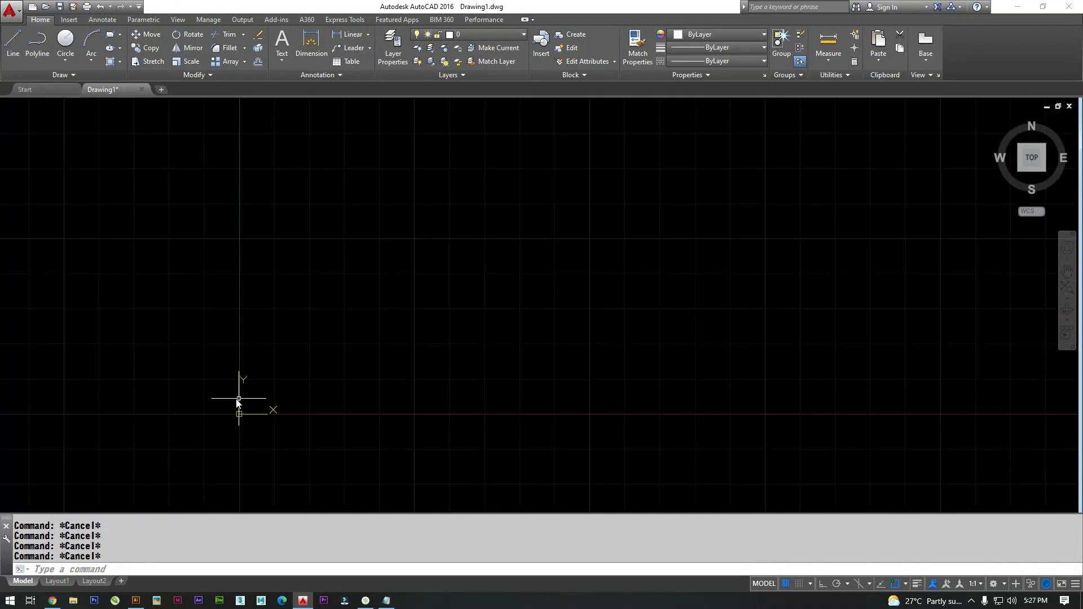
mouse_move(504, 220)
middle_down()
mouse_move(491, 287)
mouse_move(505, 198)
mouse_move(525, 168)
middle_up()
key(alt+Tab)
Clear the Notepad page and add blank lines at the top.
key(ctrl+a)
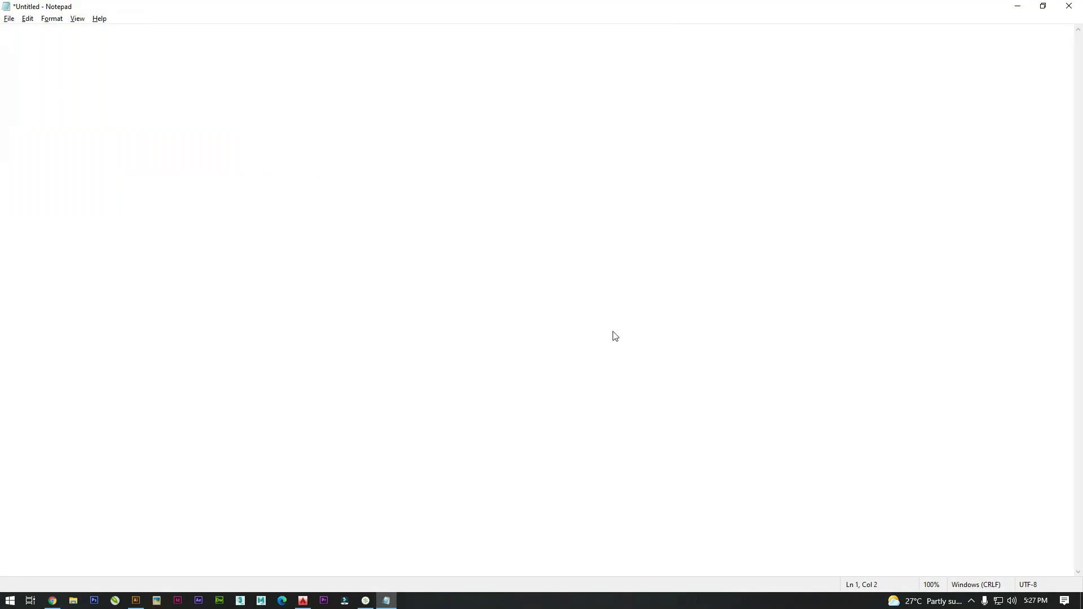
text(ucs===)
key(BackSpace)
key(BackSpace)
key(BackSpace)
key(BackSpace)
key(BackSpace)
key(BackSpace)
key(Return)
key(Return)
Write UCSICON and UCS - USER CO ORDINATE SYSTEM as two note lines.
key(Return)
text(UCSICON)
key(Return)
text(UC)
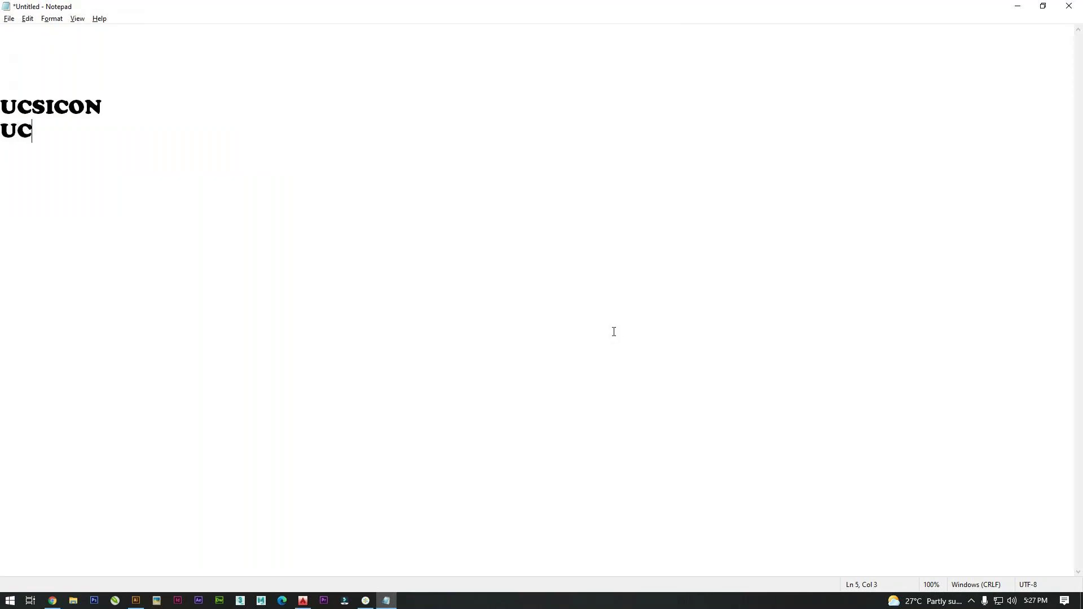
text(S - USER CO ORD)
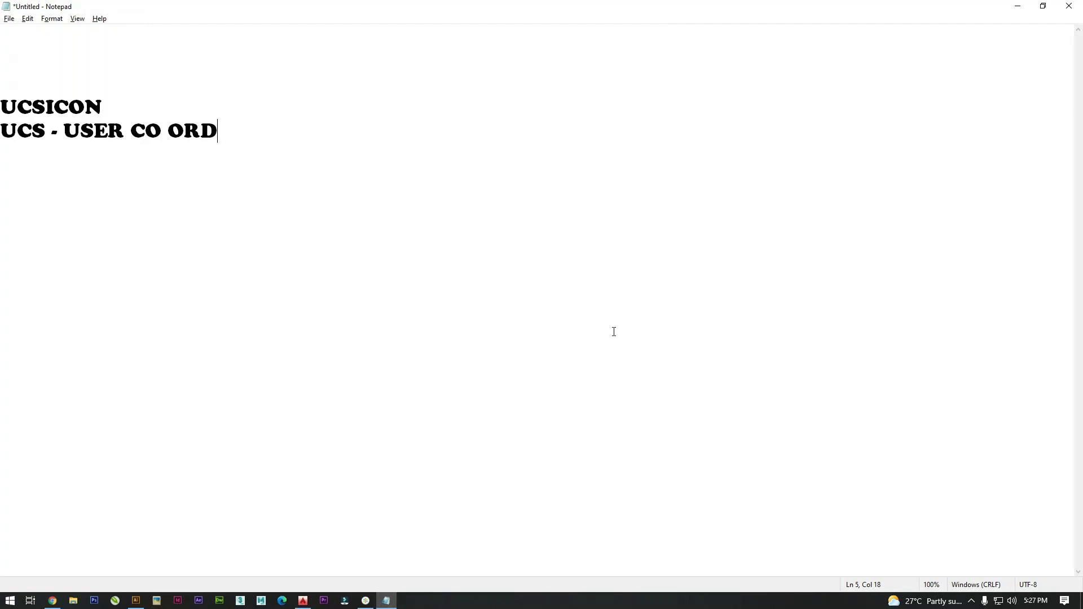
text(INATE SYST)
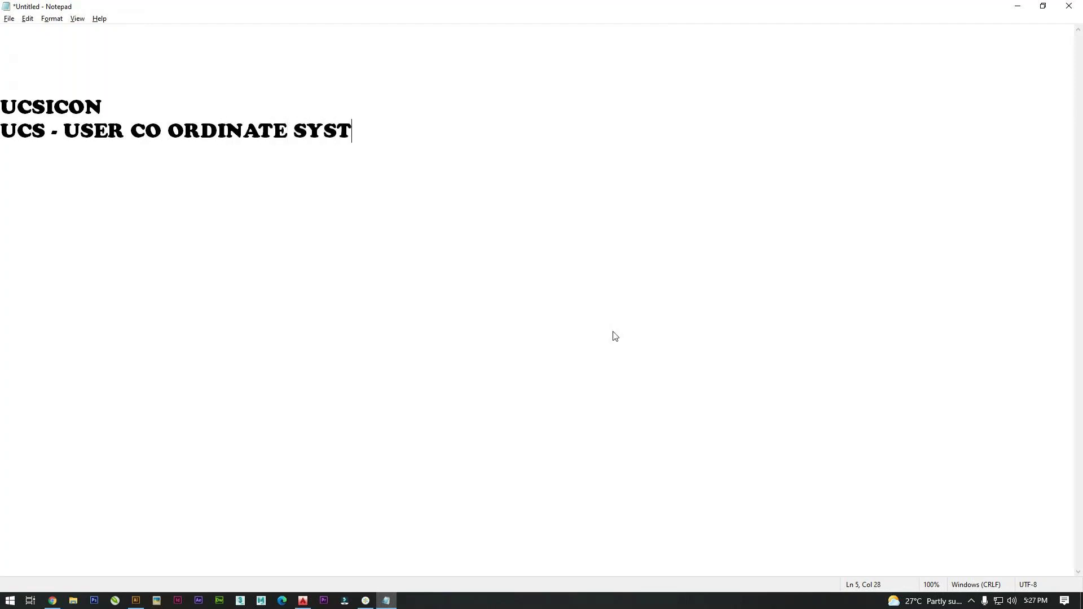
text(EM)
key(shift+Home)
click(454, 140)
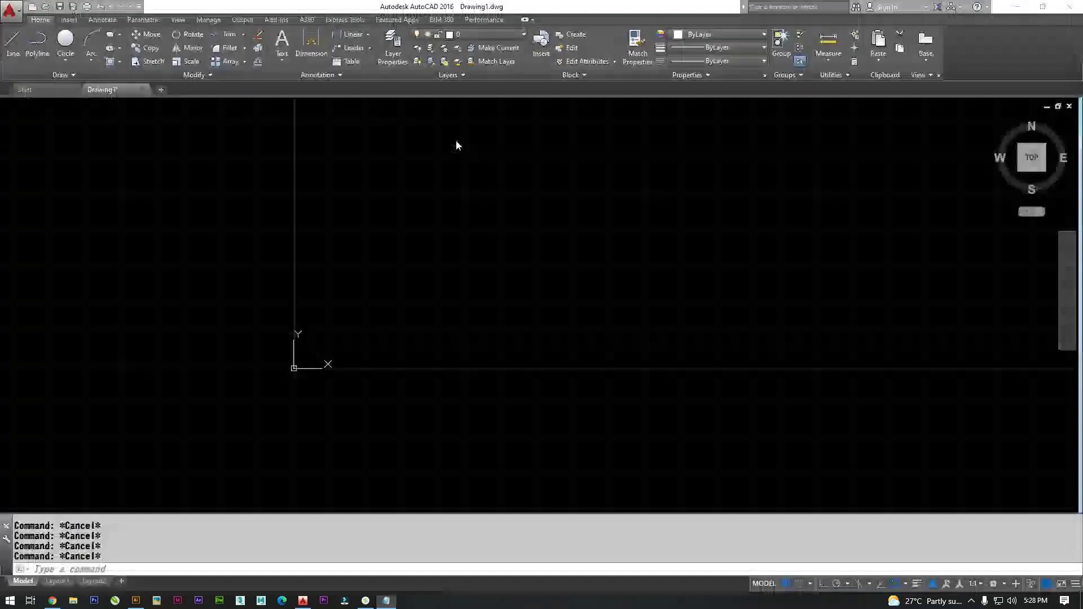
Turn the UCS icon OFF with the UCSICON command.
scroll(476, 243, down, 1)
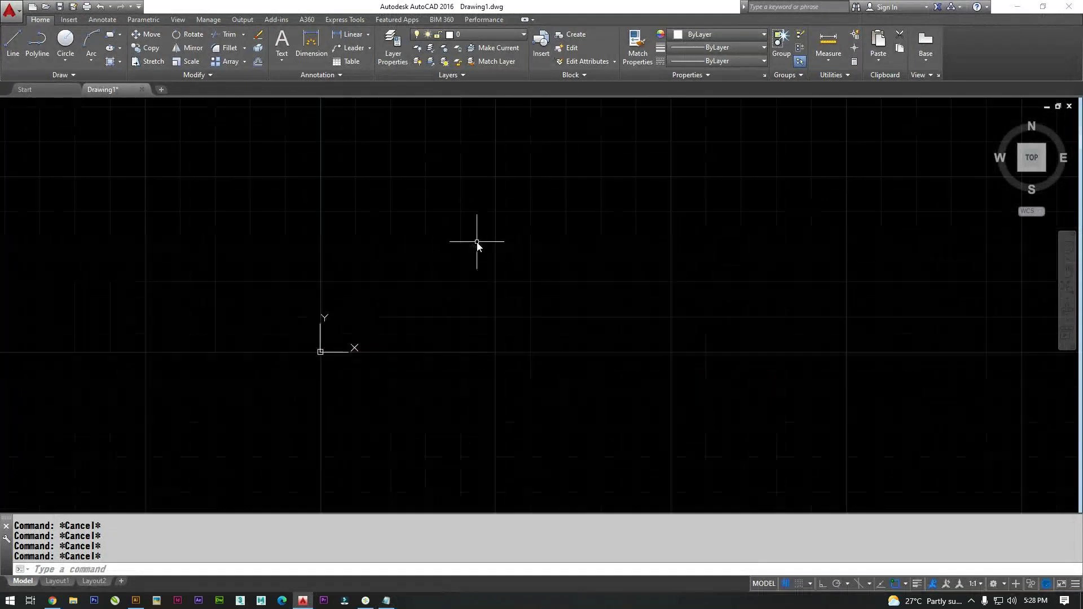
scroll(546, 195, down, 2)
middle_drag(546, 195, 495, 228)
text(UCSICON)
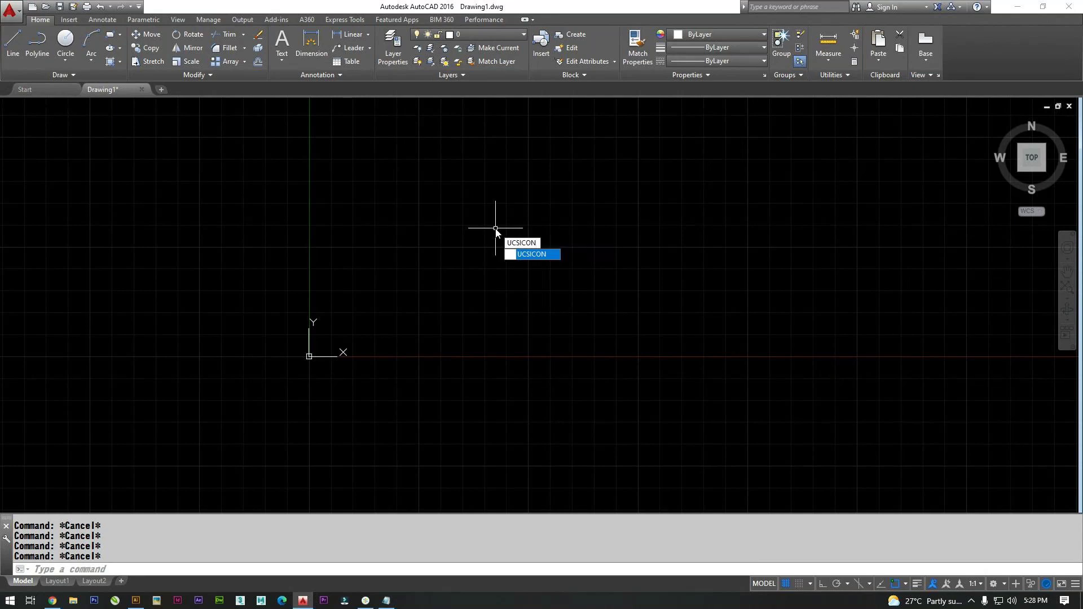
key(Return)
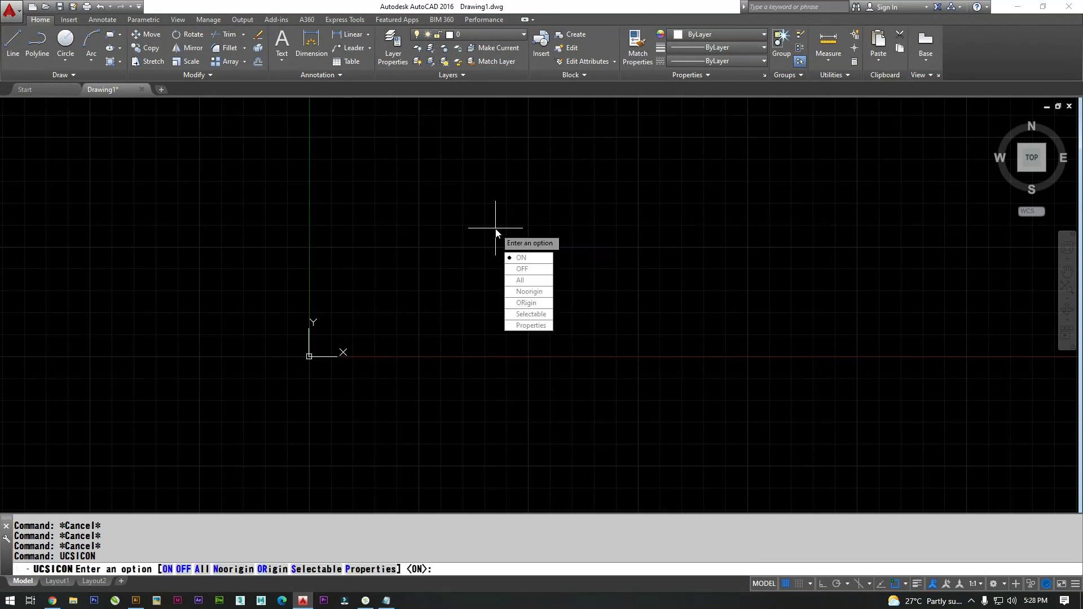
text(OFF)
key(Return)
Turn the UCS icon back ON with UCSICON.
text(UCSICON)
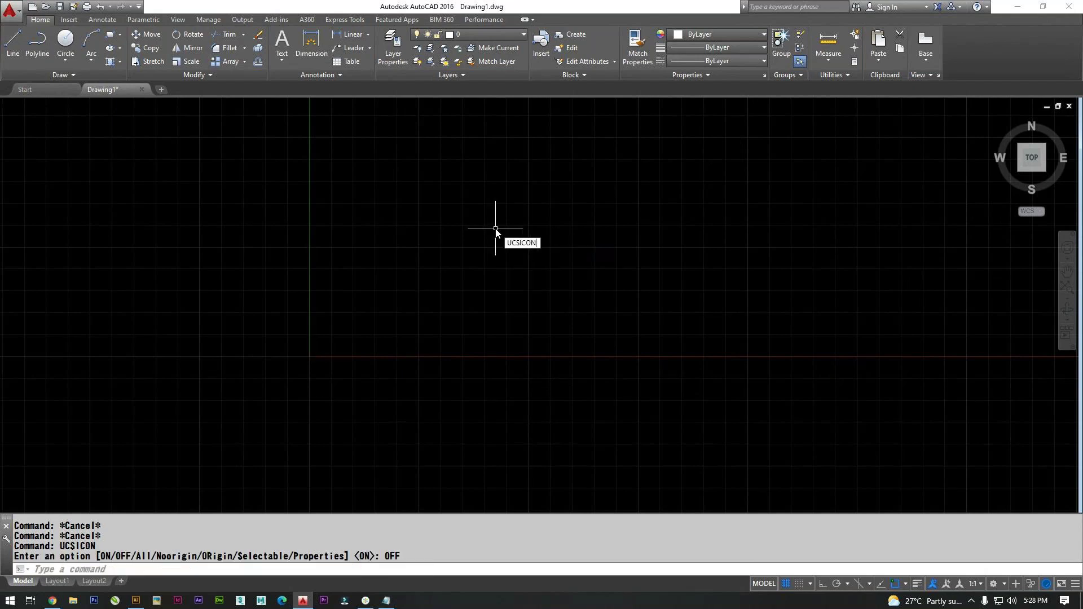
key(Return)
text(ON)
key(Return)
Zoom and pan so the origin and UCS icon sit at the lower left.
scroll(491, 234, down, 2)
scroll(483, 242, down, 1)
mouse_move(602, 196)
middle_down()
mouse_move(627, 190)
mouse_move(456, 303)
middle_up()
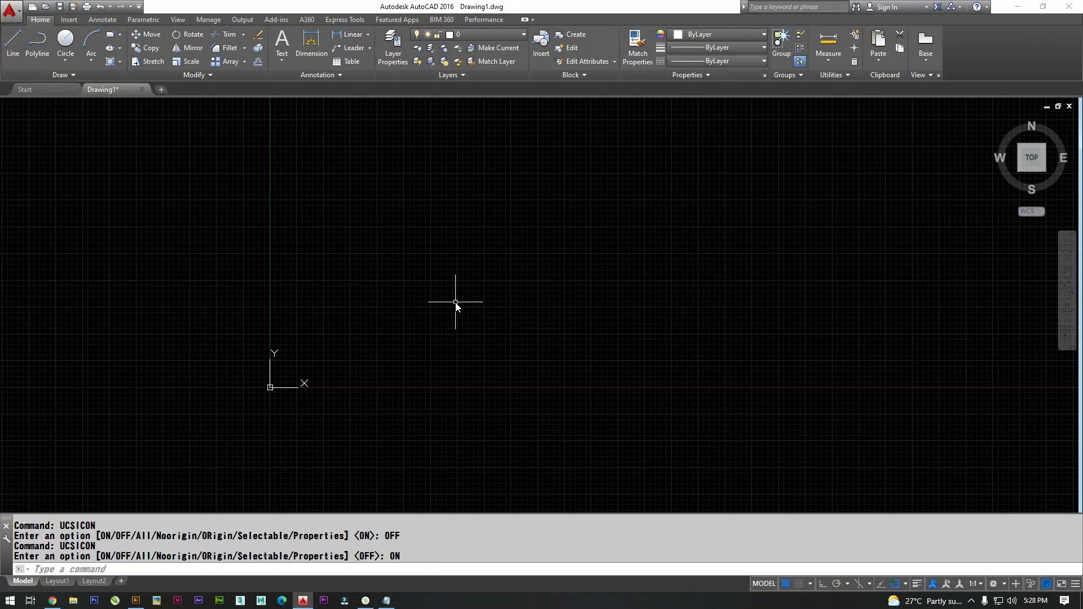
scroll(456, 305, down, 6)
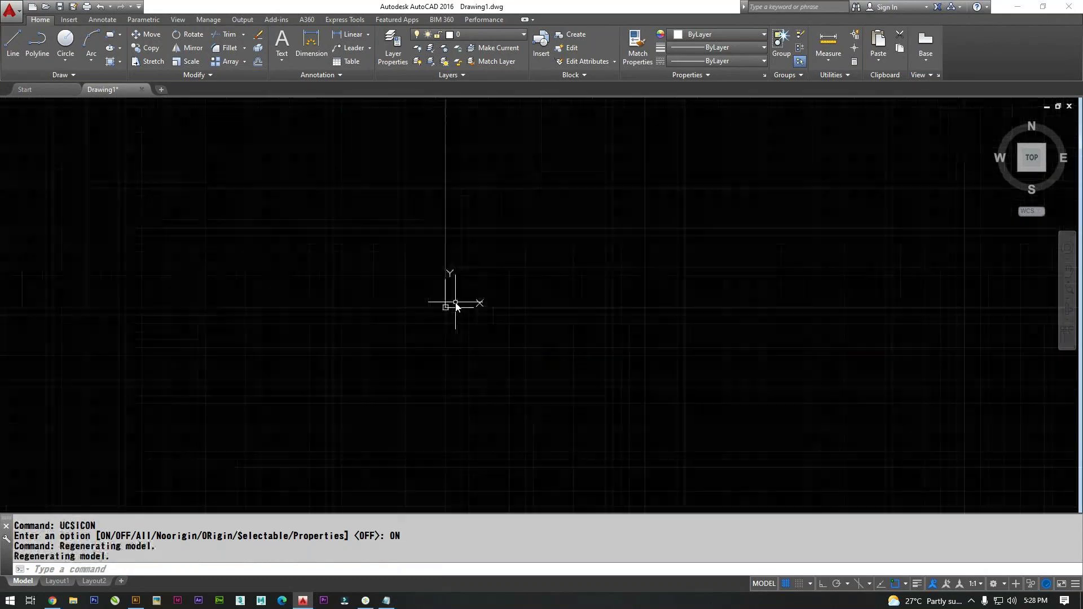
scroll(456, 305, down, 2)
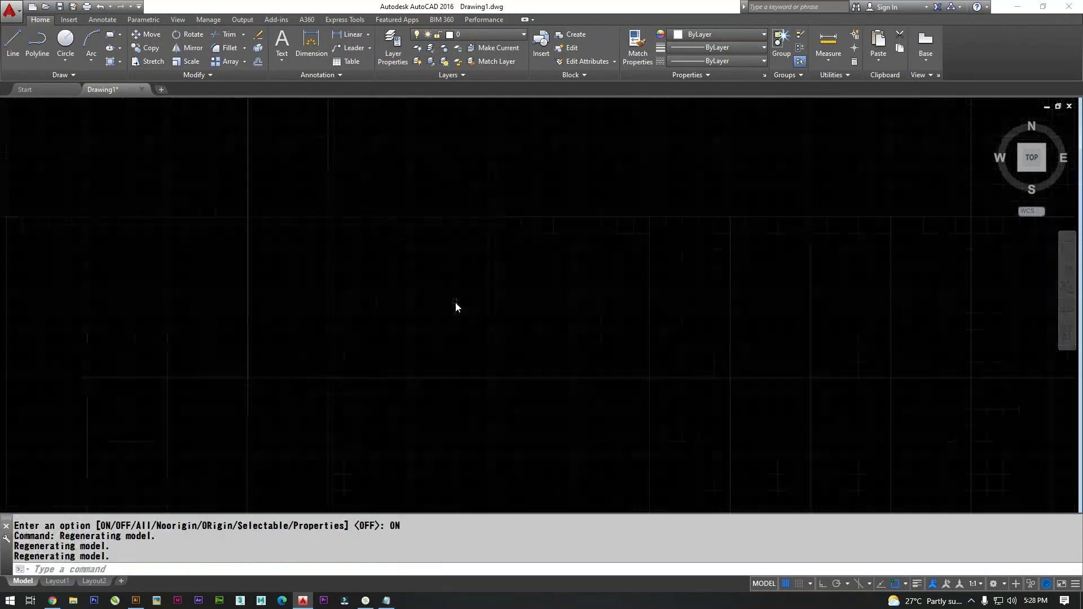
scroll(455, 305, up, 2)
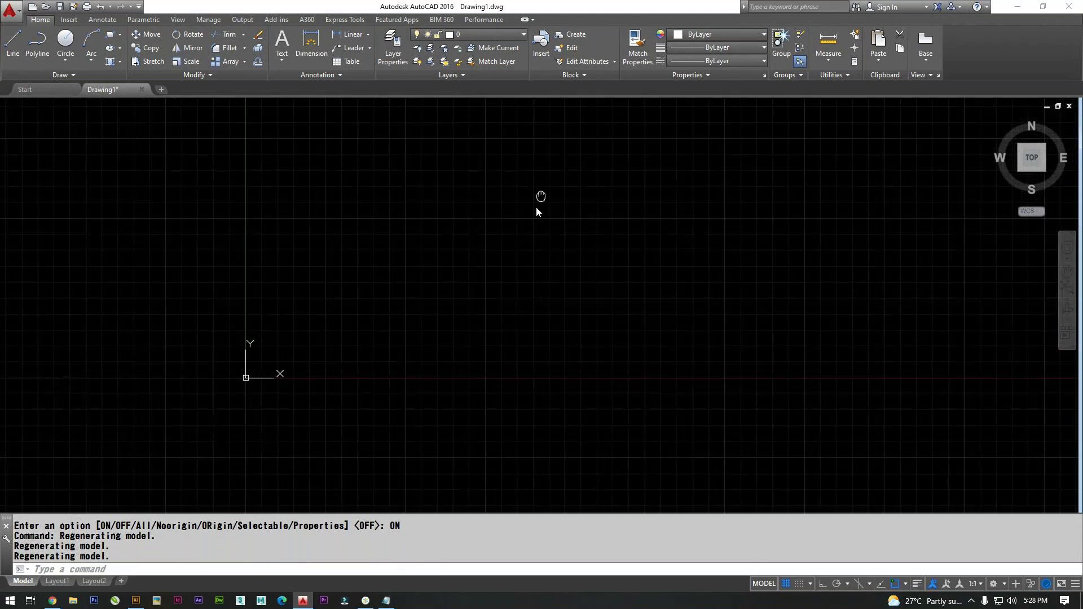
middle_drag(536, 206, 420, 303)
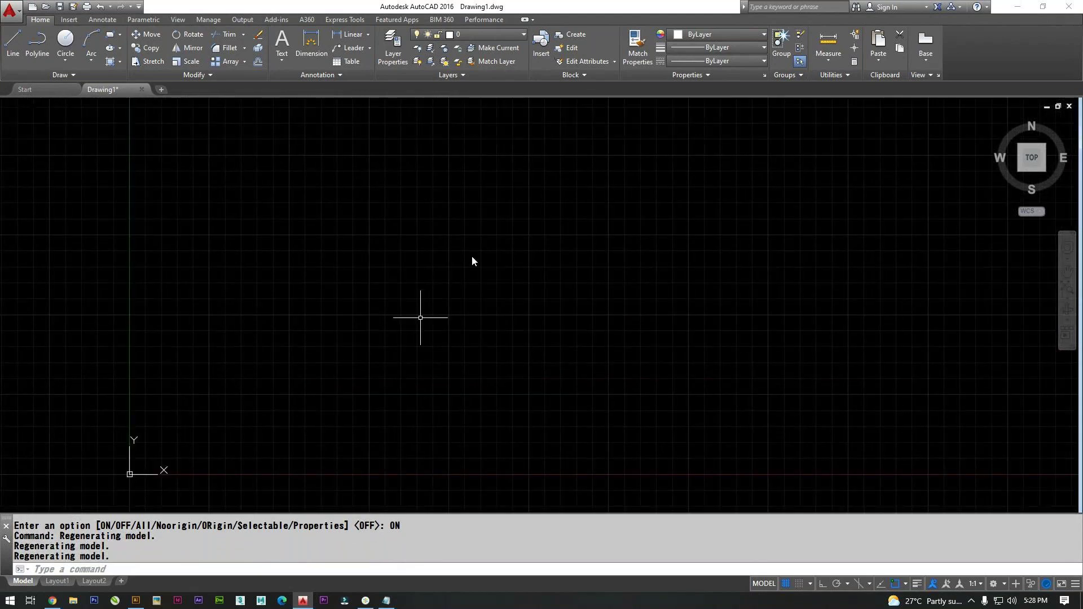
scroll(570, 333, up, 1)
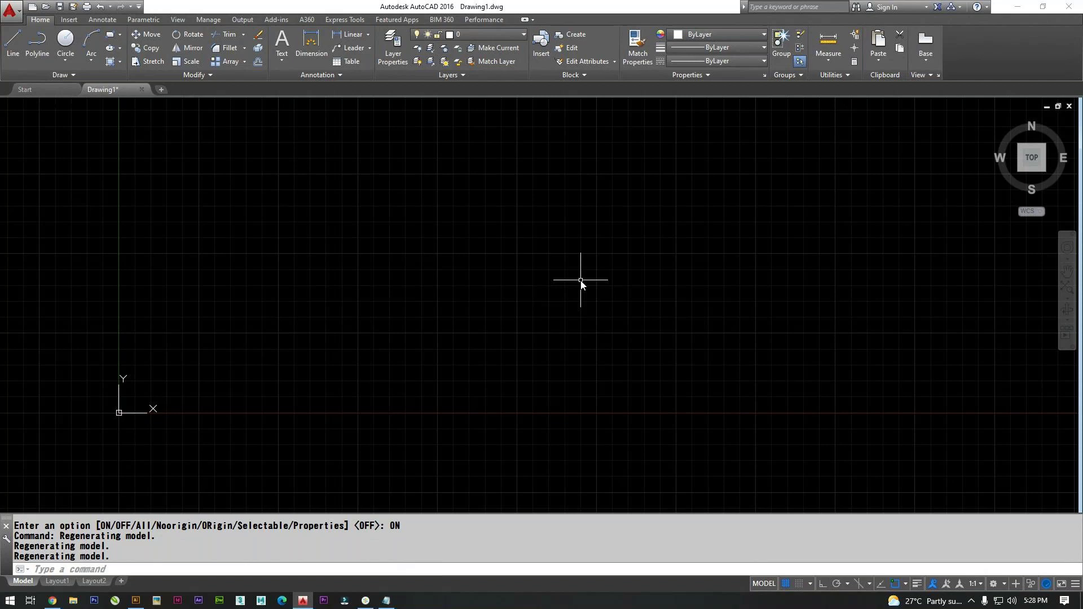
key(alt+Tab)
Add the note line PREFERENCES - Customization below the UCS notes.
key(Return)
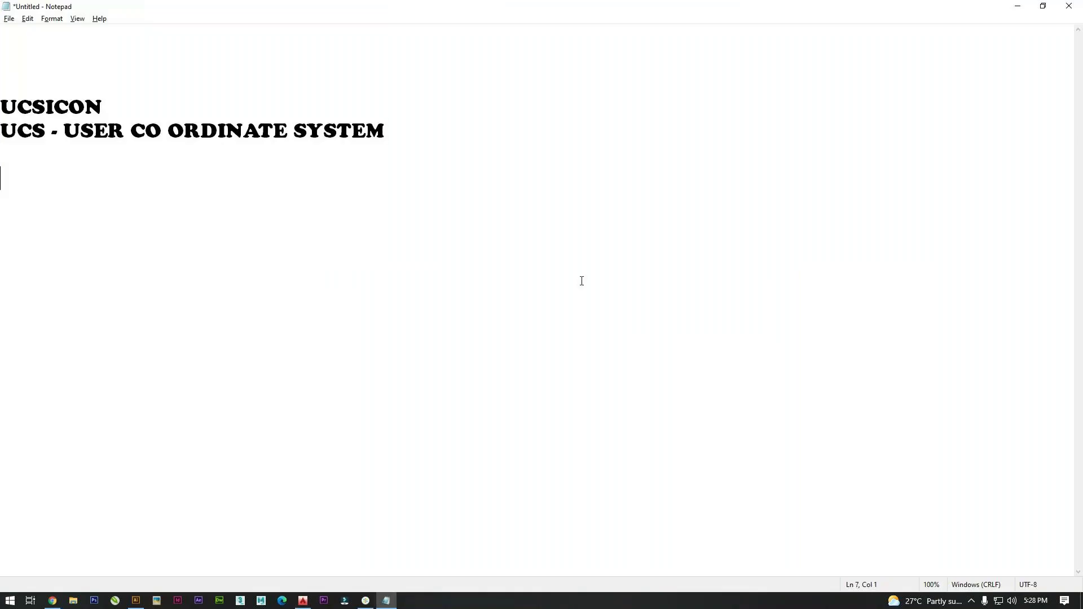
text(PREFERE)
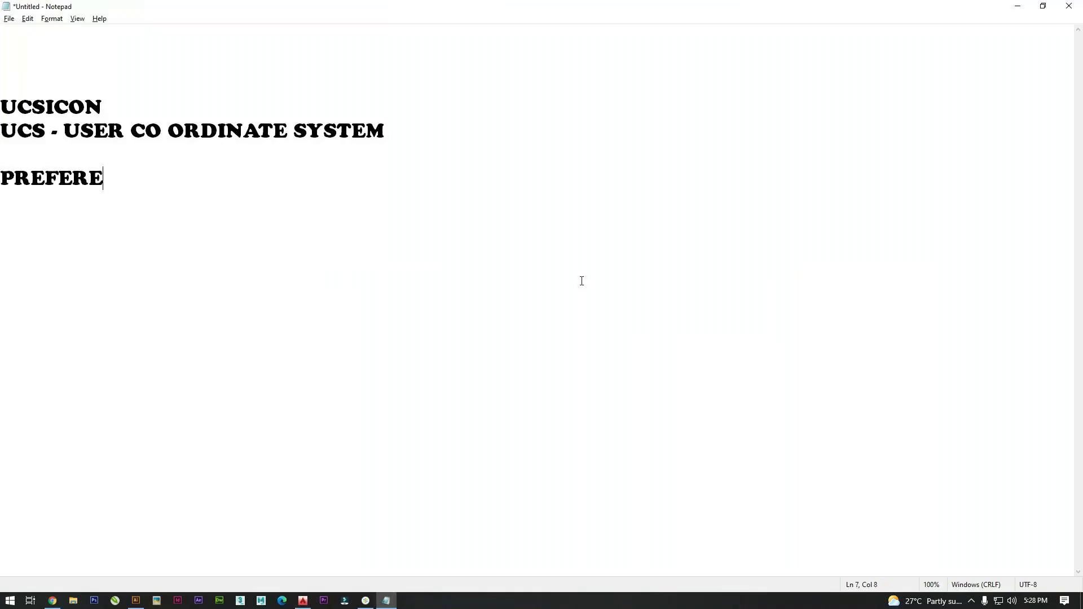
text(NCES - )
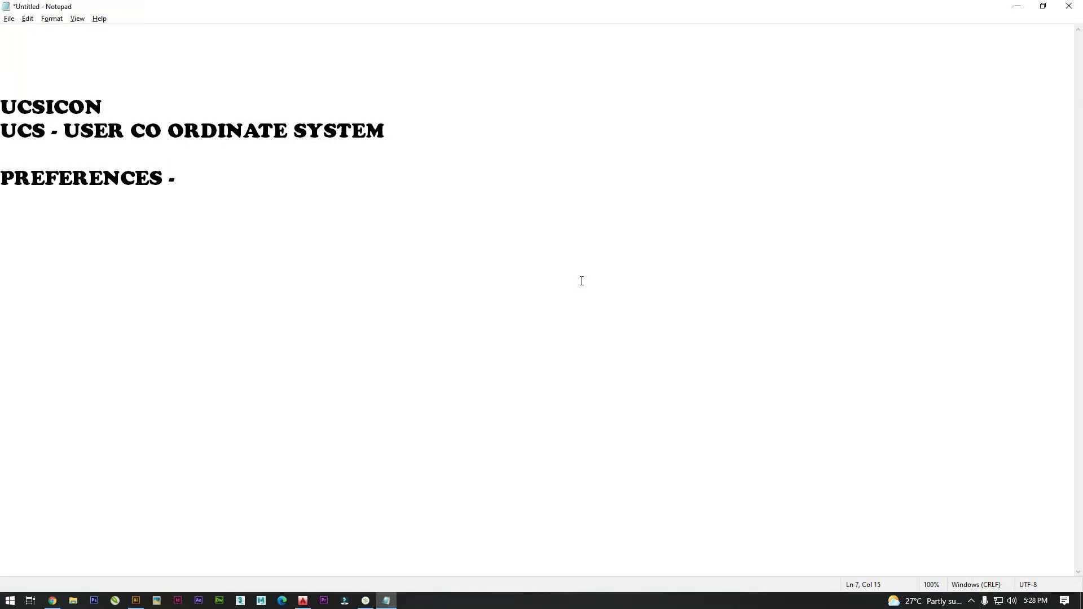
text(Customiza)
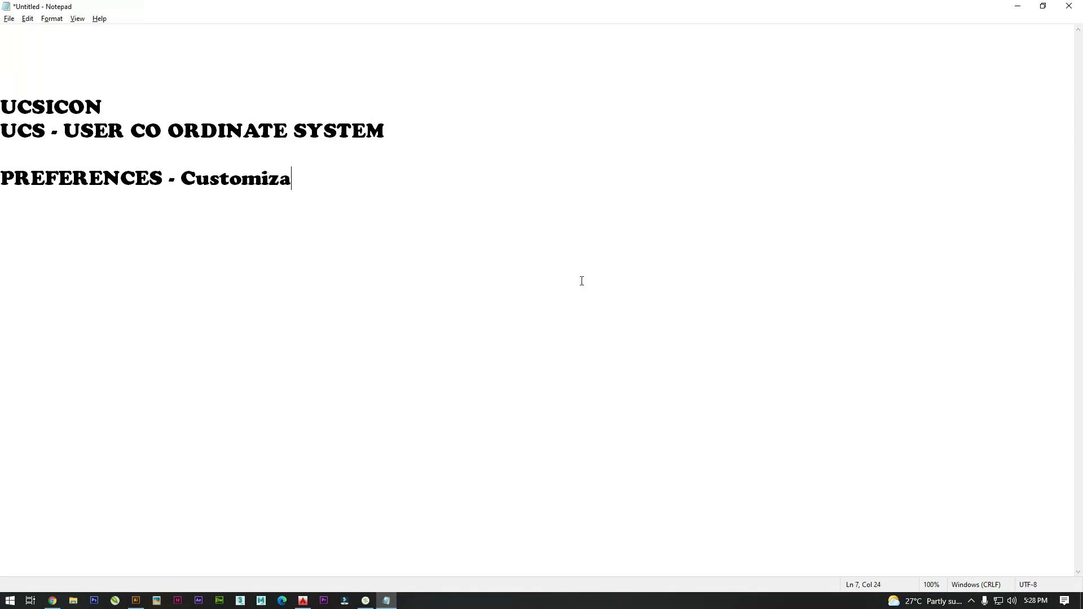
text(tion)
key(alt+Tab)
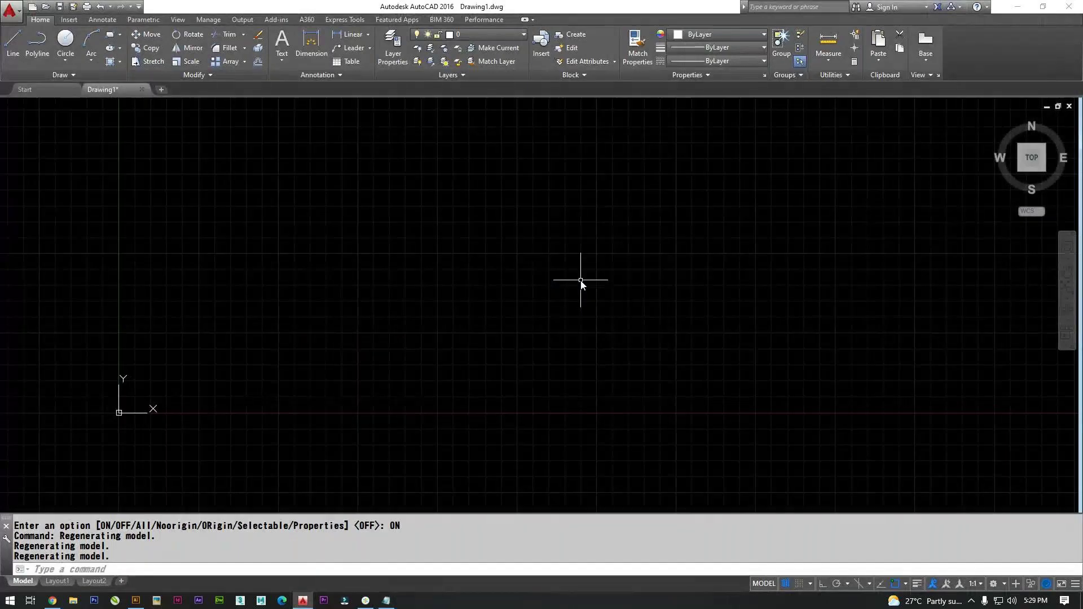
Open Options with PREFERENCES and apply the Light colour scheme.
text(prefern)
key(Down)
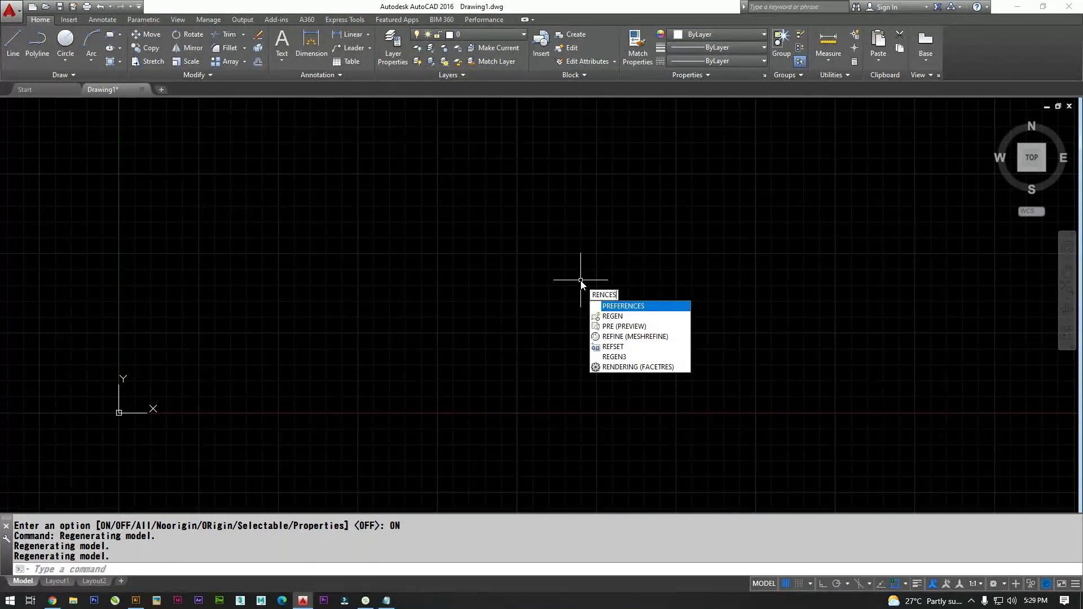
key(Return)
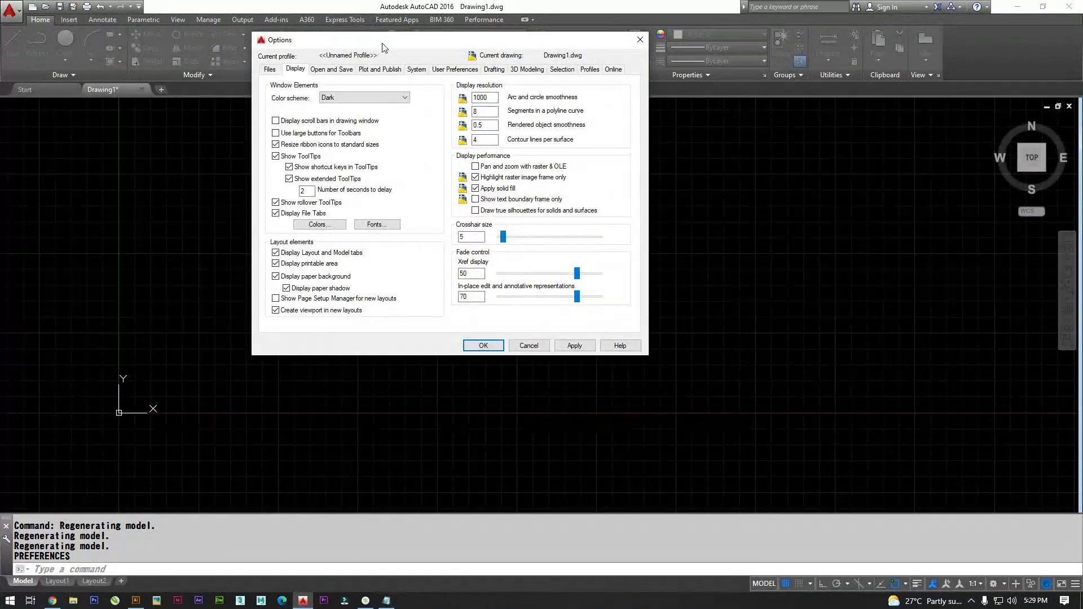
drag(382, 47, 694, 87)
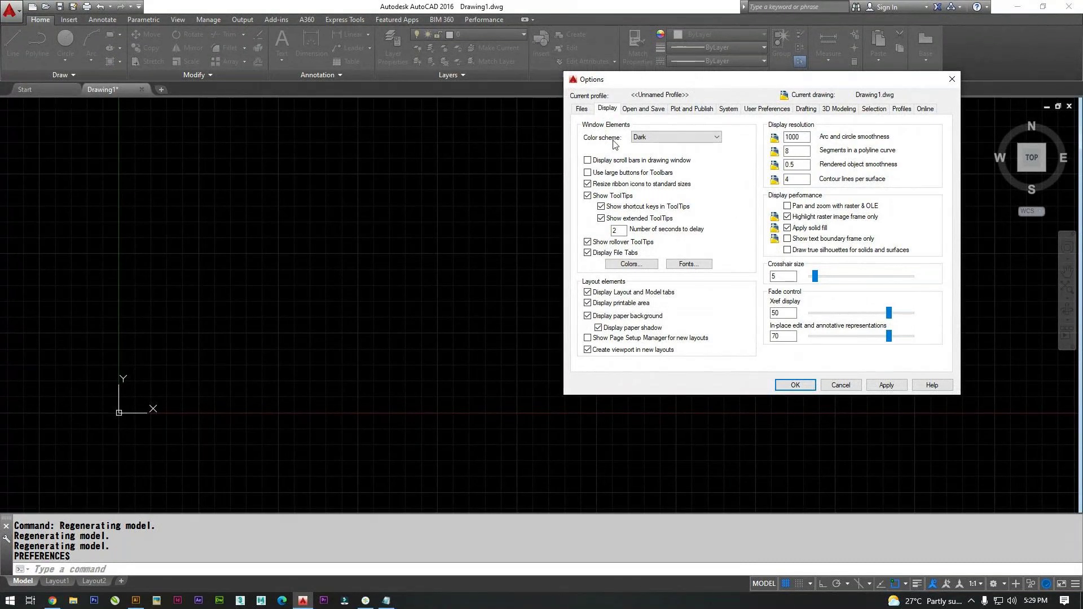
click(695, 138)
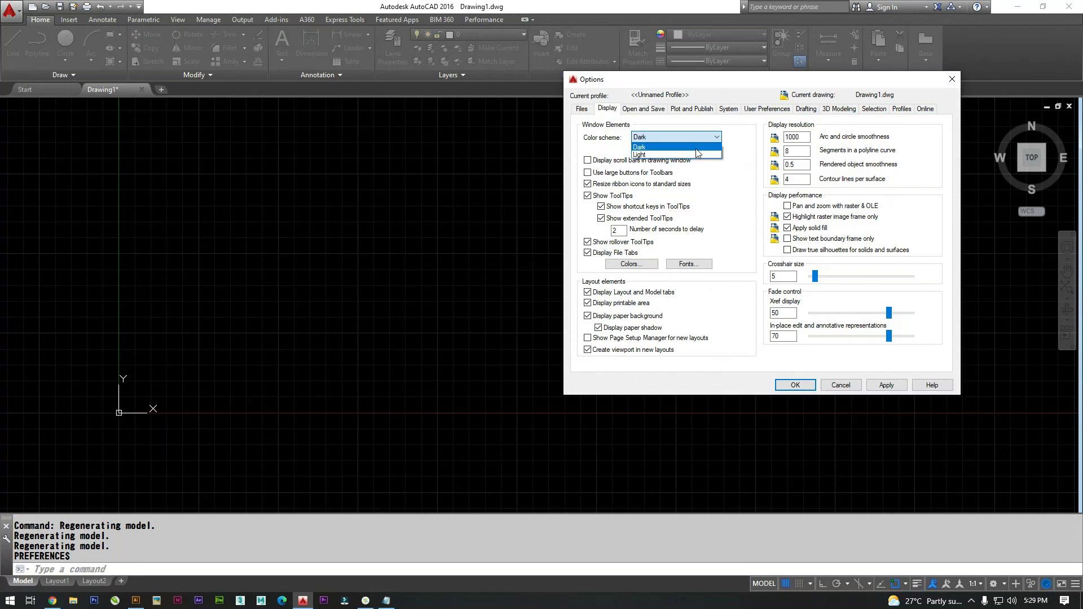
click(697, 154)
click(887, 386)
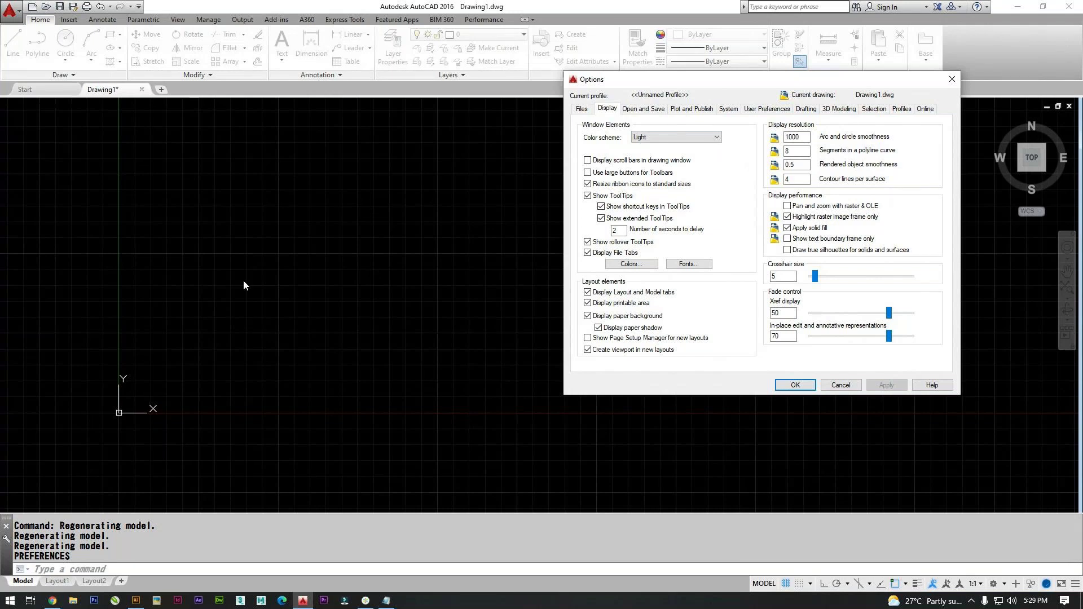
Set the colour scheme back to Dark and apply it.
click(677, 137)
click(678, 149)
click(887, 384)
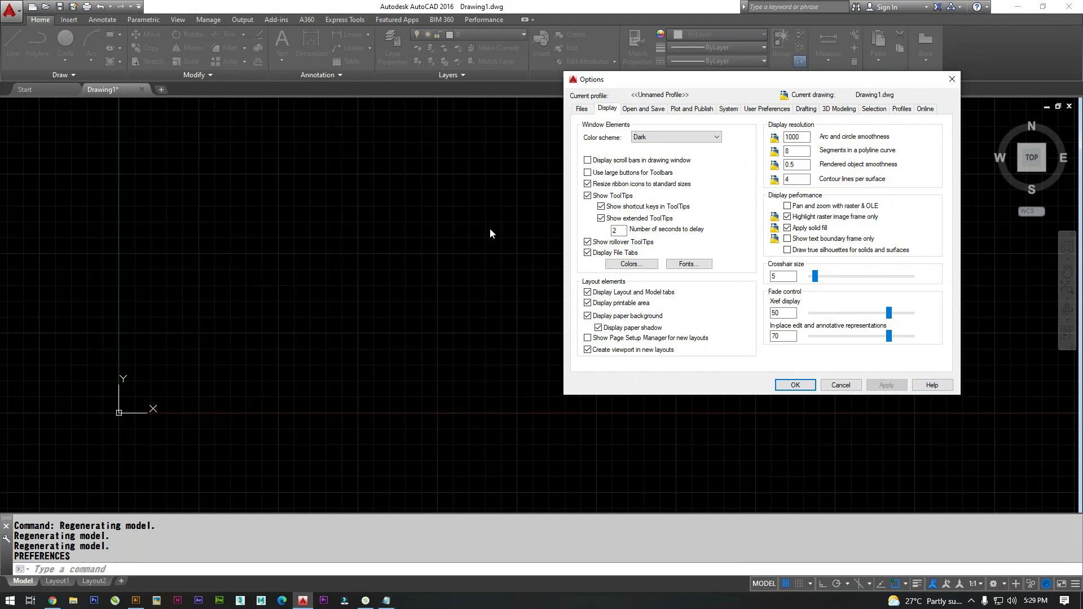
click(628, 264)
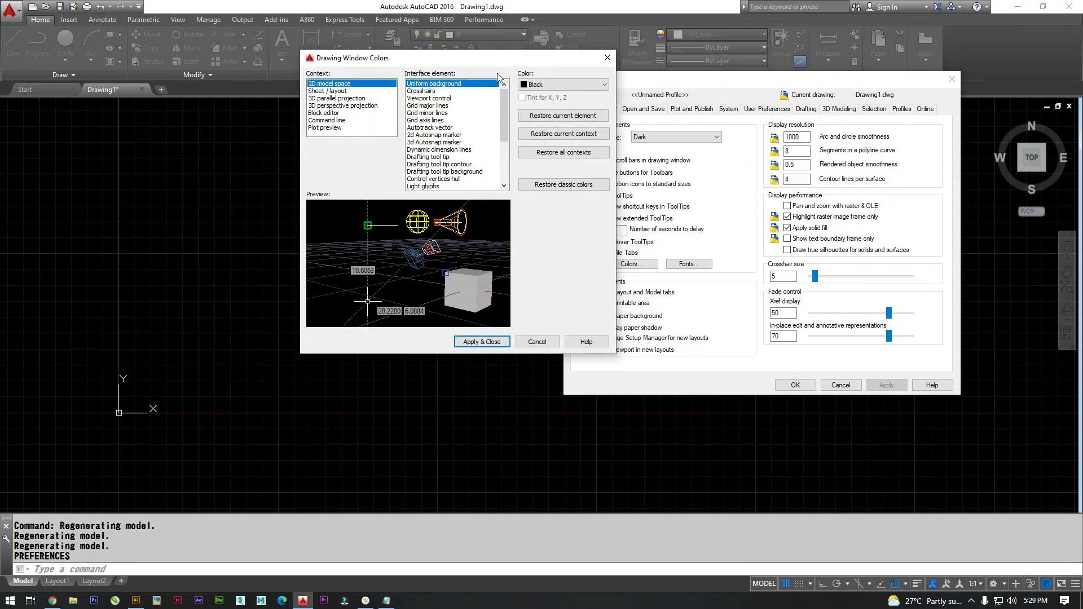
Set the model space uniform background colour to White and close Options.
click(725, 117)
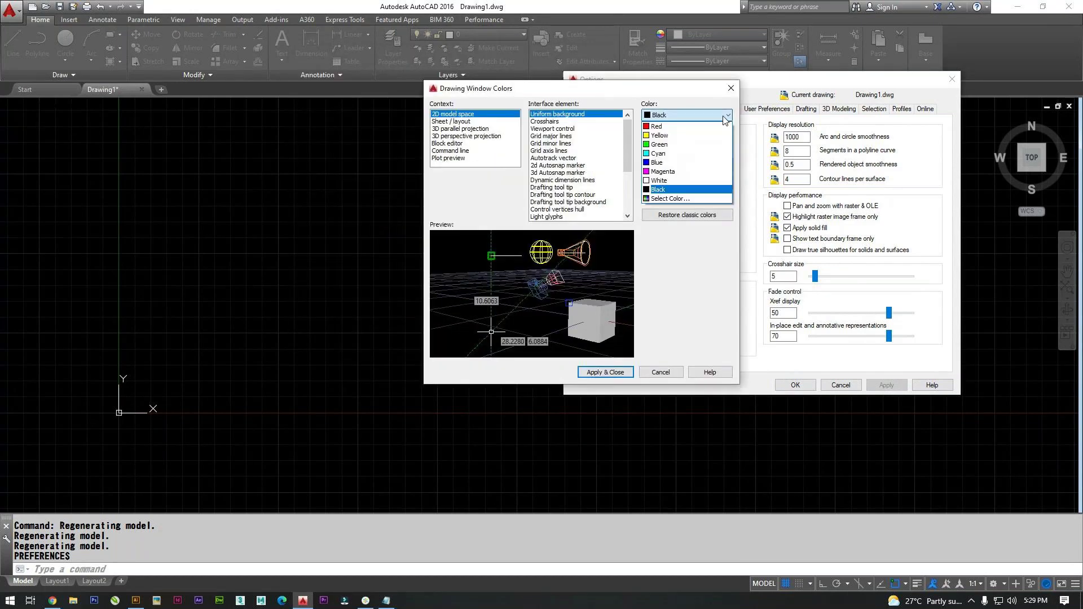
click(691, 180)
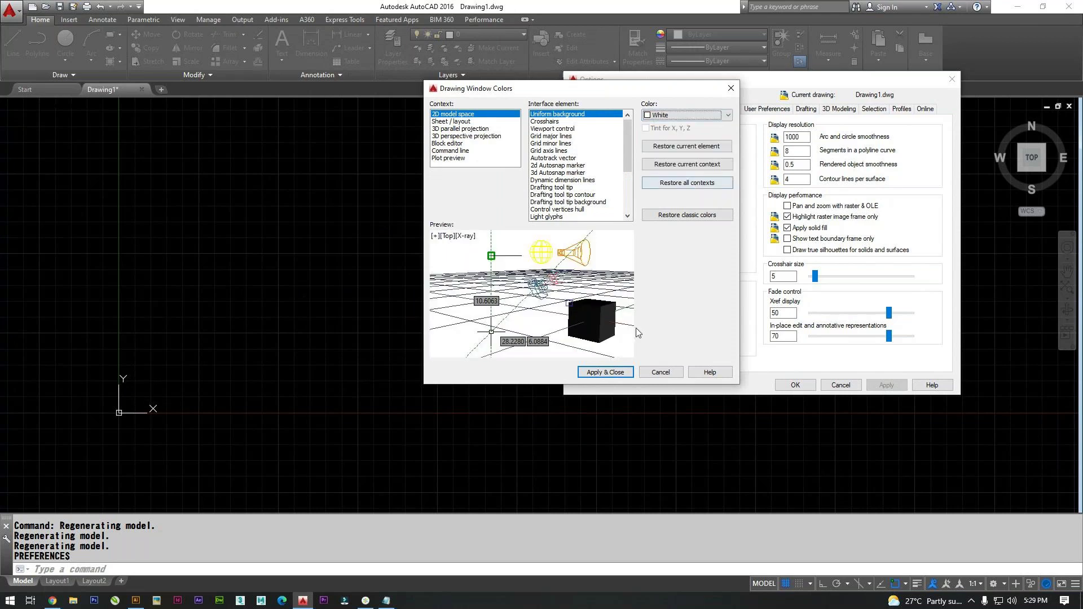
click(606, 374)
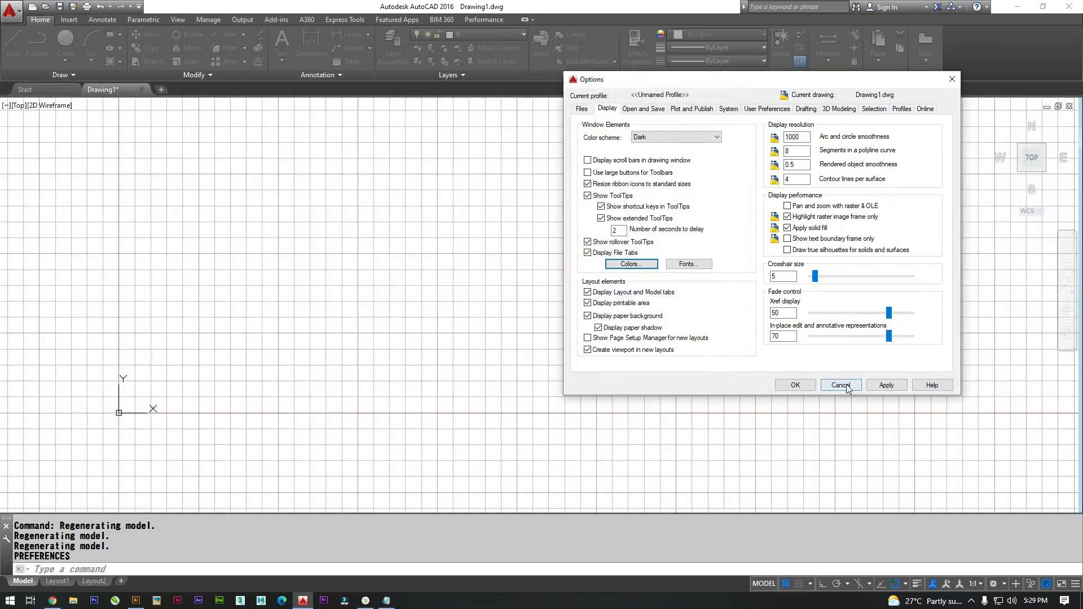
click(795, 386)
Drag empty selection windows on the white drawing, then reopen Options.
click(704, 352)
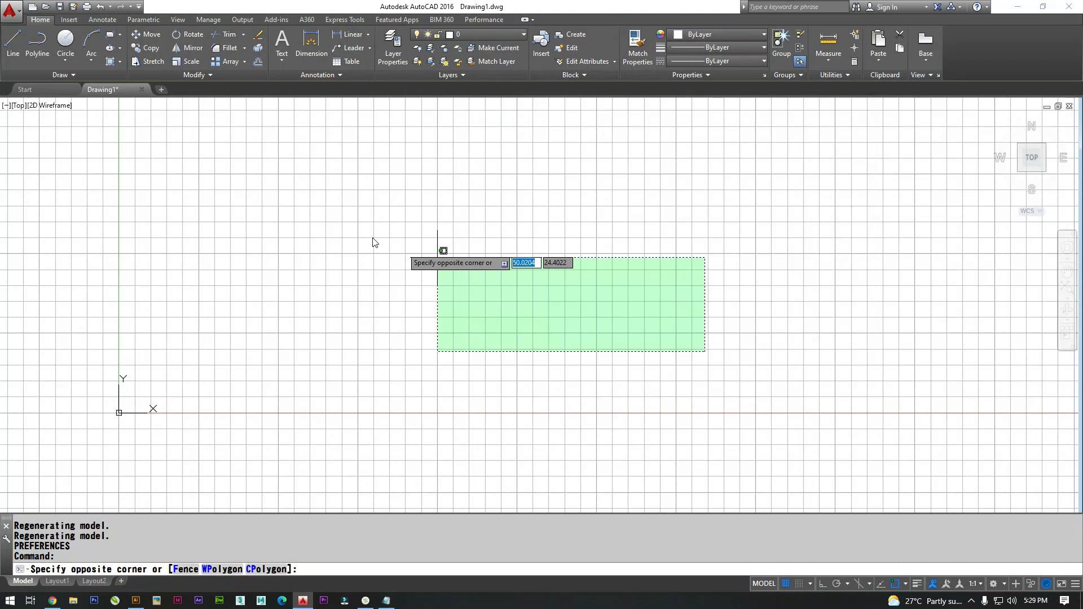
click(438, 258)
click(315, 150)
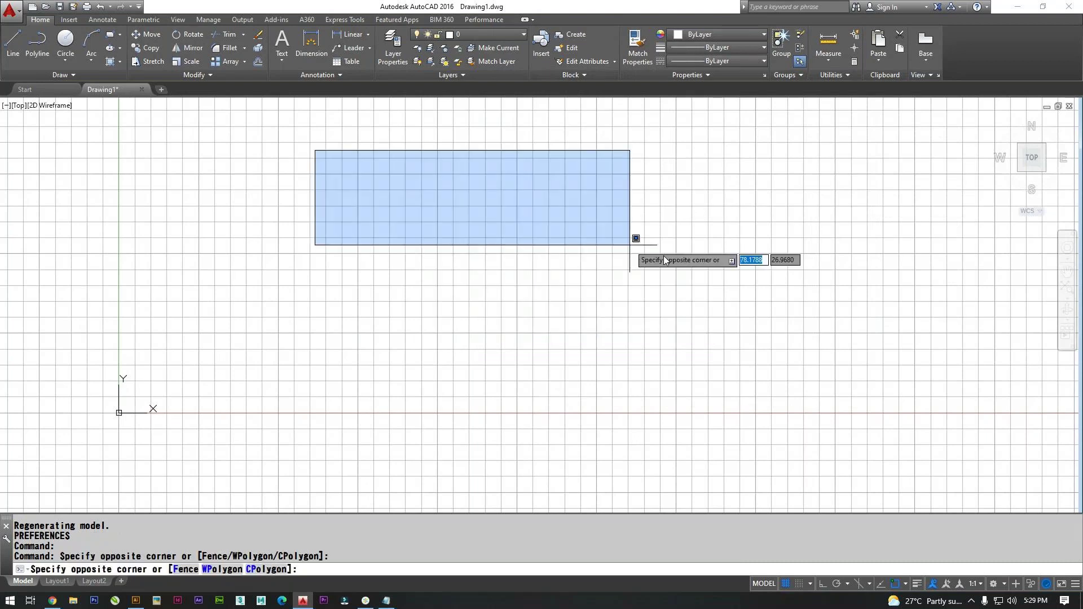
click(634, 242)
click(314, 157)
click(638, 323)
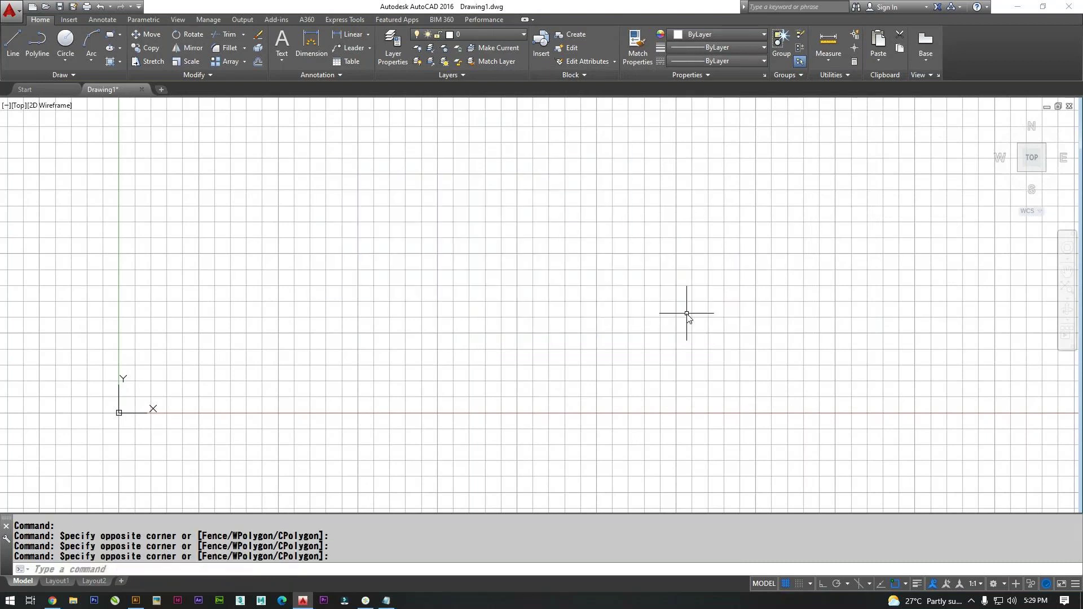
key(Return)
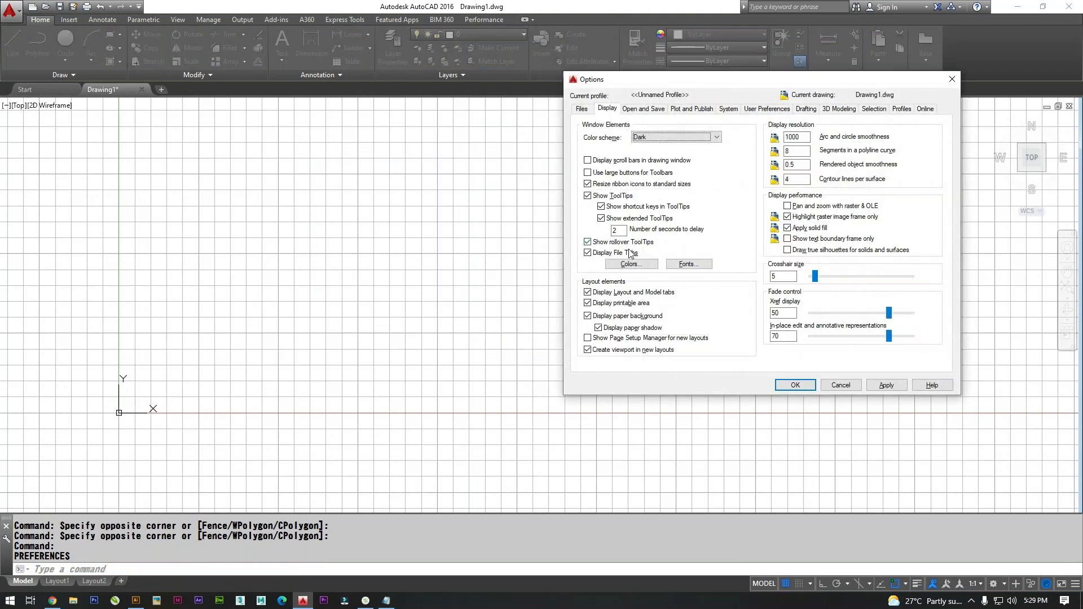
Apply a Cyan model space background colour.
click(631, 264)
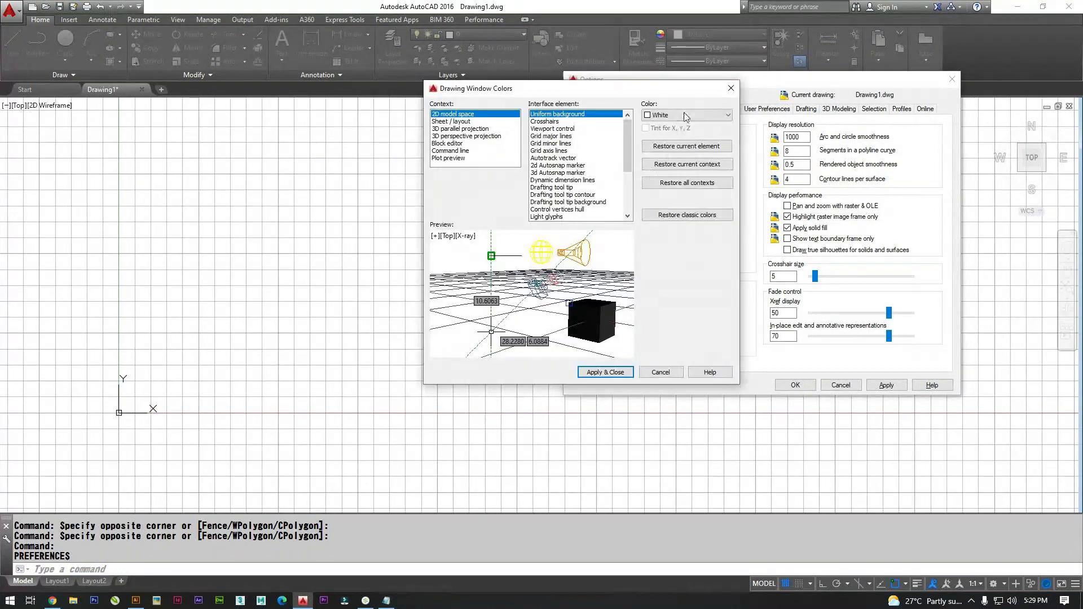
click(686, 115)
click(677, 153)
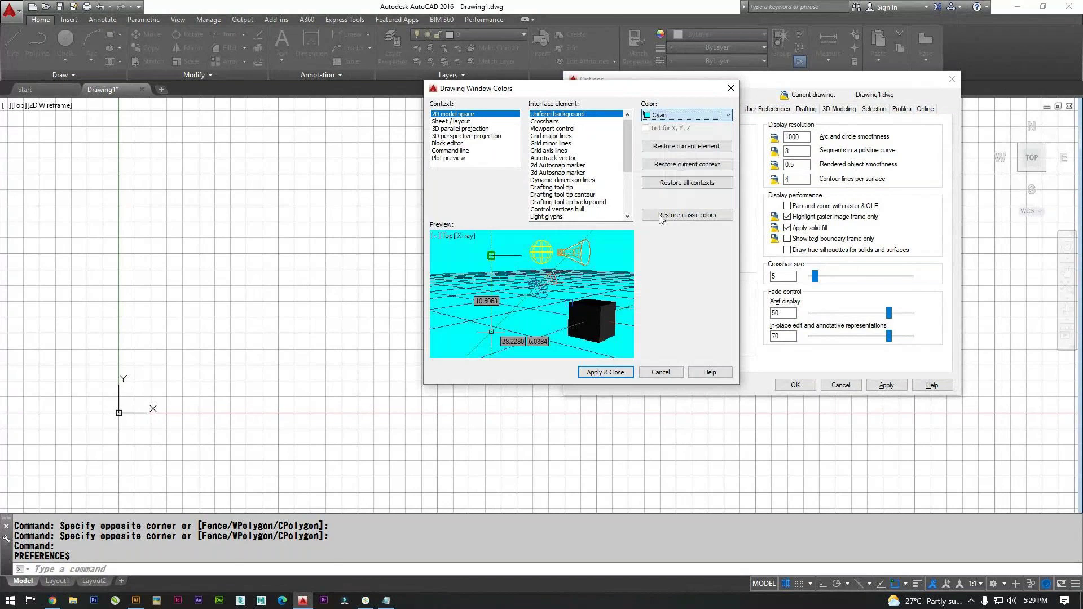
key(Return)
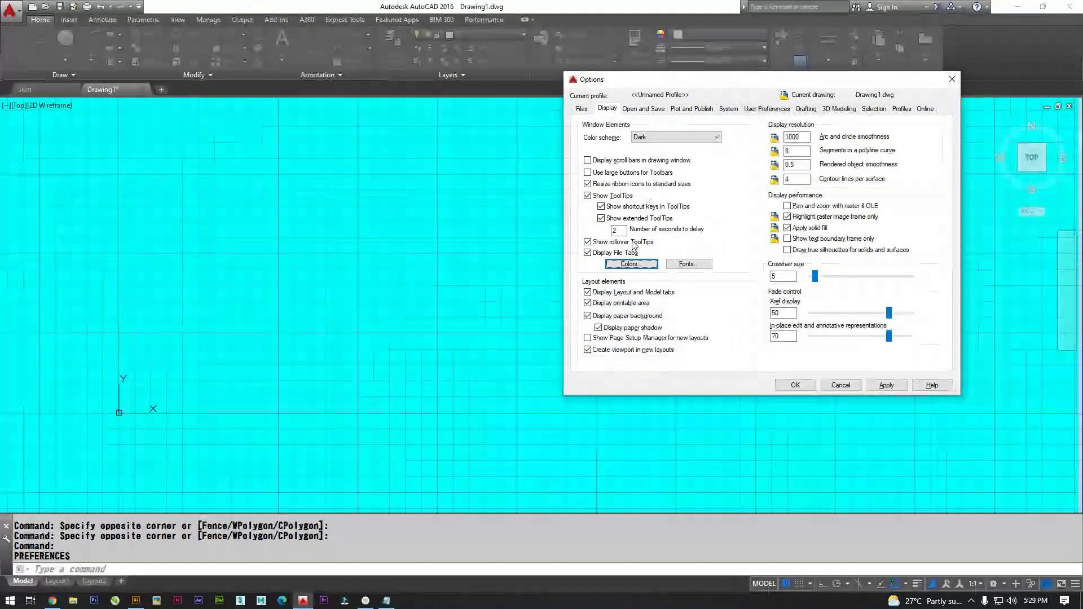
Return the model space background colour to Black.
click(631, 263)
click(668, 117)
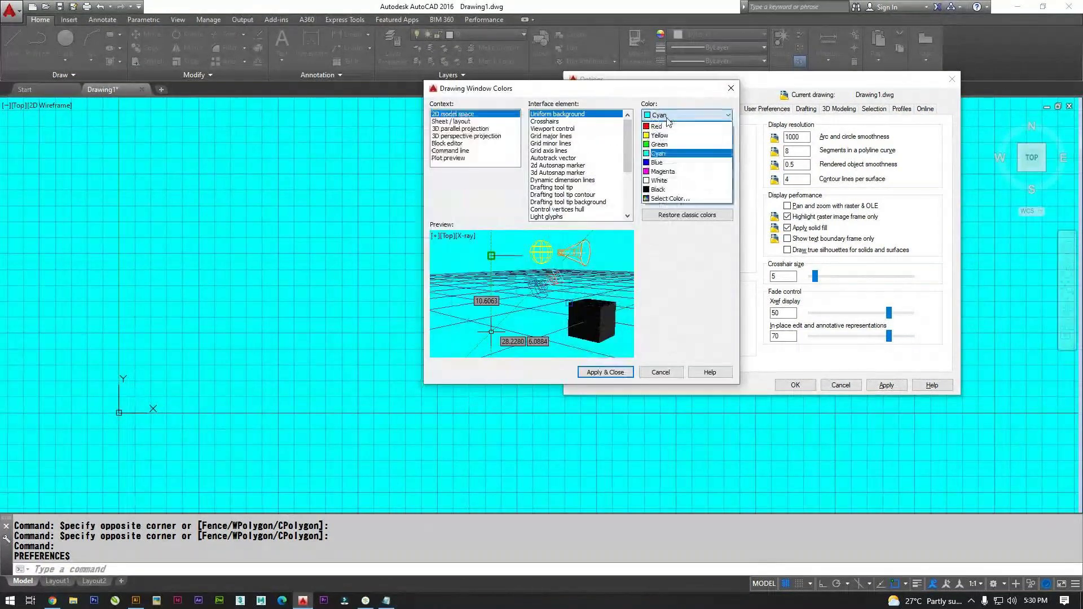
click(663, 189)
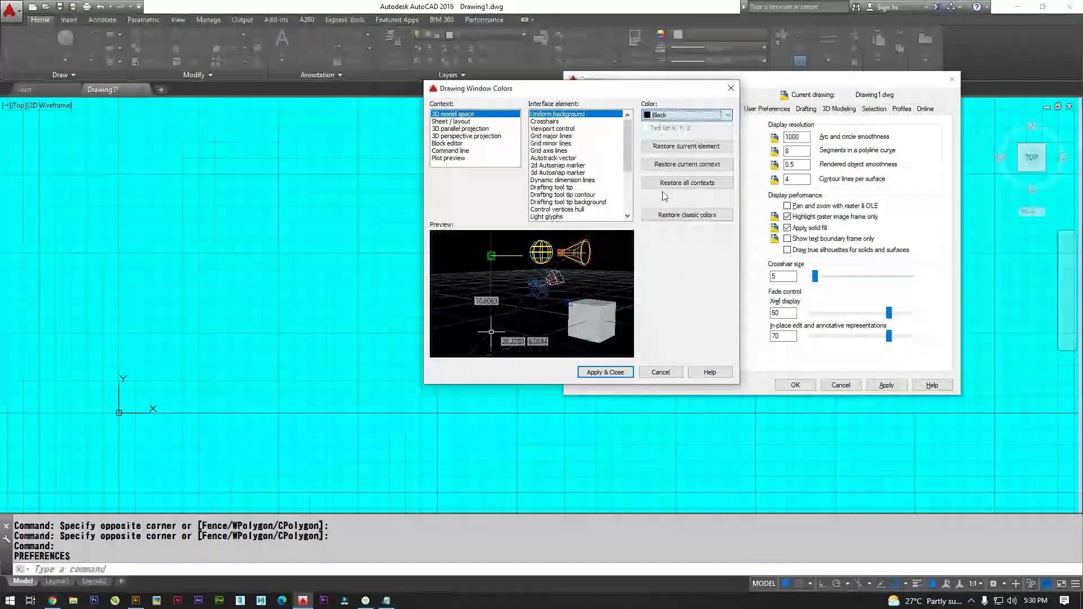
click(606, 372)
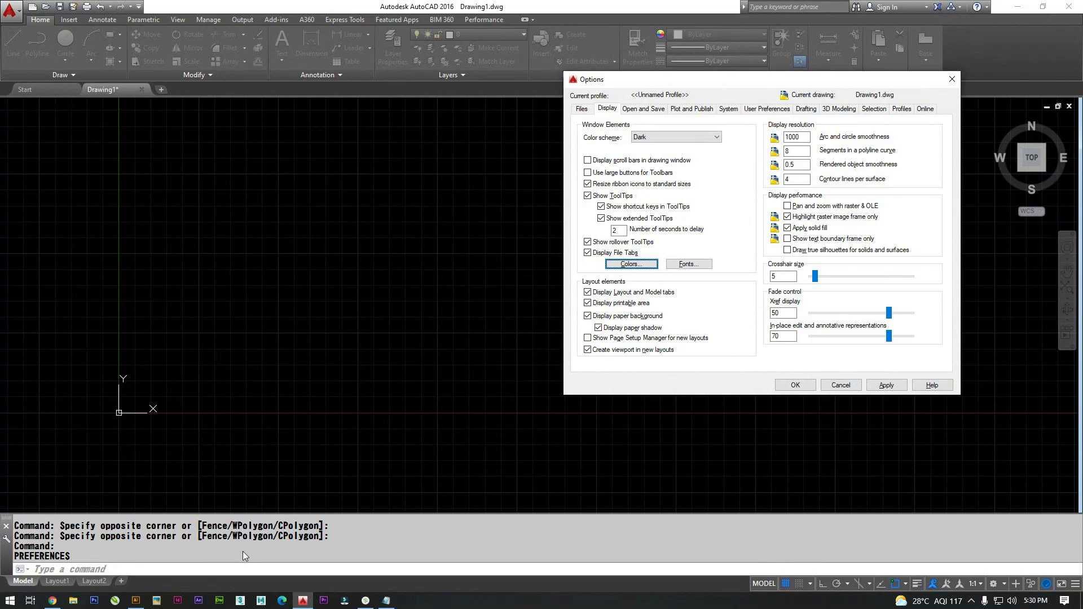
click(690, 264)
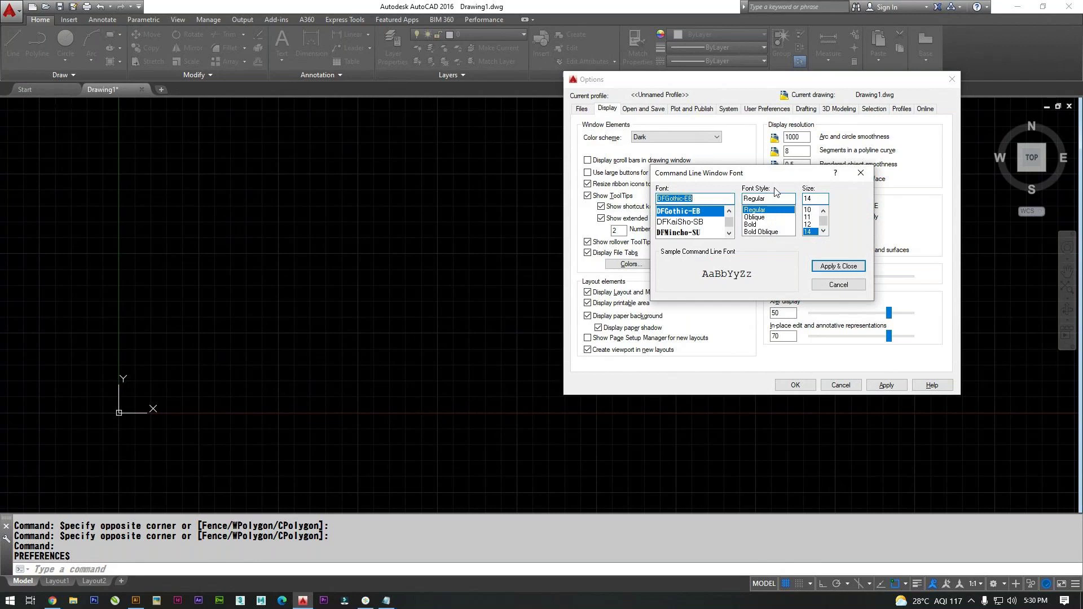
Apply a bold, size 14 DFMincho-SU font to the command line.
click(435, 231)
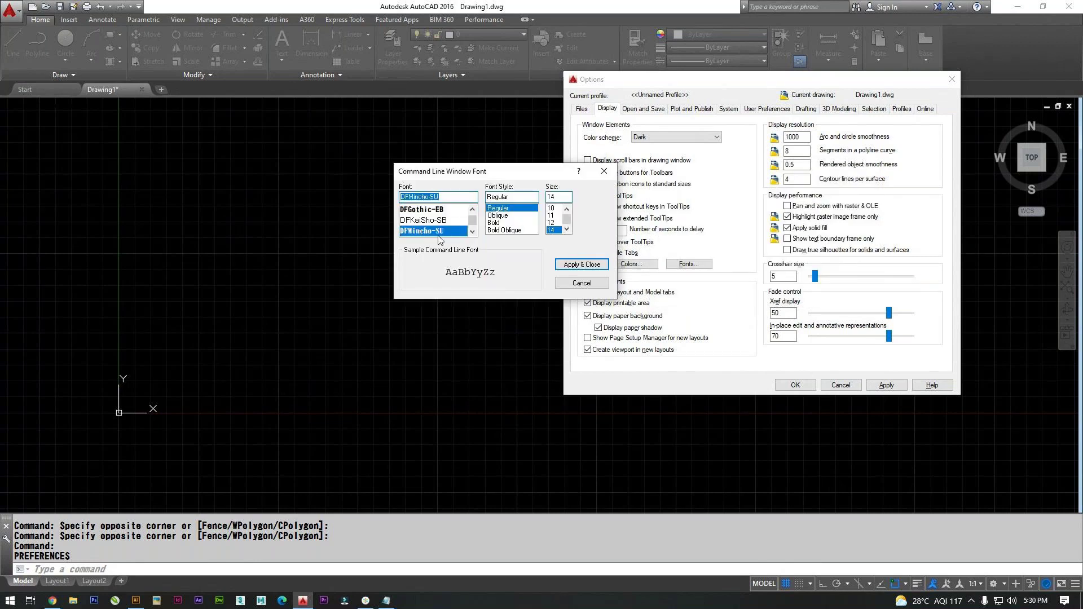
click(553, 230)
click(500, 223)
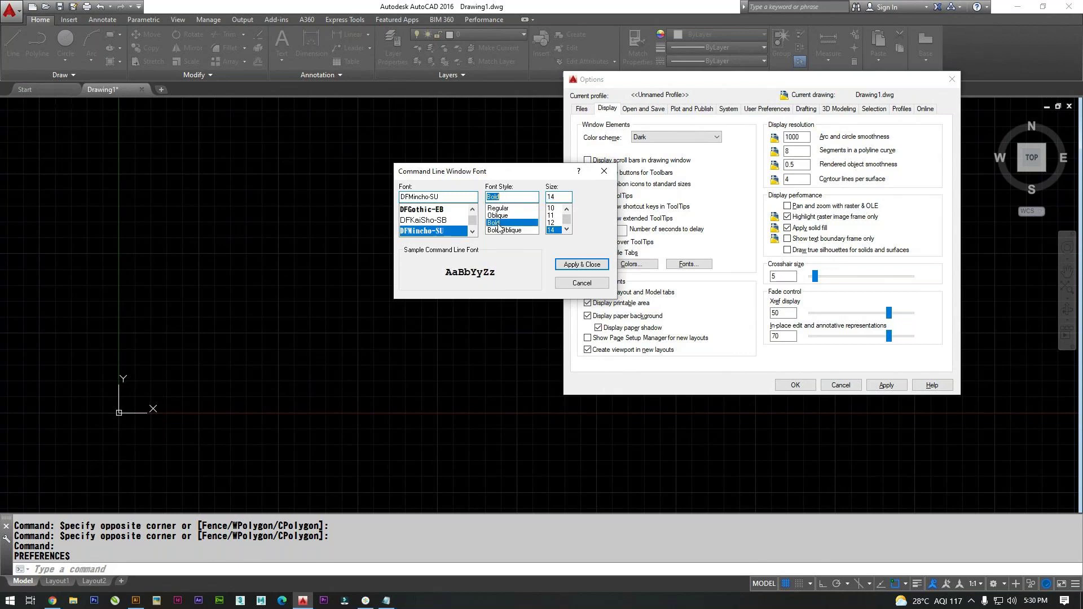
click(580, 267)
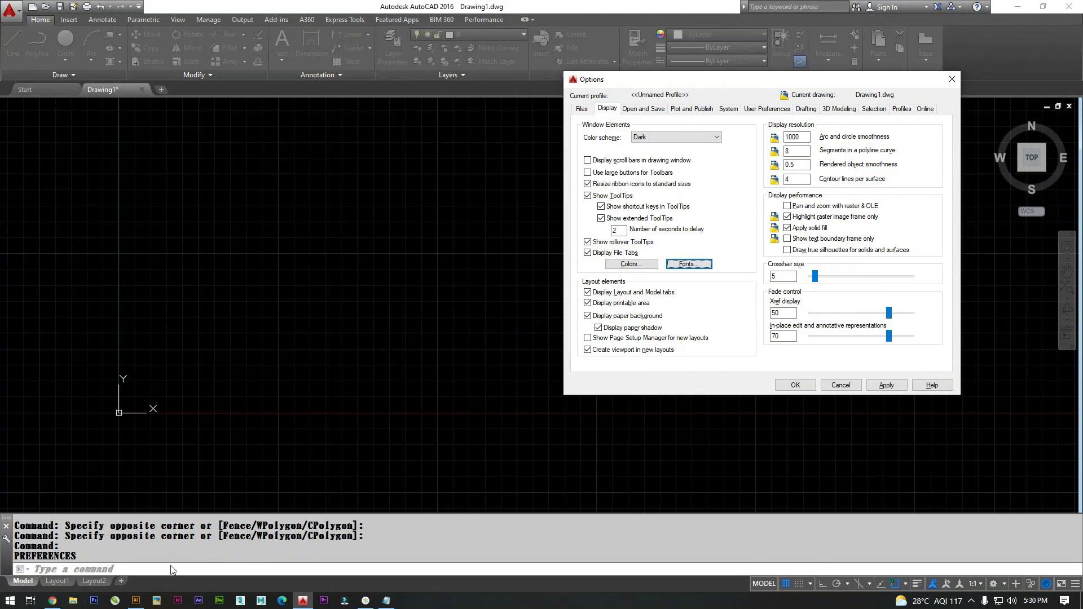
Change the command line font to Lucida Console and apply it.
click(697, 265)
click(684, 222)
scroll(685, 231, down, 5)
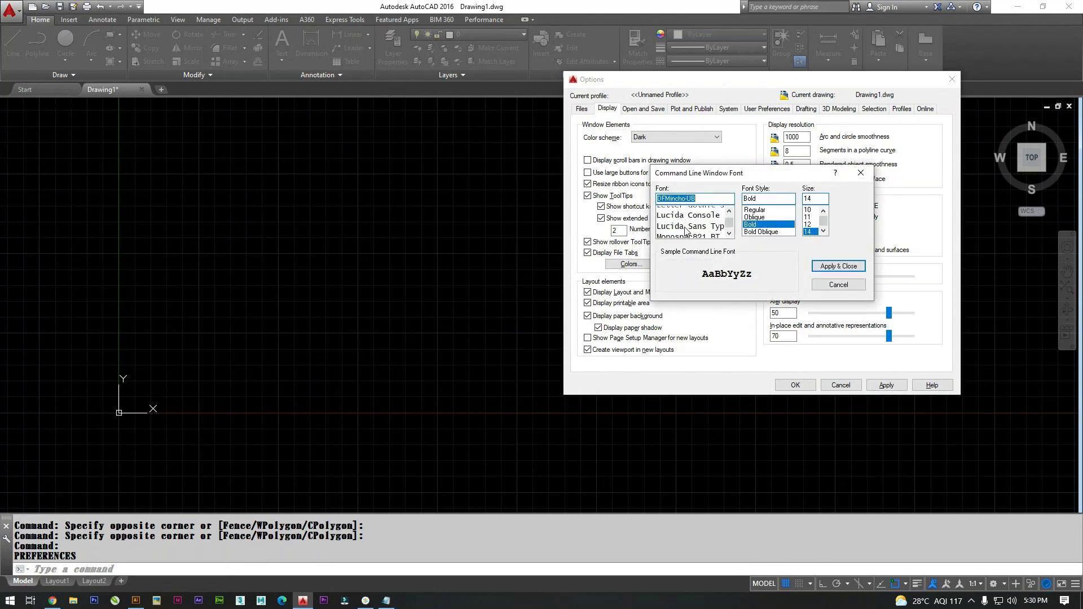
click(685, 227)
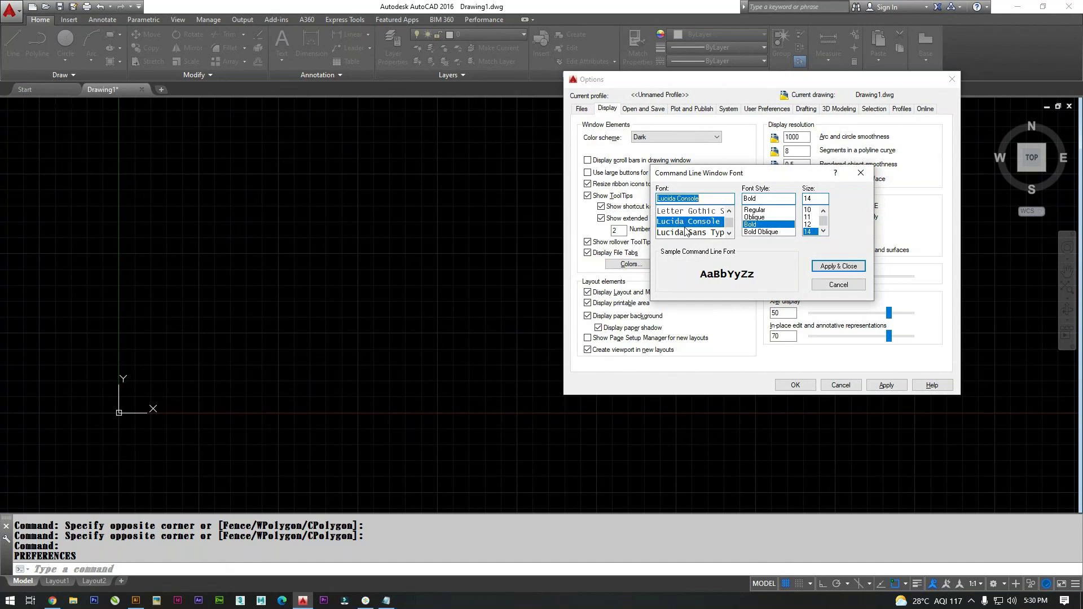
key(Return)
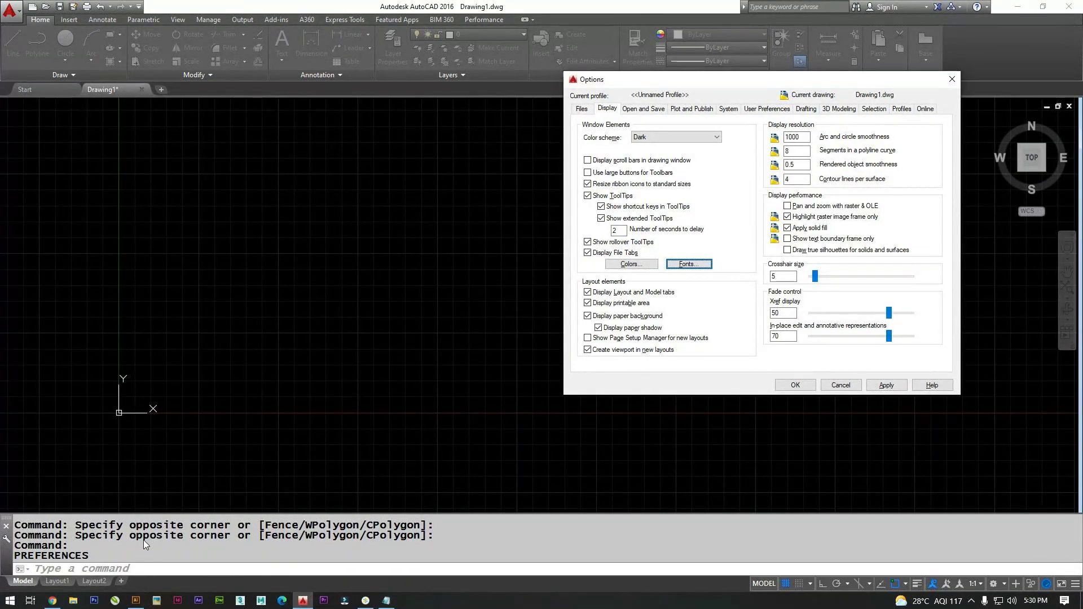
Close Options with OK and check the command history in the new font.
click(797, 384)
click(797, 388)
drag(69, 536, 56, 596)
click(109, 553)
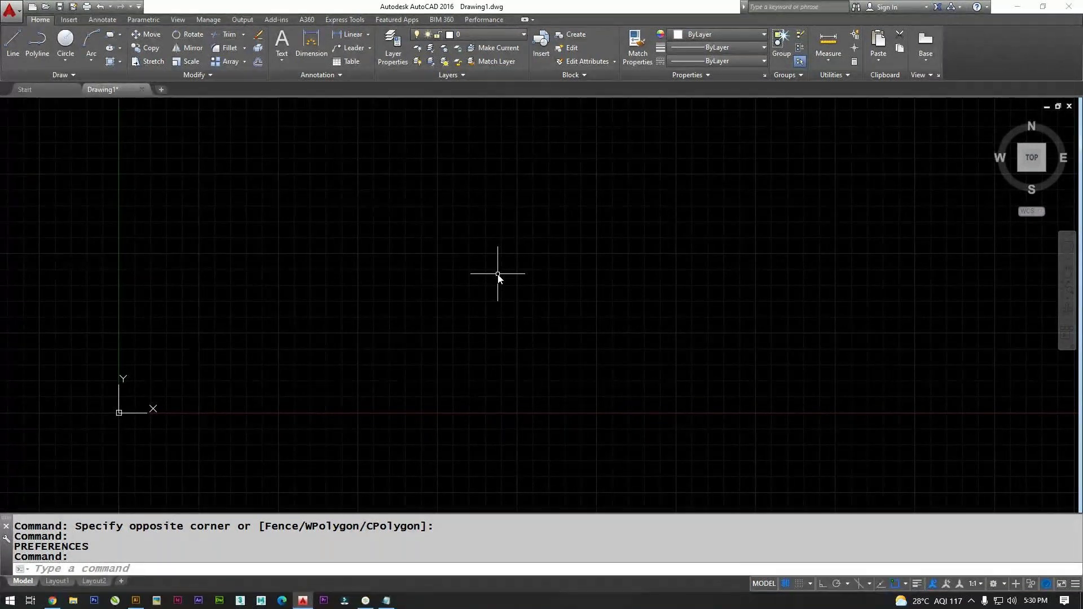
key(alt+Tab)
Trim the third note to PREFERENCES and add the note Crosshair below it.
drag(337, 181, 162, 192)
key(Return)
key(Return)
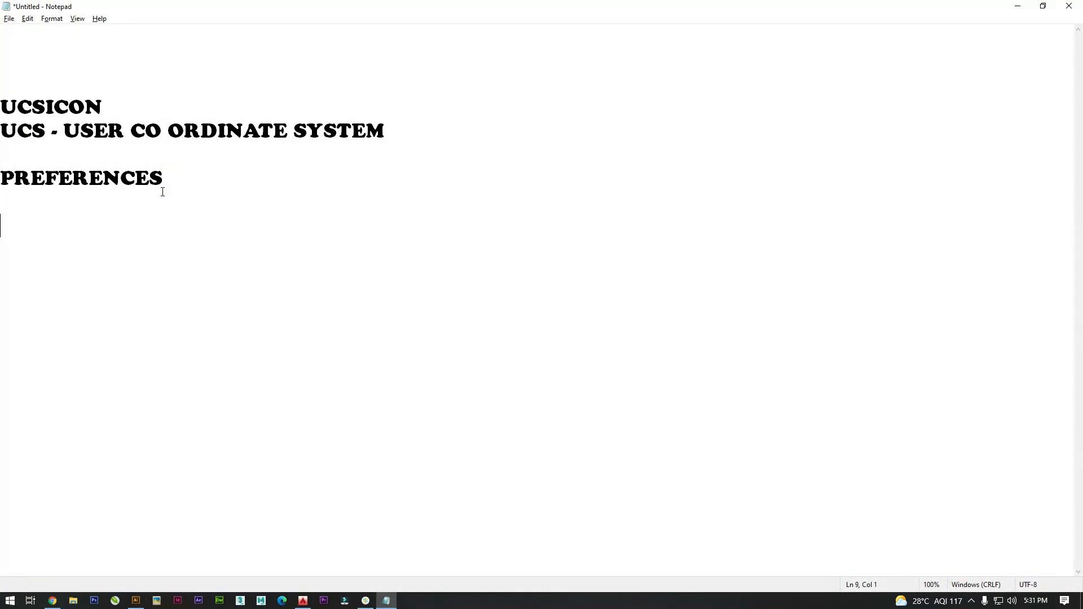
text(Cross)
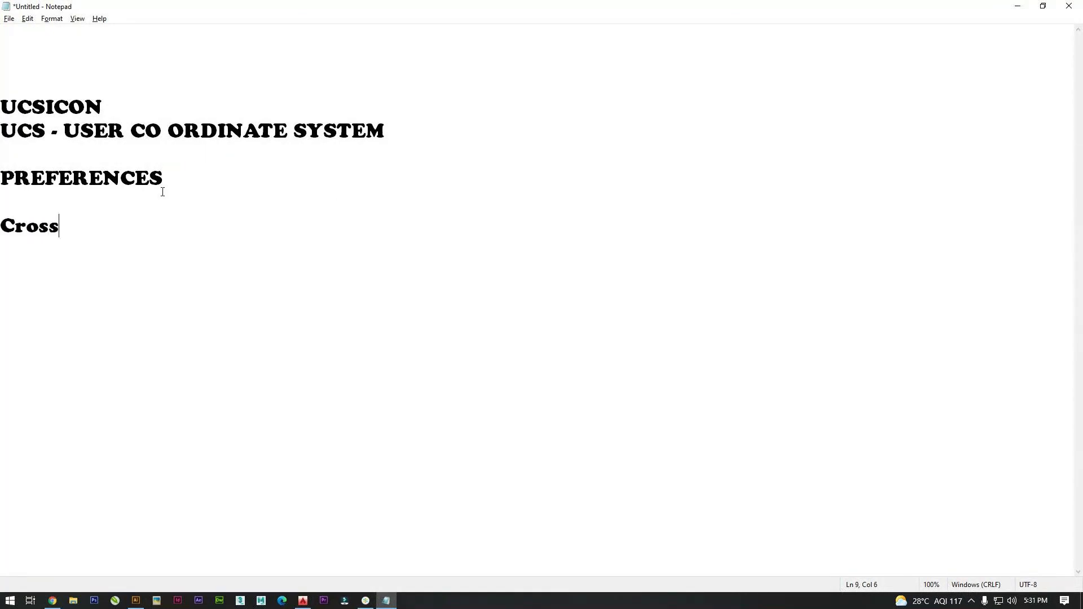
text(hair)
drag(113, 232, 1, 226)
click(109, 230)
key(alt+Tab)
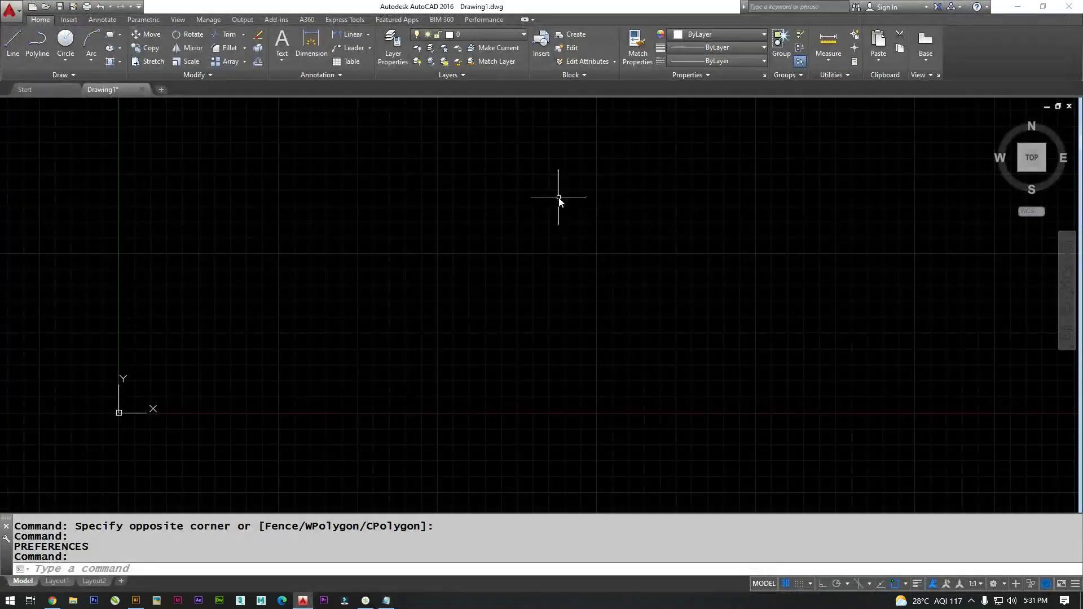
key(Return)
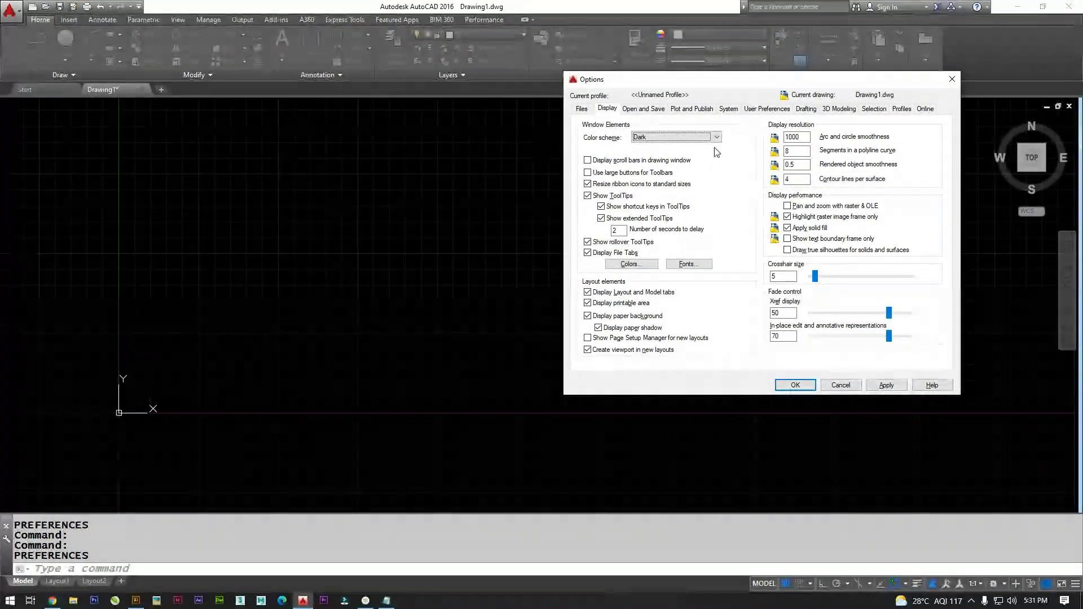
drag(691, 86, 649, 93)
click(737, 284)
drag(737, 284, 700, 290)
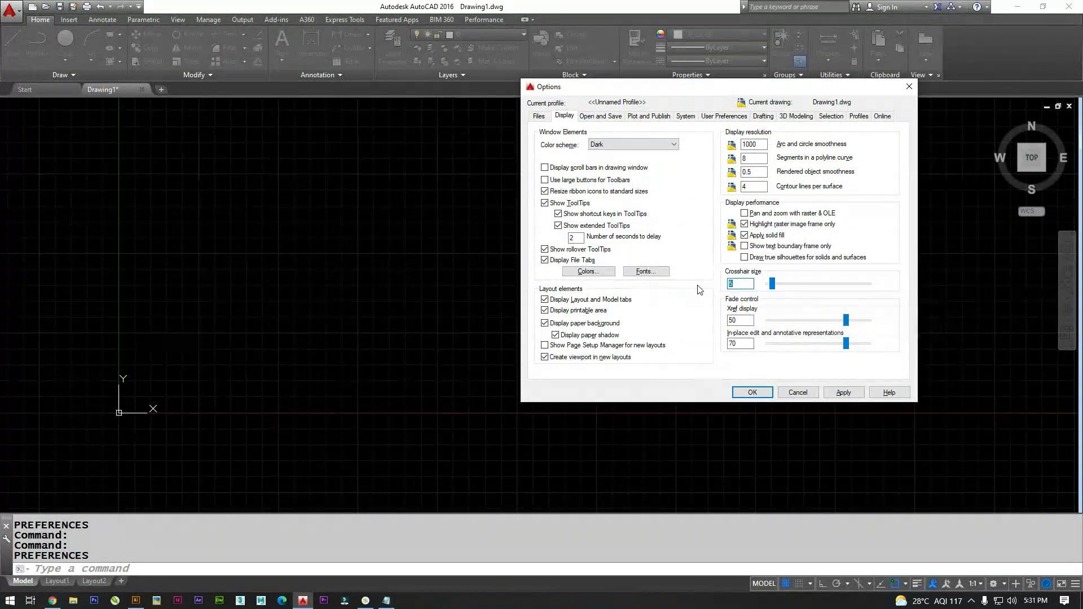
text(3335)
key(BackSpace)
key(BackSpace)
text(5)
click(753, 392)
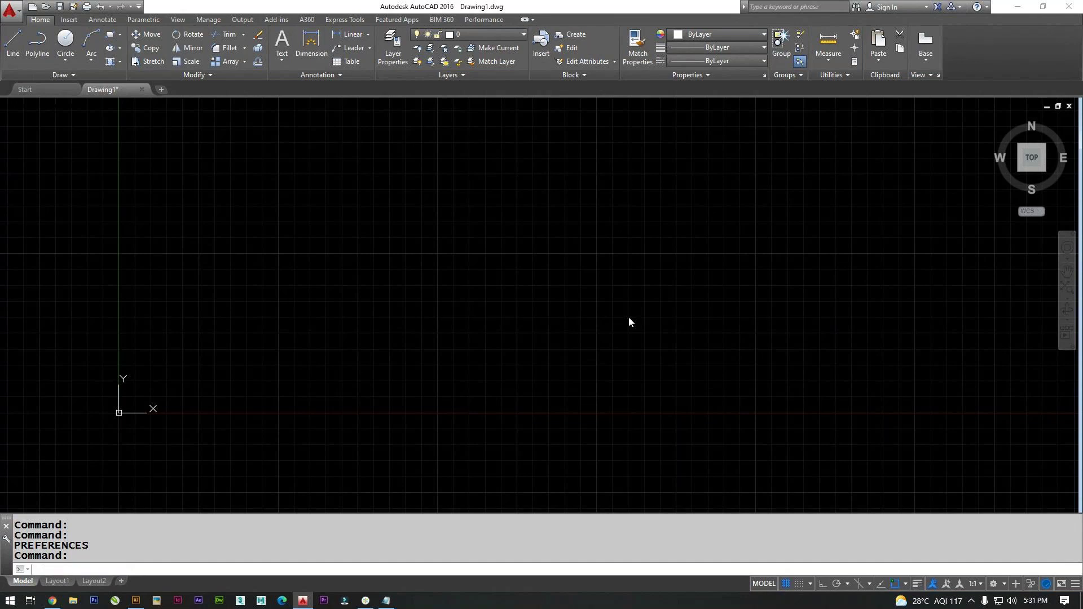
key(Return)
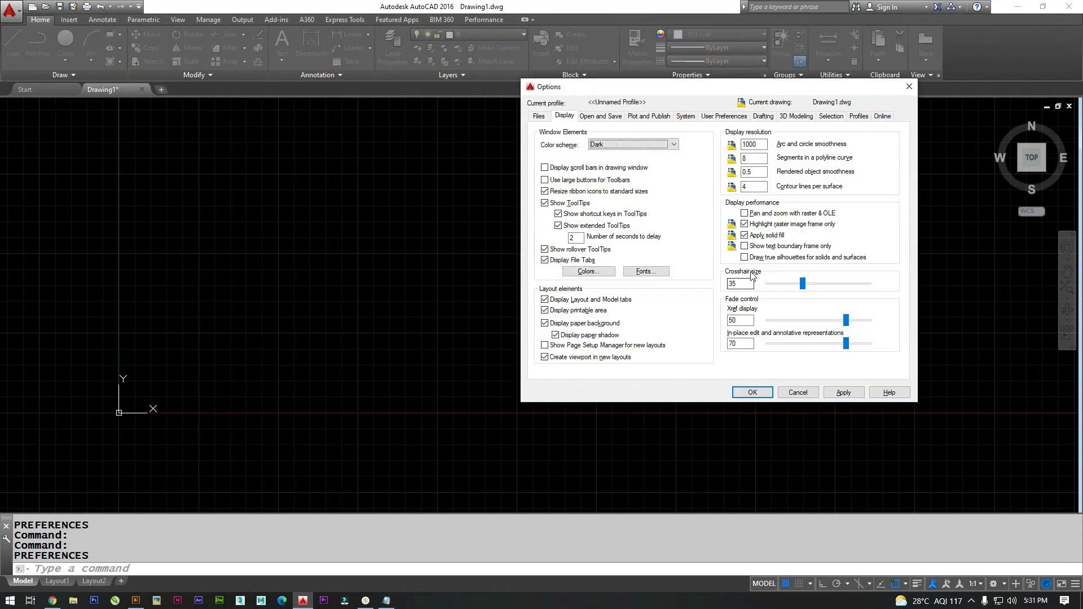
click(743, 283)
key(BackSpace)
click(838, 394)
click(769, 397)
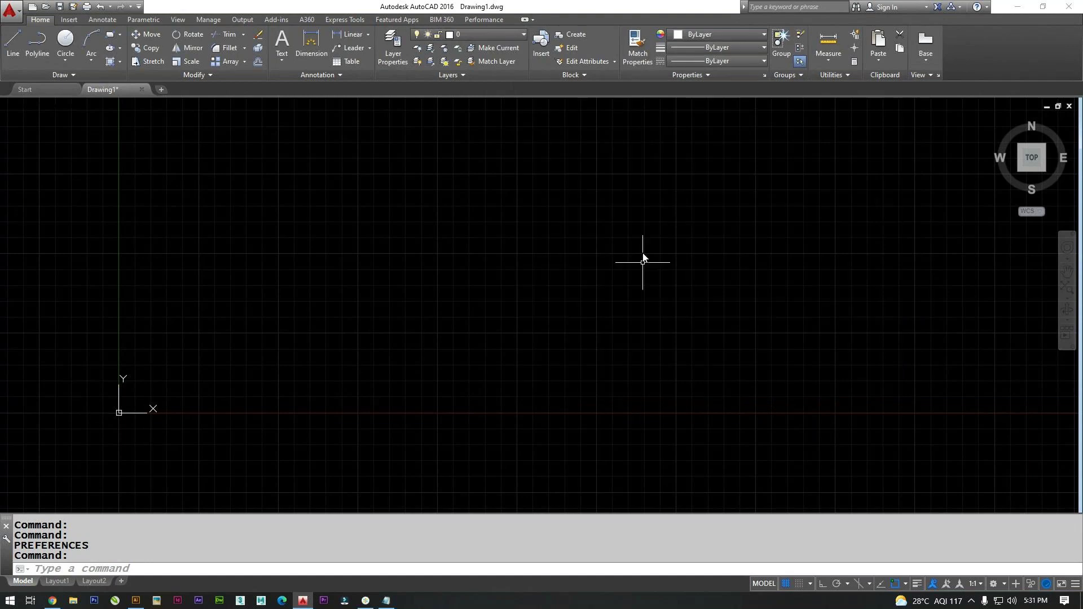
middle_drag(641, 253, 623, 316)
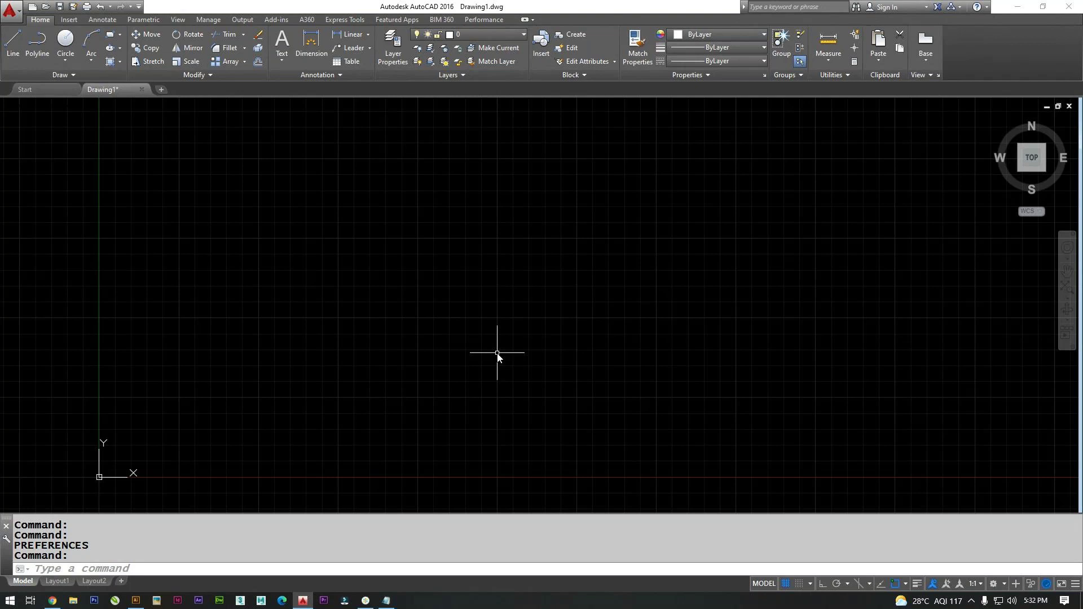
Open Drawing Units with UNITS and keep the length type as Decimal.
text(units)
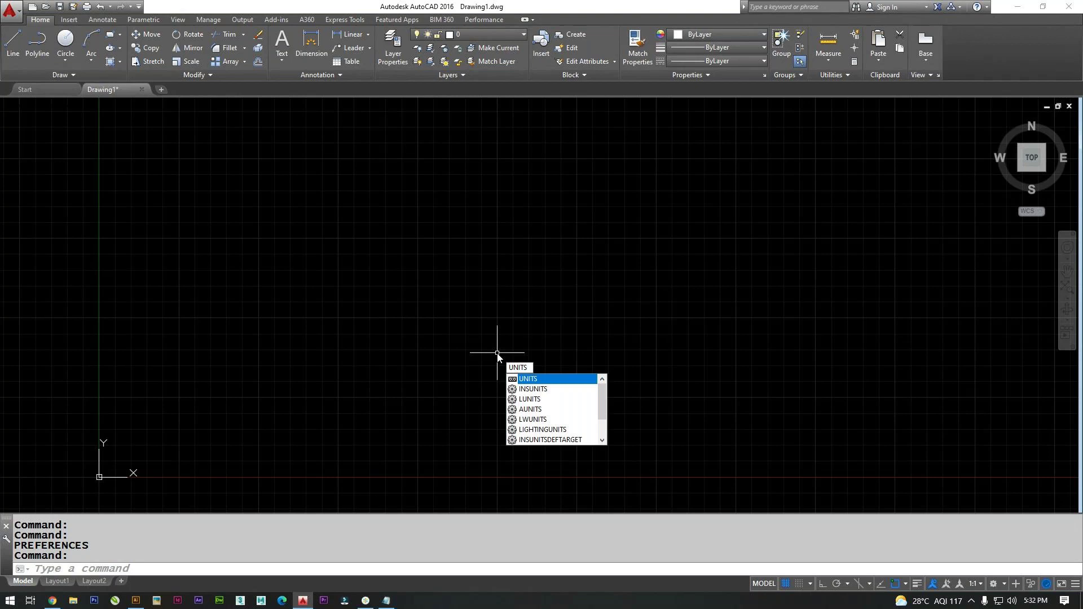
key(Return)
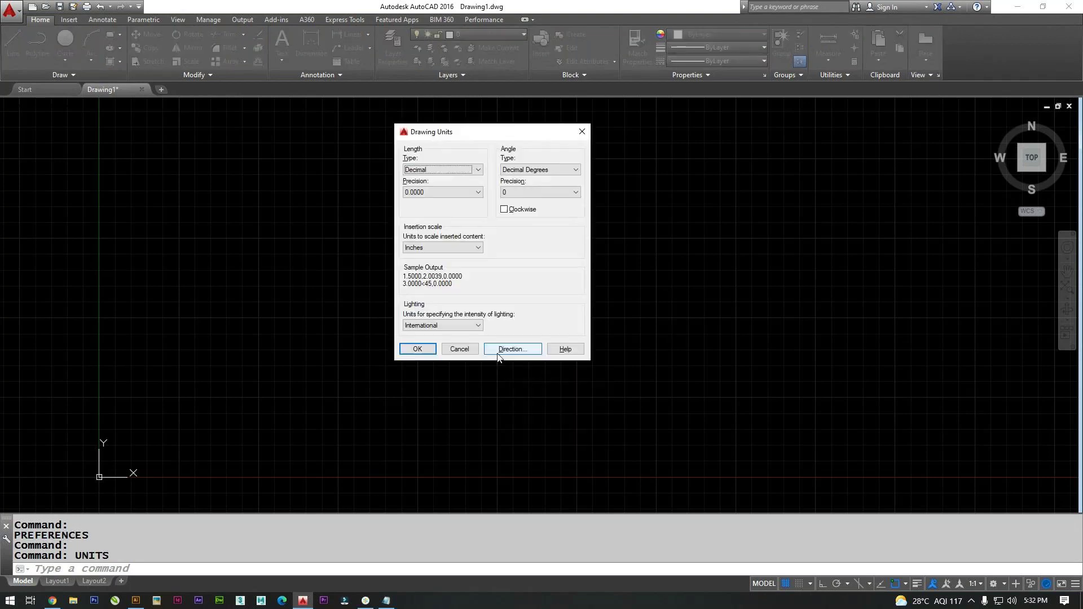
mouse_move(507, 135)
mouse_down()
mouse_move(560, 135)
mouse_move(567, 188)
mouse_move(632, 169)
mouse_move(600, 155)
mouse_up()
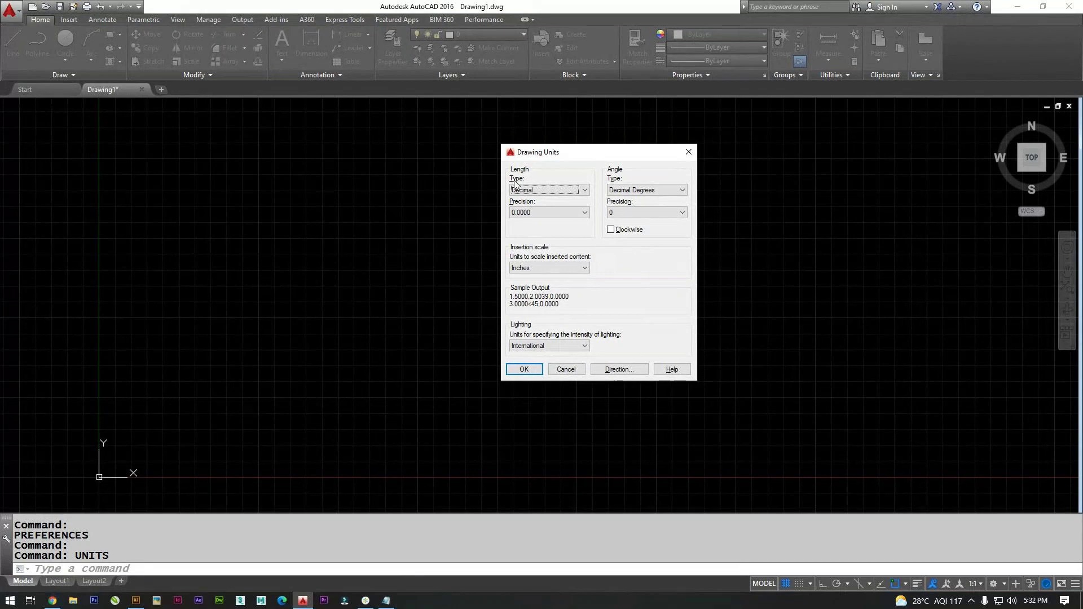
click(584, 191)
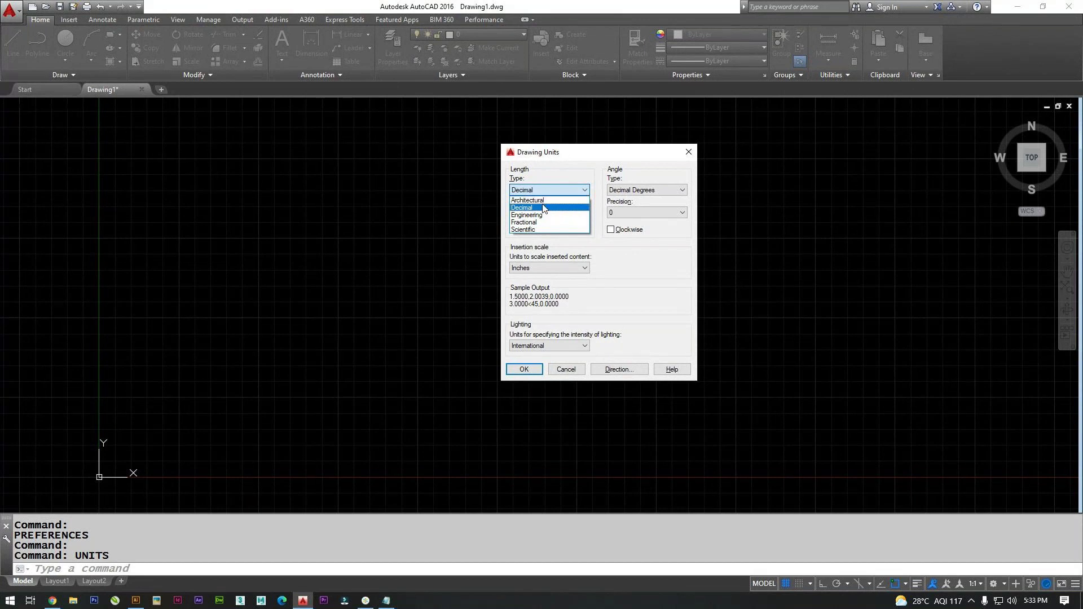
click(542, 208)
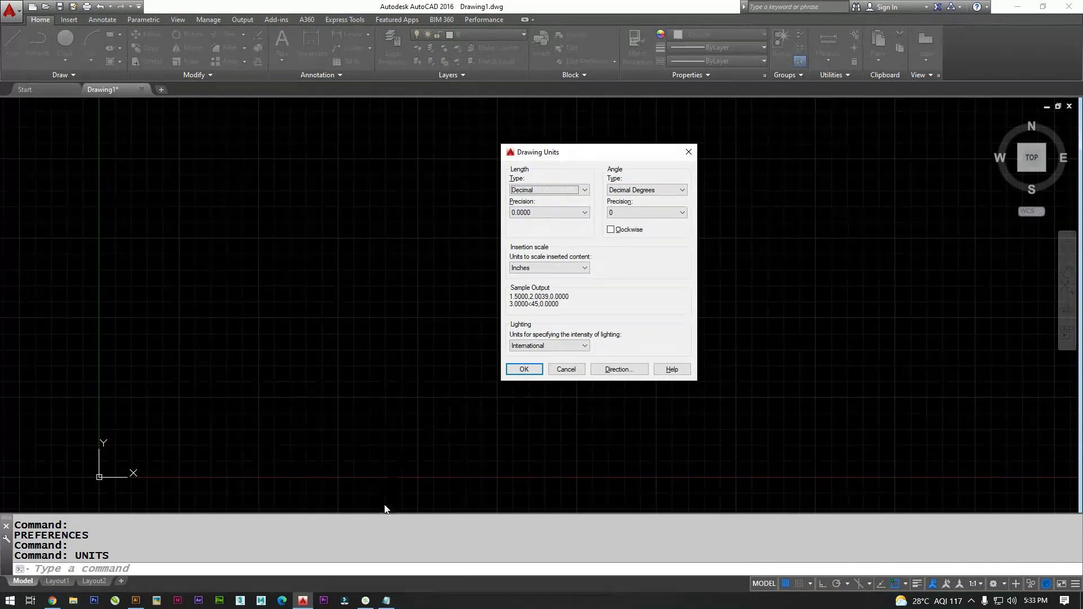
click(366, 600)
click(365, 600)
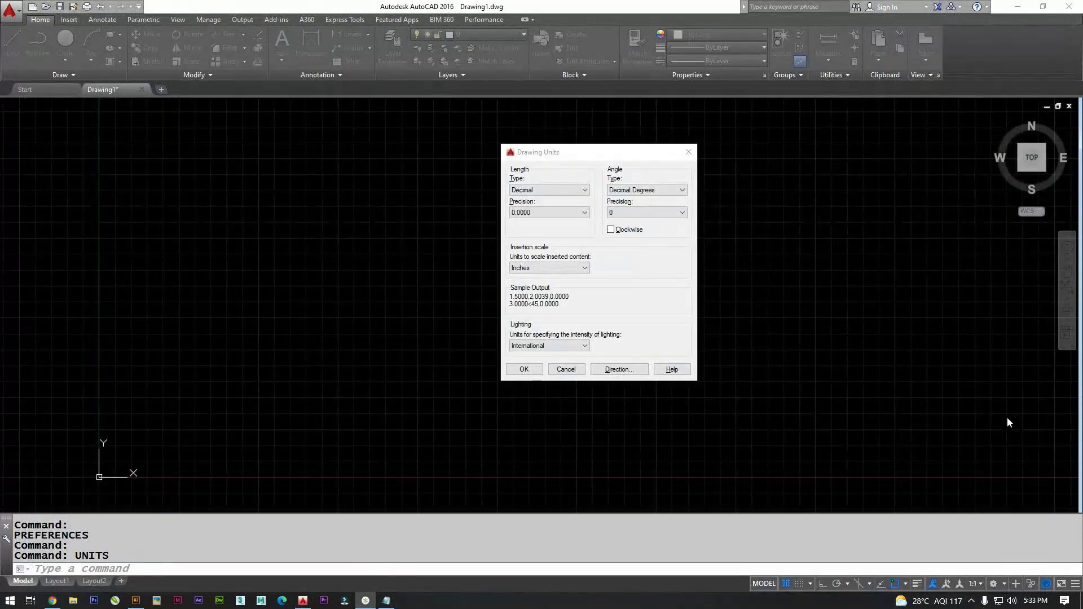
click(986, 402)
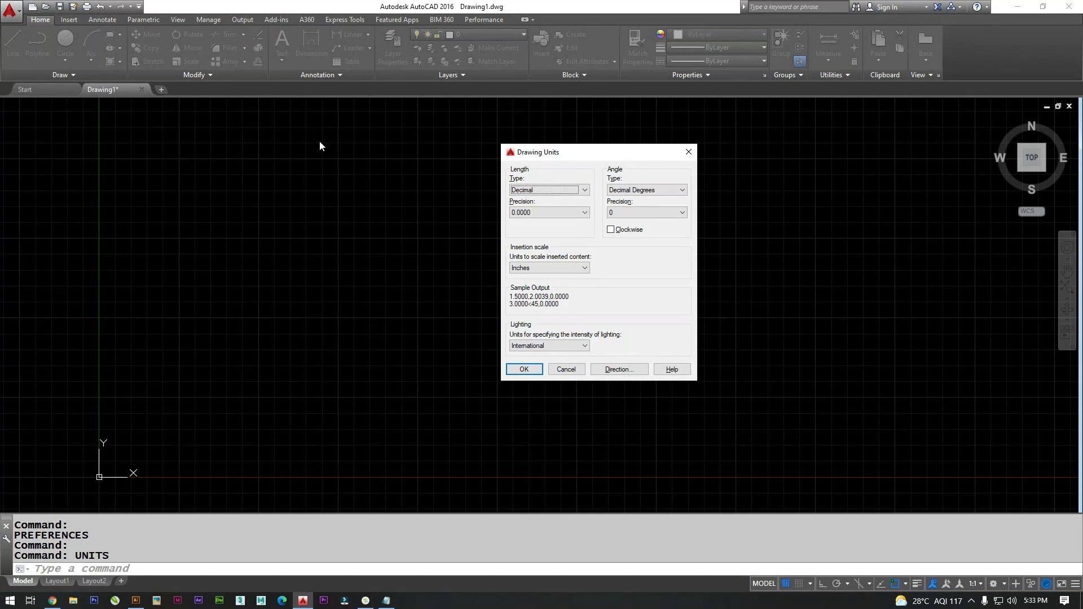
Set the Drawing Units length precision to 0.
click(367, 601)
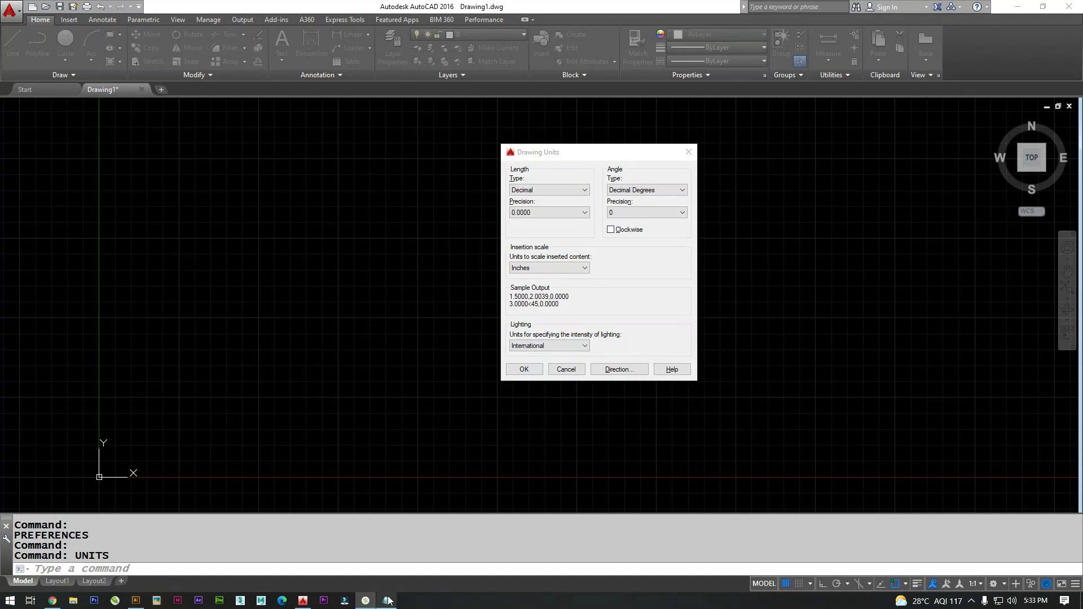
click(407, 343)
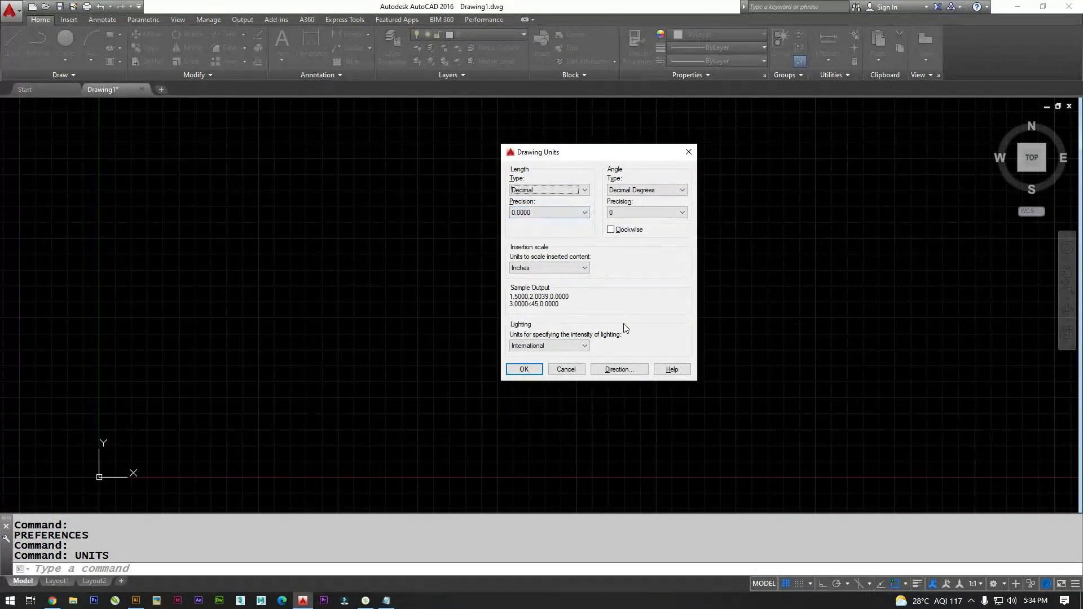
click(585, 213)
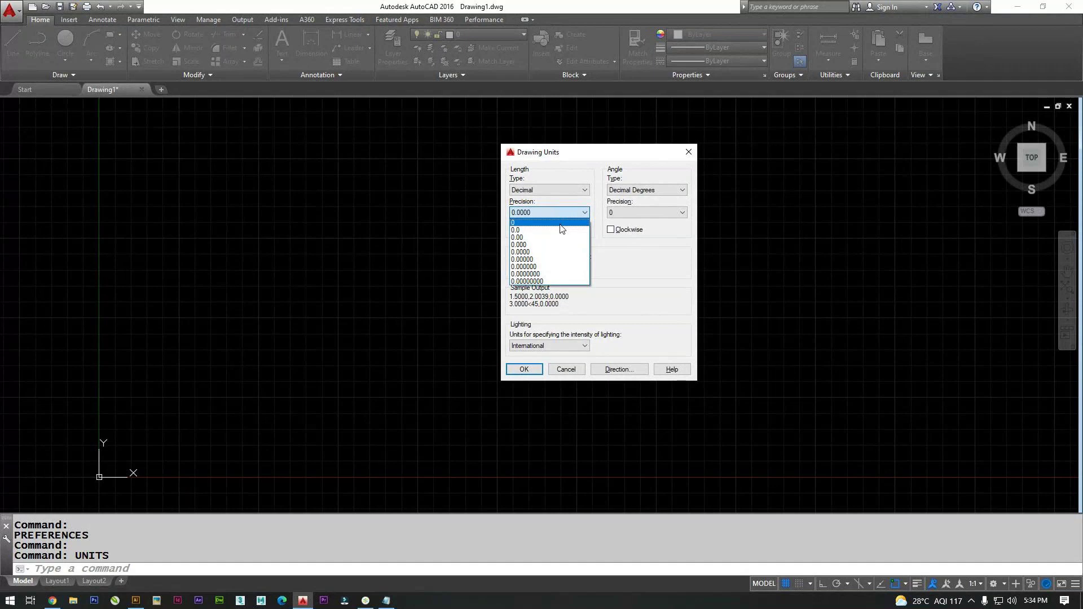
click(561, 225)
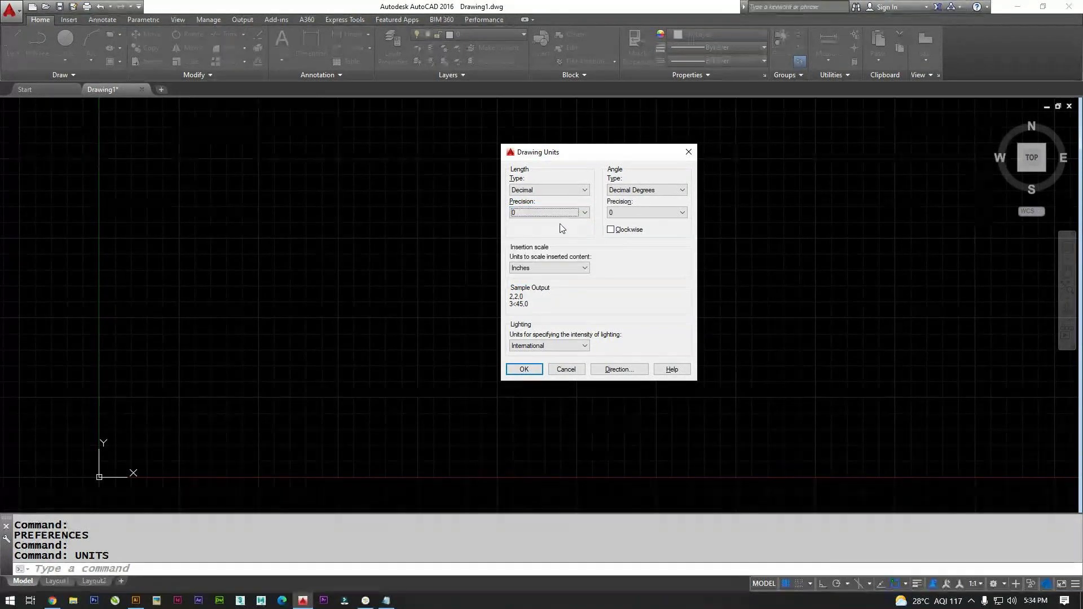
click(565, 213)
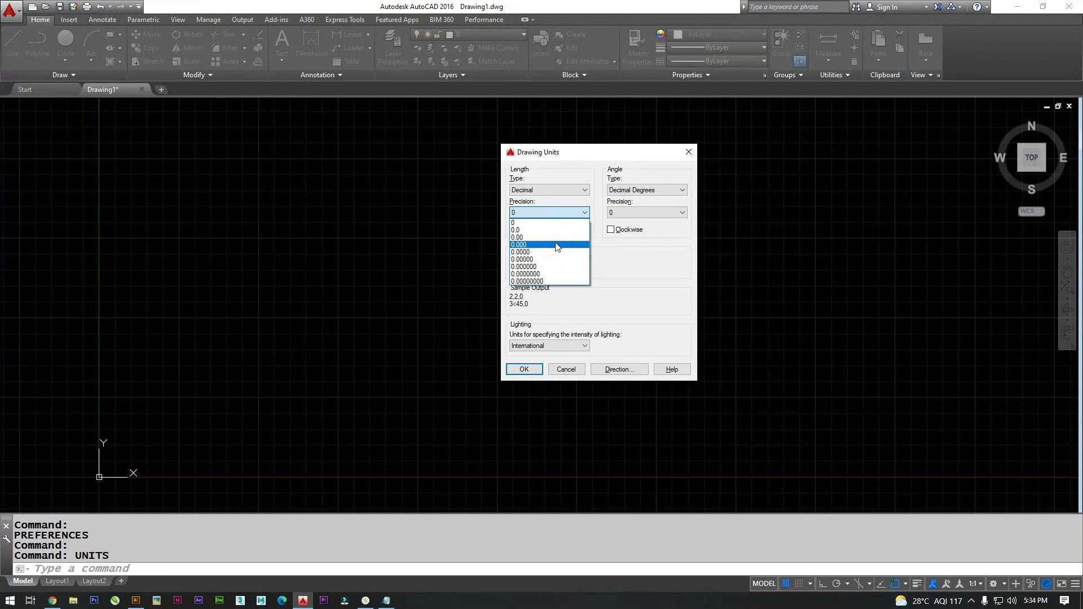
click(556, 225)
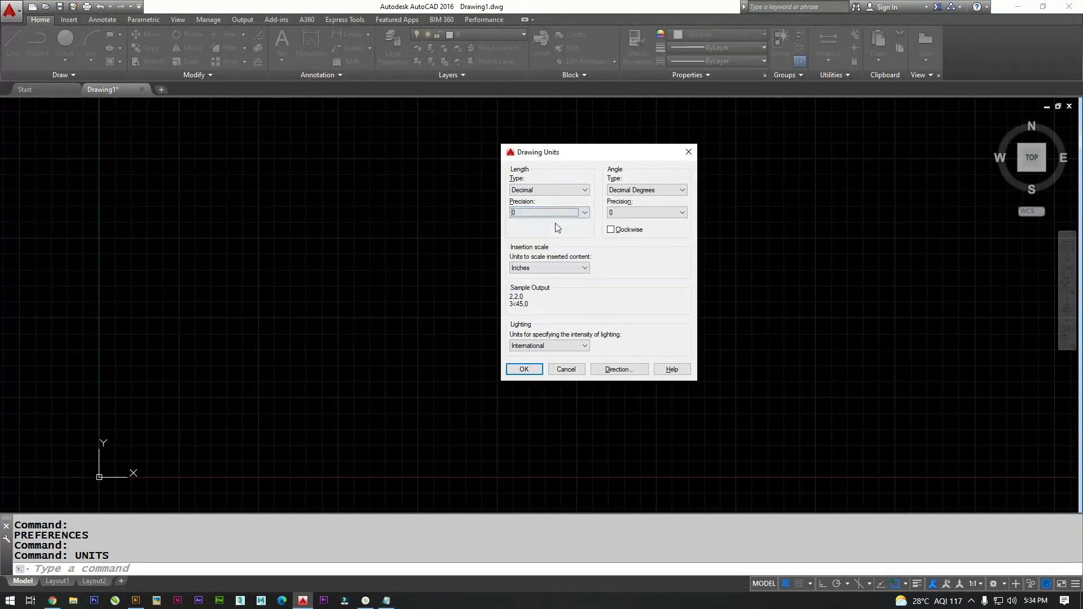
Try Millimeters and Feet as insertion scale, settle on Inches, and apply the units with 0 precision.
click(586, 270)
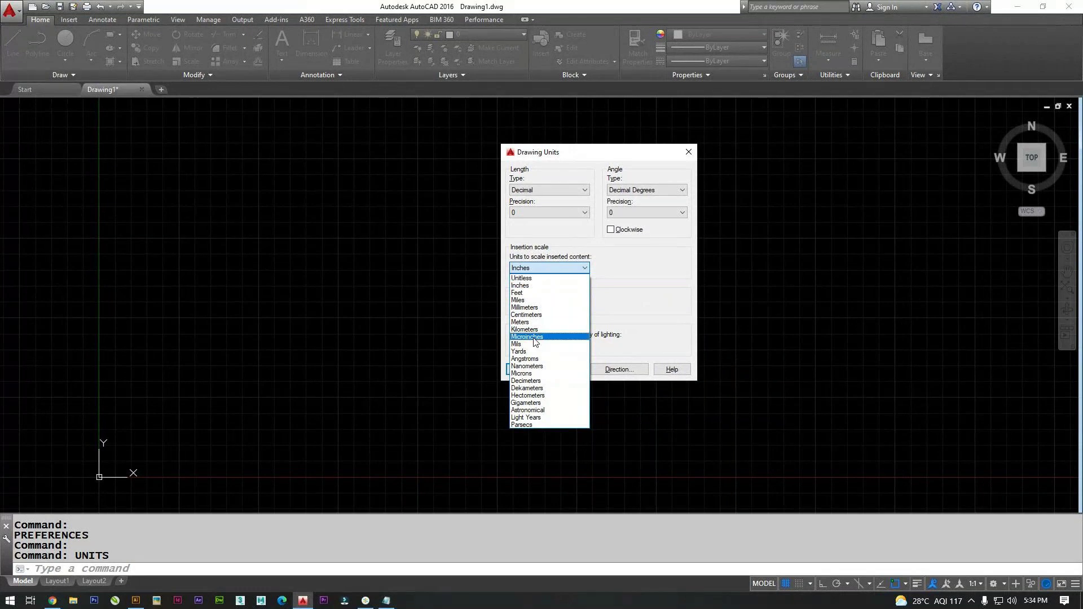
click(533, 308)
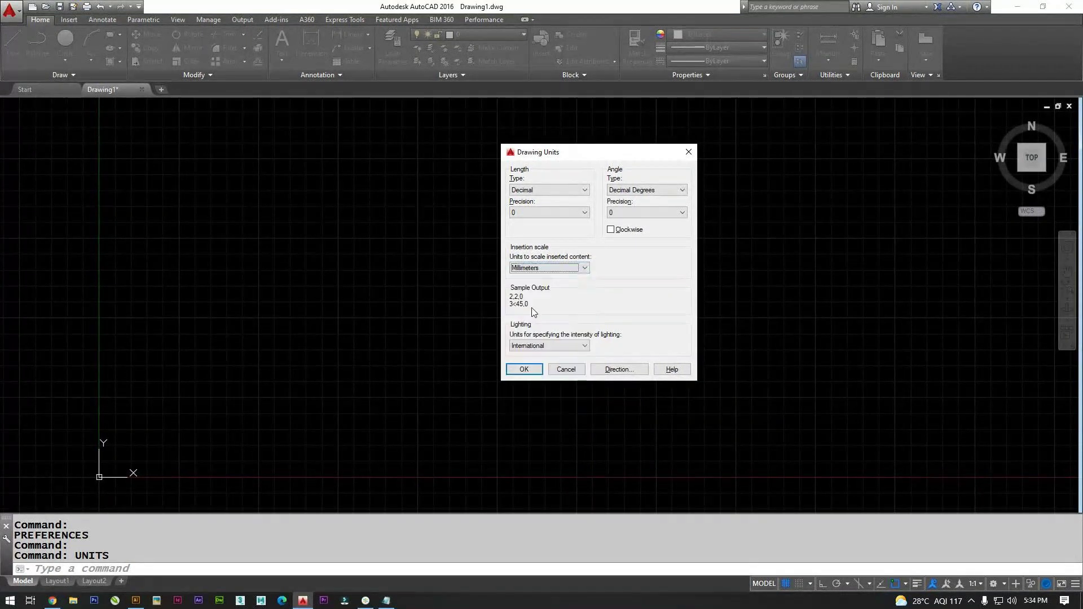
click(559, 267)
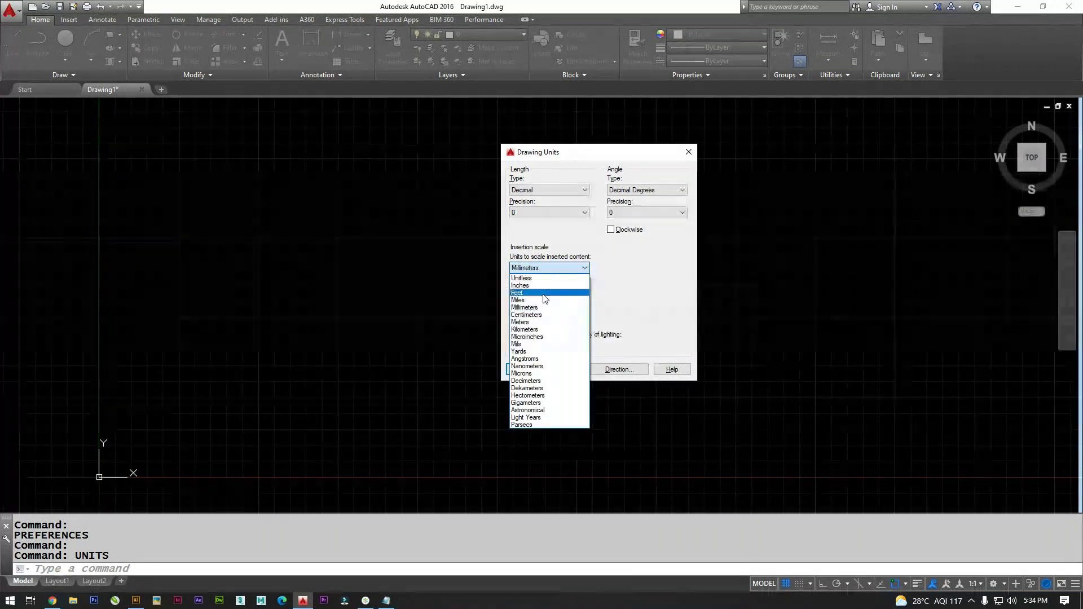
click(539, 292)
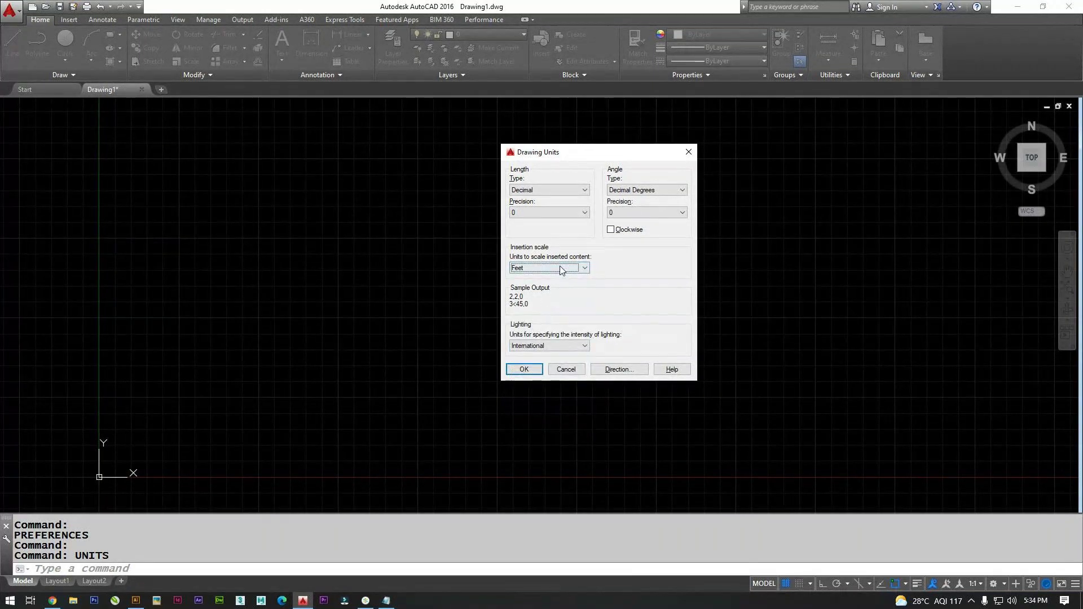
click(560, 268)
click(552, 286)
click(529, 370)
click(525, 370)
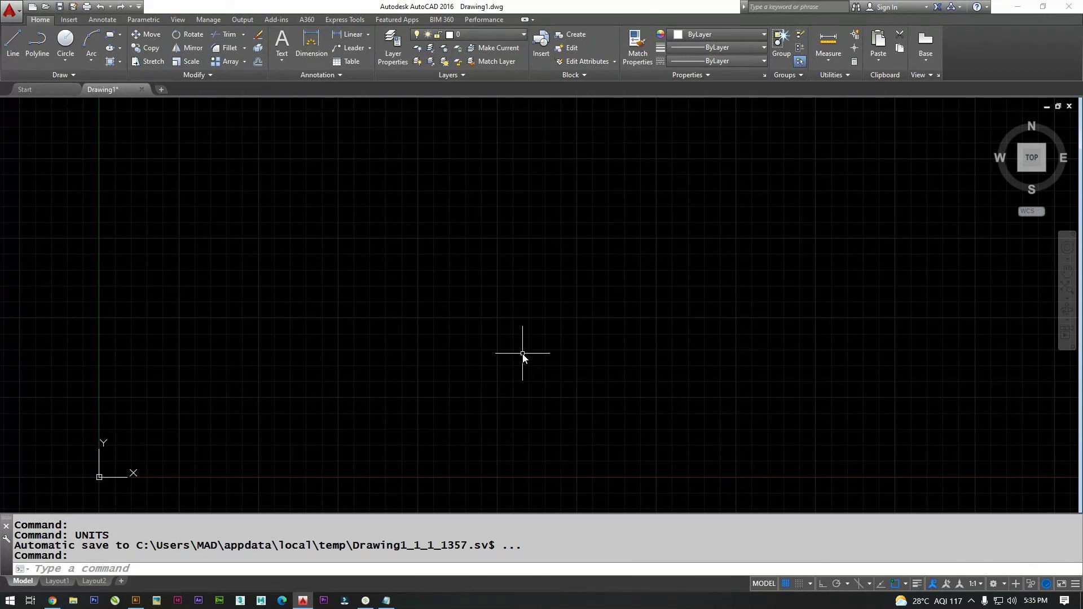
scroll(520, 339, down, 3)
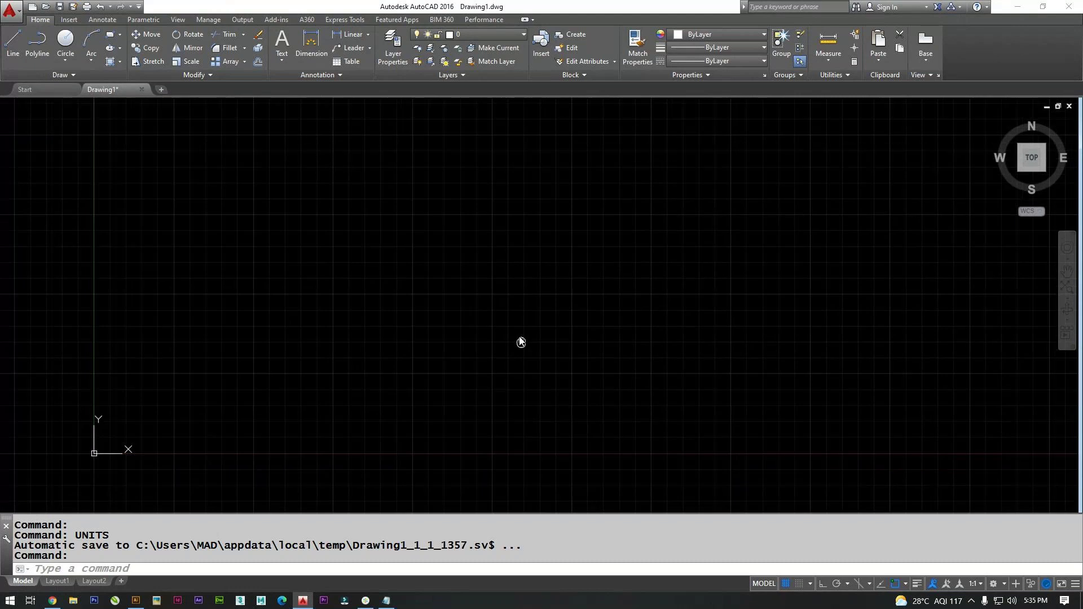
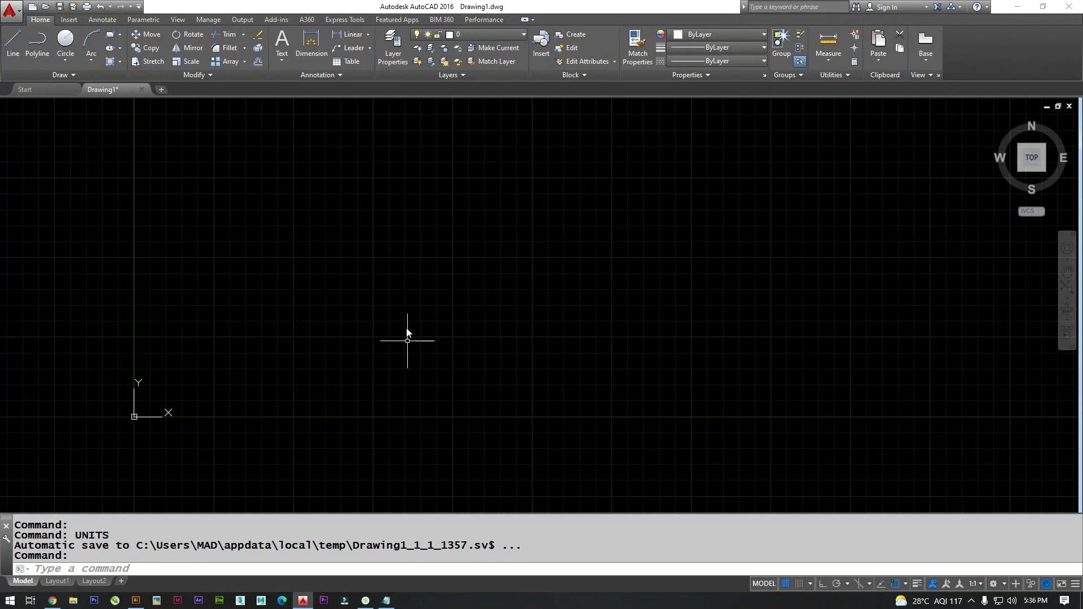
Overwrite the Notepad notes with the heading 'LINE' followed by 'Command : L'.
mouse_move(367, 285)
middle_down()
mouse_move(358, 341)
mouse_move(614, 164)
mouse_move(307, 404)
mouse_move(482, 262)
middle_up()
scroll(357, 342, down, 5)
scroll(614, 165, down, 3)
scroll(482, 262, up, 3)
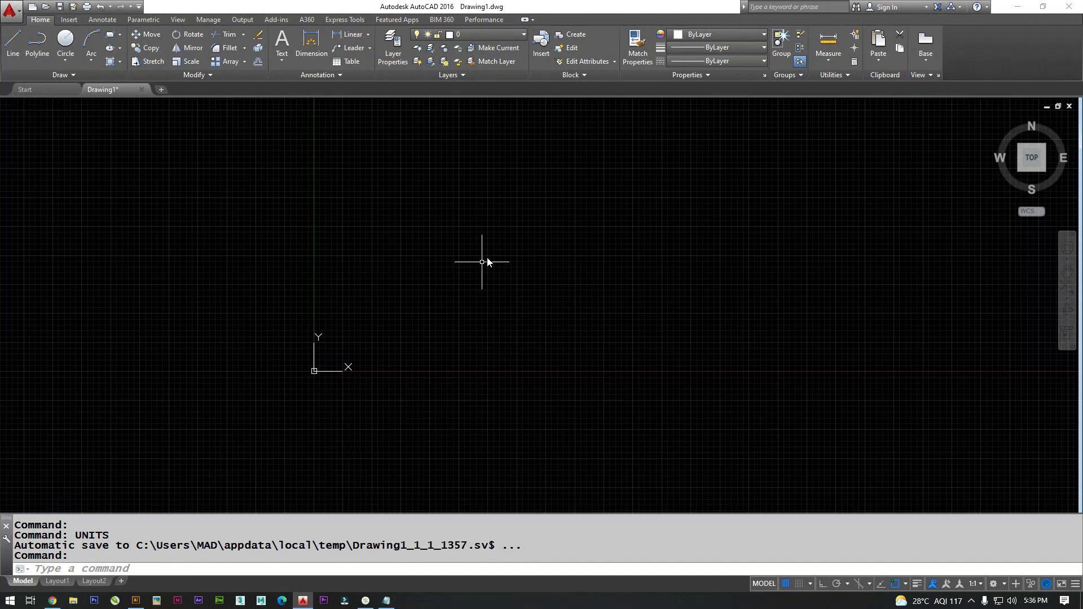
scroll(535, 279, up, 4)
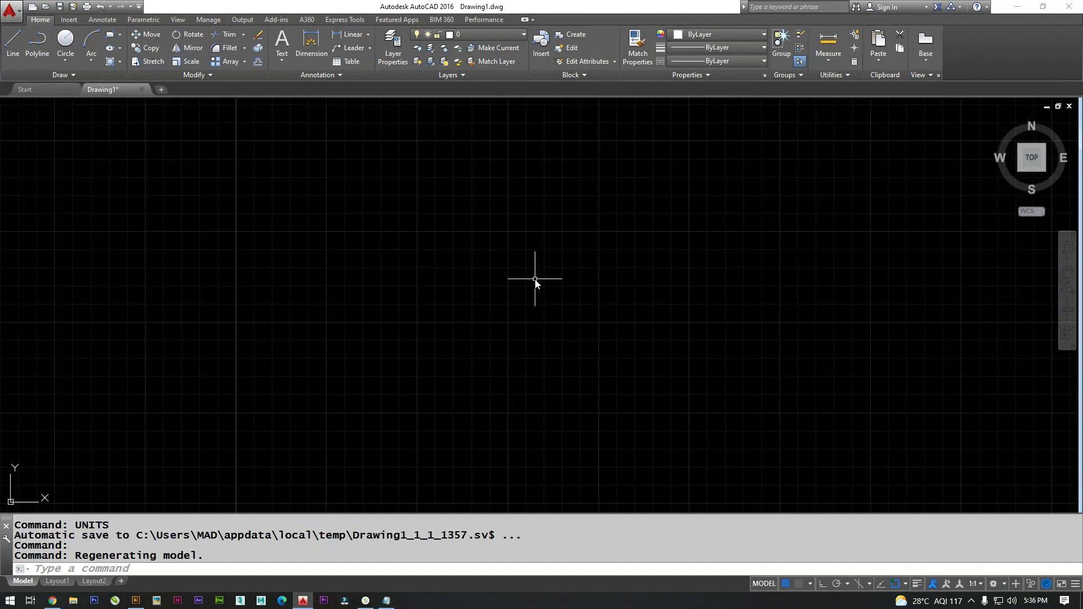
key(alt+Tab)
key(ctrl+a)
text(LINE)
key(Return)
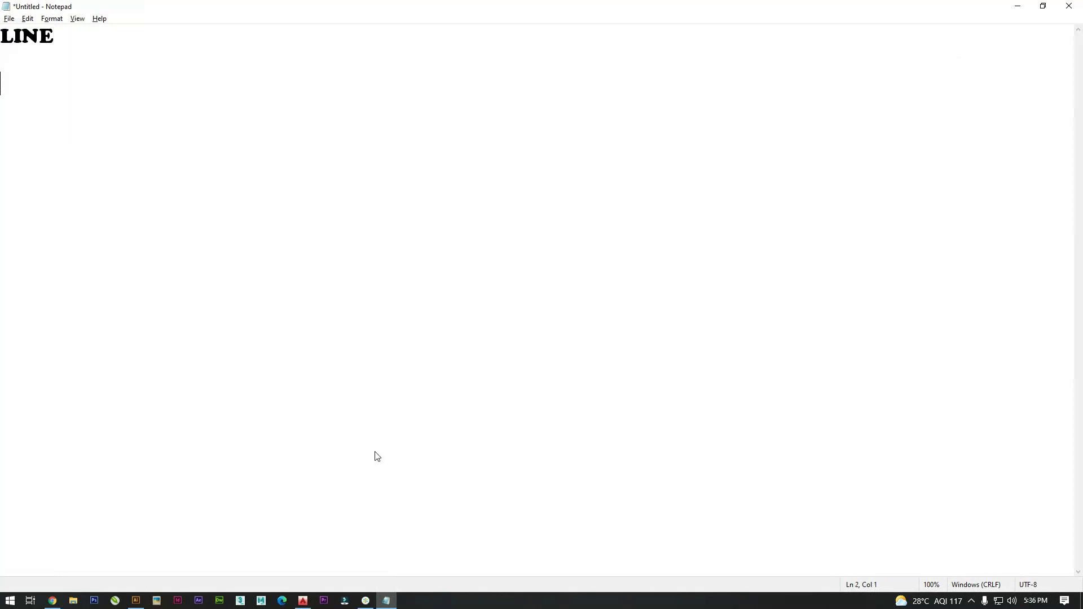
text(Command : L)
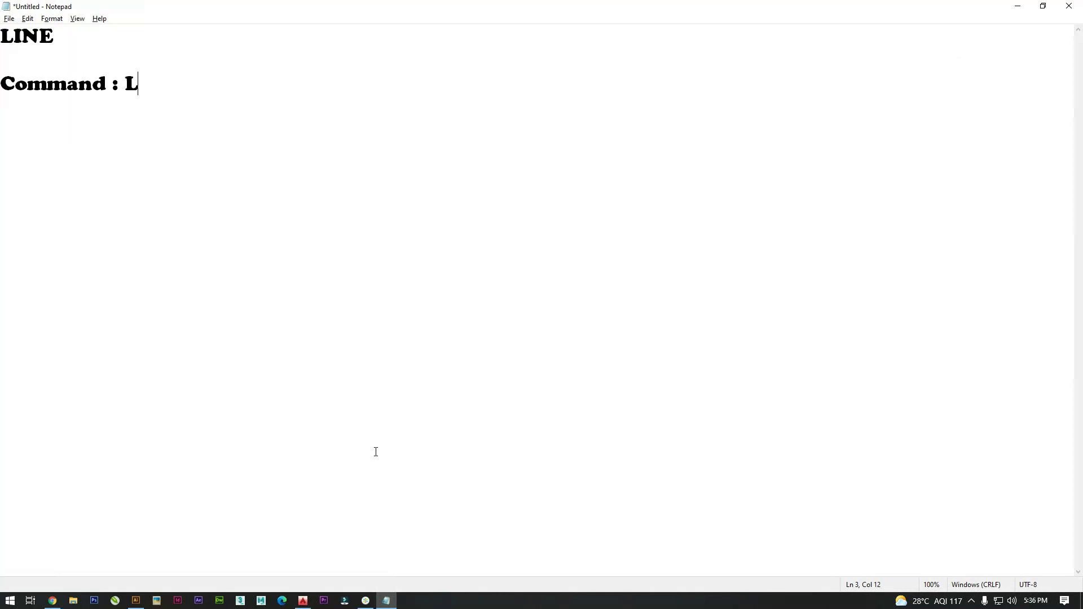
key(Return)
key(alt+Tab)
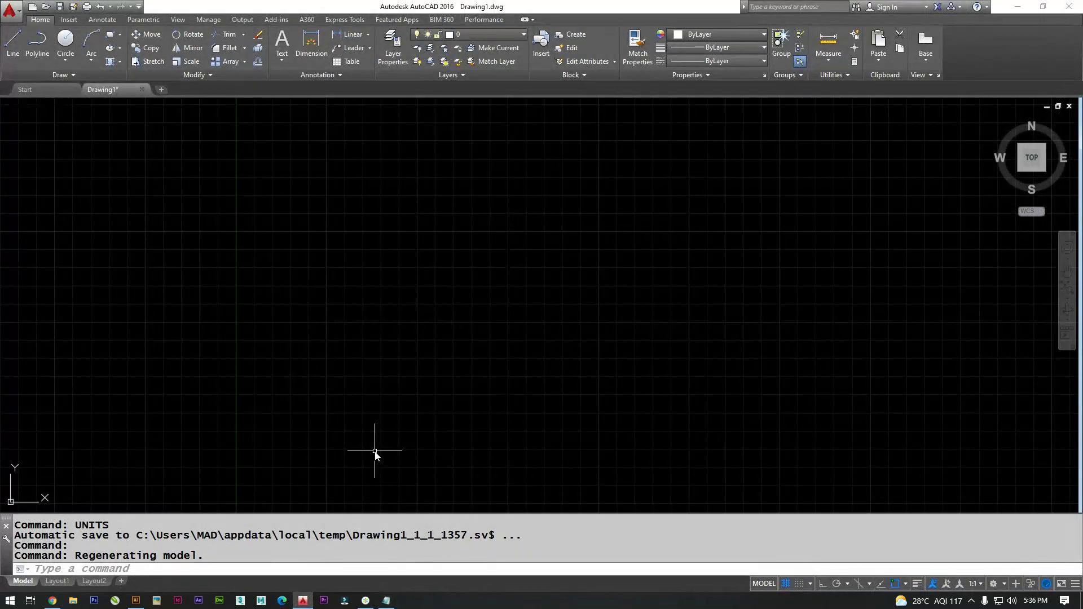
text(L)
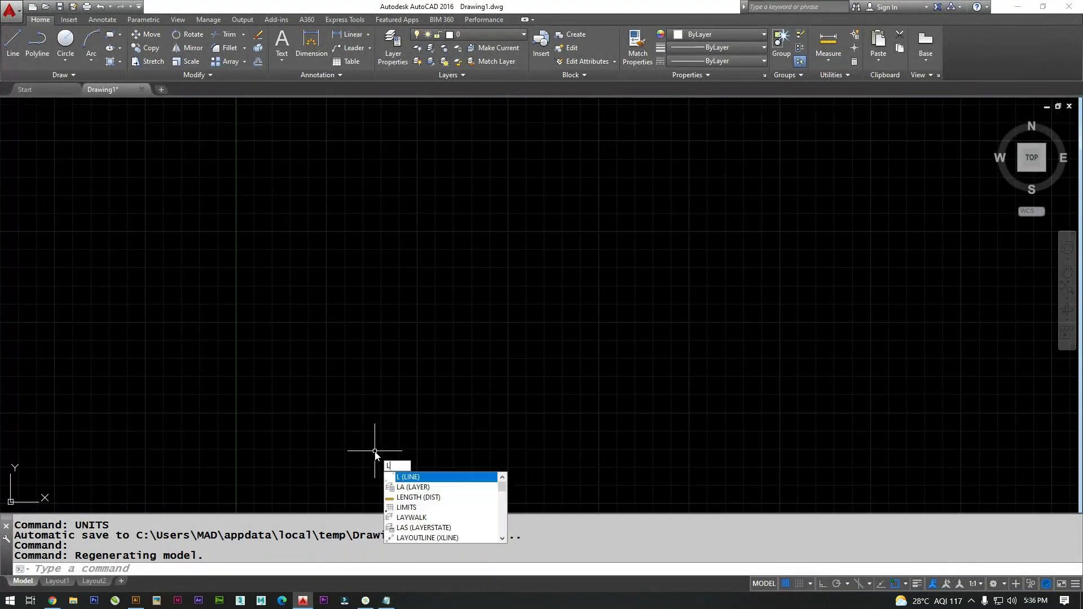
key(Return)
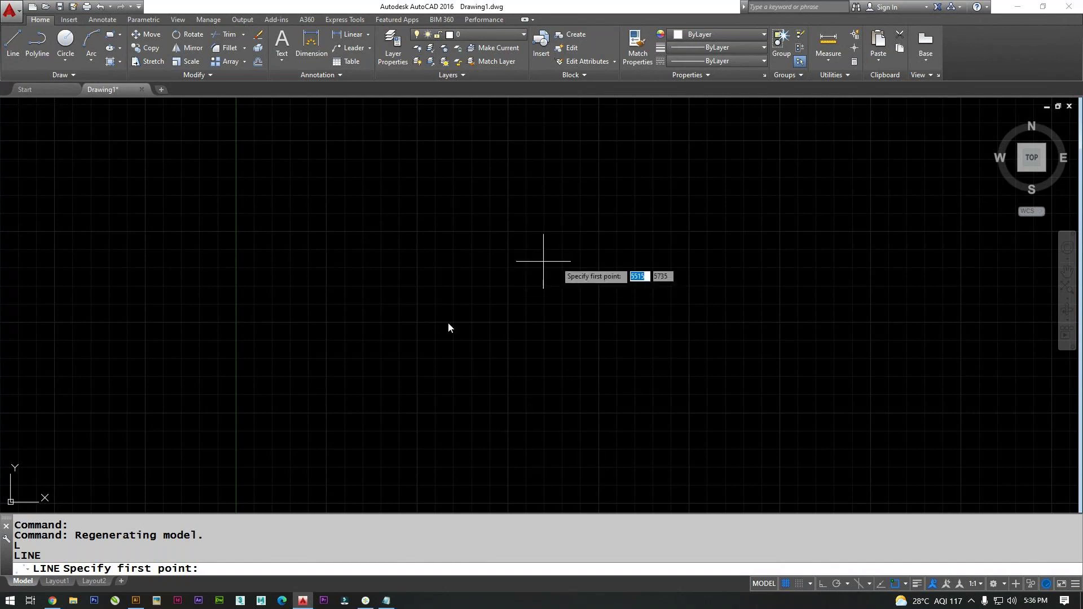
click(428, 384)
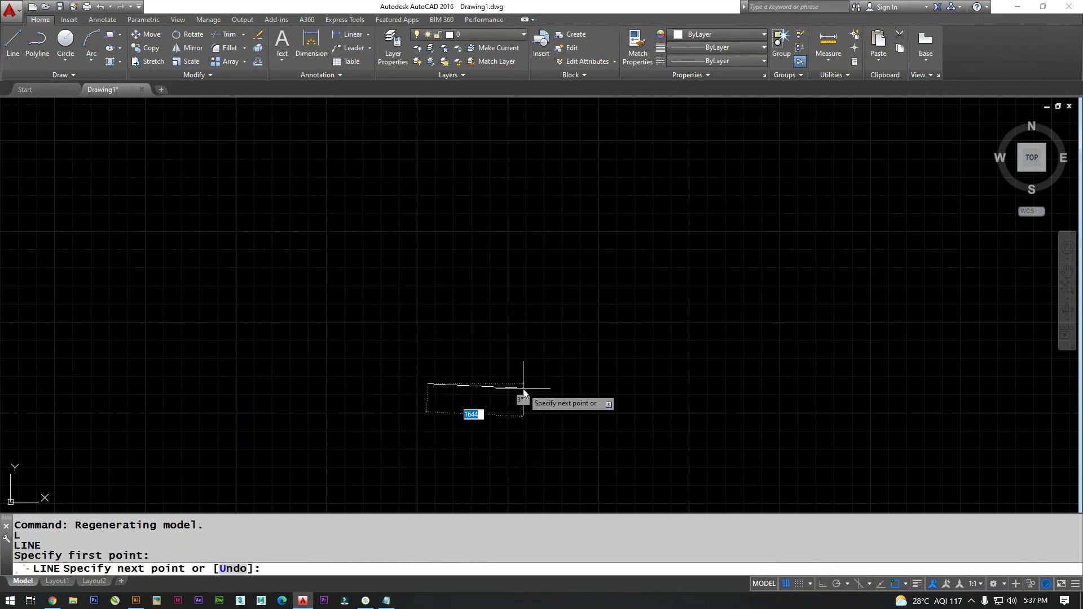
text(@10)
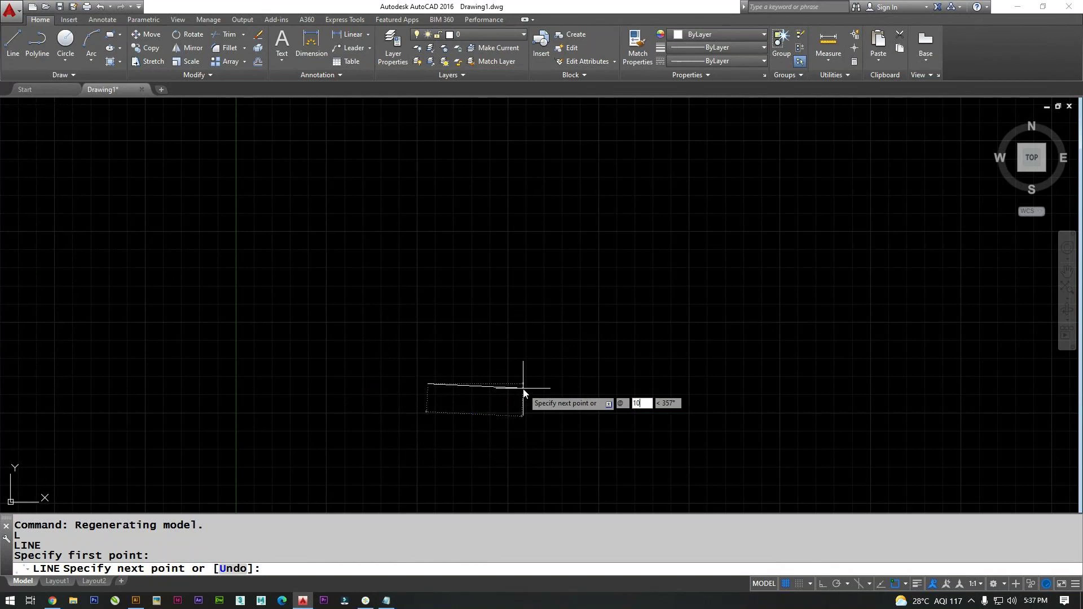
key(Tab)
text(0)
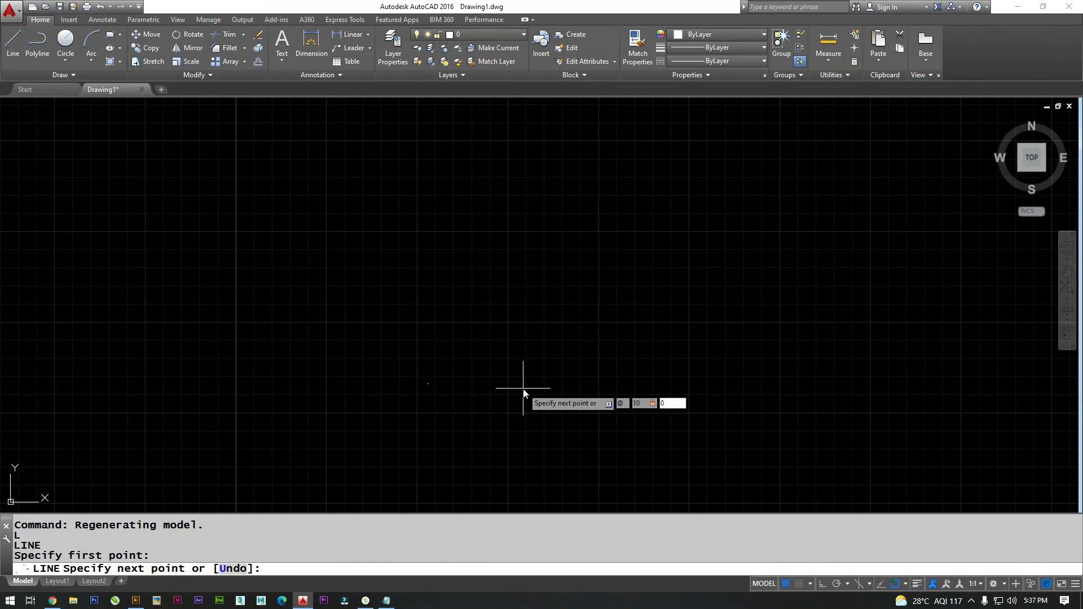
key(Return)
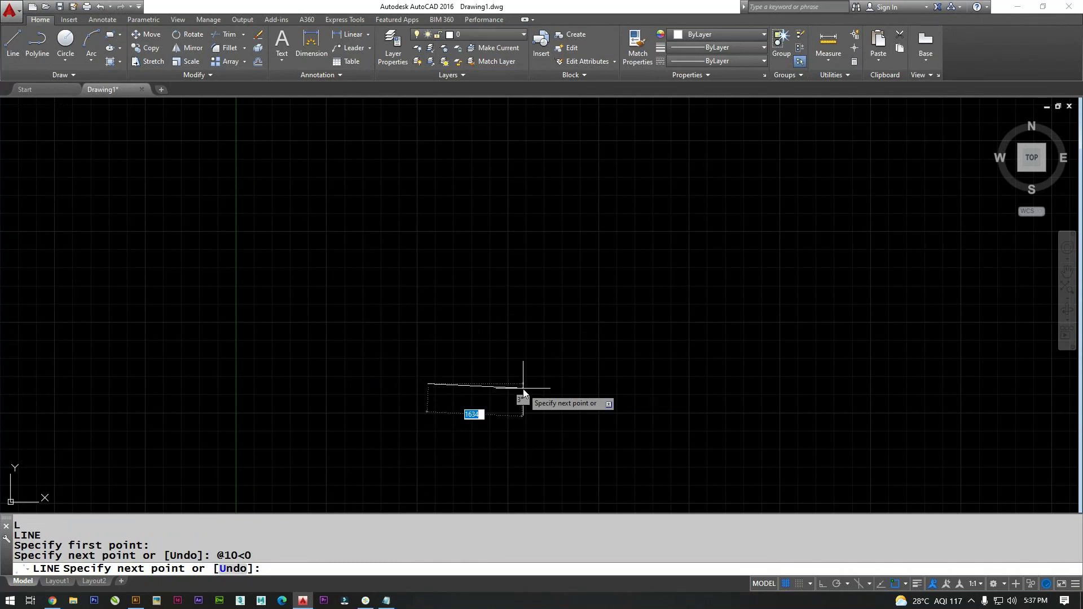
key(Return)
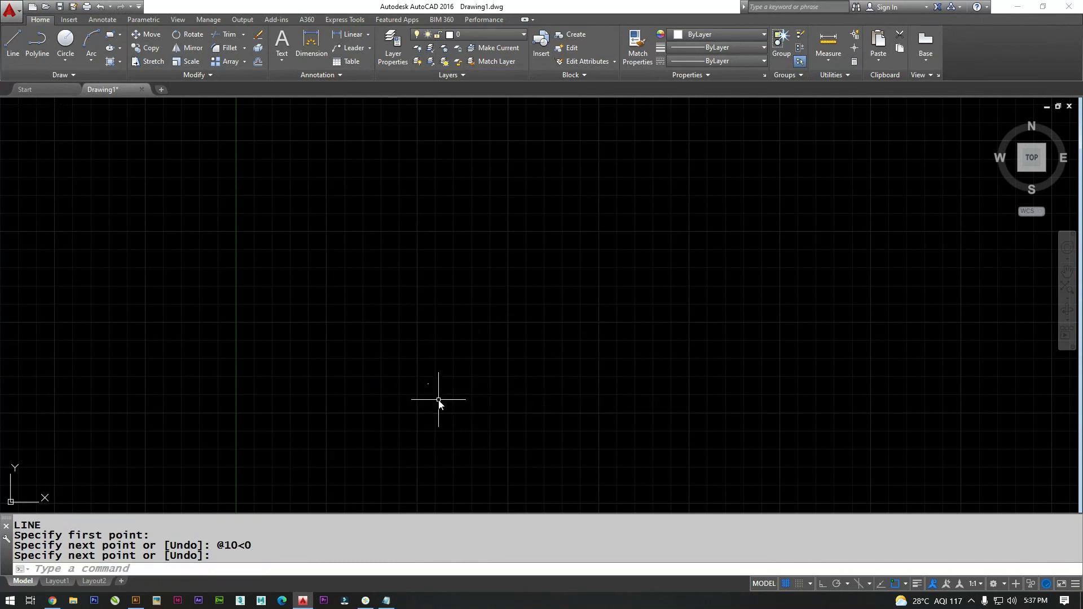
Draw a second 10-unit line at 270 degrees, pointing straight down.
scroll(375, 303, up, 15)
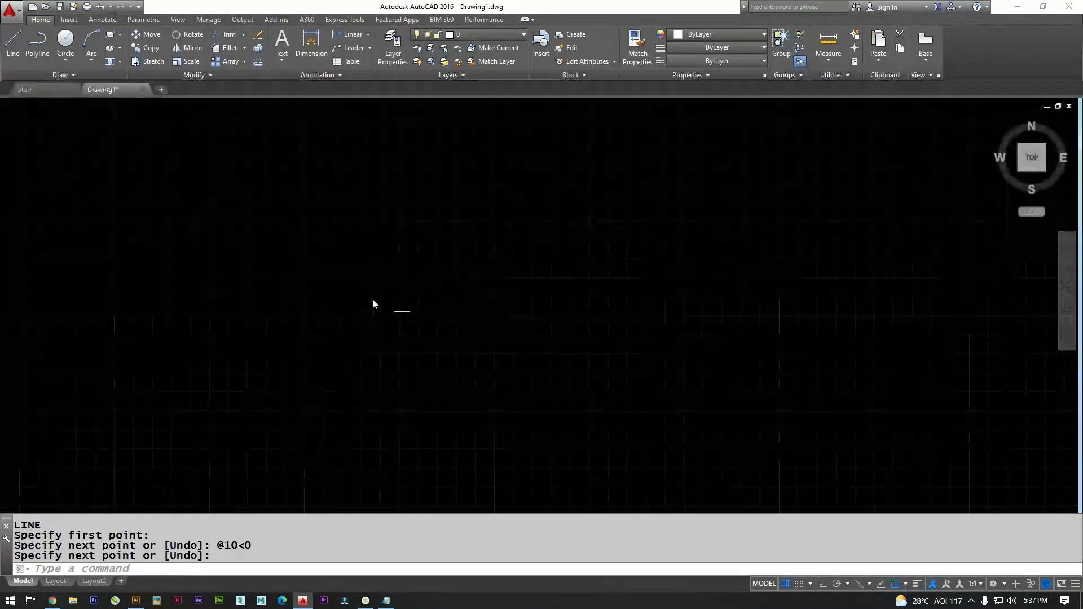
middle_drag(309, 267, 570, 280)
scroll(570, 280, up, 2)
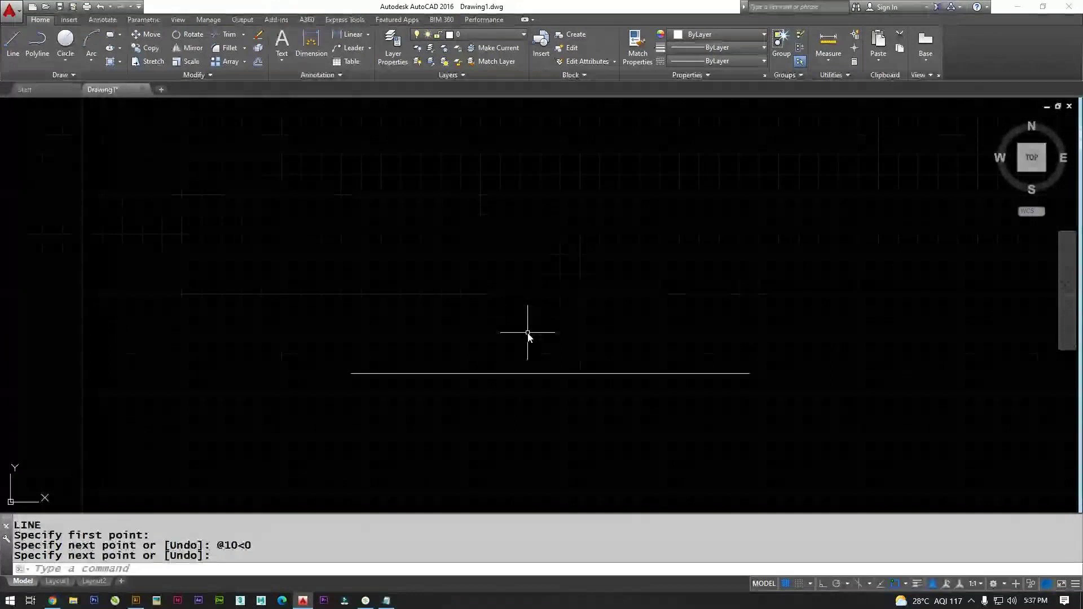
middle_drag(528, 333, 252, 377)
scroll(252, 377, down, 2)
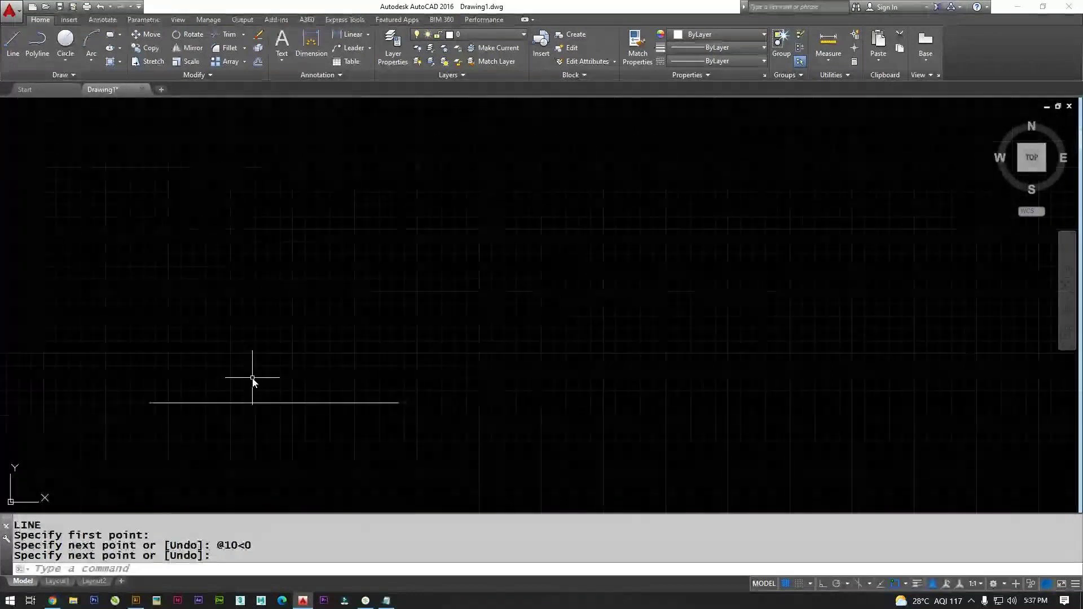
text(L)
key(Return)
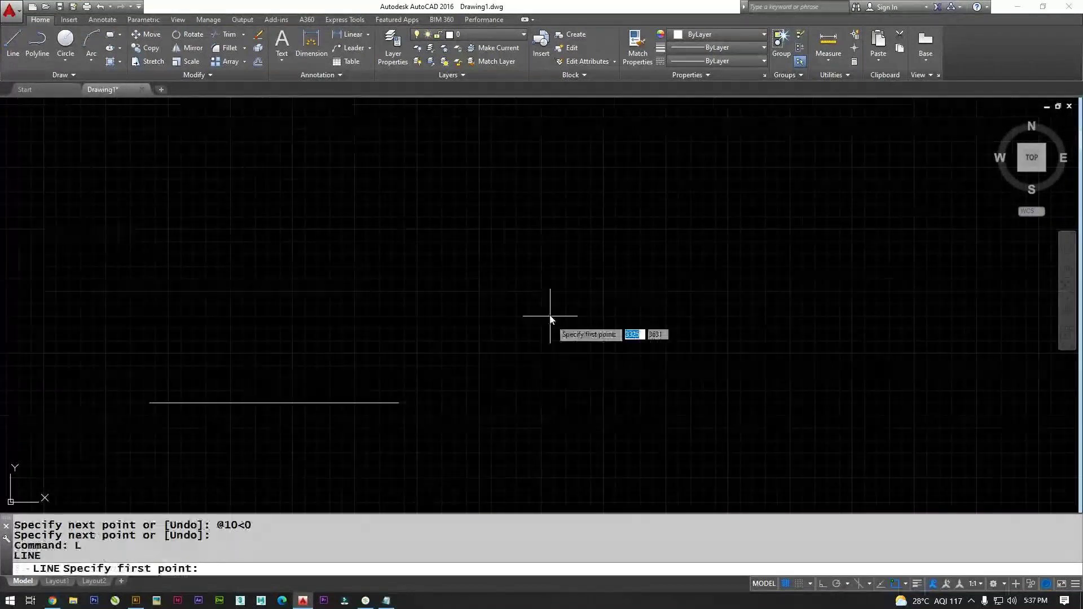
click(541, 167)
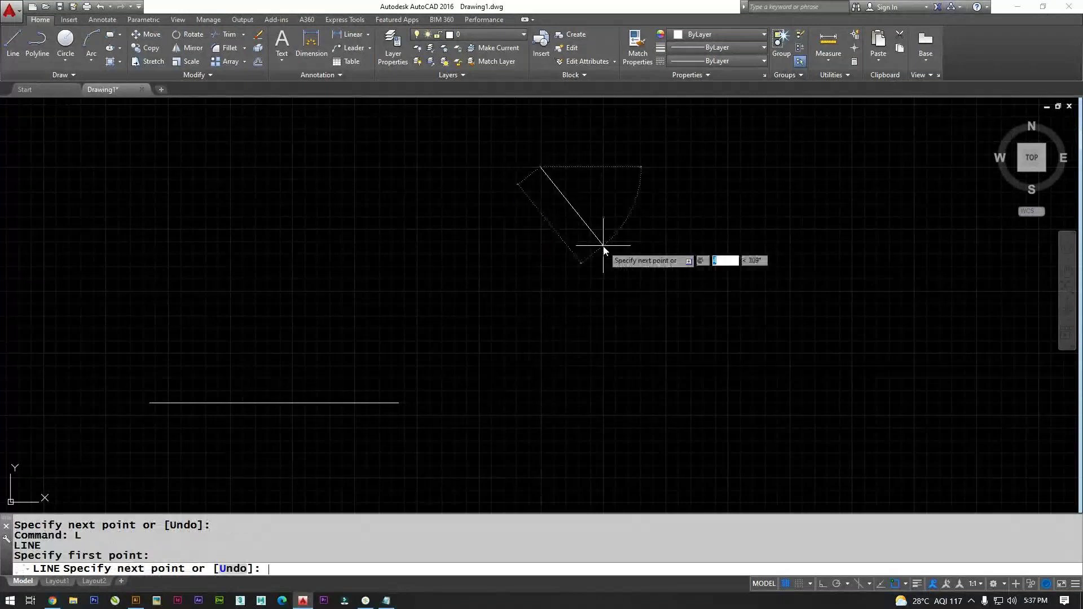
text(10)
key(Tab)
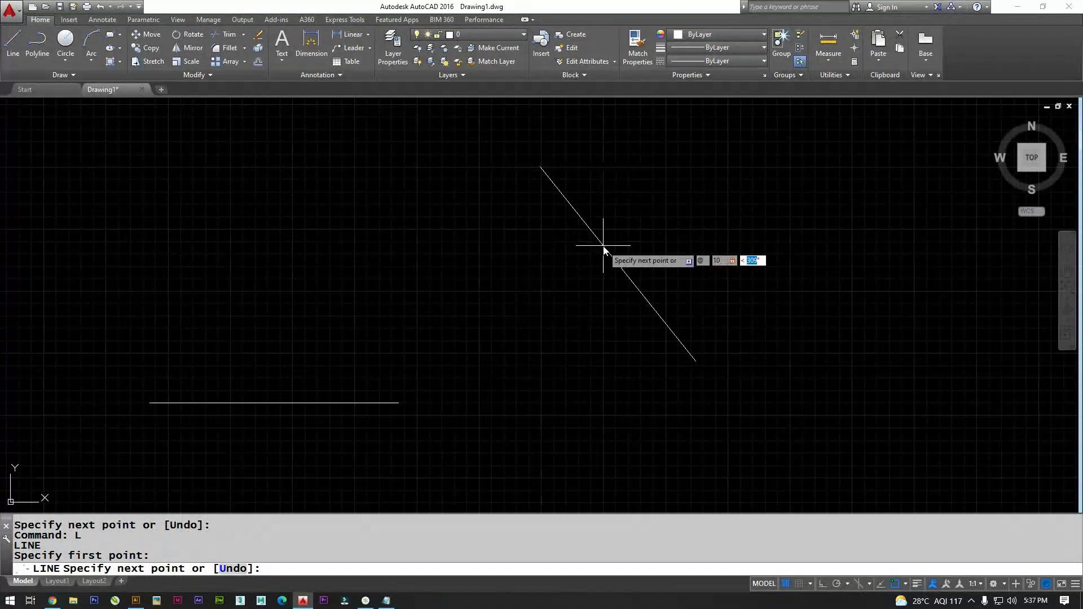
text(270)
key(Return)
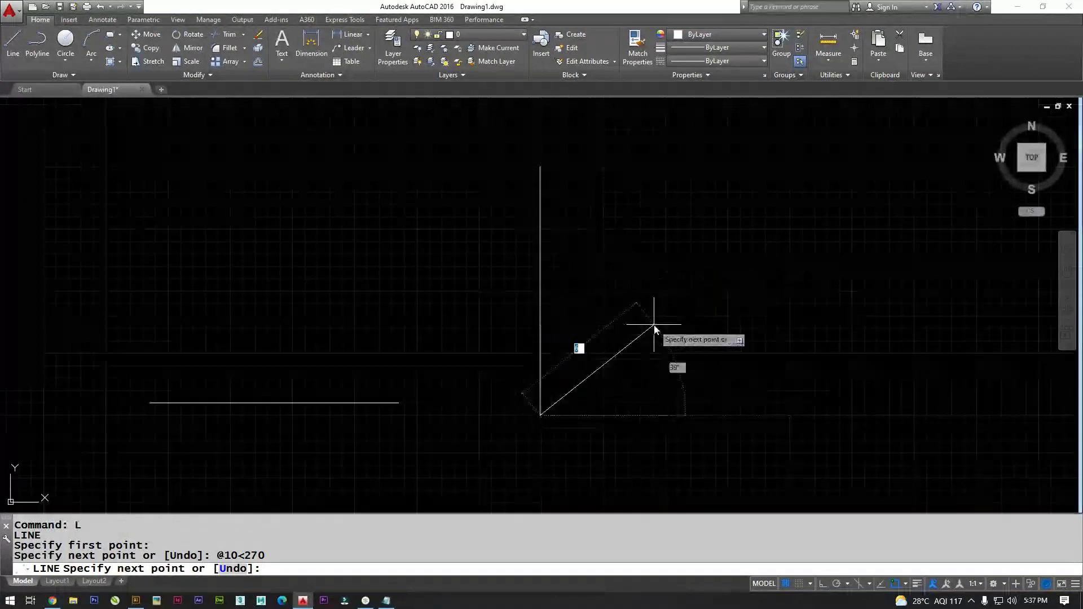
key(Escape)
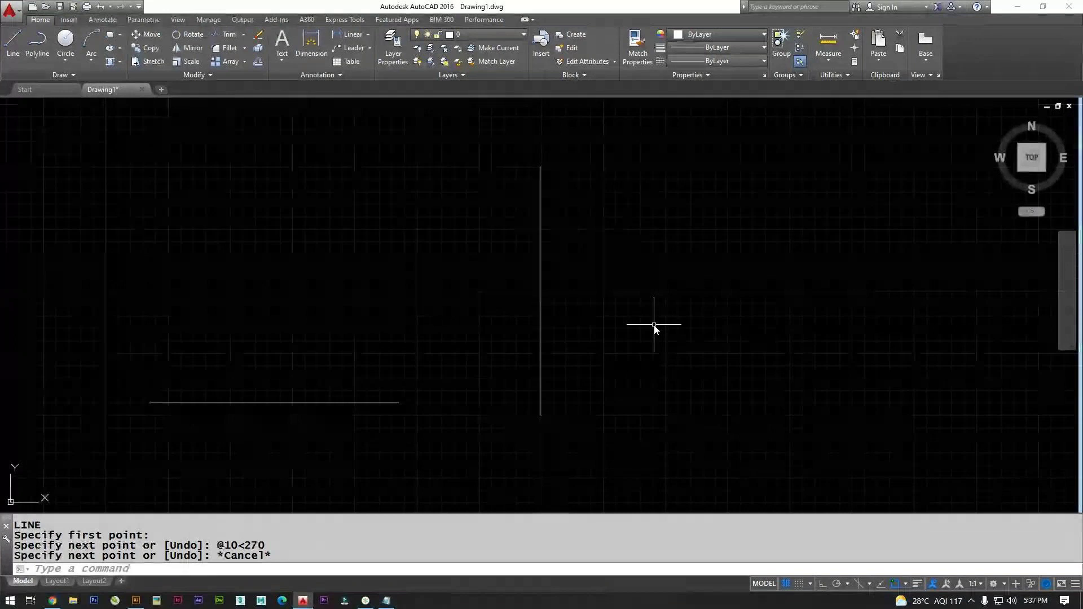
Turn off the grid with F7 and begin a selection window around both lines.
key(F7)
key(Escape)
key(Escape)
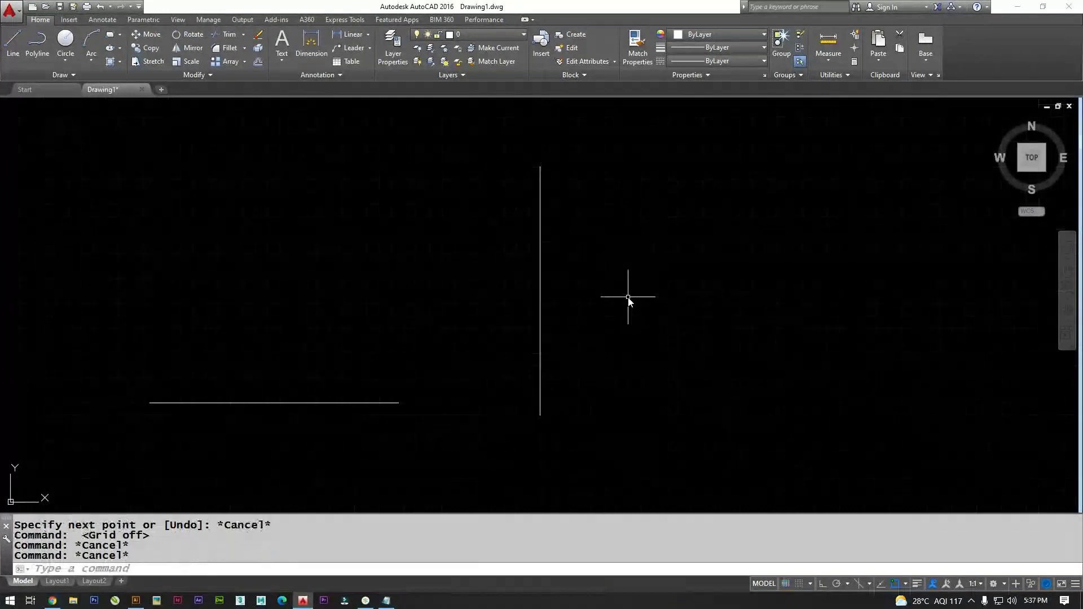
click(698, 471)
Erase both test lines and start a new line with an 80-unit base edge at 0 degrees.
click(34, 228)
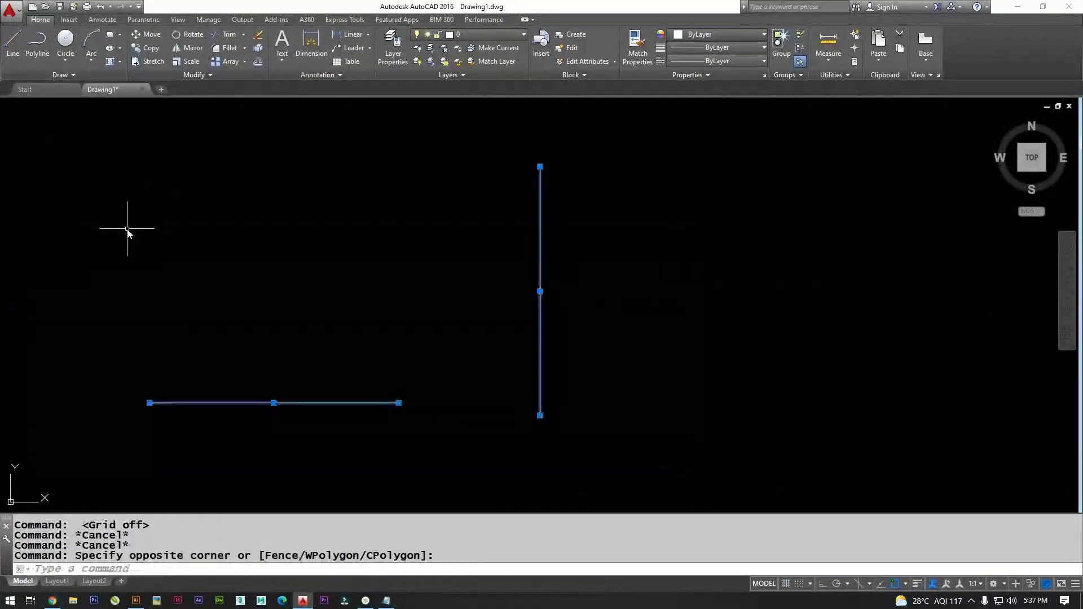
key(Delete)
text(L)
key(Return)
scroll(410, 365, down, 2)
click(457, 377)
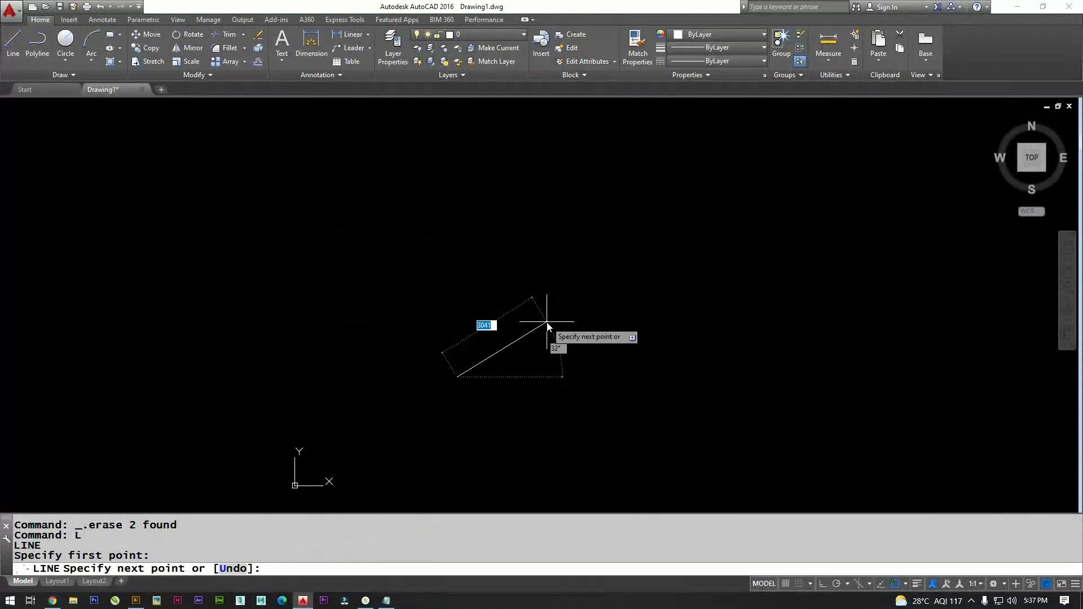
text(80)
key(Tab)
text(0)
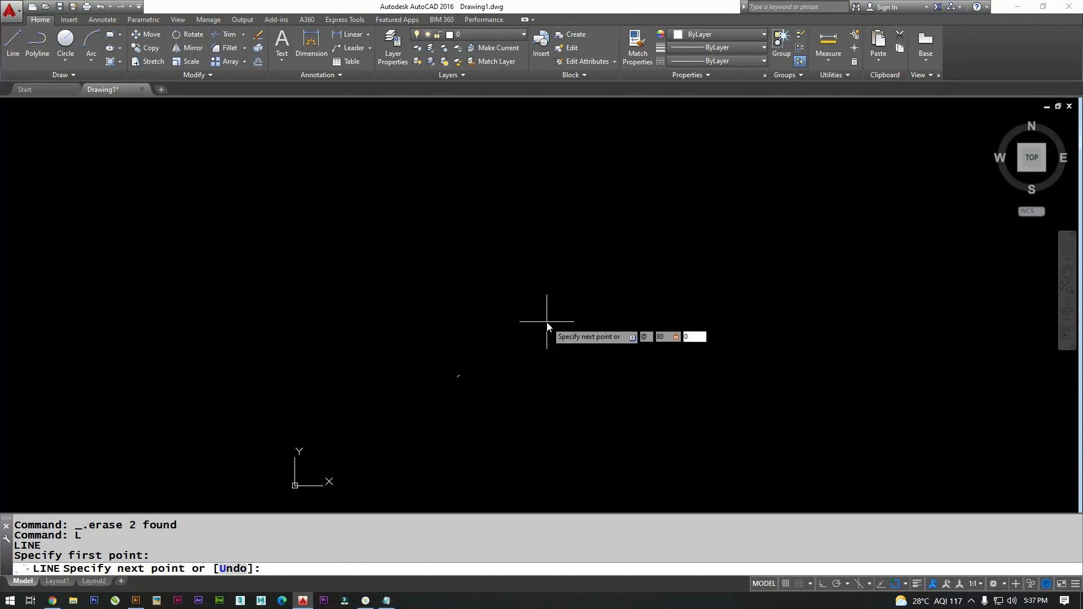
key(Return)
Add the 60-unit right side at 90 degrees and the 80-unit top edge at 180 degrees.
scroll(461, 371, up, 3)
scroll(461, 372, down, 3)
scroll(705, 225, up, 2)
middle_drag(705, 226, 630, 413)
scroll(630, 313, down, 1)
text(@6)
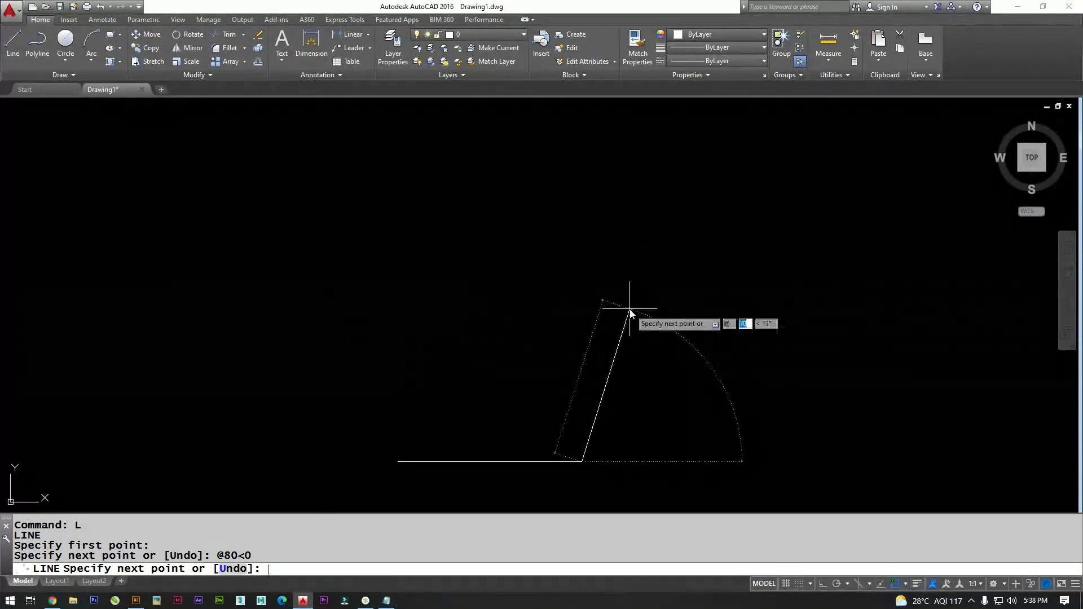
text(0)
key(Tab)
text(90)
key(Return)
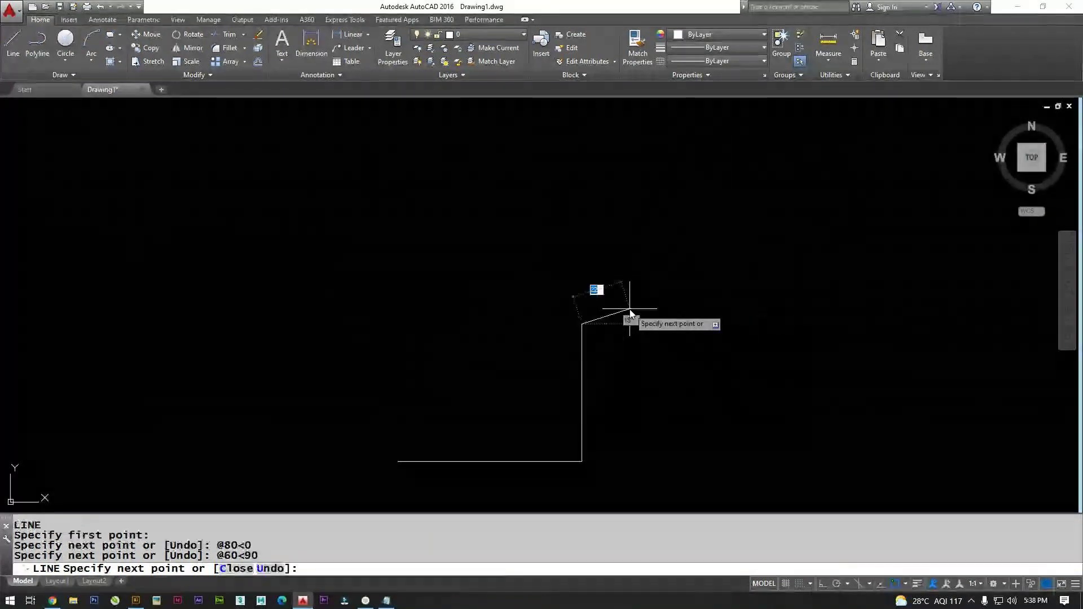
text(@80)
key(Tab)
text(180)
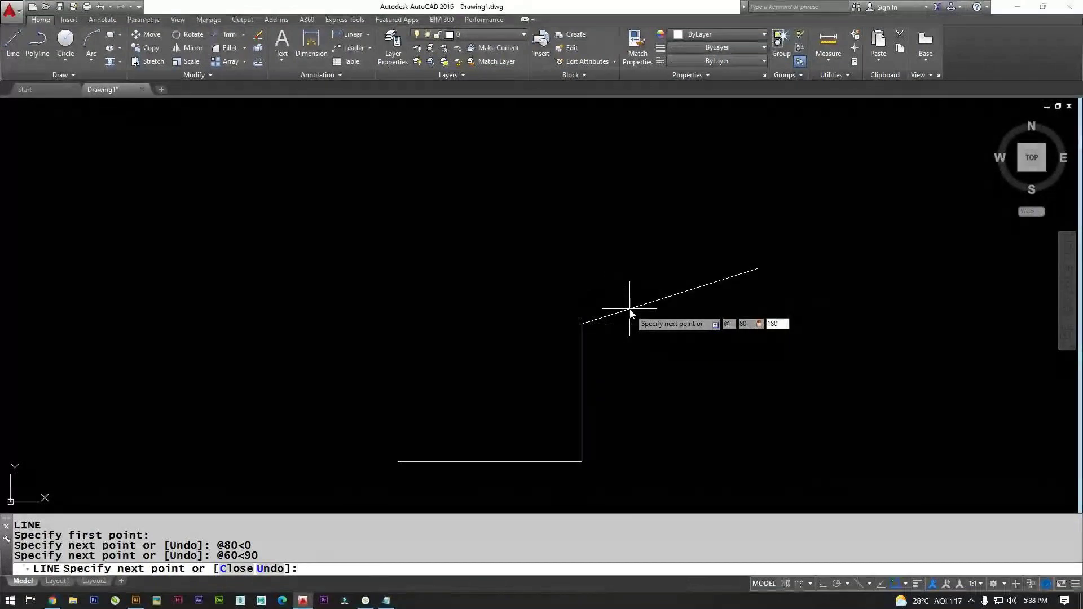
key(Return)
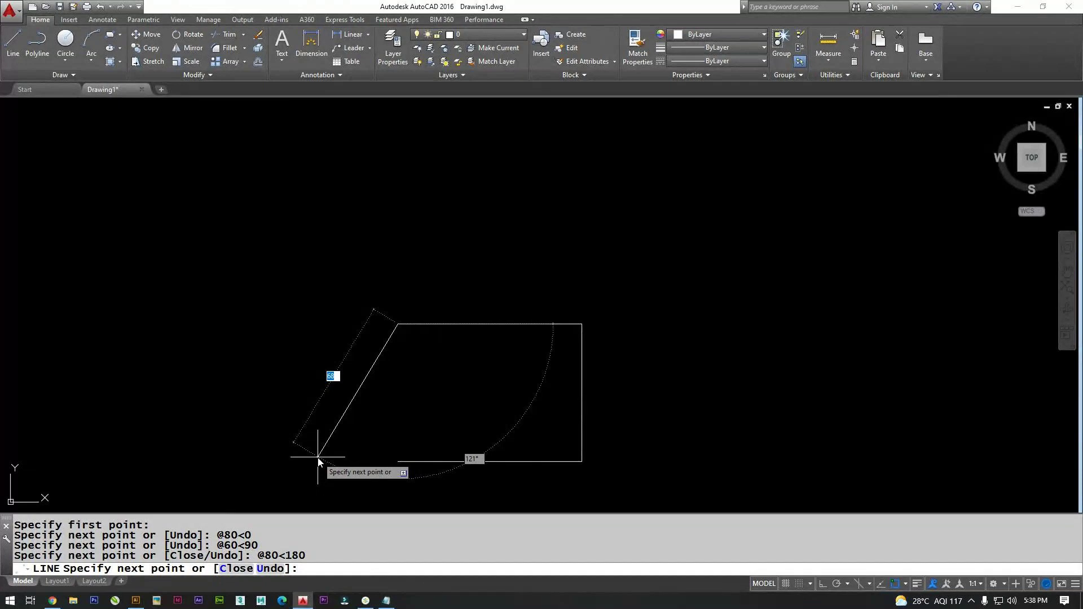
Close the rectangle back to its start point with C.
text(c)
key(Return)
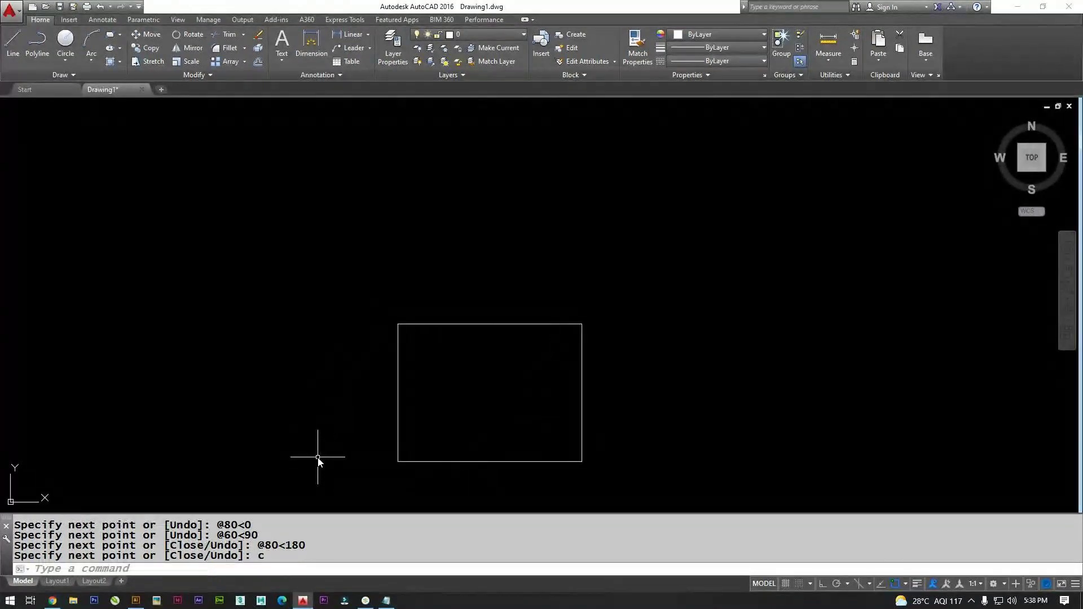
middle_drag(490, 383, 363, 298)
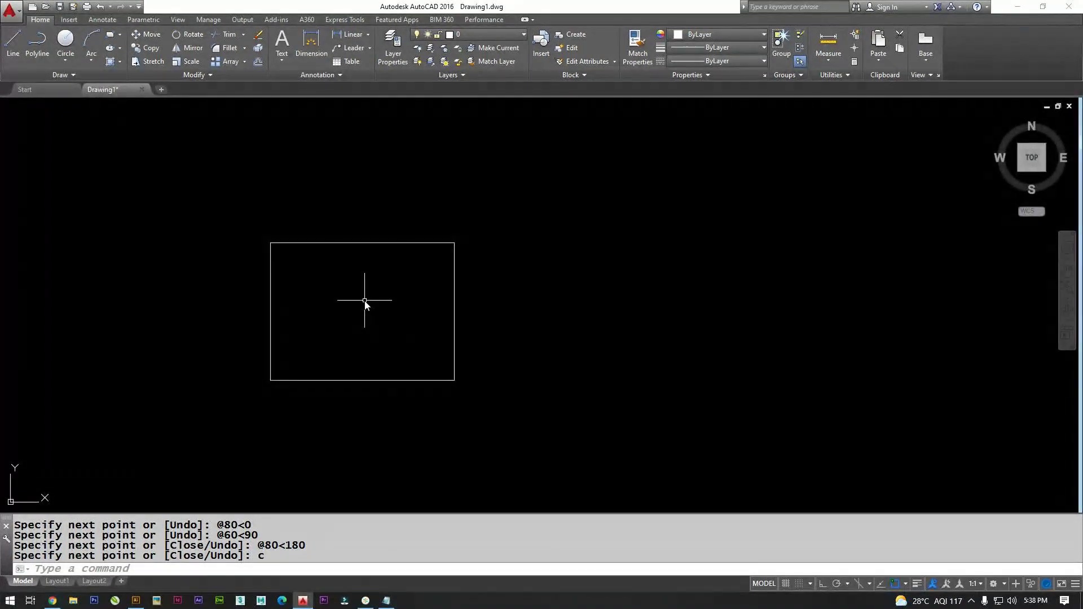
key(alt+Tab)
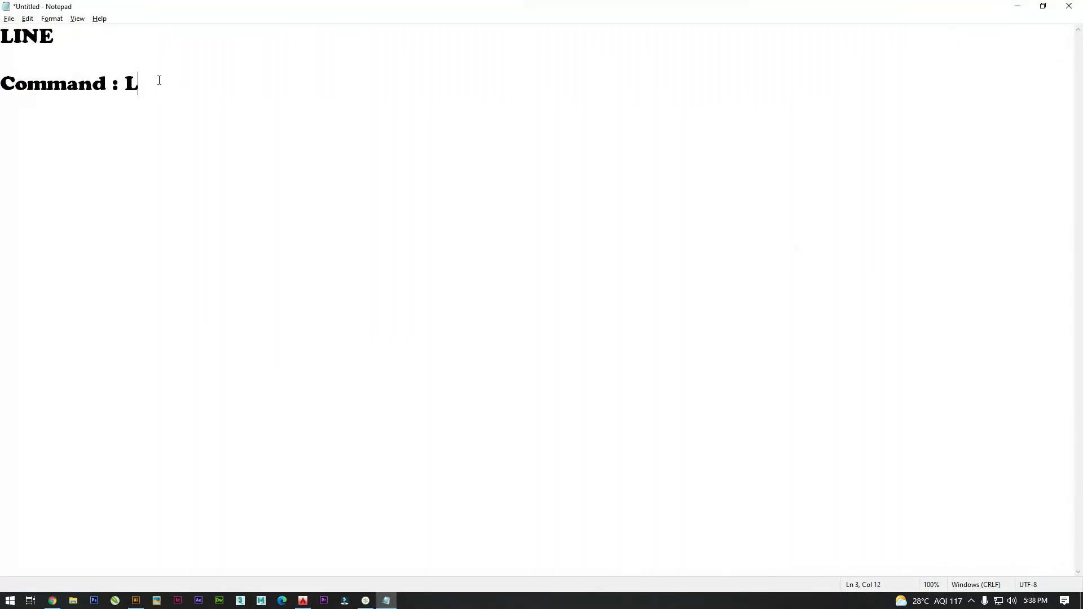
Write 'Click on the Screen to select the first point' under Command : L.
key(Return)
text(Click on the Screen to select the first point)
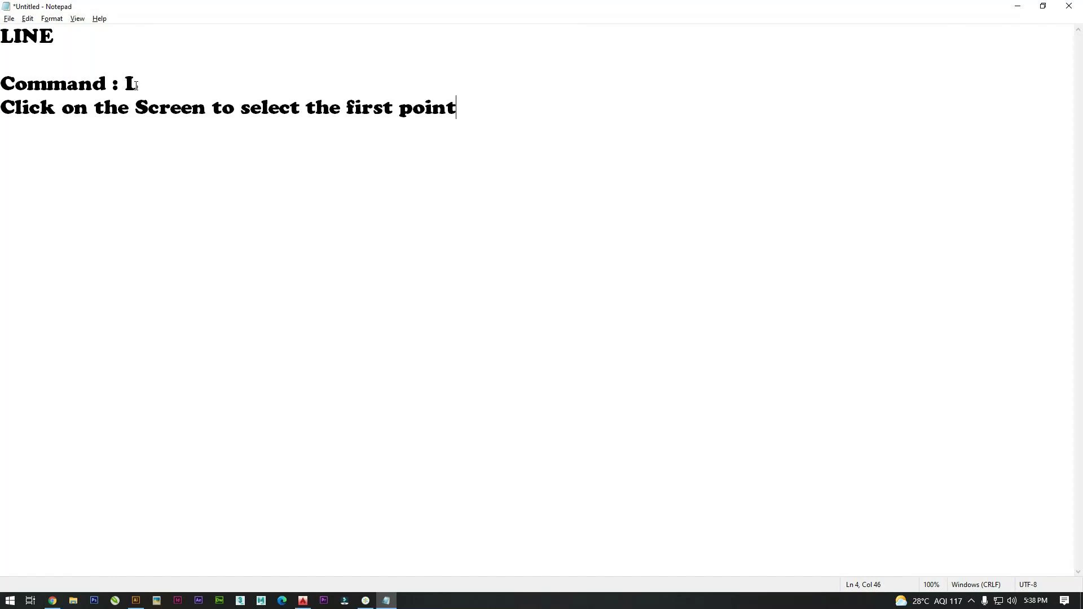
key(Return)
text(@80<0)
key(Return)
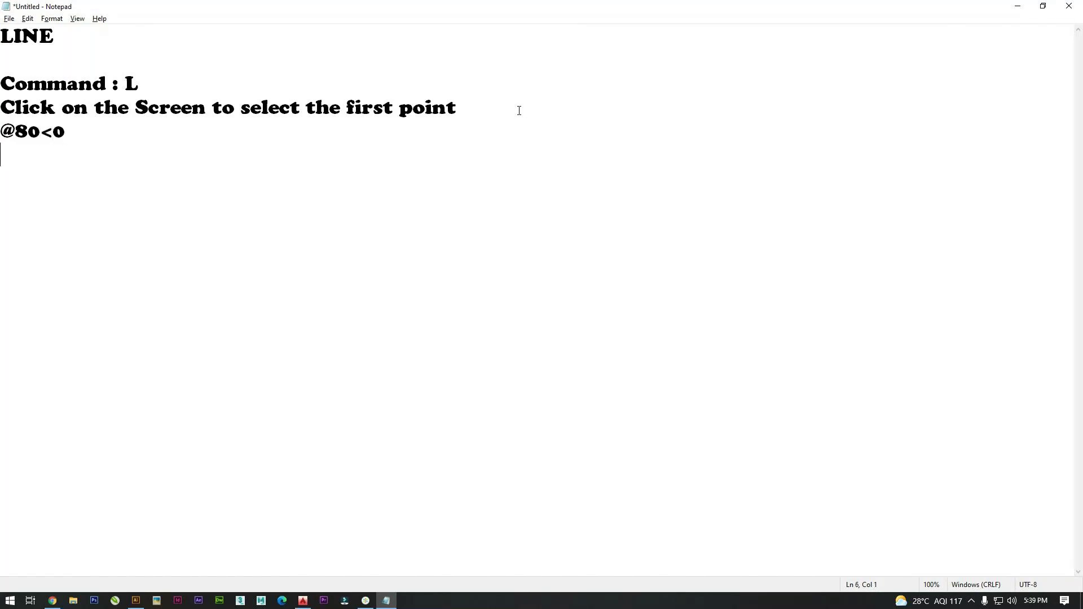
text(@60<90)
key(Return)
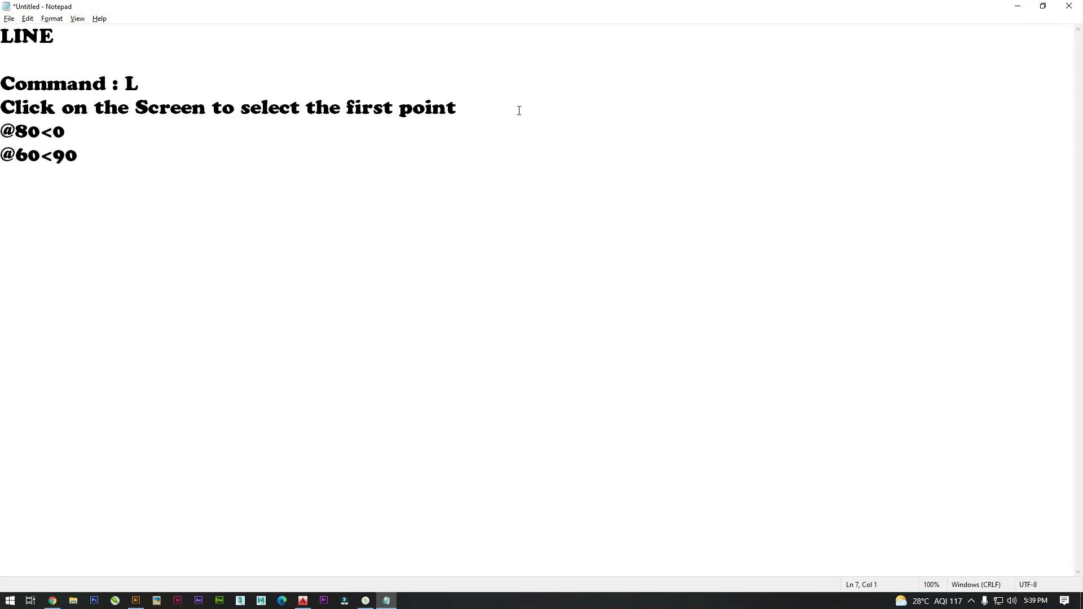
text(@80<180 )
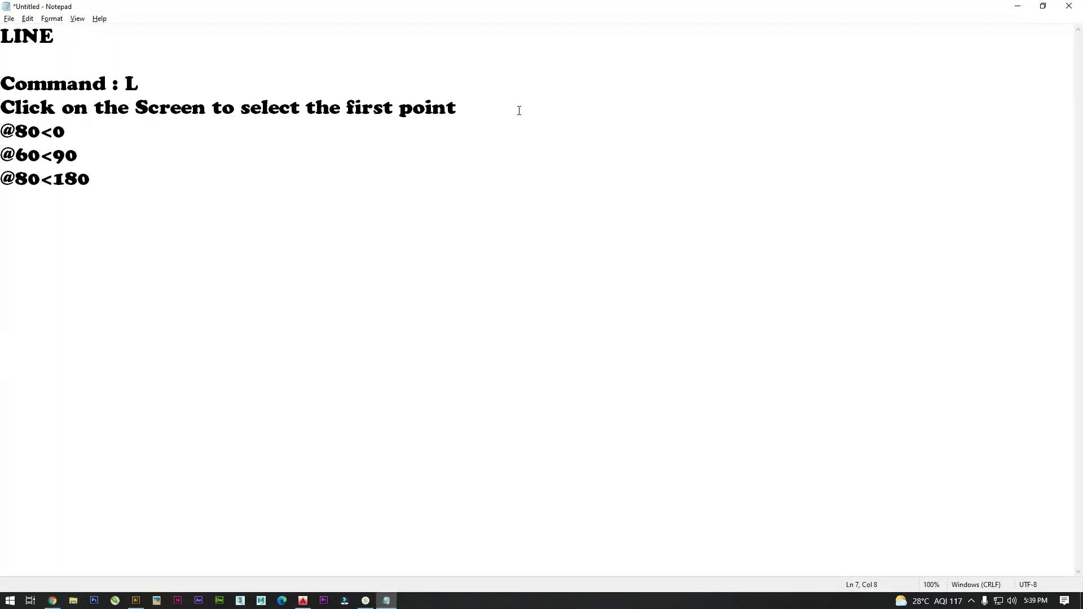
text(C (Close ))
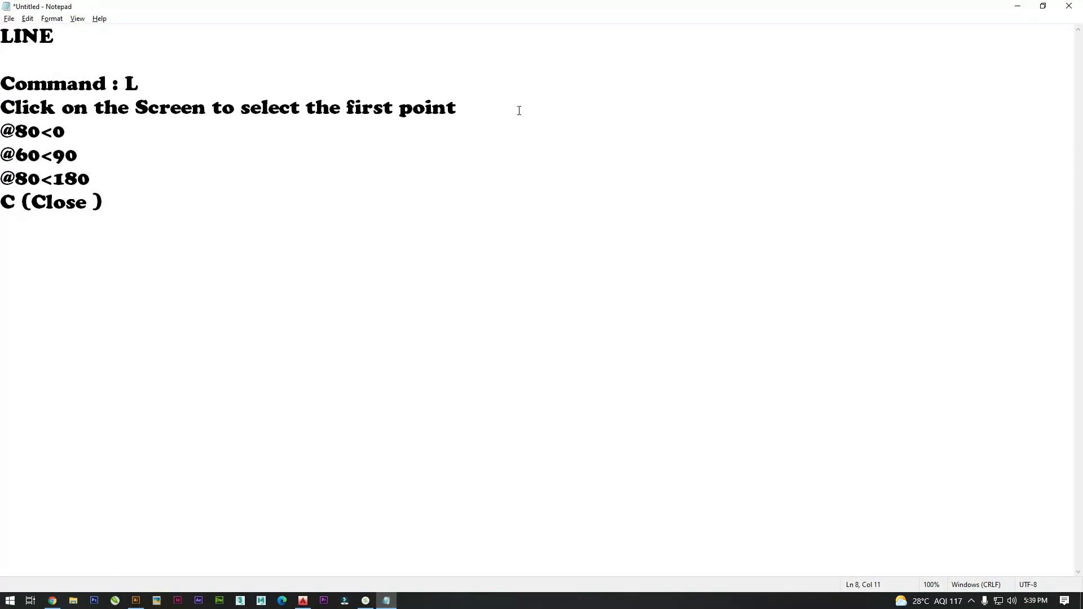
Review the written steps against the rectangle in AutoCAD.
drag(118, 229, 2, 82)
click(201, 198)
key(alt+Tab)
scroll(340, 319, up, 2)
scroll(339, 320, down, 2)
scroll(340, 319, up, 2)
scroll(339, 320, down, 2)
scroll(340, 320, up, 2)
key(alt+Tab)
Add blank lines and select the Command : L and first-point lines for reuse.
key(Return)
key(Return)
drag(1, 84, 500, 106)
key(ctrl+c)
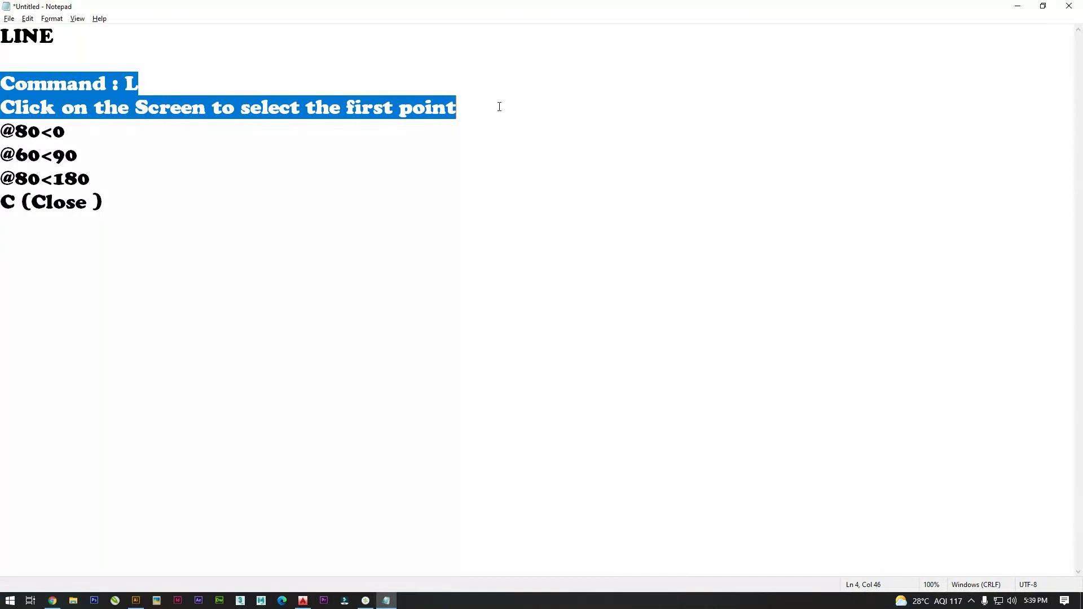
click(290, 274)
Number the second example '2' and paste the Command : L and first-point lines after it.
text(1)
key(BackSpace)
text(2)
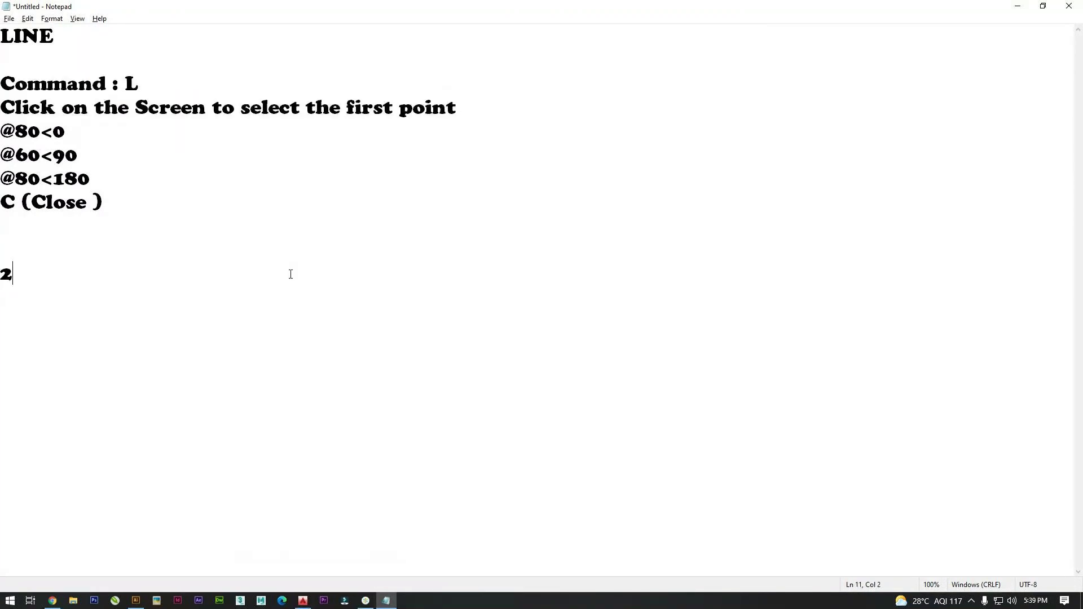
text(})
key(ctrl+v)
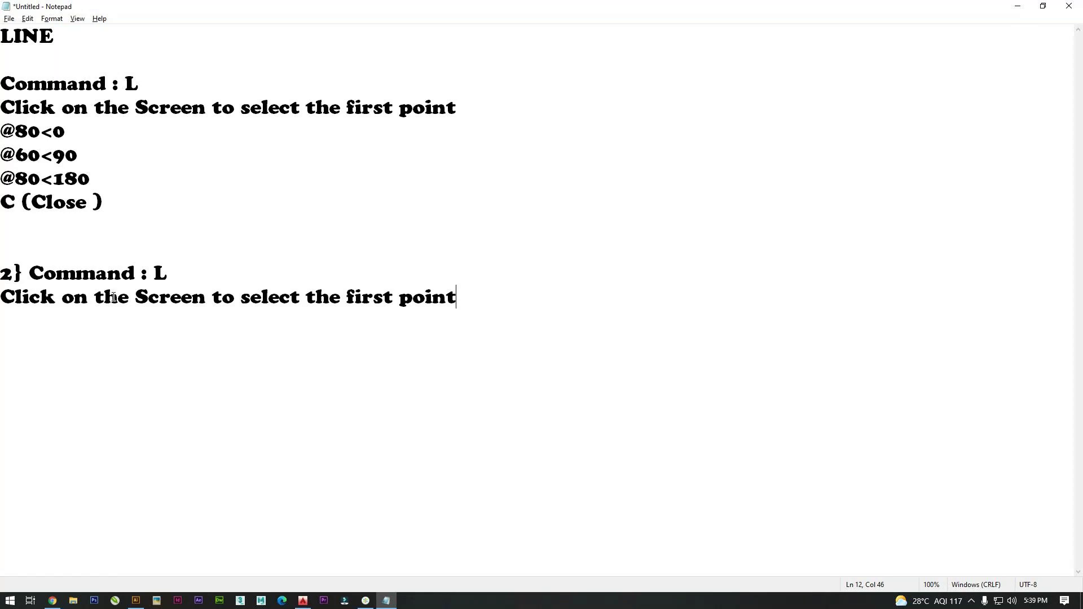
key(Return)
text(@20<0)
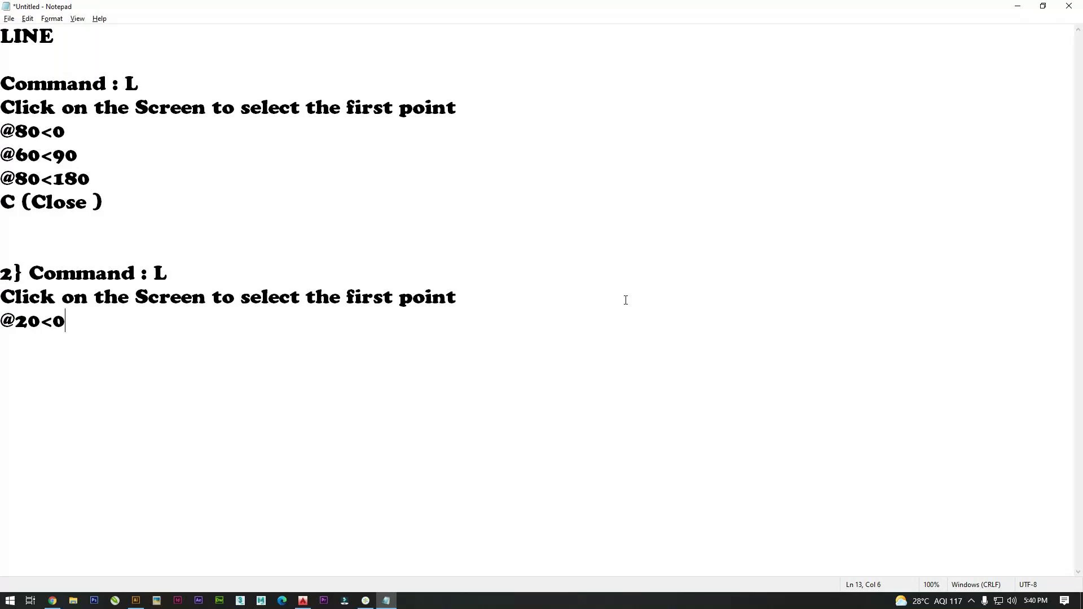
key(Return)
text(@100<90)
key(Return)
text(@60)
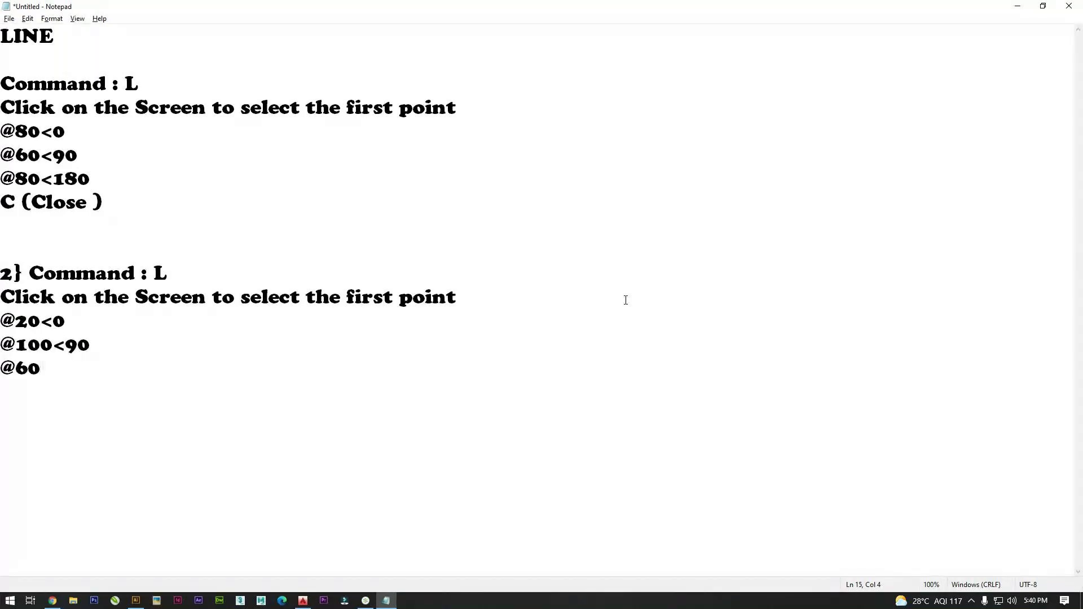
text(<)
text(180)
key(Return)
text(@20<270)
key(Return)
text(@40<)
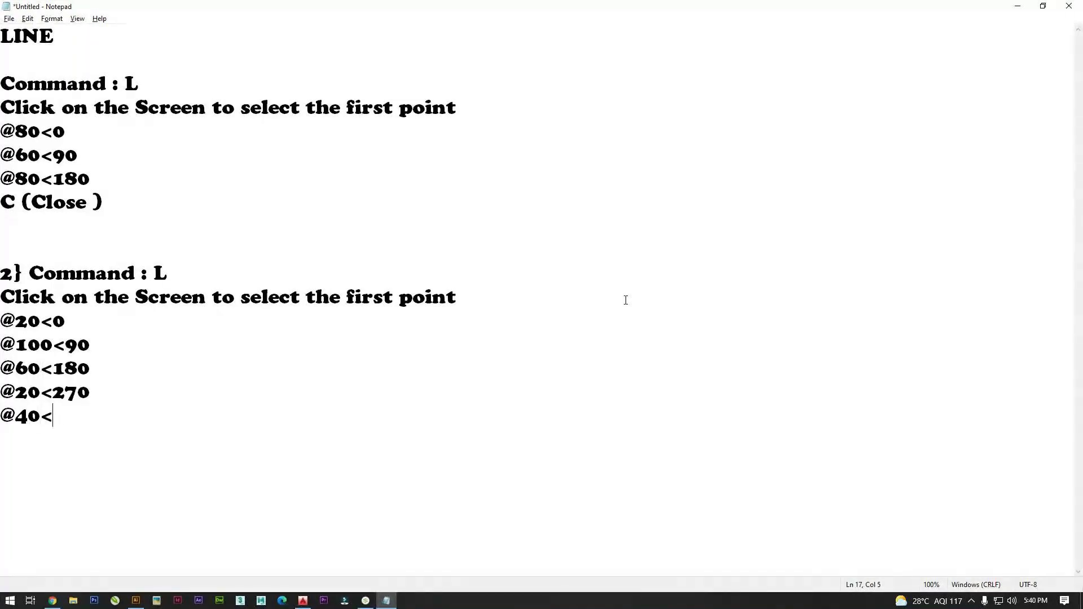
text(0)
key(Return)
text(@80<270)
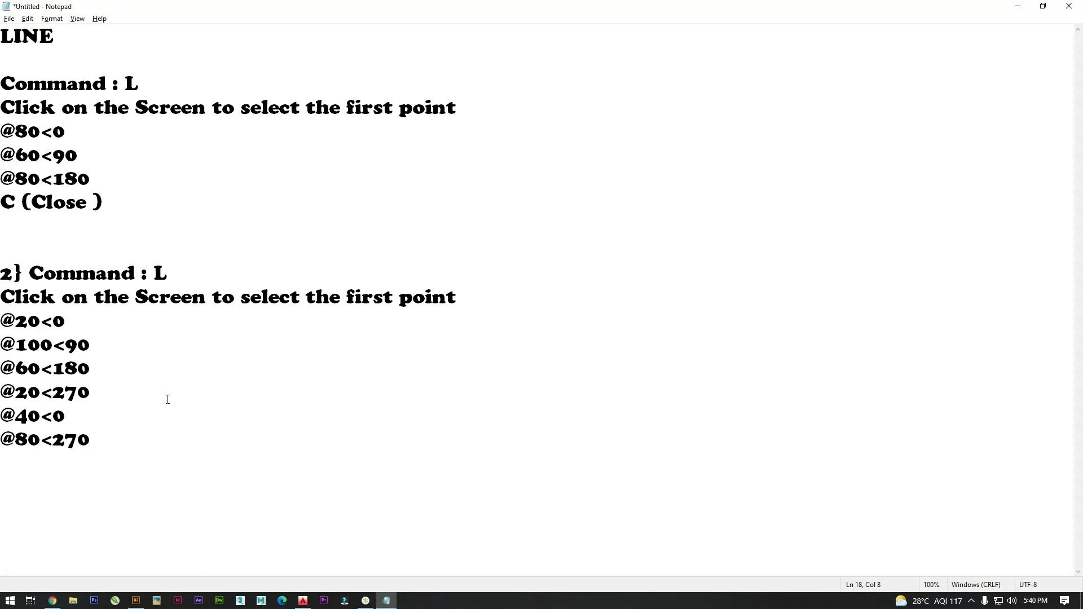
Highlight the six coordinate lines of the second example.
drag(130, 472, 110, 434)
drag(116, 442, 88, 475)
key(alt+Tab)
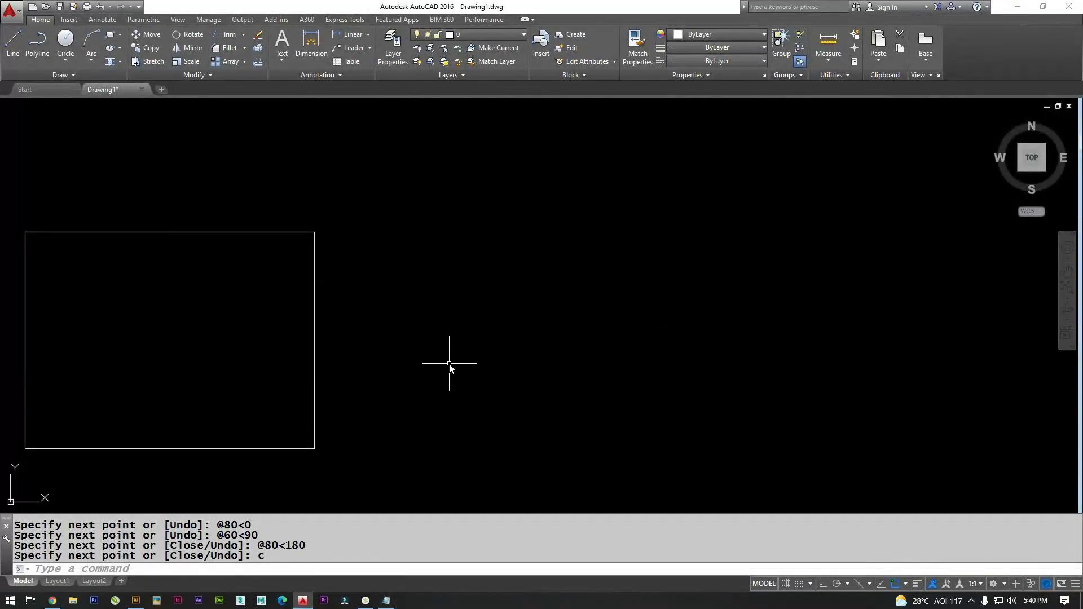
Select all four edges of the 80 by 60 rectangle, delete them, and restart LINE.
middle_drag(370, 407, 467, 373)
scroll(471, 419, down, 2)
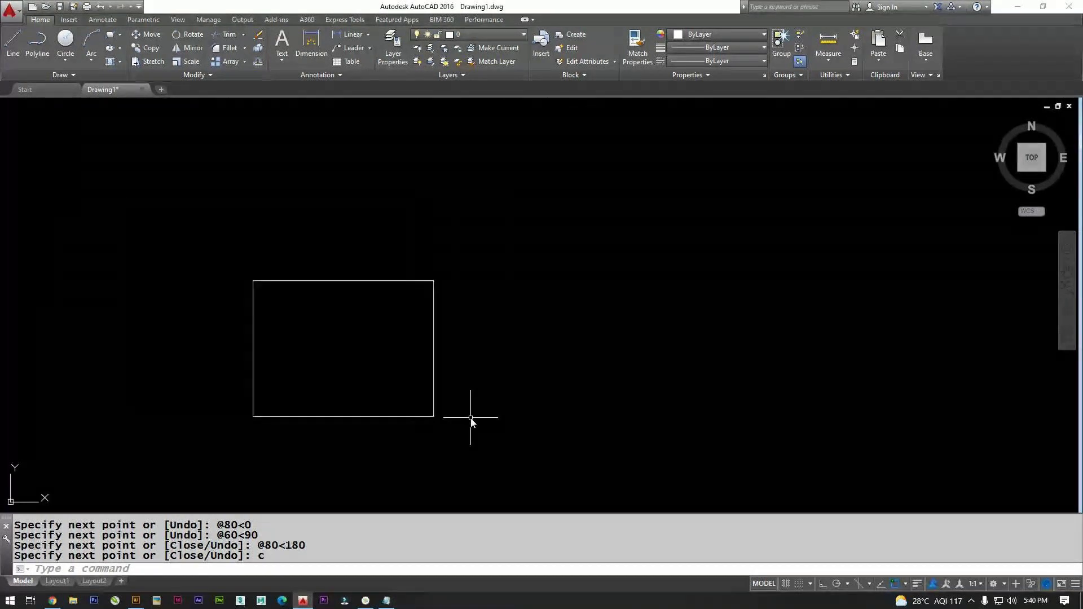
click(434, 399)
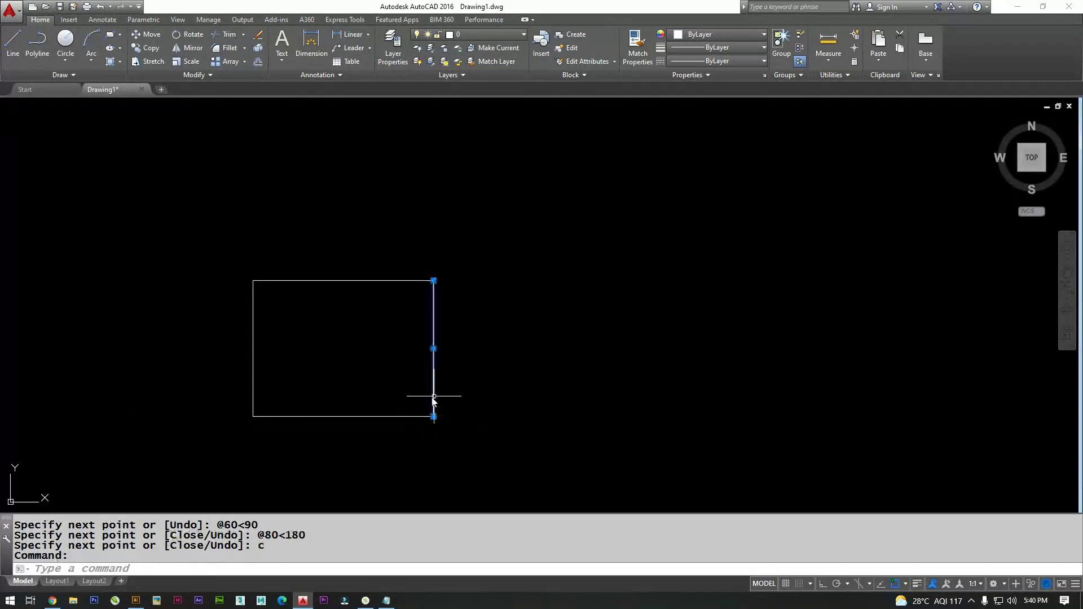
click(395, 417)
click(379, 280)
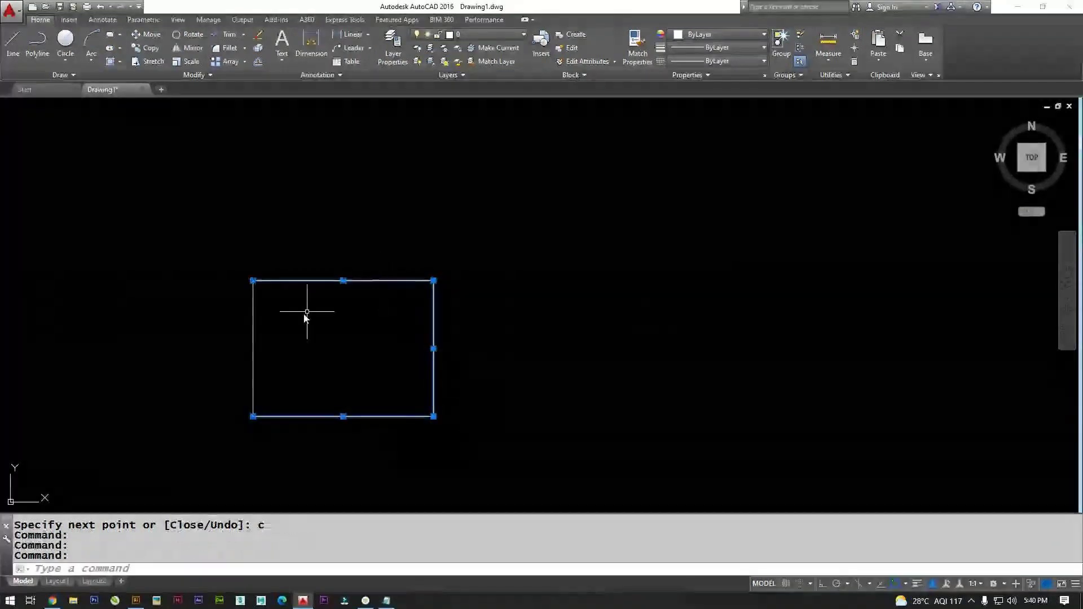
click(253, 339)
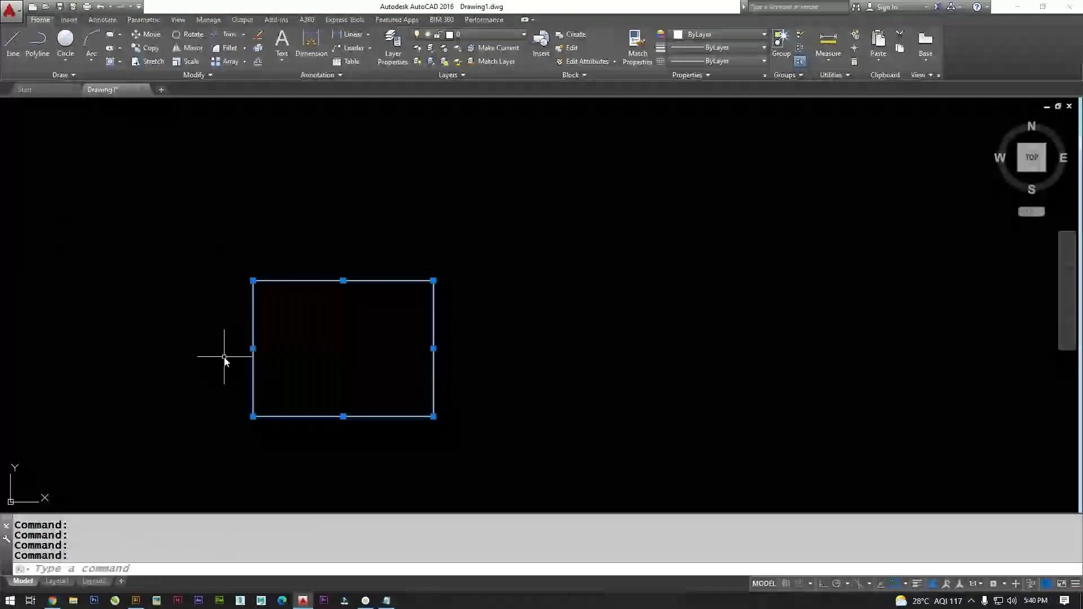
key(Delete)
scroll(358, 353, down, 3)
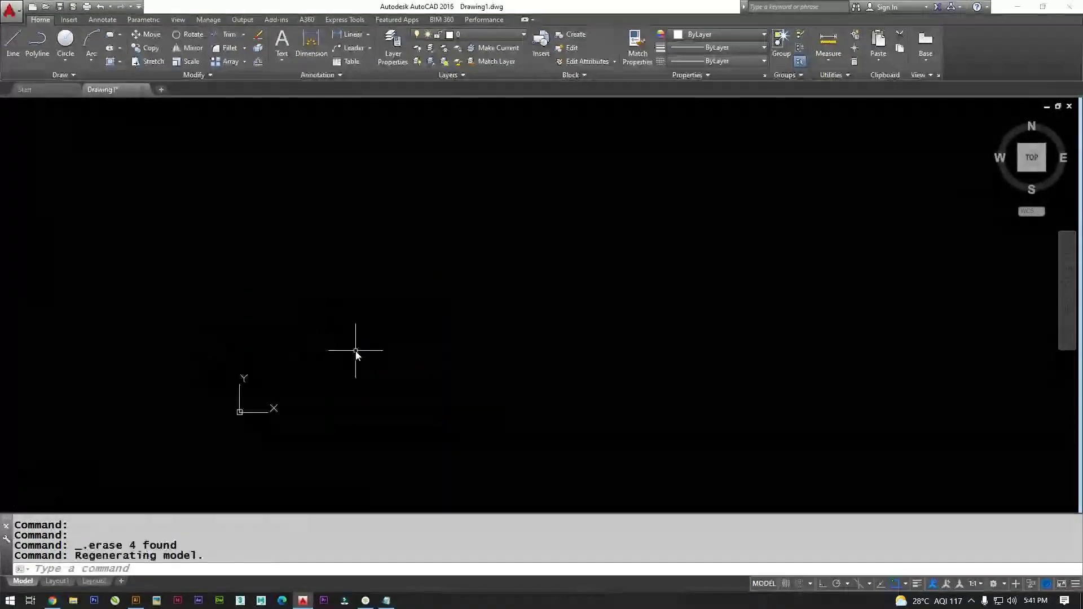
text(L)
key(Return)
Place the new shape's start point and draw a 20-unit segment at 0°.
middle_drag(404, 359, 302, 425)
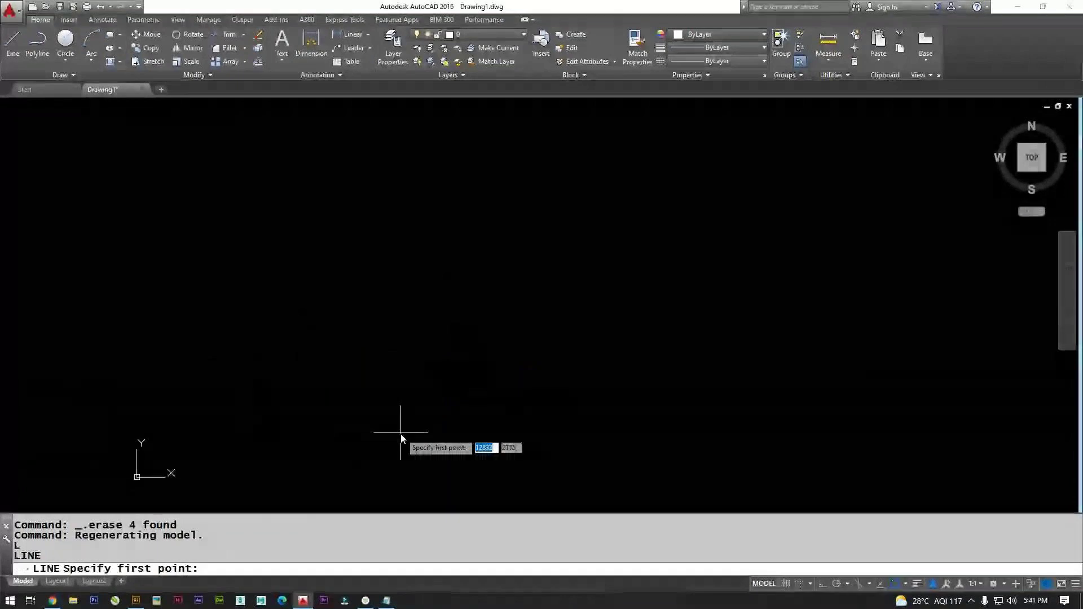
click(400, 432)
text(@20)
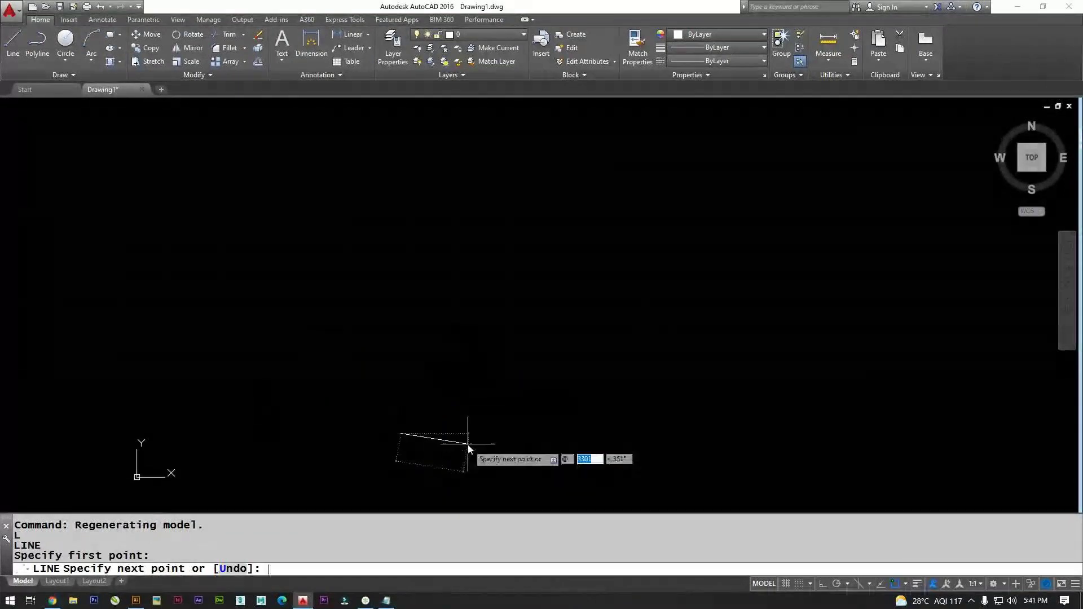
key(Tab)
text(0)
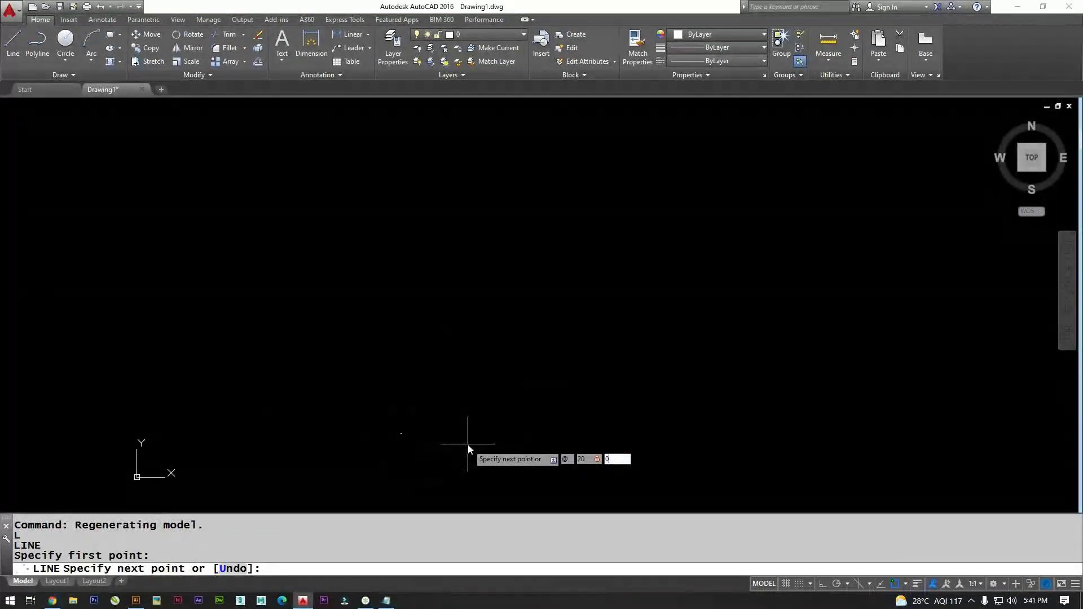
key(Return)
Draw the 100-unit vertical segment at 90°.
scroll(399, 426, up, 2)
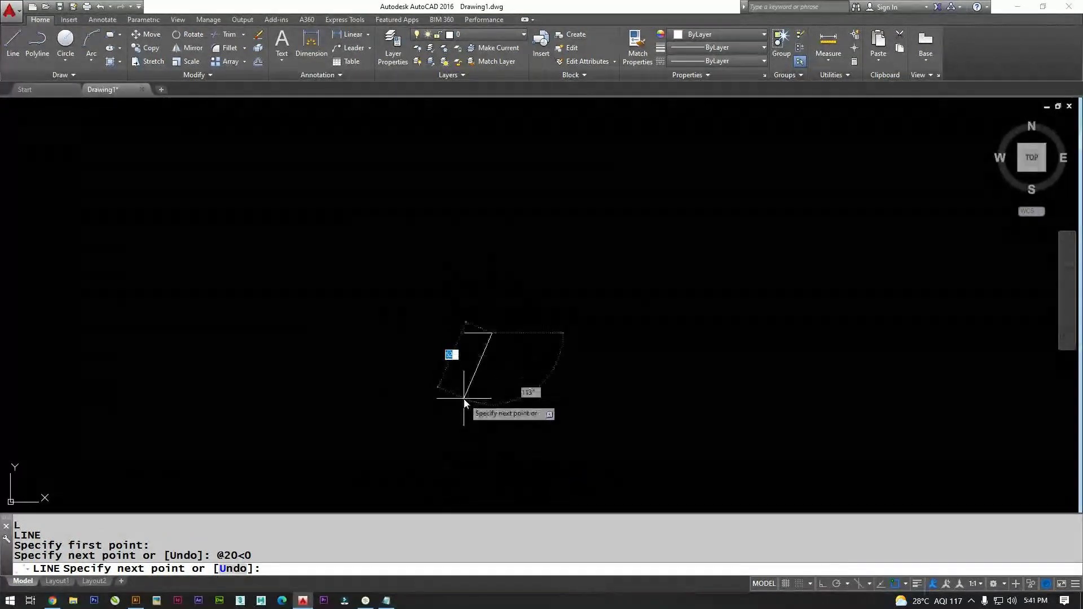
middle_drag(491, 362, 528, 247)
scroll(527, 248, up, 2)
scroll(515, 236, down, 2)
scroll(497, 235, up, 3)
scroll(519, 296, down, 3)
middle_drag(515, 338, 519, 394)
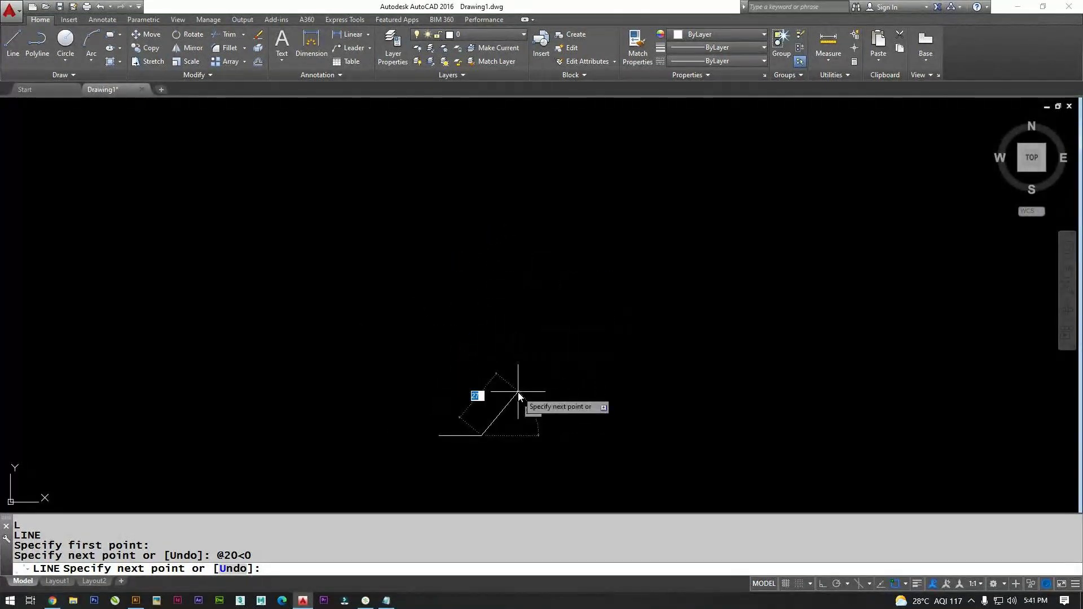
text(@100)
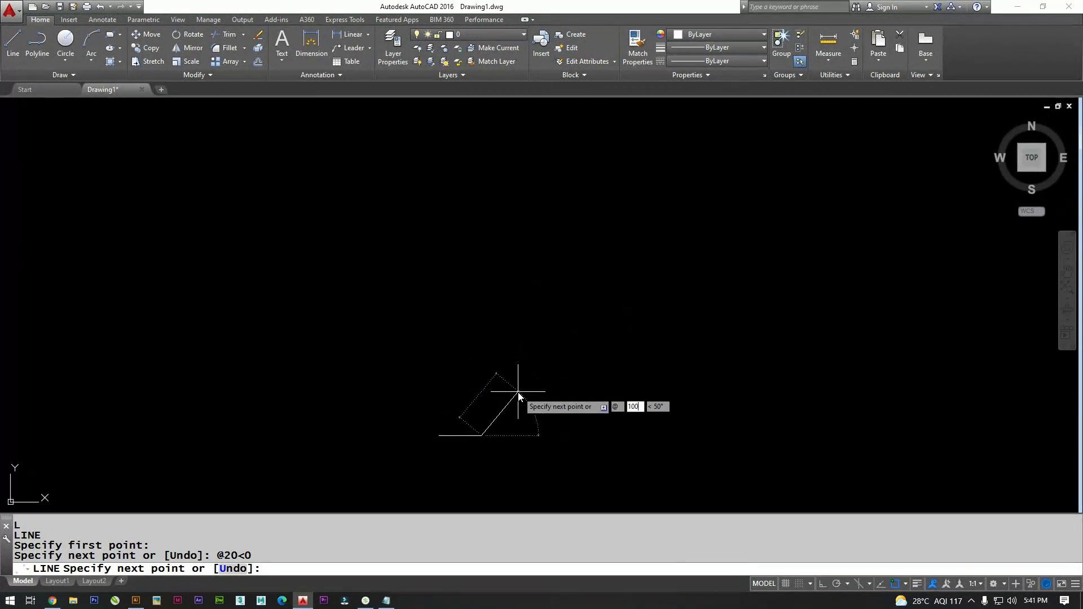
key(Tab)
text(90)
key(Return)
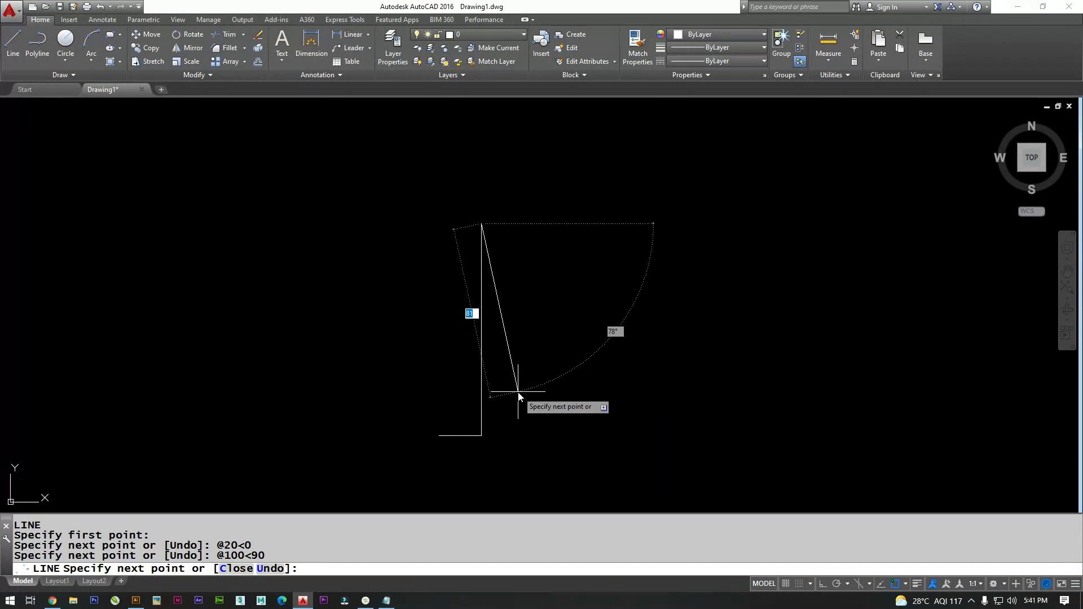
Continue the outline with 60 units at 180°, 20 at 270° and 40 at 0°.
text(@)
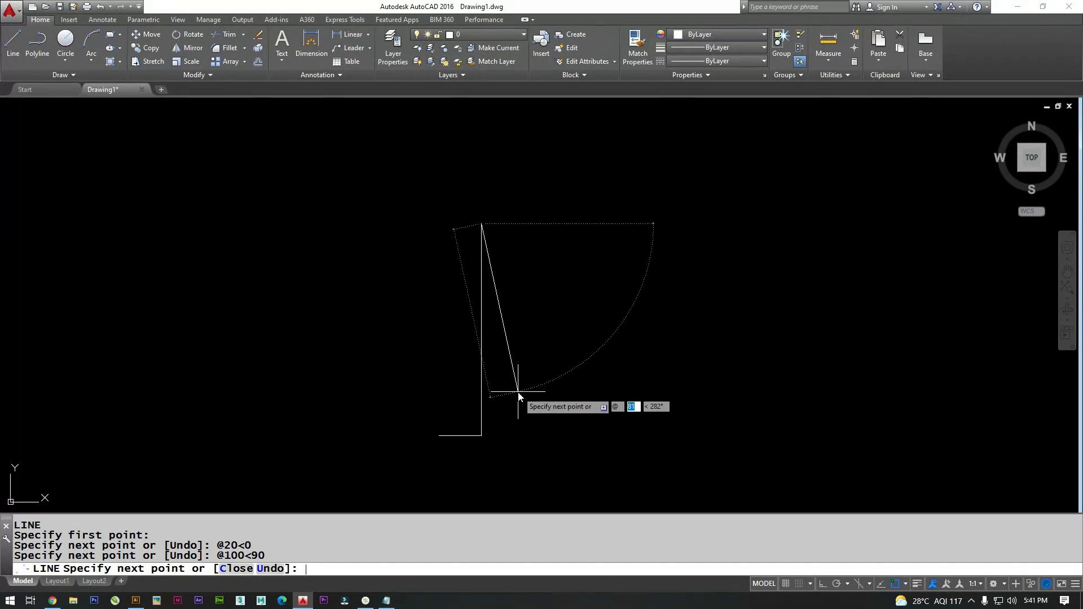
text(60)
key(Tab)
text(180)
key(Return)
text(@)
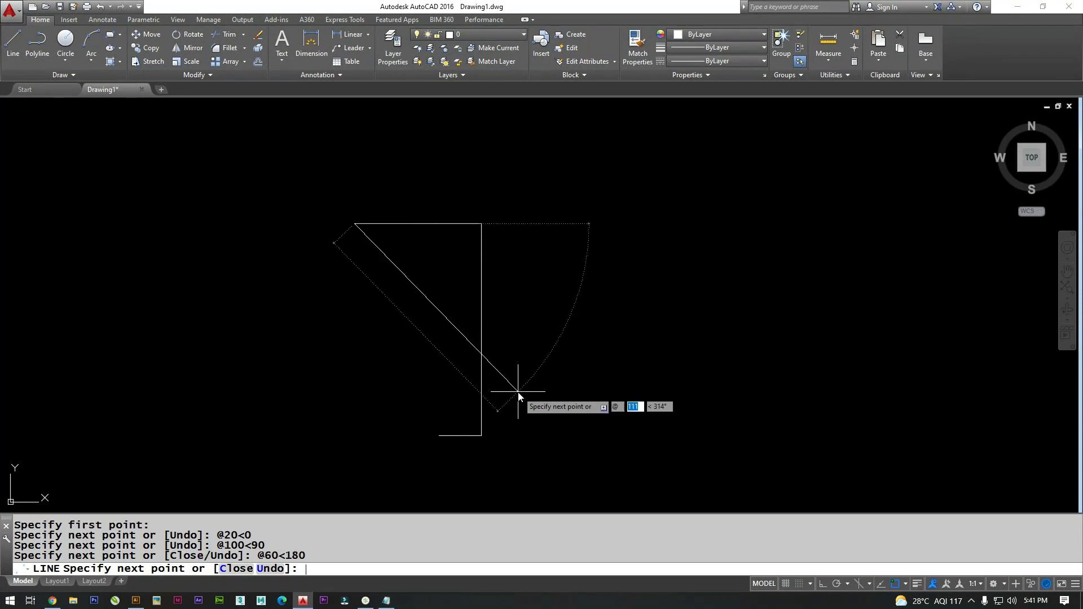
text(20)
key(Tab)
text(2)
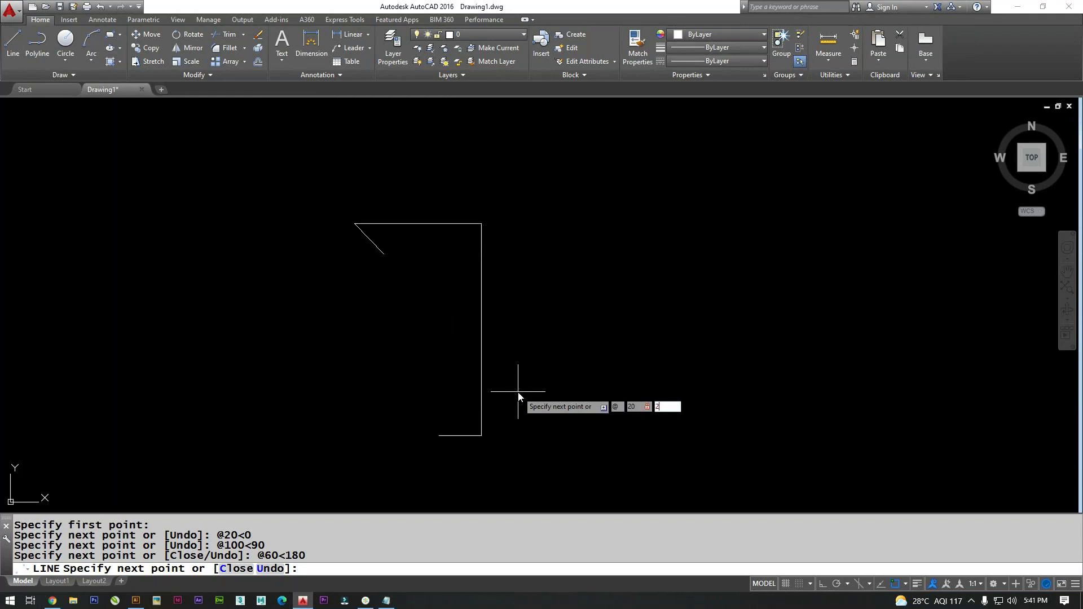
text(70)
key(Return)
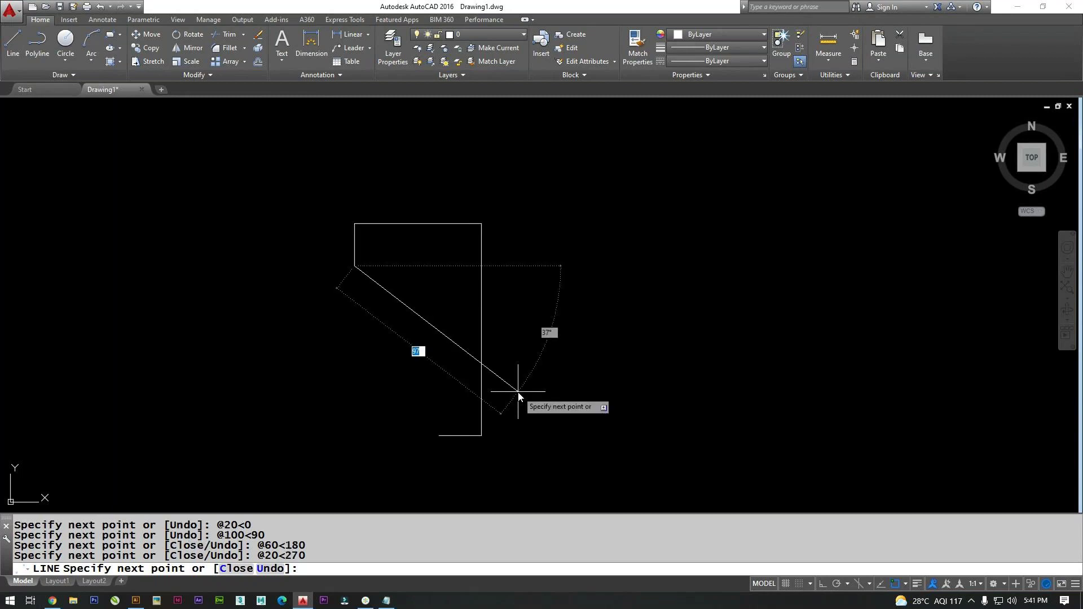
text(@ )
text(40)
key(Tab)
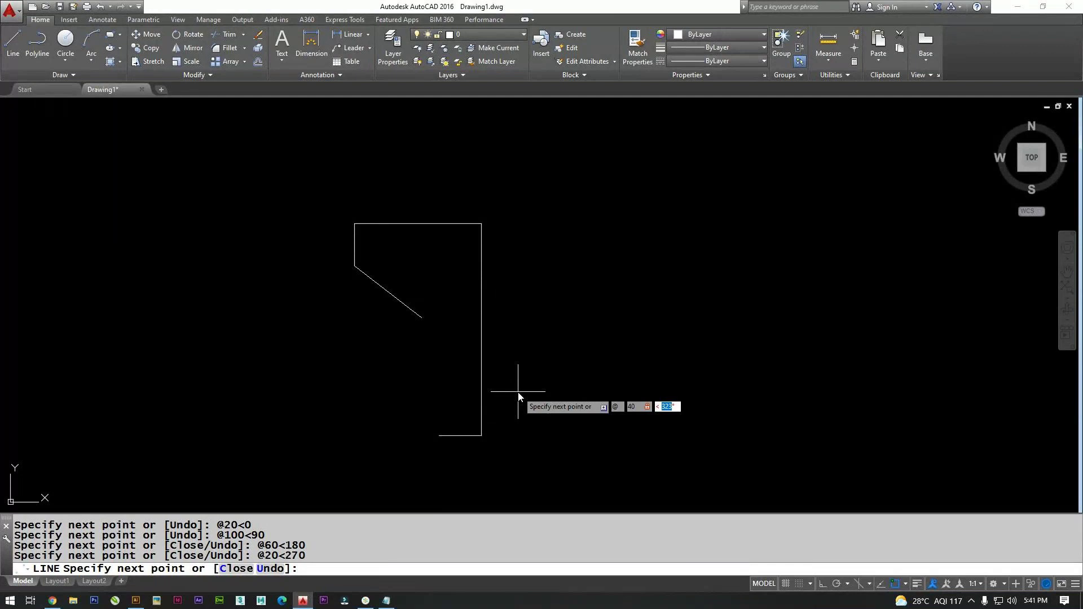
text(0)
key(Return)
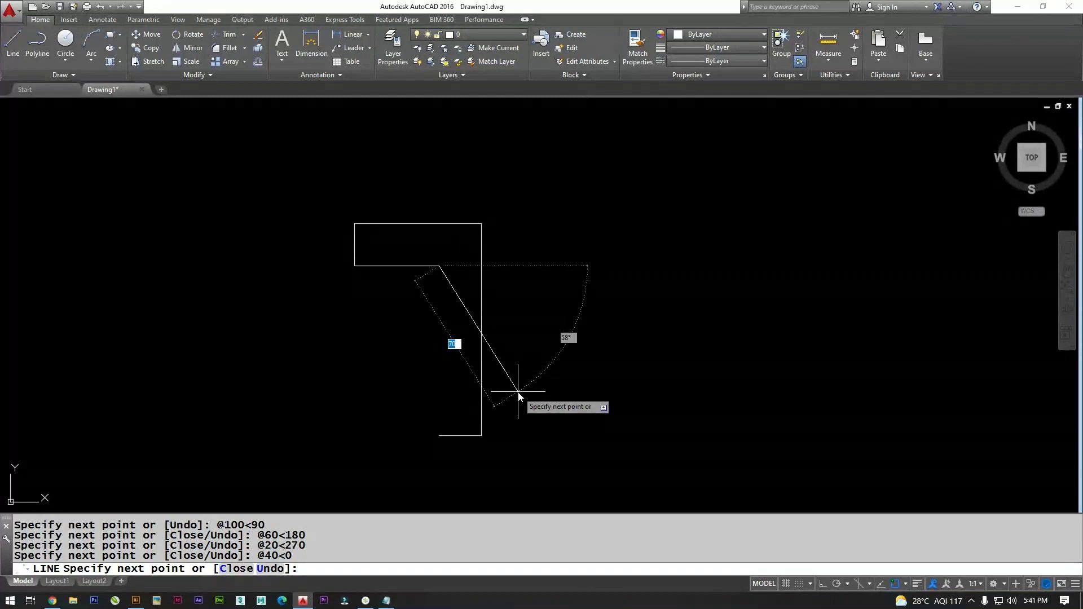
Turn Ortho off, draw the final 80-unit edge at 270°, and end LINE.
key(F8)
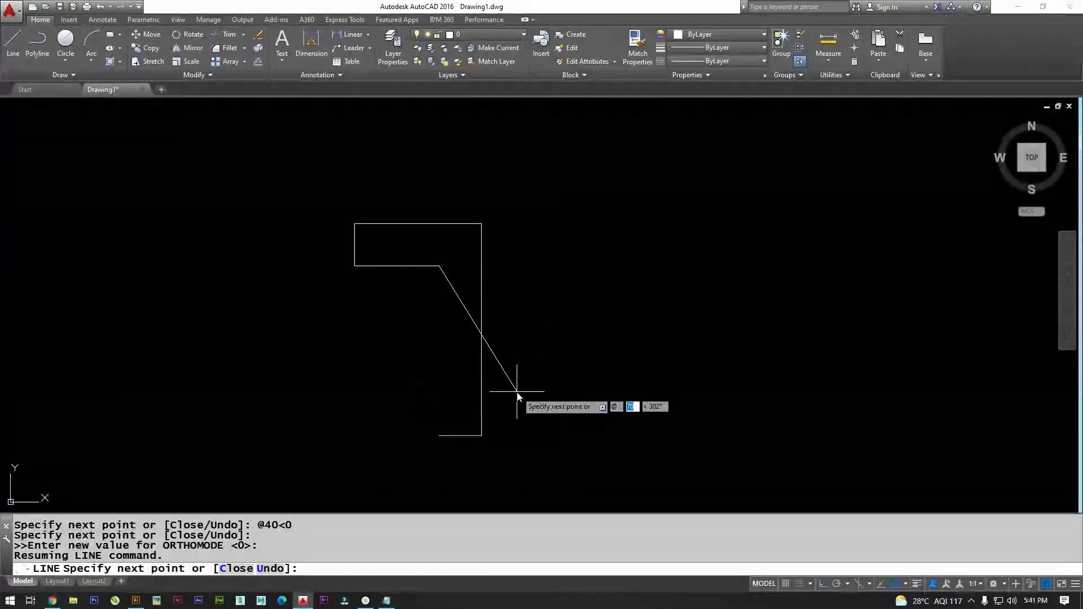
text(80)
key(Tab)
text(2)
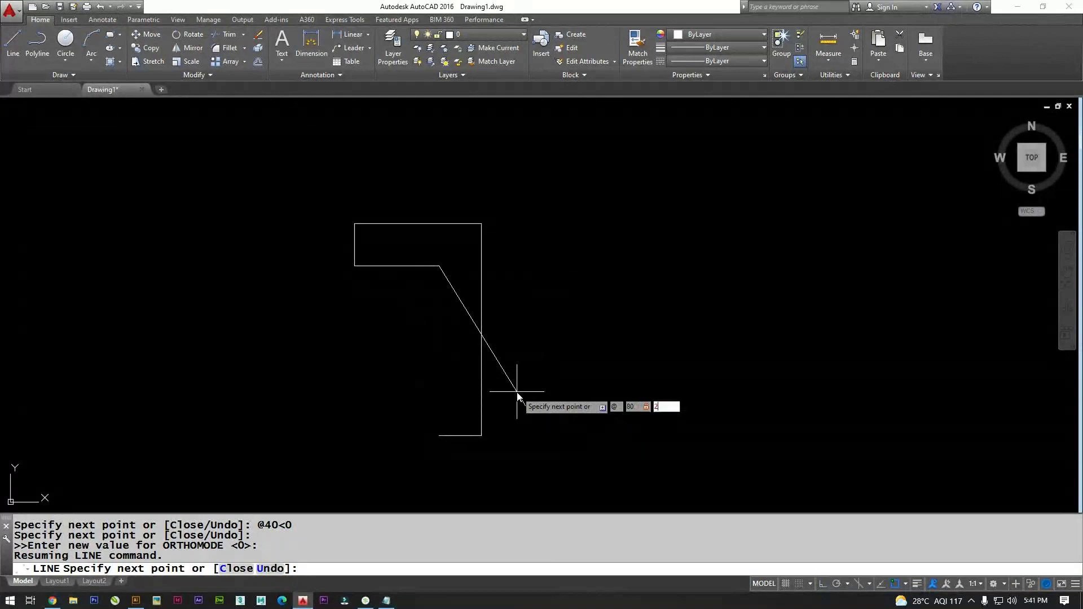
text(70)
key(Return)
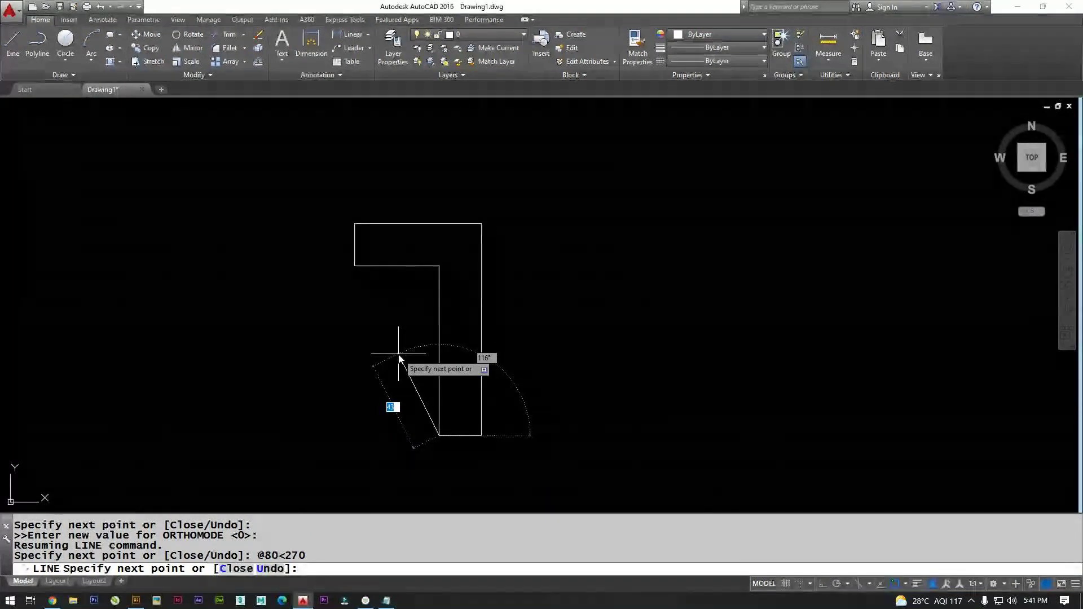
key(Escape)
middle_drag(603, 299, 487, 295)
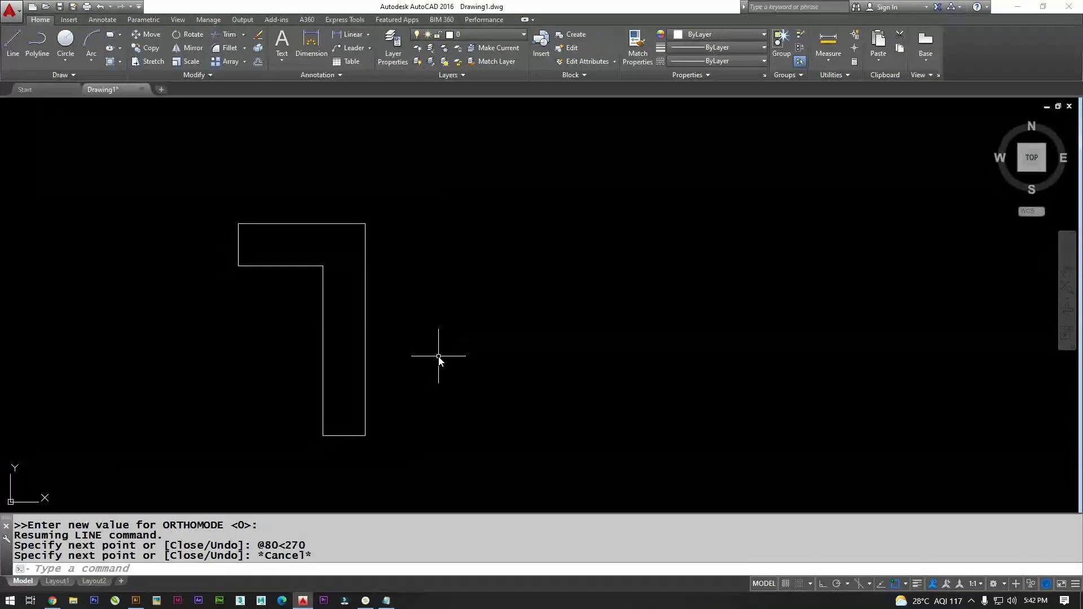
Draw an equilateral triangle with sides 100 at 0° and 100 at 120°, then close it.
text(L)
key(Return)
click(449, 437)
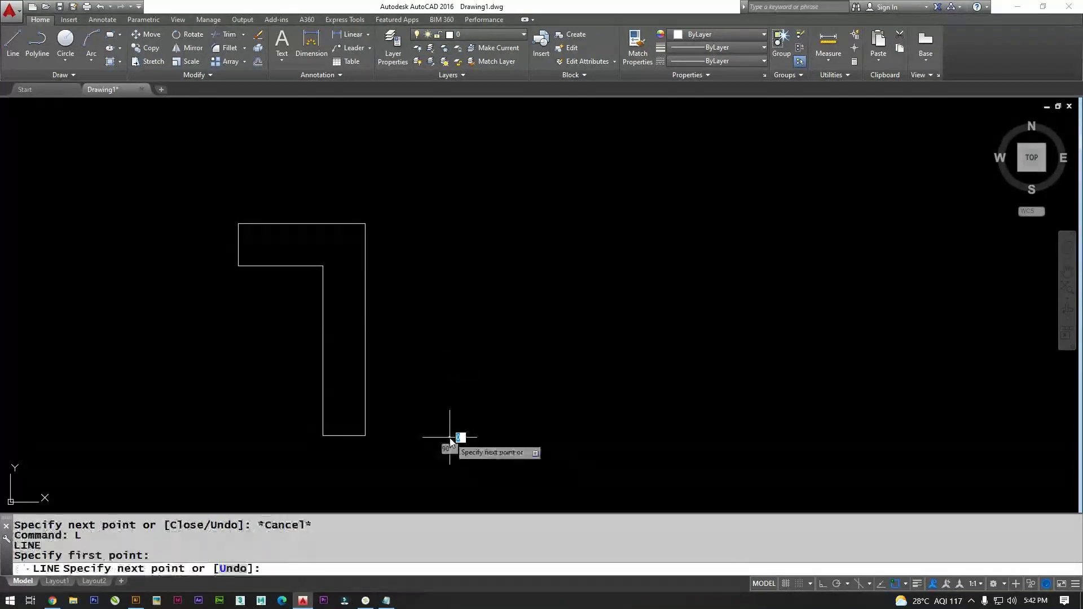
text(100)
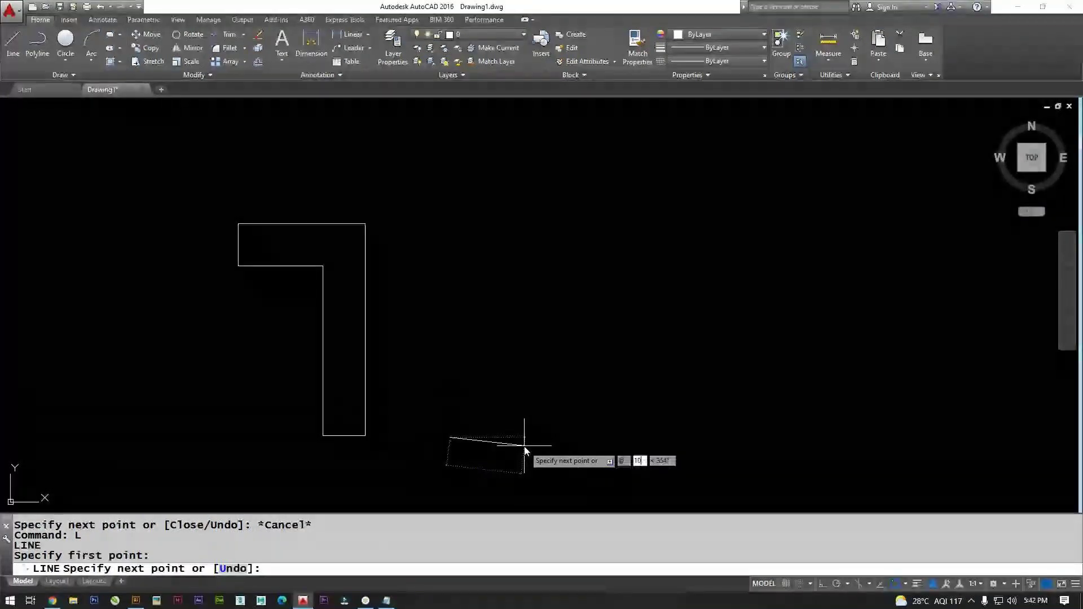
key(Tab)
text(0)
key(Return)
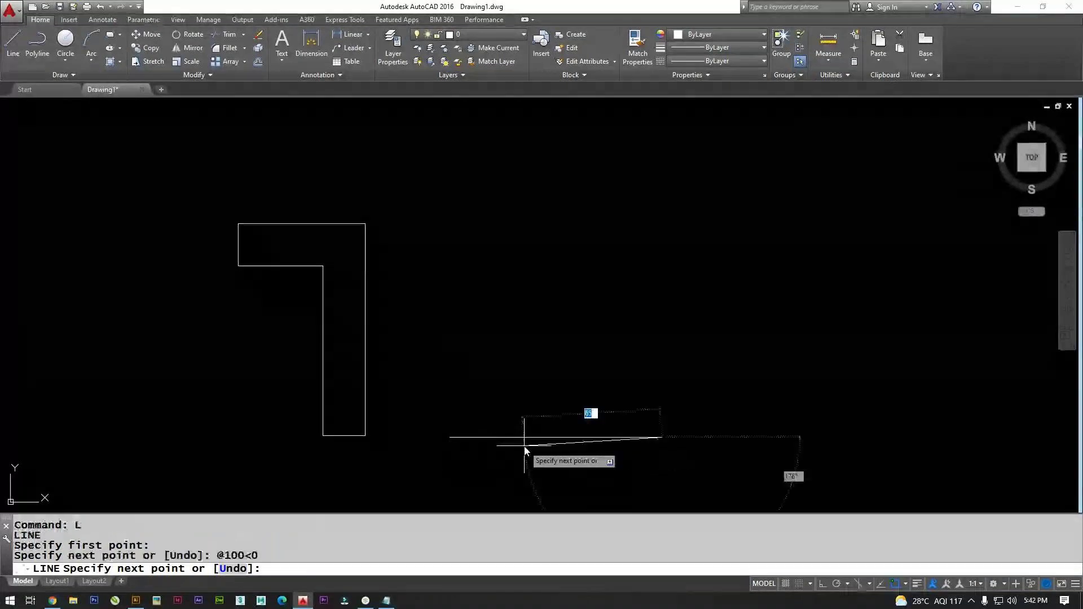
text(@100)
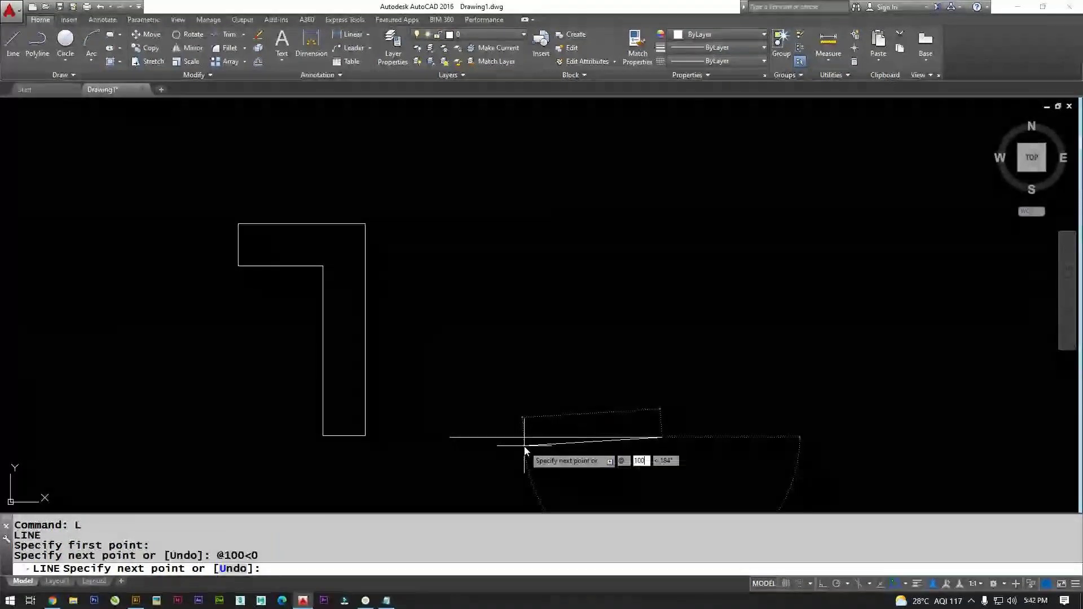
key(Tab)
text(120)
key(Return)
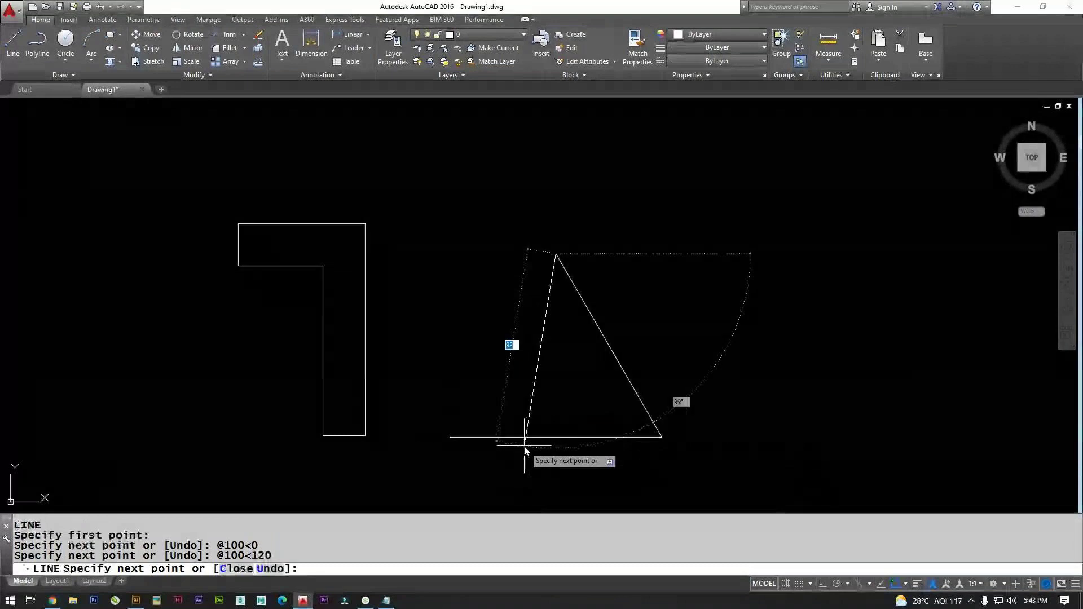
text(c)
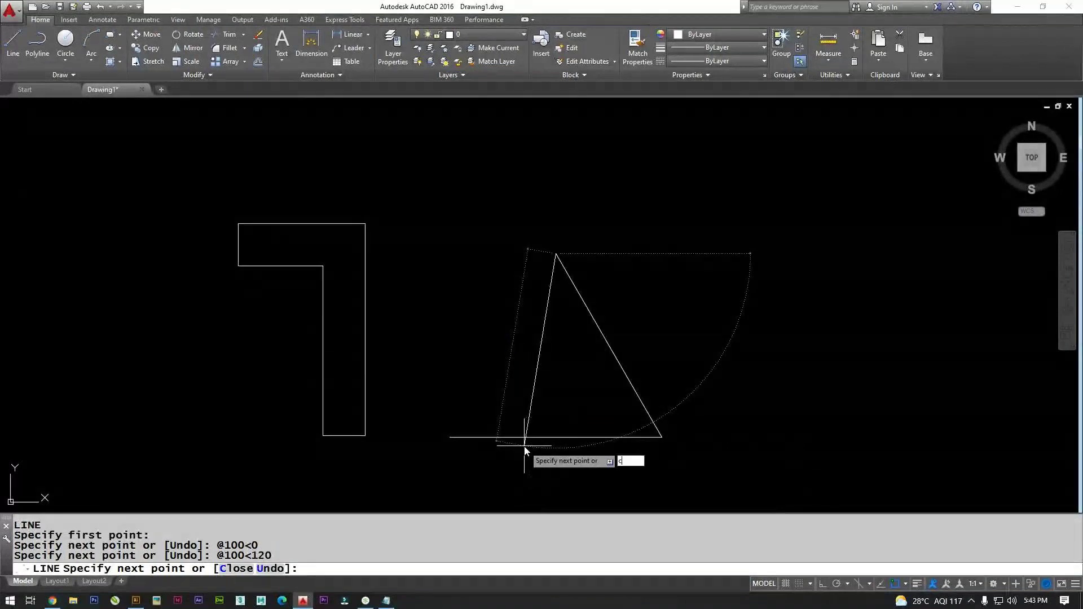
key(Return)
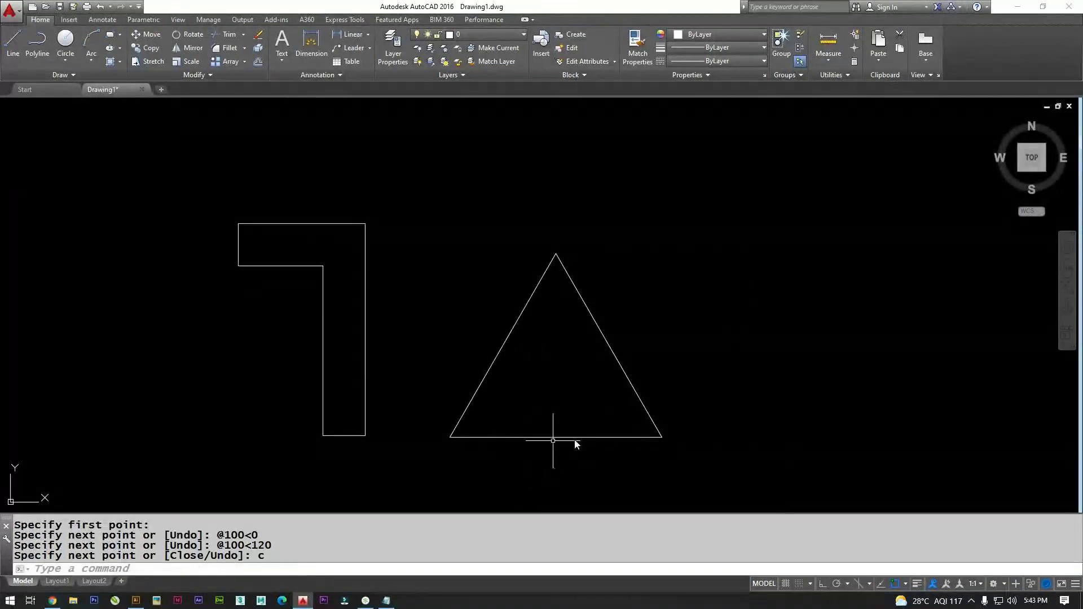
middle_drag(725, 415, 600, 411)
text(l)
key(Return)
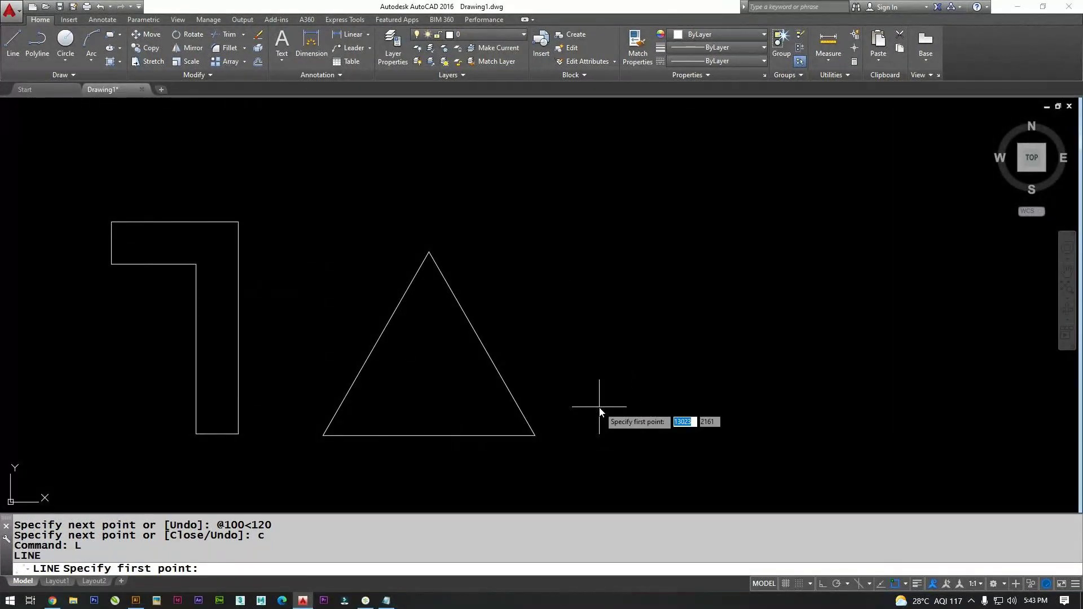
click(605, 437)
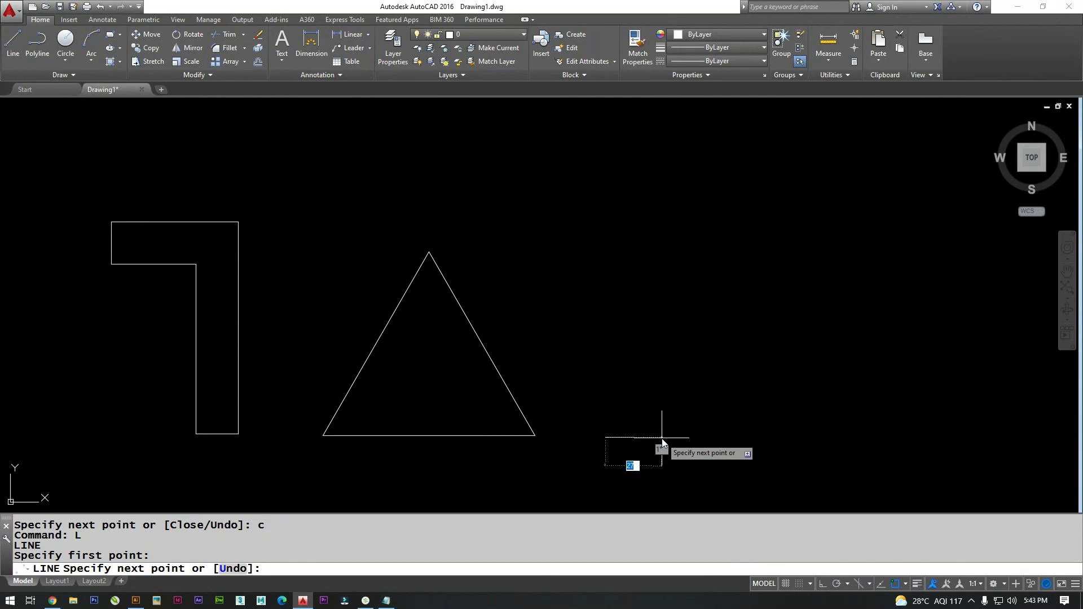
text(@1)
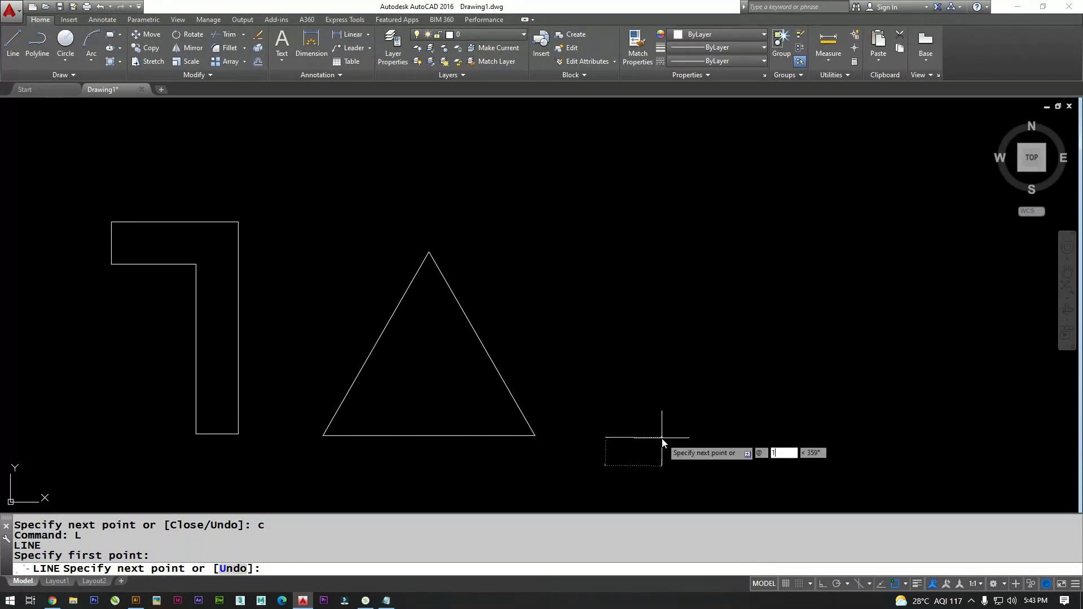
text(00<0)
Confirm the 100-unit horizontal base line and switch to Adobe Illustrator.
key(Return)
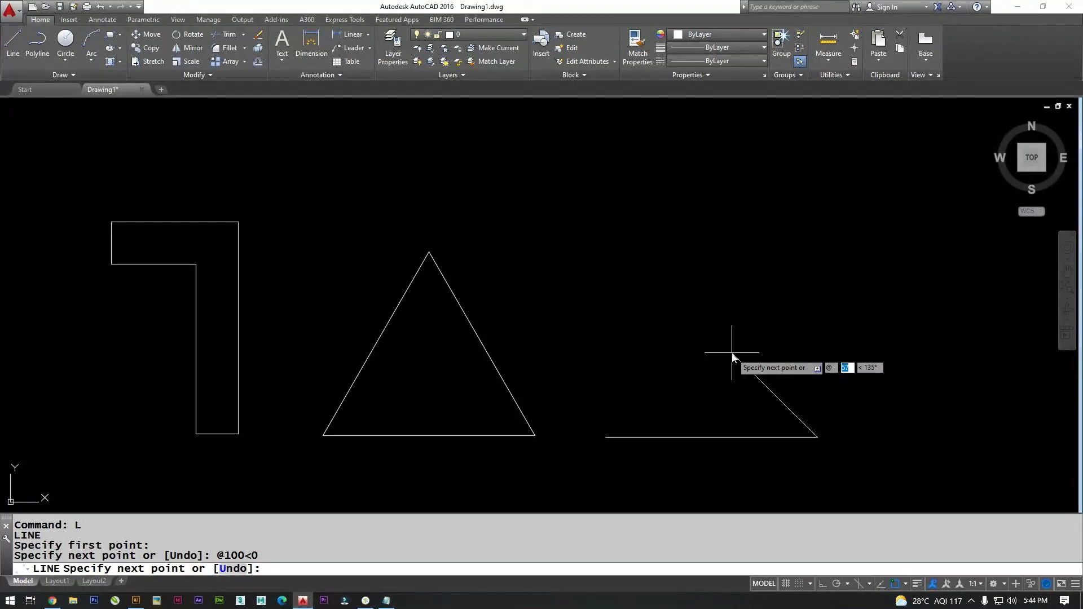
key(alt+Tab)
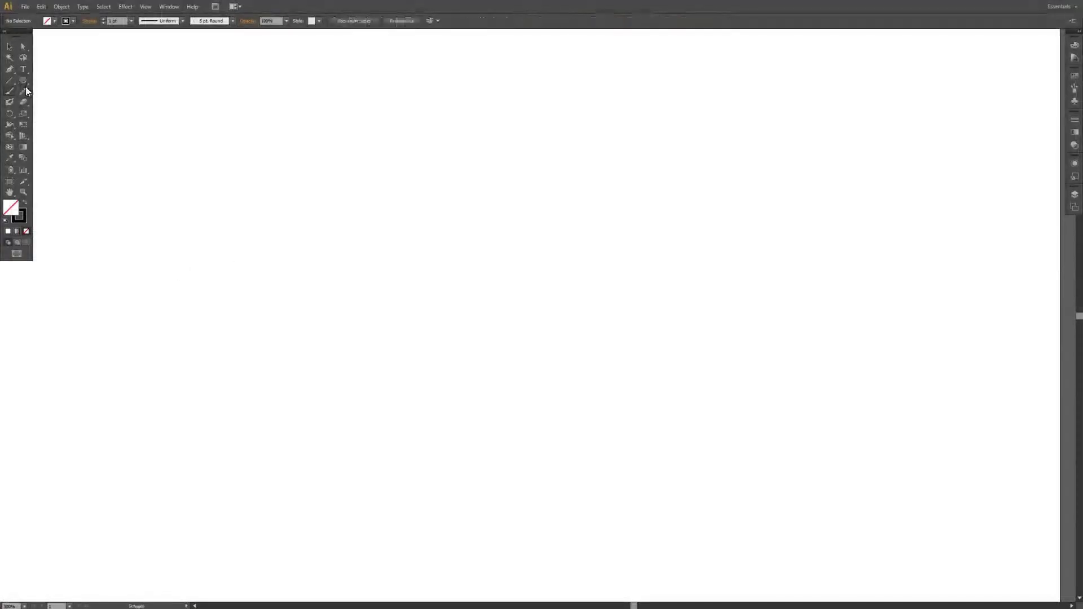
Create a six-sided polygon and scale it up proportionally.
click(479, 323)
key(Tab)
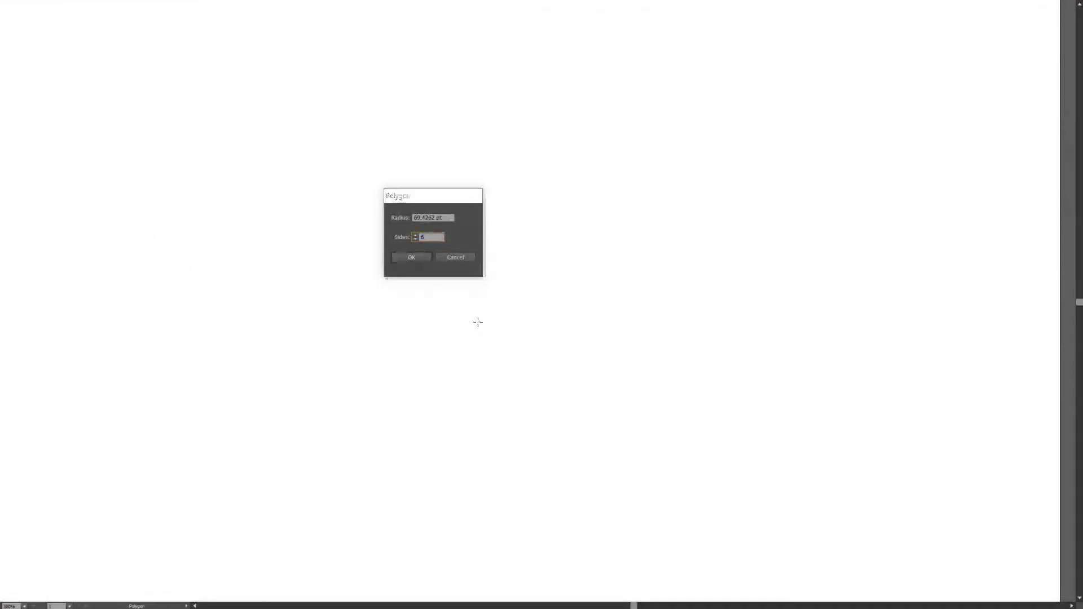
key(Return)
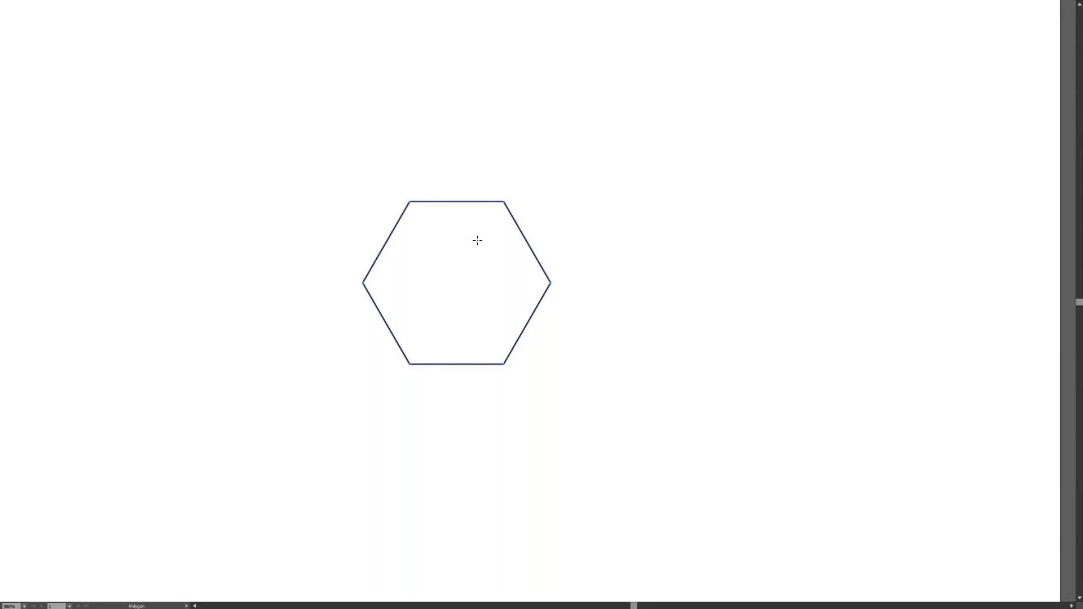
key(v)
alt+shift+drag(551, 202, 652, 142)
key(ctrl)
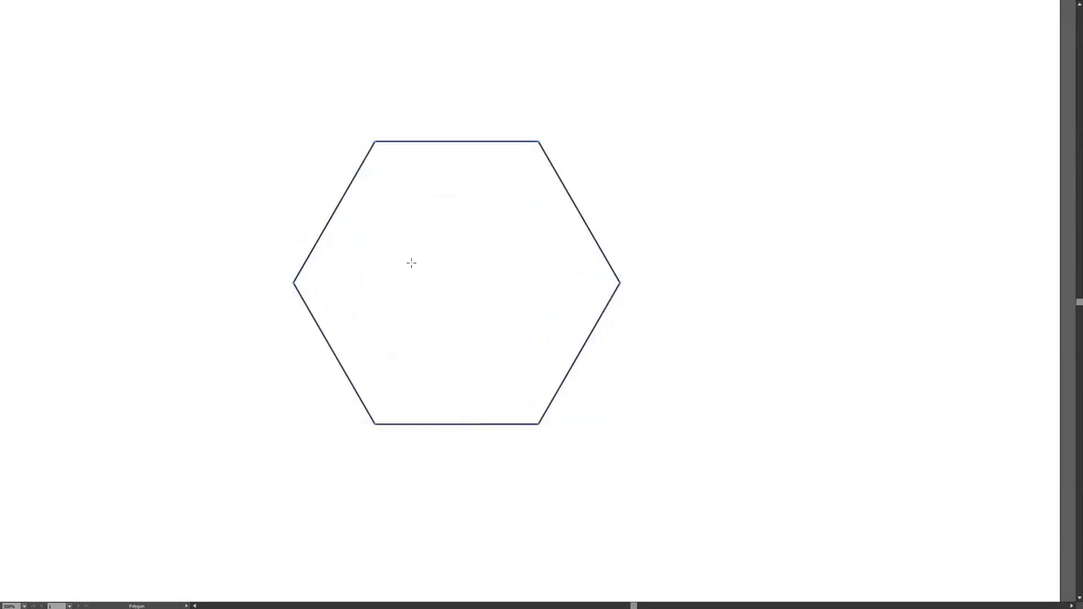
Hand-write 100 under the bottom edge and label the vertices C, D, E and F.
key(n)
key(ctrl+shift+a)
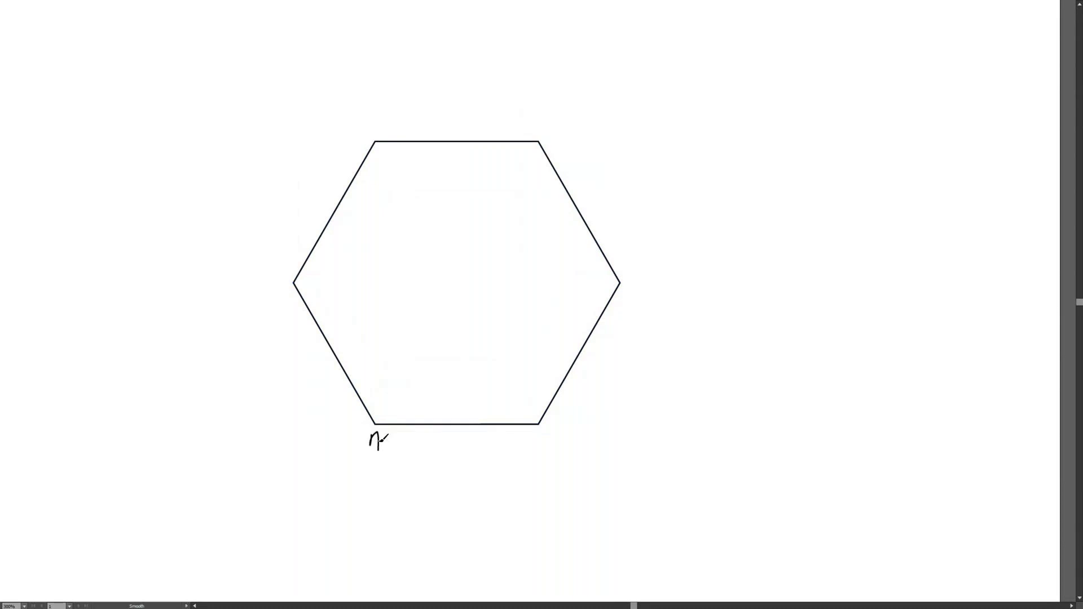
mouse_move(439, 434)
mouse_down()
mouse_move(437, 450)
mouse_move(458, 435)
mouse_up()
mouse_move(533, 434)
mouse_down()
mouse_move(532, 445)
mouse_move(548, 437)
mouse_move(533, 450)
mouse_up()
drag(624, 285, 628, 294)
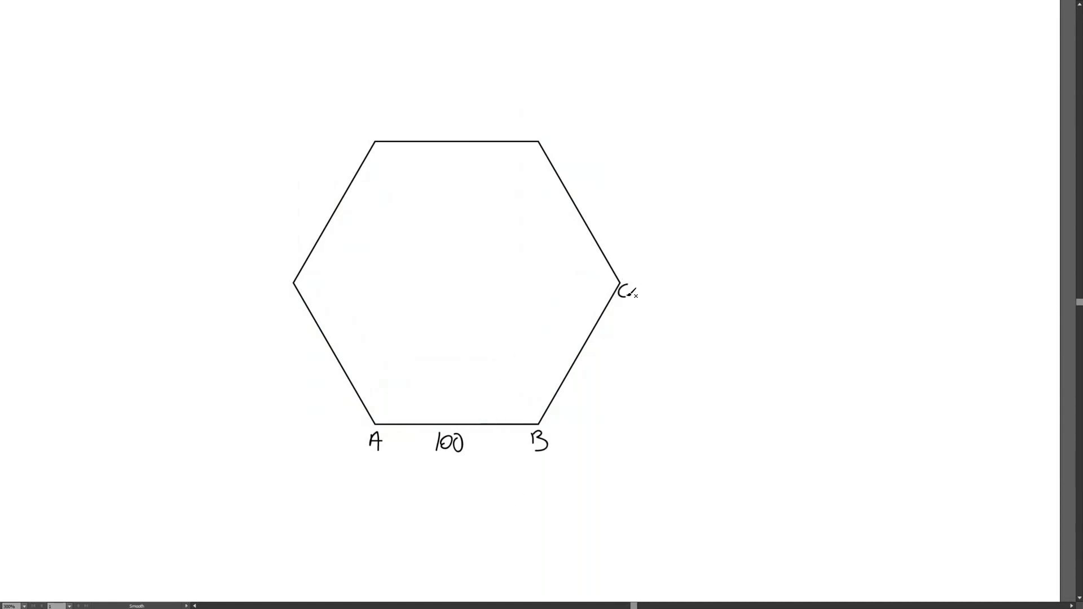
mouse_move(539, 133)
mouse_down()
mouse_move(542, 143)
mouse_move(551, 135)
mouse_move(541, 143)
mouse_up()
drag(364, 122, 370, 129)
drag(271, 276, 269, 290)
drag(269, 276, 277, 281)
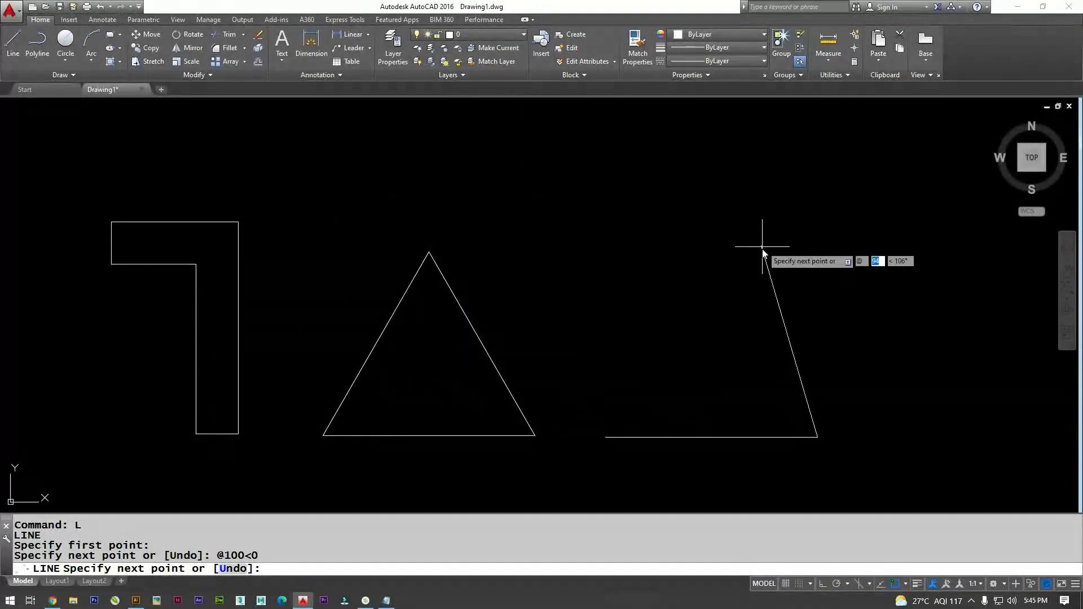
Cancel the mistaken entries and restart the LINE command.
text(<K)
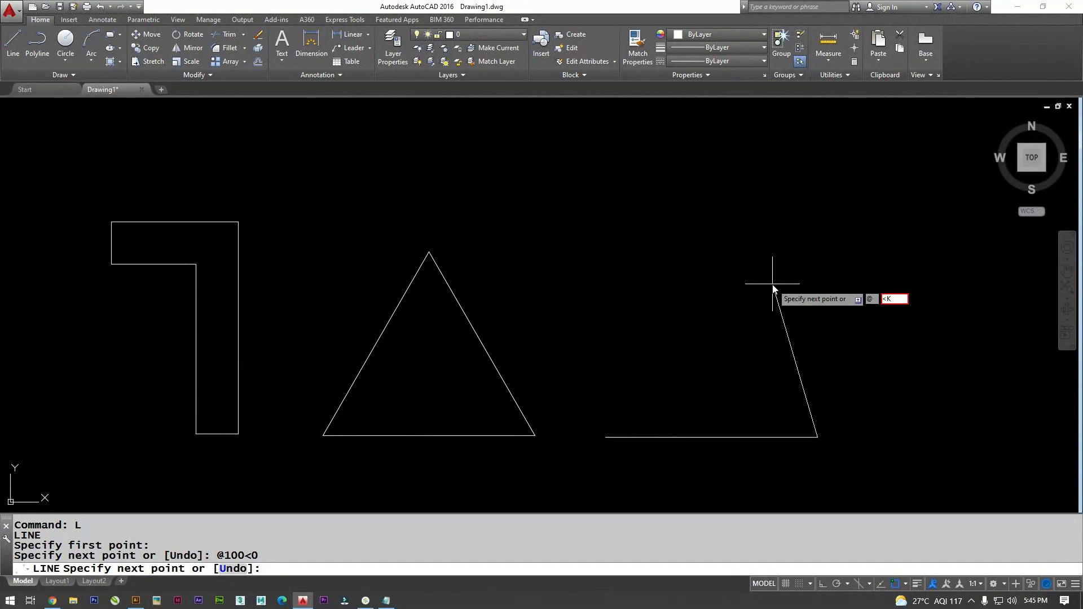
key(Escape)
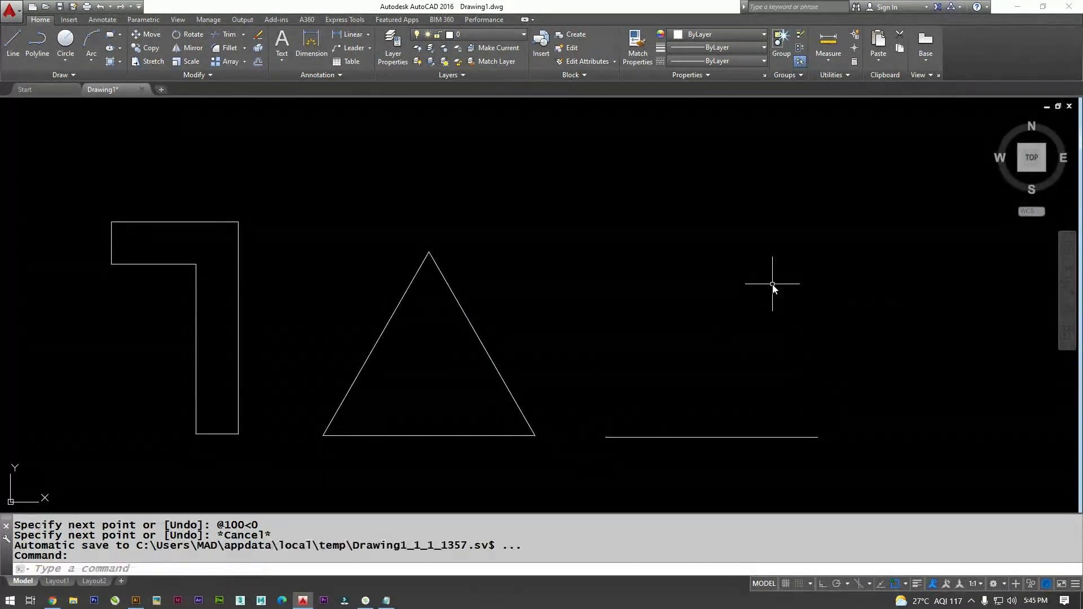
text(l')
key(Return)
key(Escape)
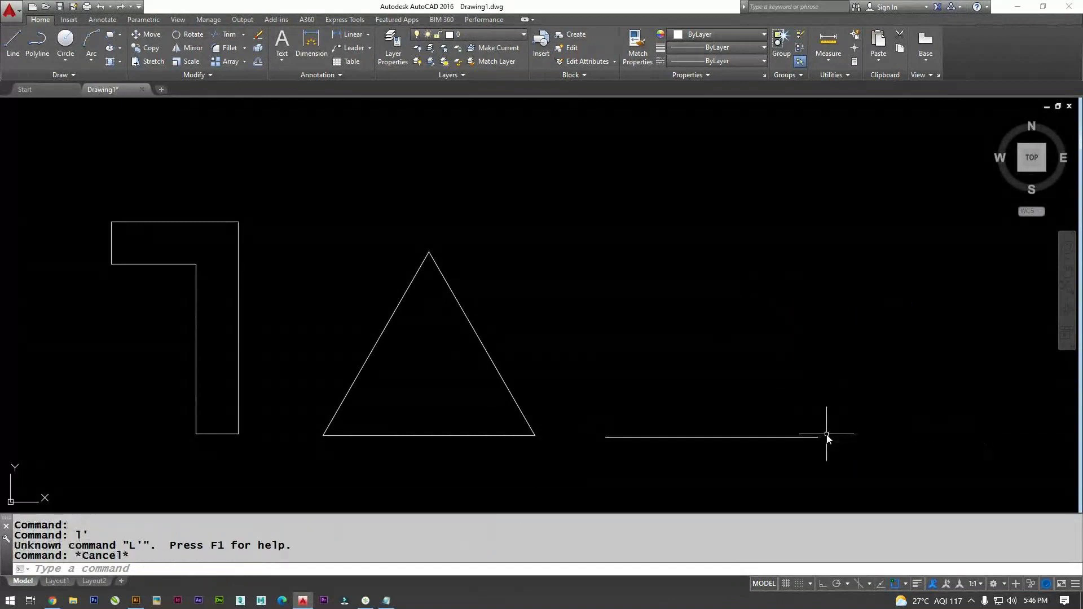
key(Escape)
text(l)
key(Return)
Start at the base line's right end; undo a wrongly angled 120° side.
click(818, 437)
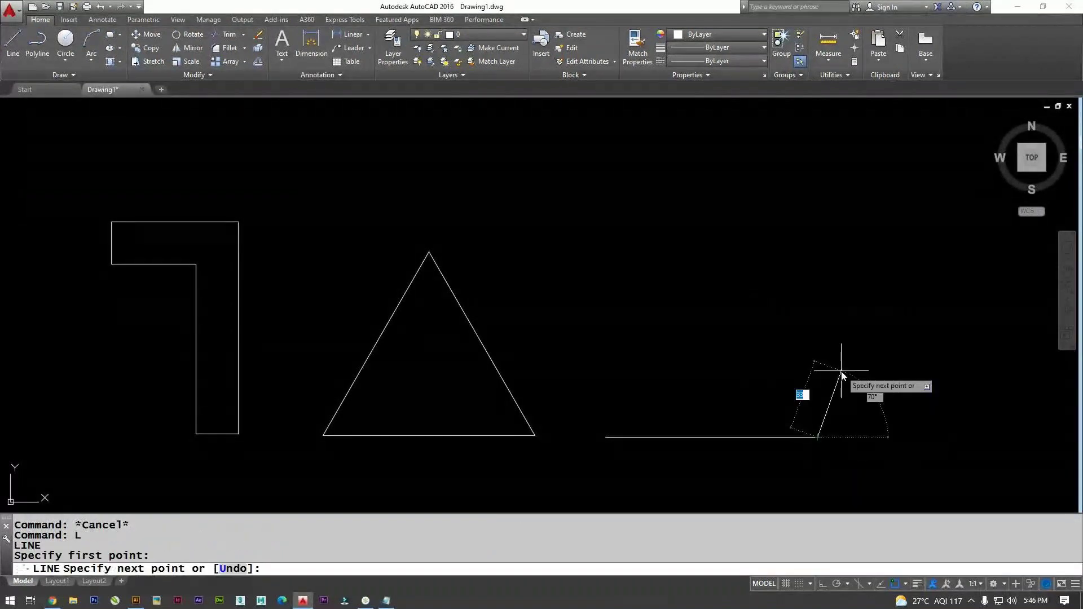
text(100)
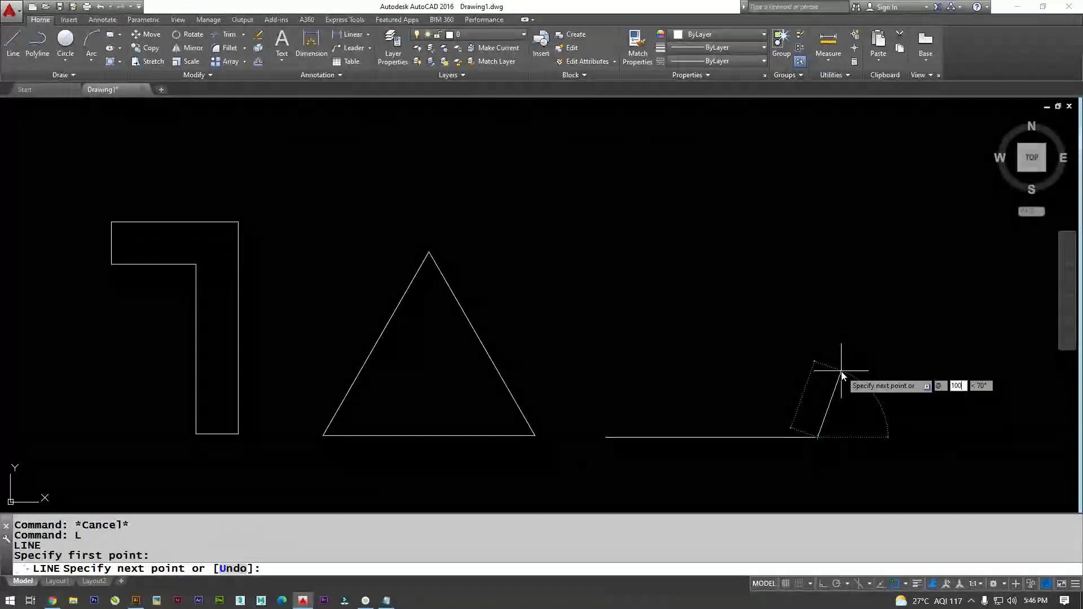
key(Tab)
text(120)
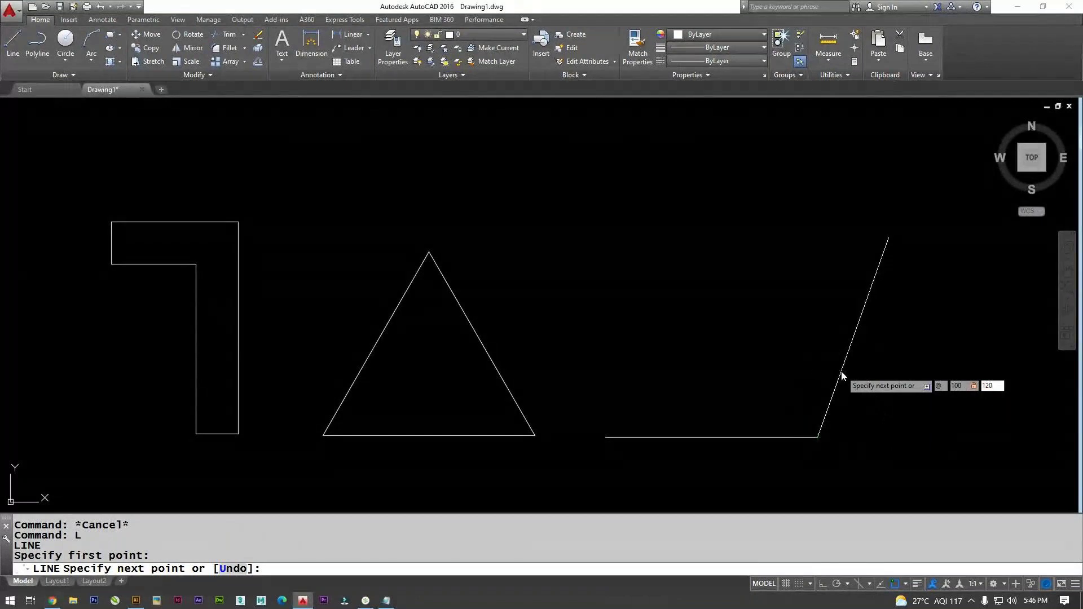
key(Return)
key(ctrl+z)
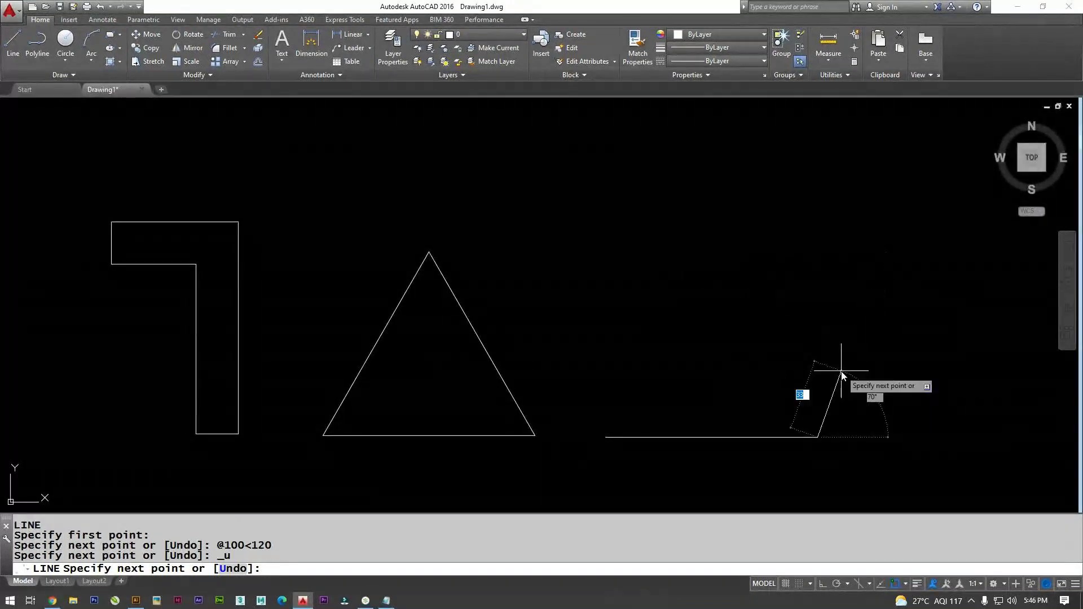
Draw hexagon sides of 100 at 60° and 100 at 120°.
text(@100)
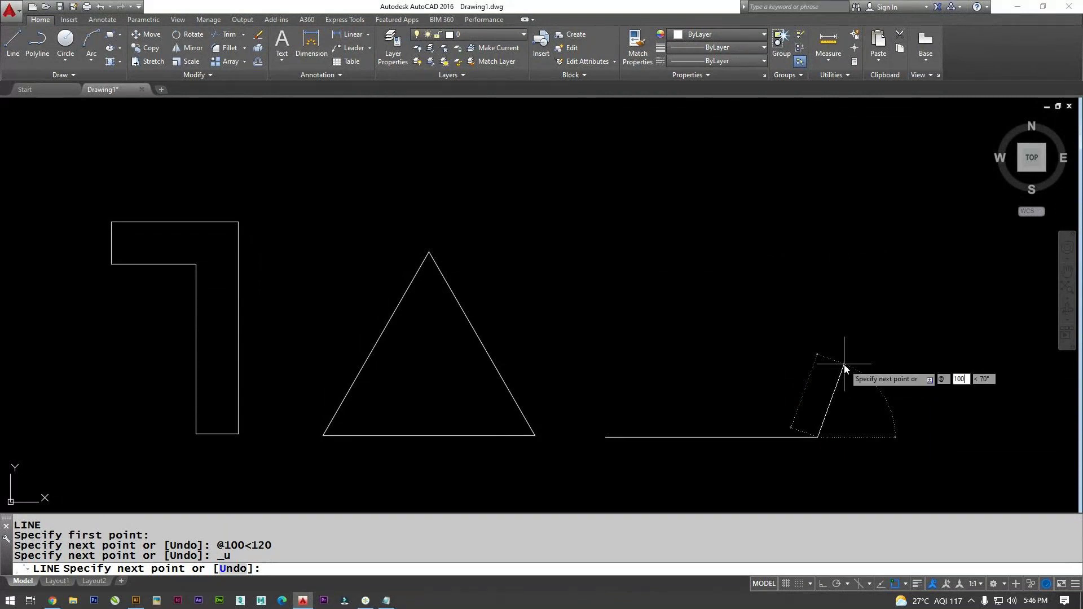
key(Tab)
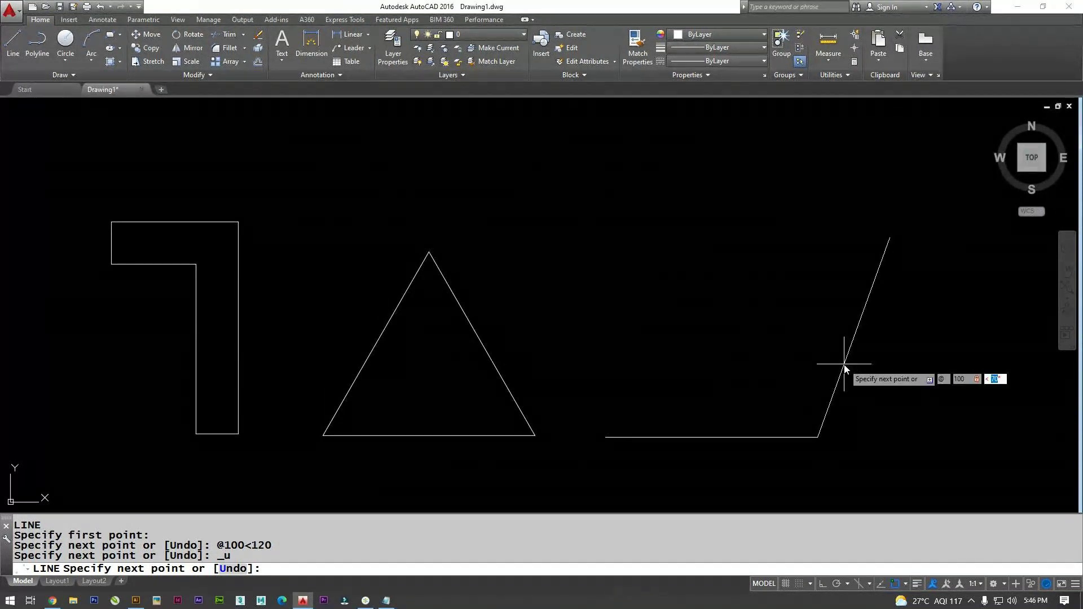
text(60)
key(Return)
text(@100)
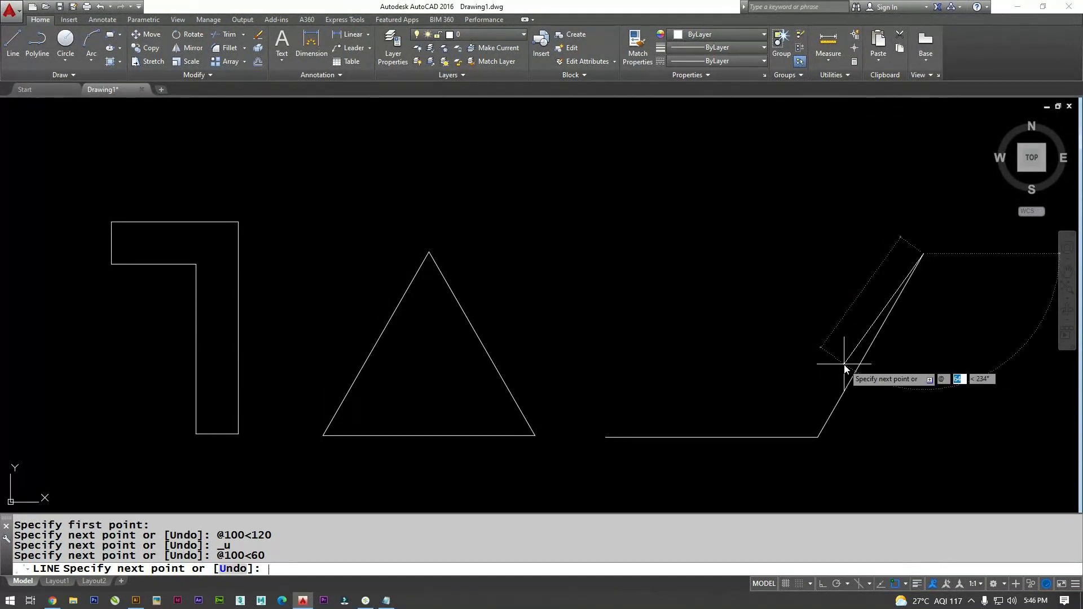
key(Tab)
text(120)
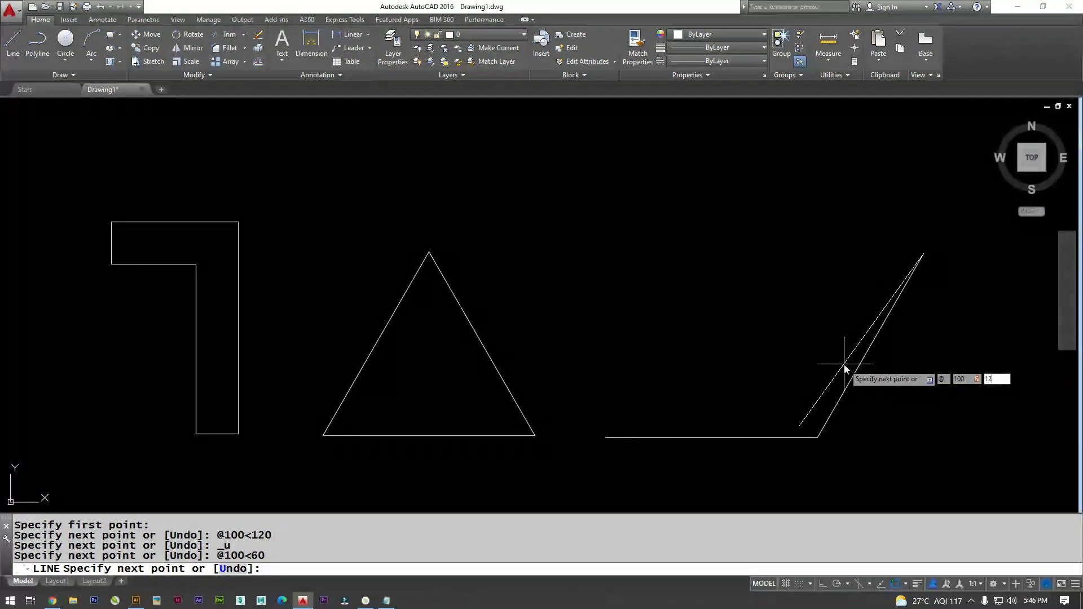
key(Return)
Add sides of 100 at 180° and 240°, then close the hexagon at its starting corner.
scroll(845, 369, down, 2)
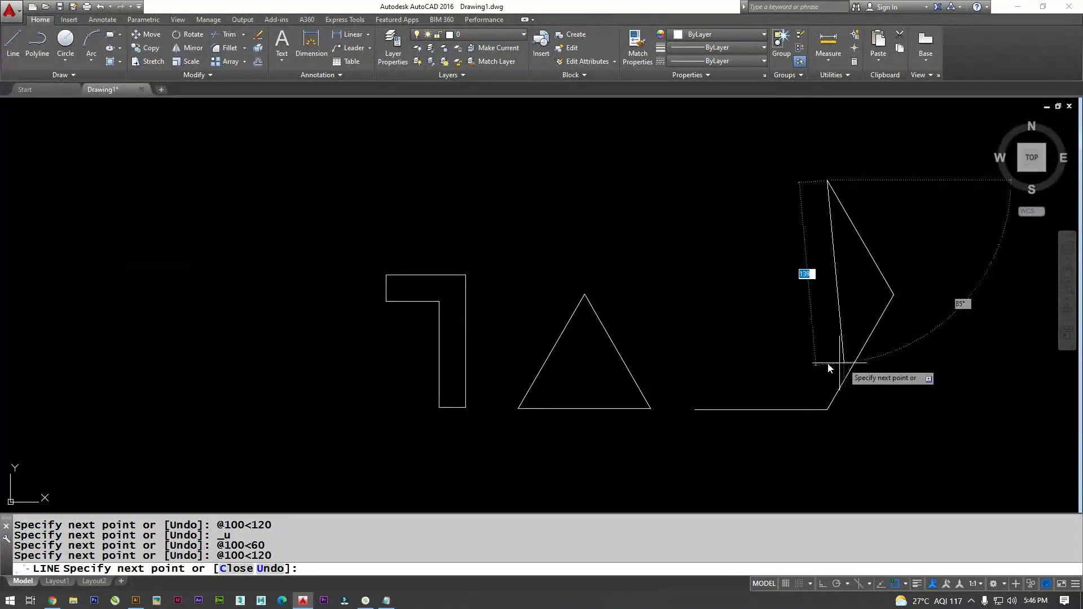
text(@100)
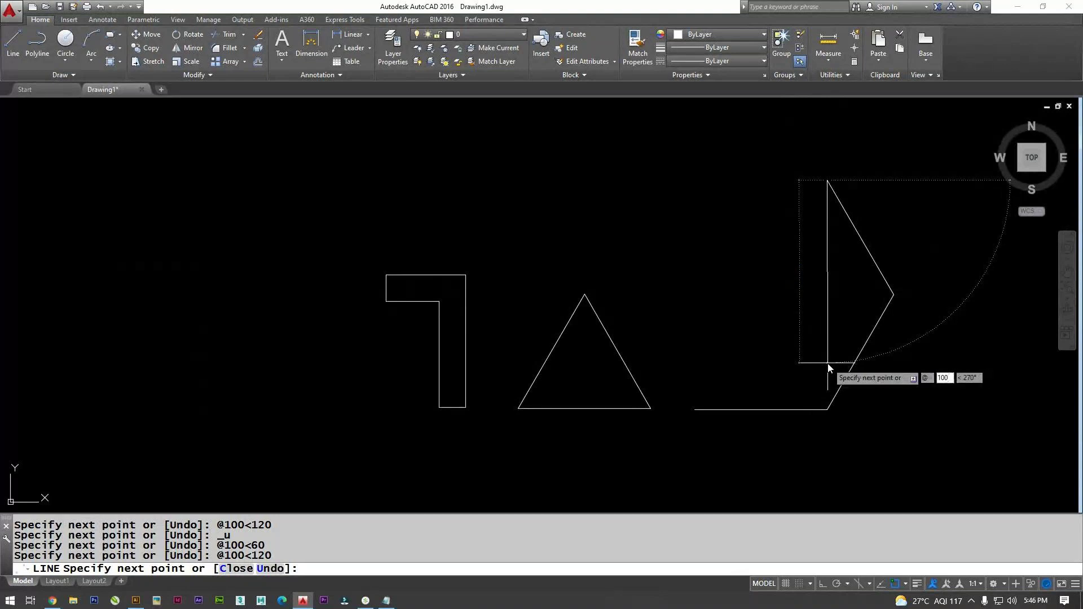
key(Tab)
text(180)
key(Return)
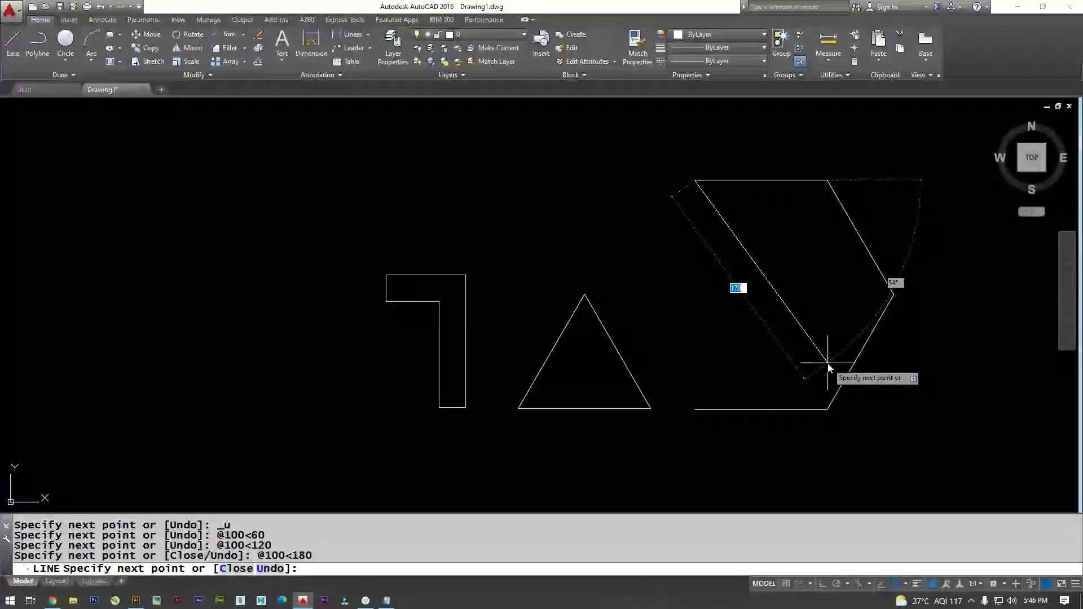
text(@)
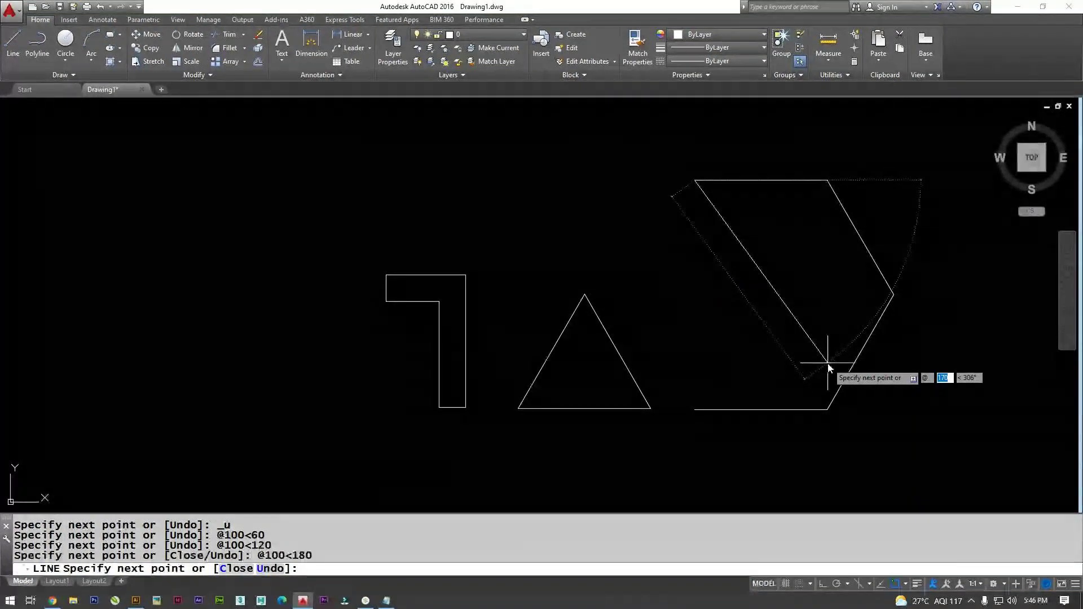
text(100)
key(Tab)
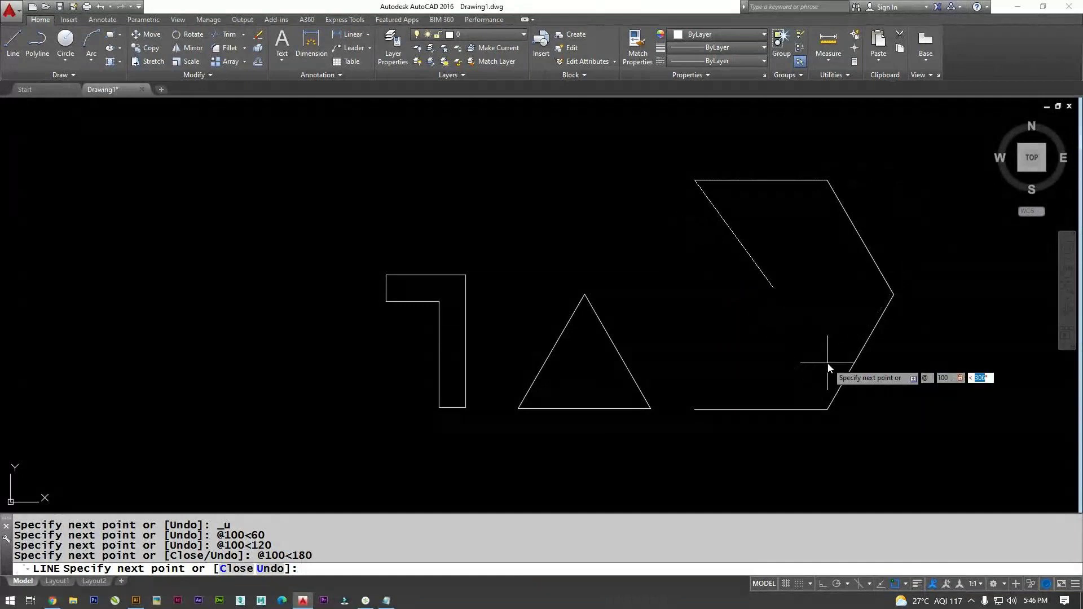
text(240)
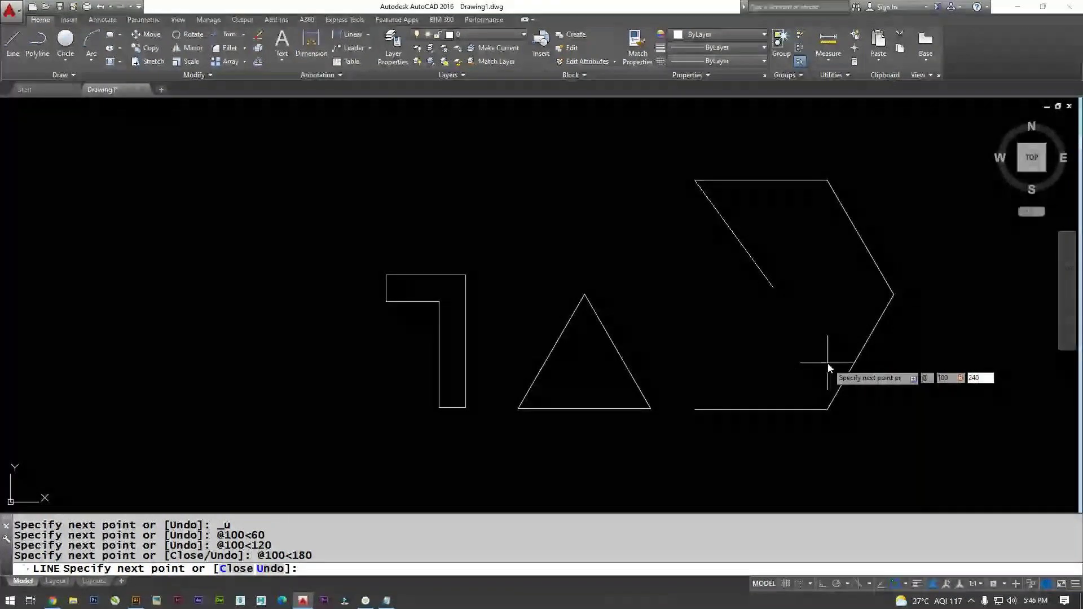
key(Return)
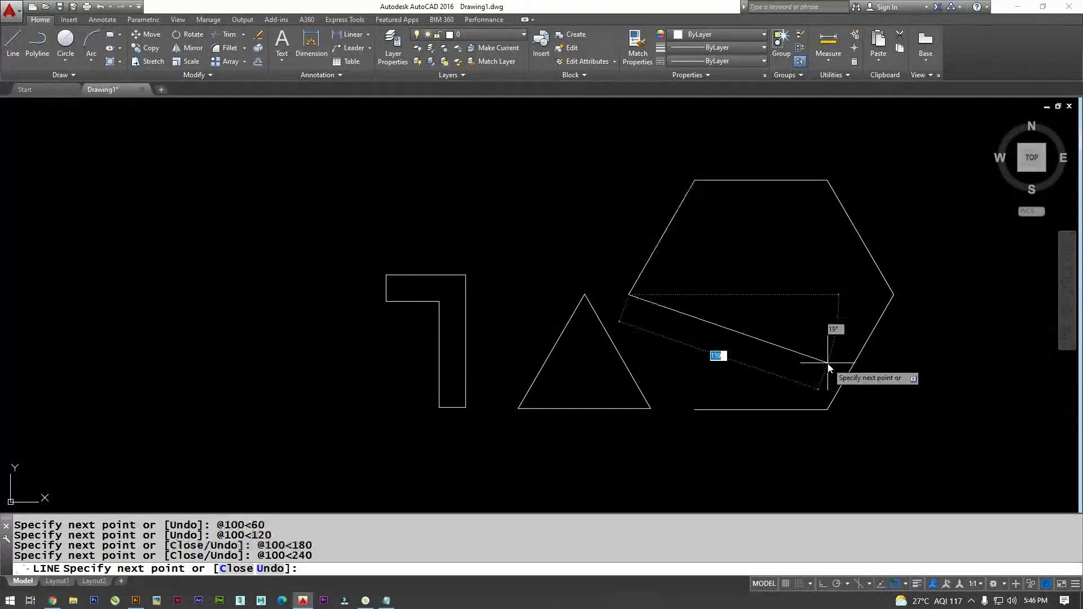
click(694, 410)
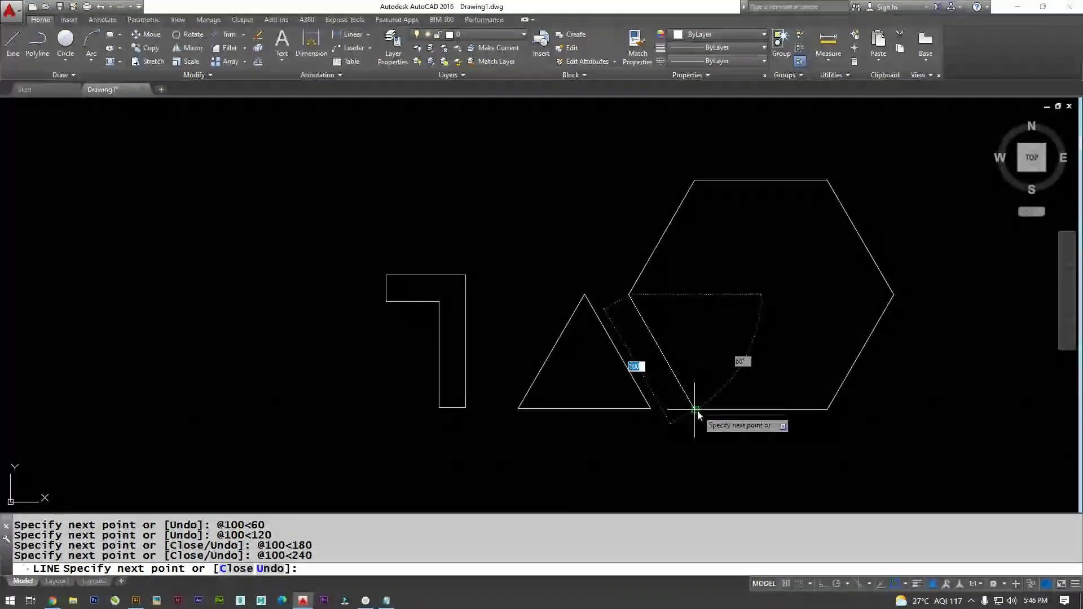
key(Escape)
key(Escape)
key(Escape)
key(Escape)
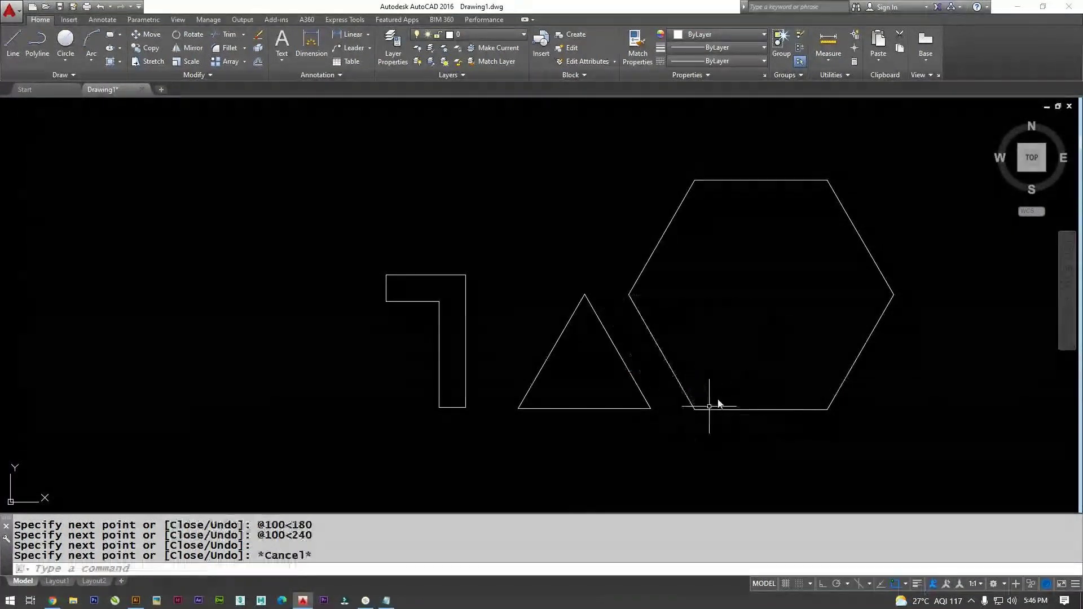
key(Escape)
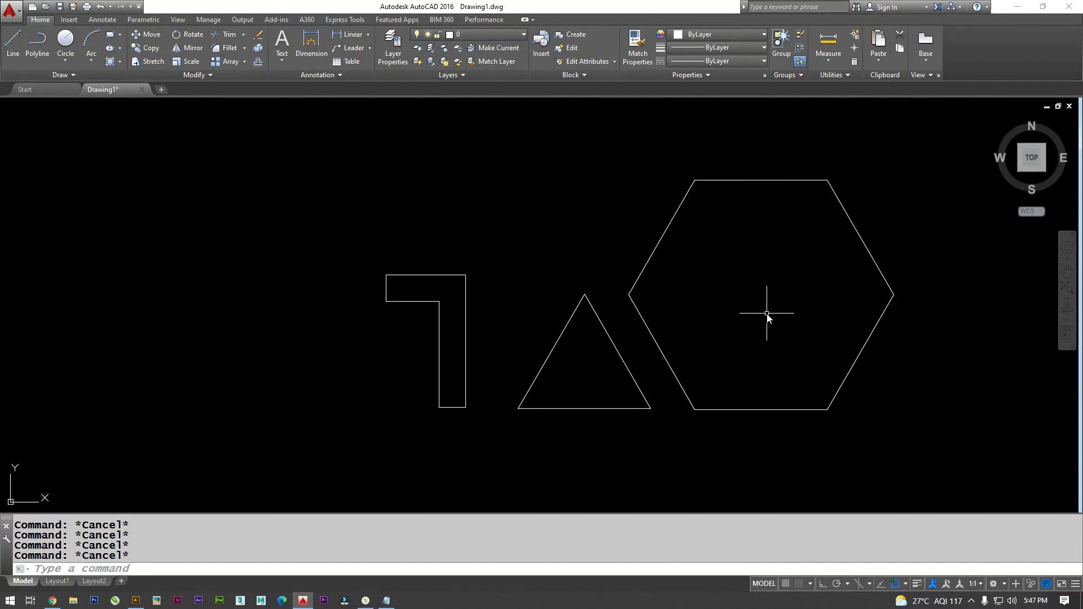
middle_drag(546, 361, 486, 357)
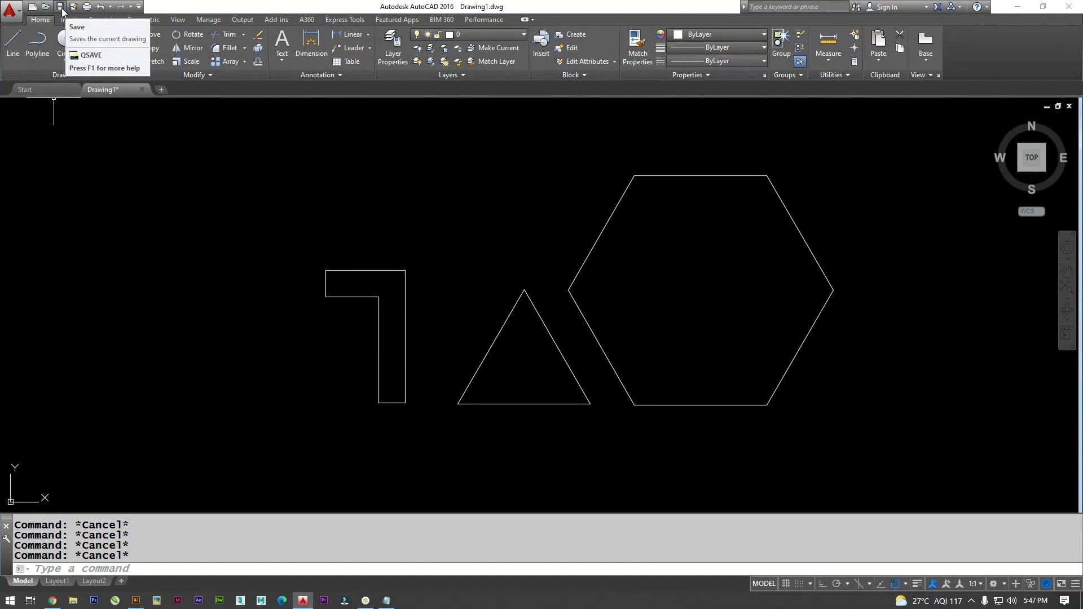
Bring up Save for the drawing and highlight the dwg extension in the file name.
click(11, 11)
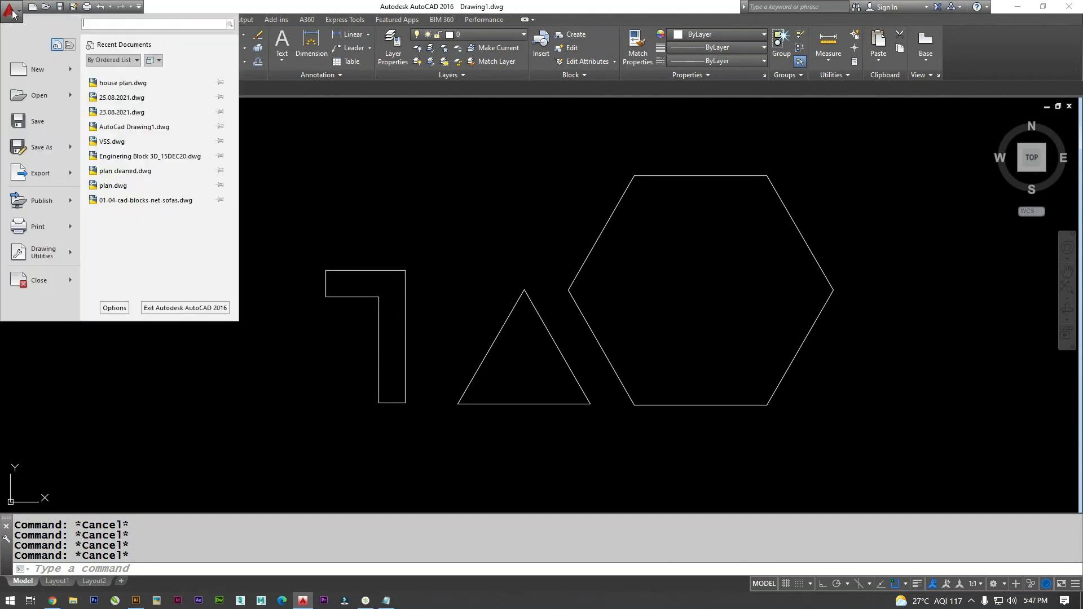
click(17, 123)
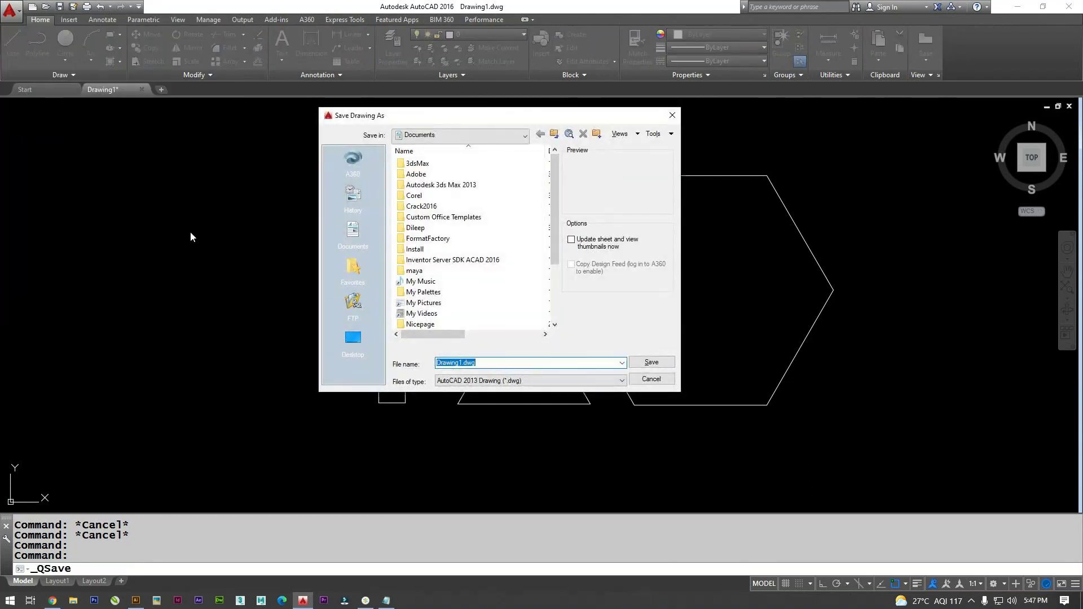
click(478, 362)
drag(477, 363, 465, 369)
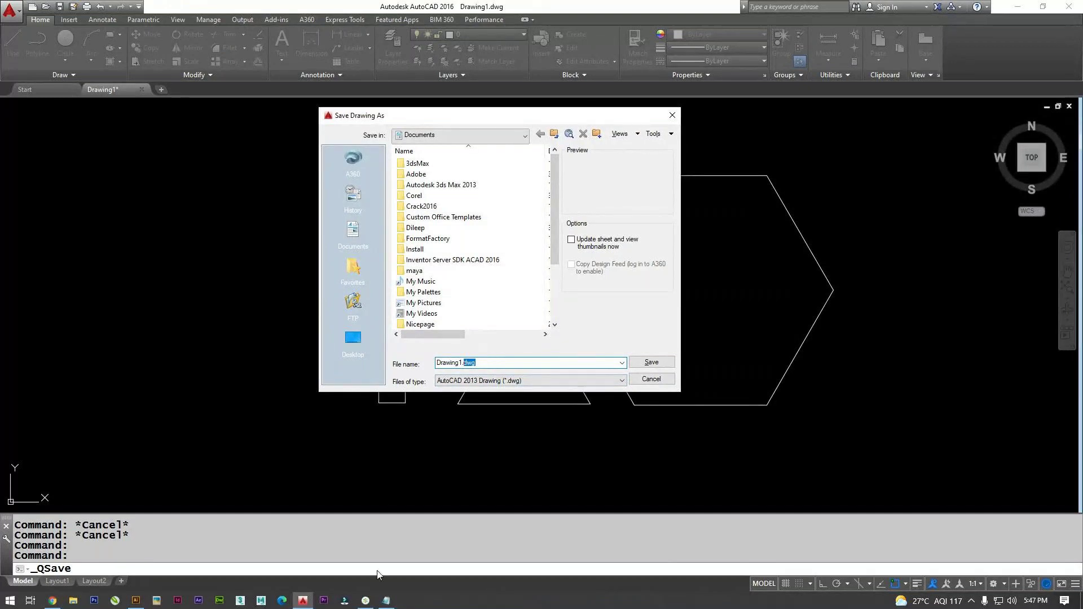
Switch to Notepad and clear all its old notes.
click(386, 601)
key(ctrl+a)
key(Delete)
key(Return)
key(Return)
key(Return)
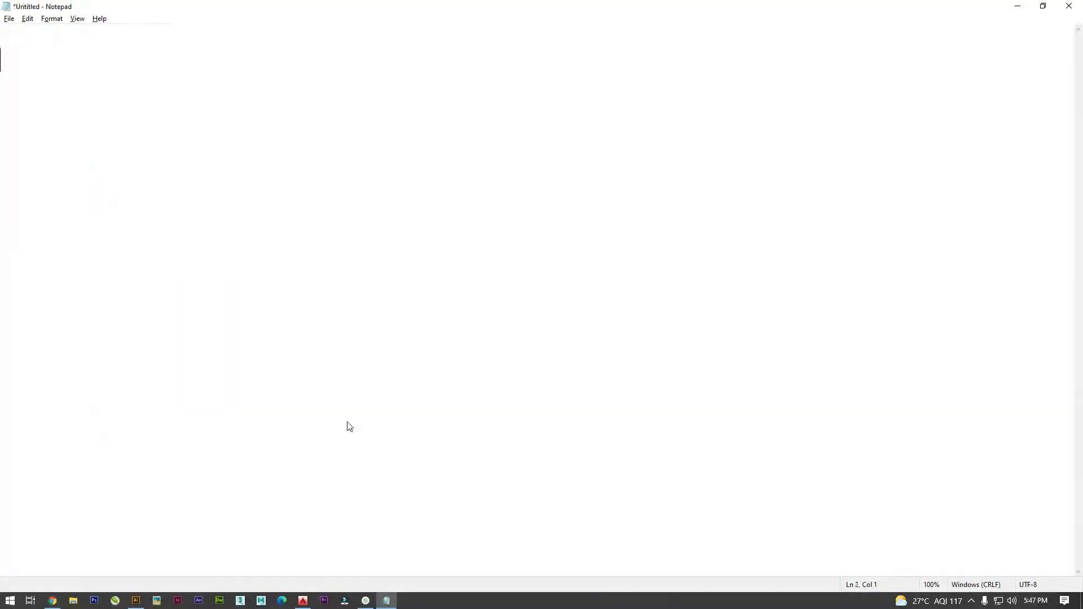
Write 'Extension - .DWG' in the note and highlight .DWG.
text(Exten)
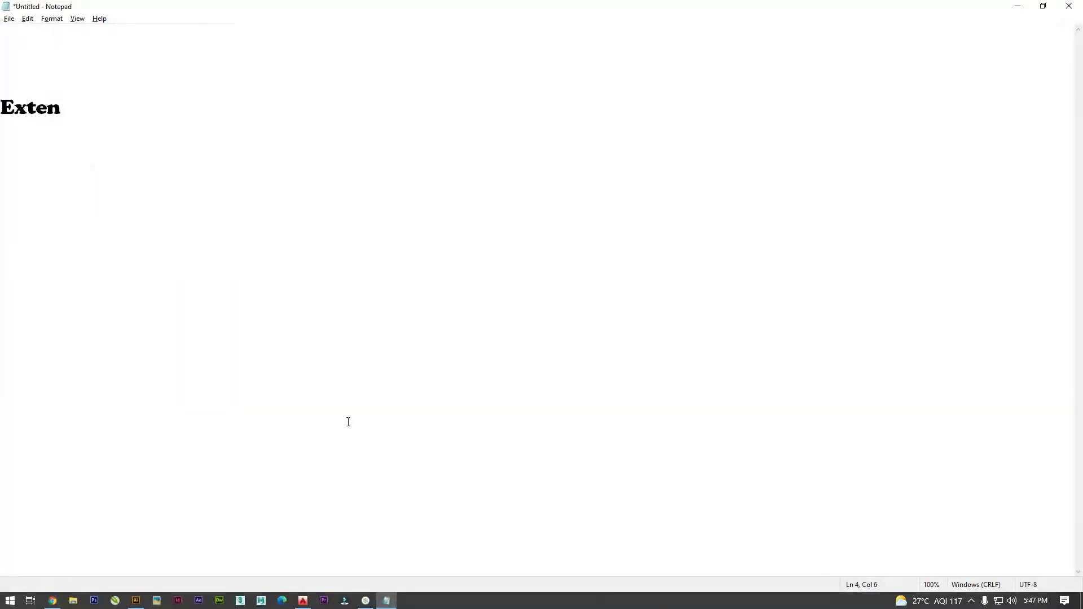
text(sion - .D)
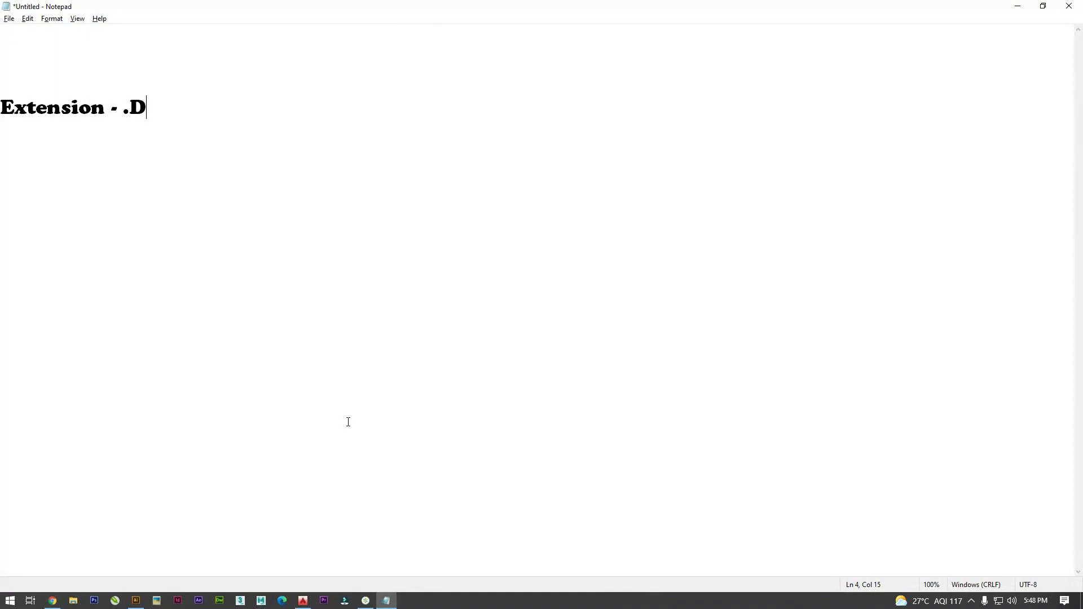
text(WG)
drag(119, 110, 203, 107)
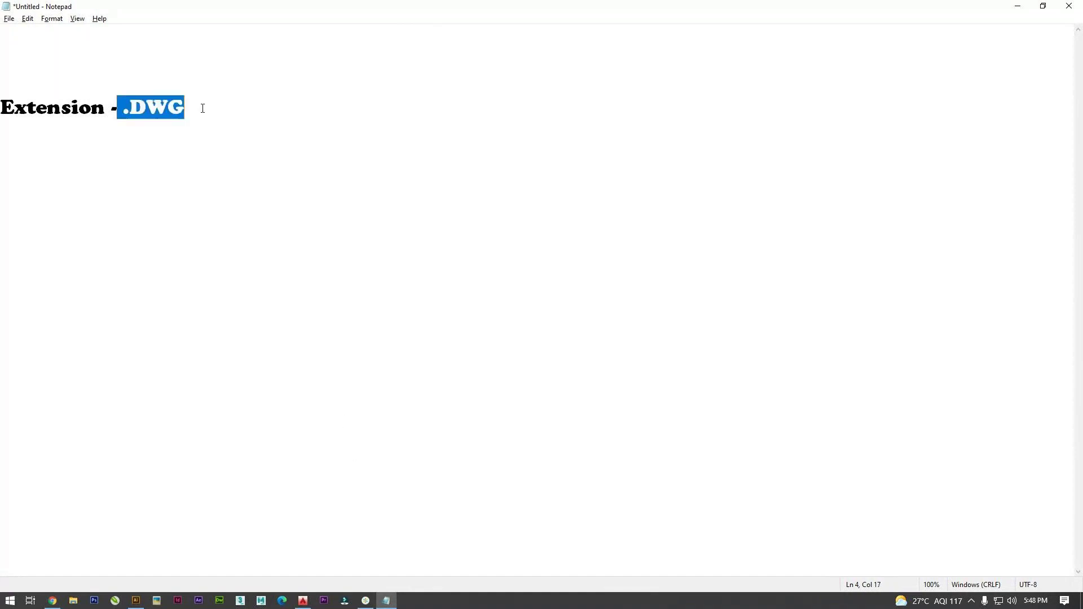
Highlight just DWG in the note, then close AutoCAD's Save Drawing As dialog unsaved.
click(125, 118)
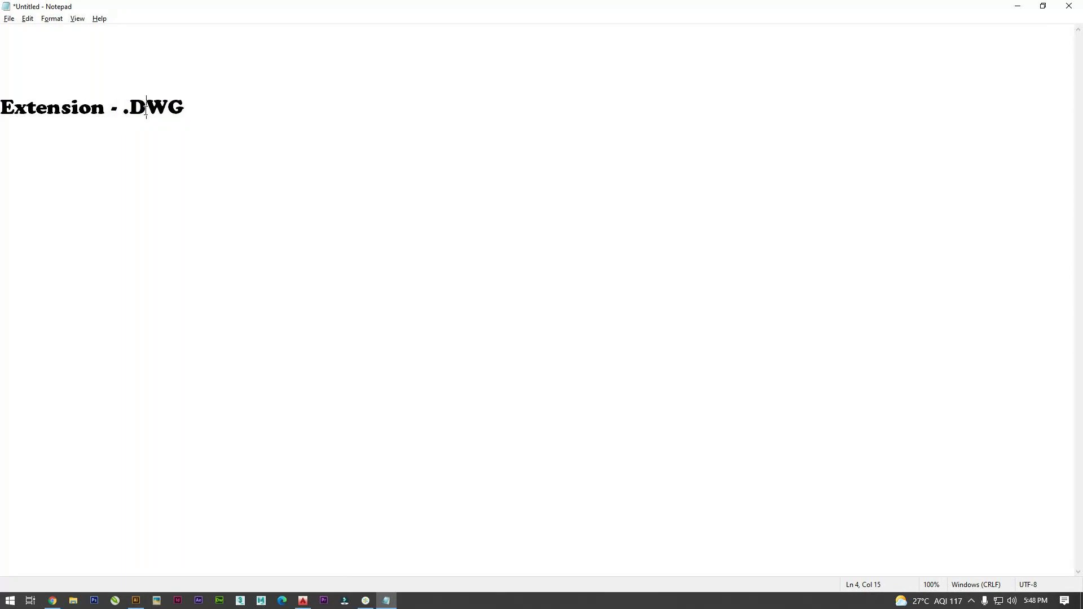
drag(131, 110, 225, 104)
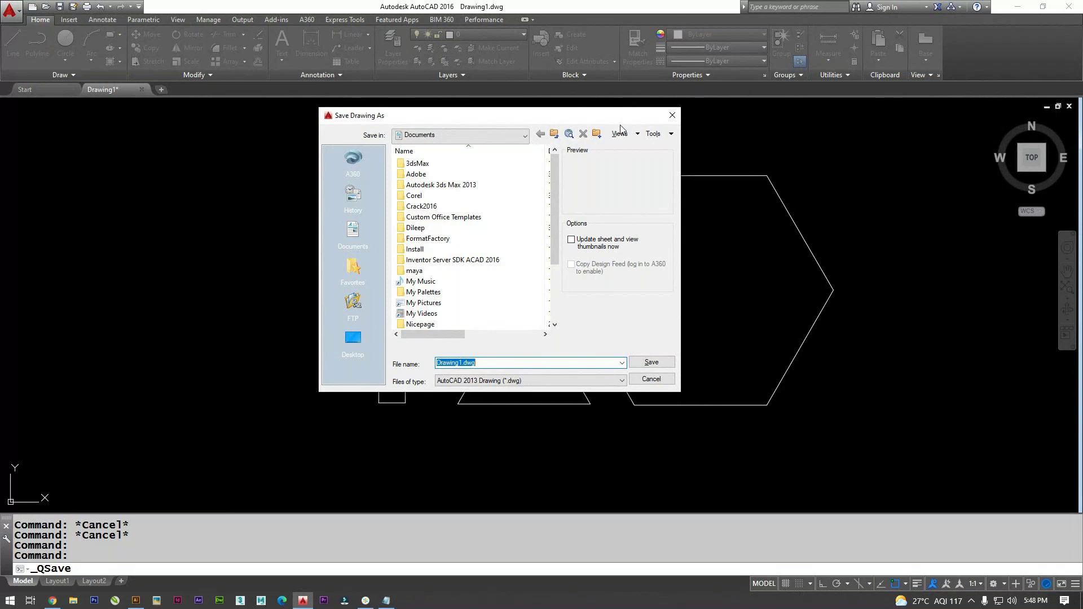
drag(611, 123, 773, 129)
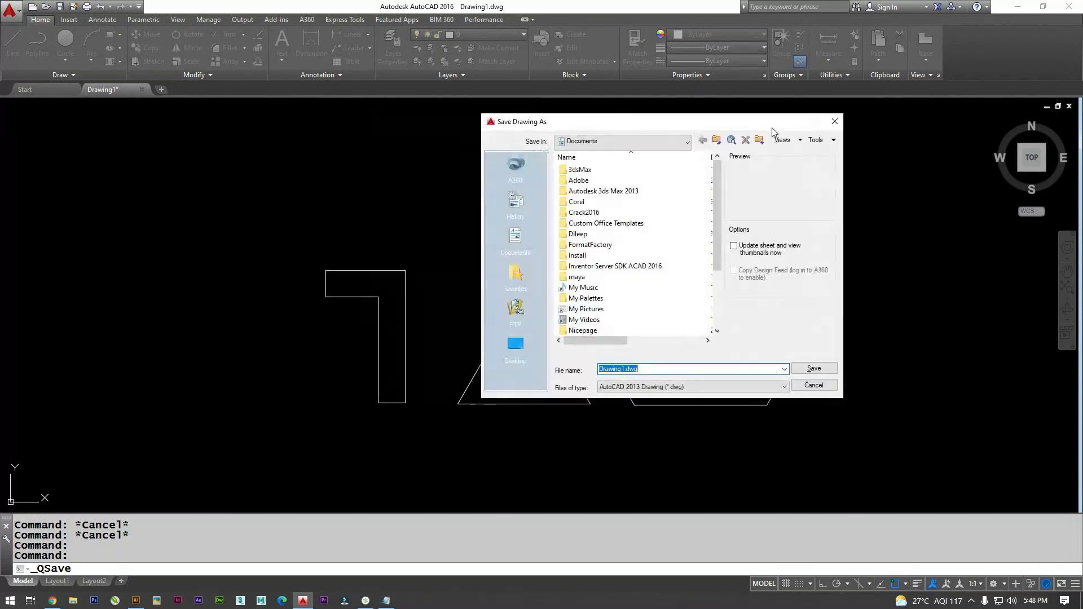
click(836, 121)
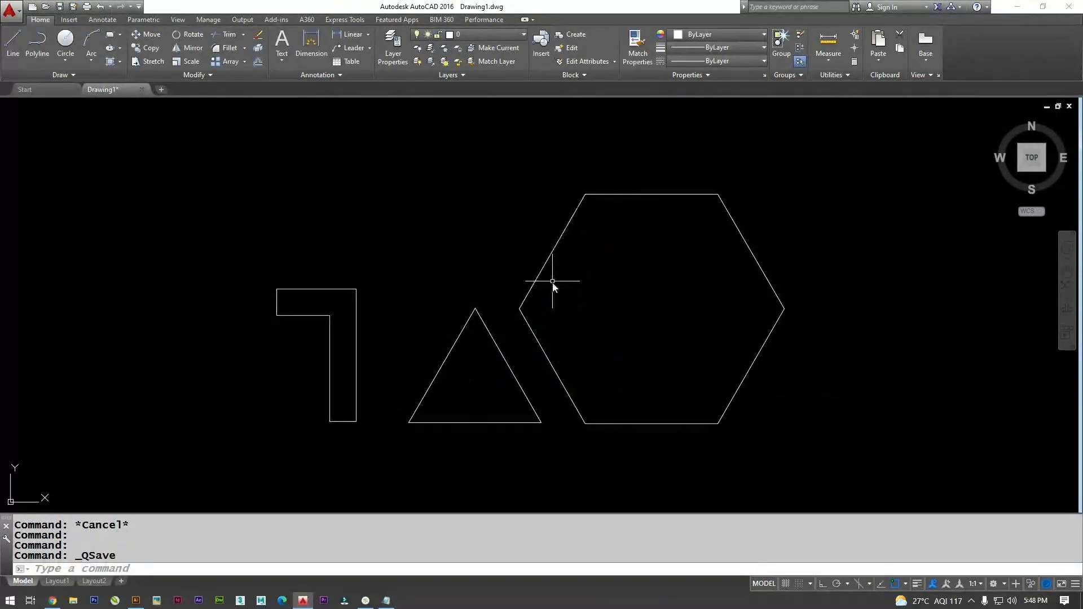
scroll(552, 289, up, 2)
scroll(552, 289, down, 2)
scroll(552, 288, up, 2)
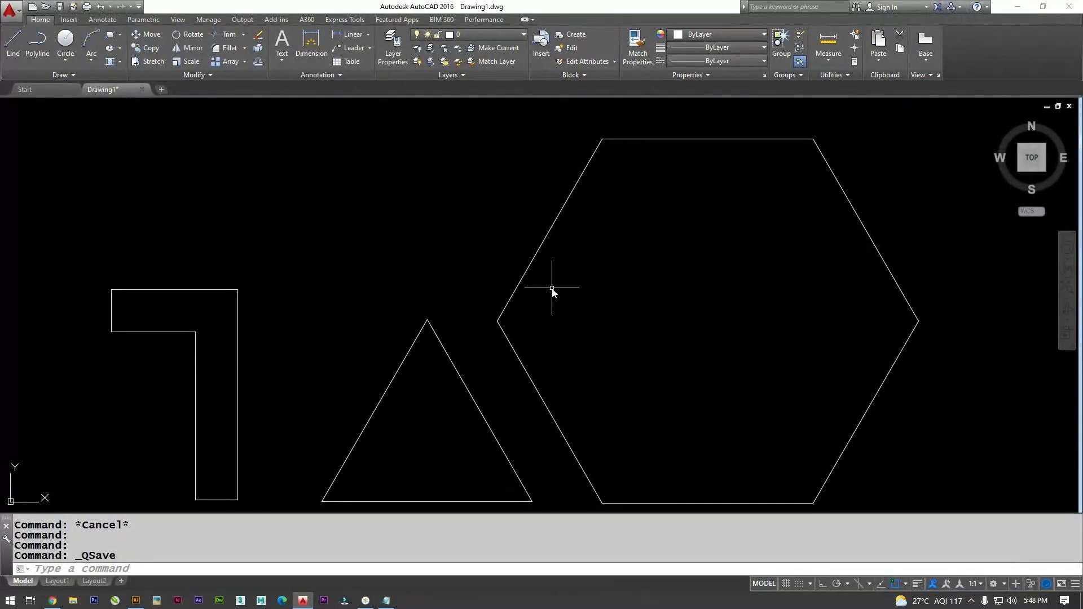
middle_drag(552, 289, 612, 260)
scroll(614, 258, down, 4)
scroll(615, 258, up, 6)
scroll(615, 258, down, 4)
scroll(615, 258, up, 2)
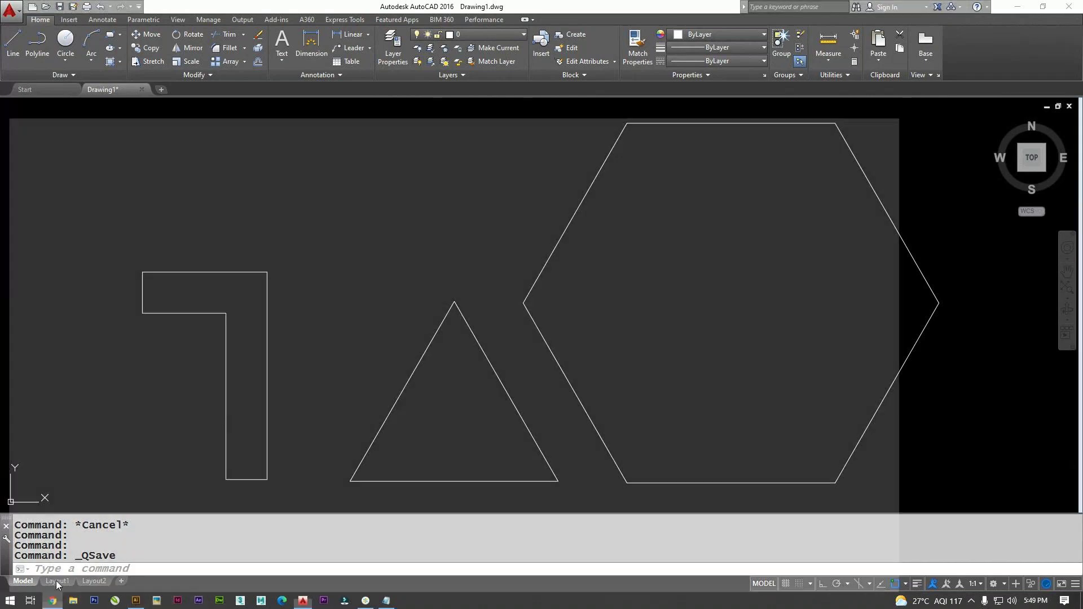
click(52, 601)
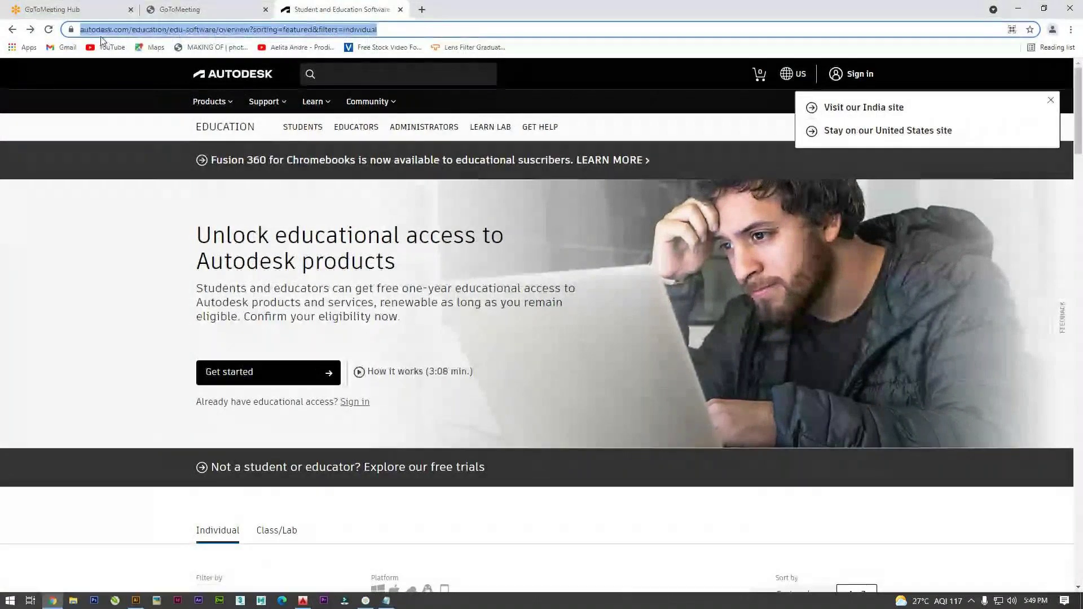
Change the address to autodesk.in and open the free trials page from Products.
drag(114, 29, 677, 11)
text(.in)
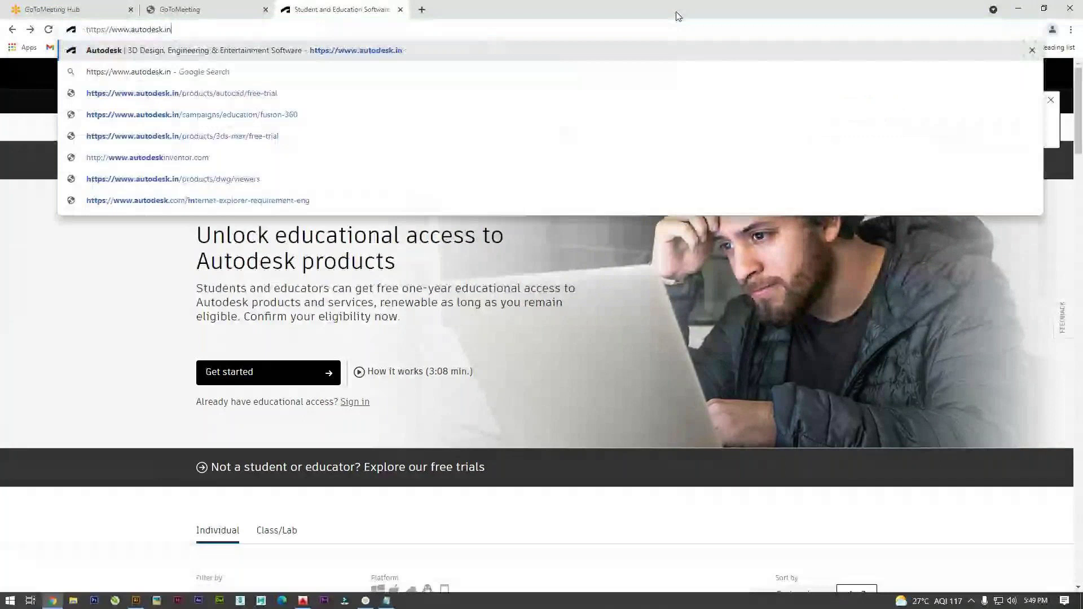
key(Return)
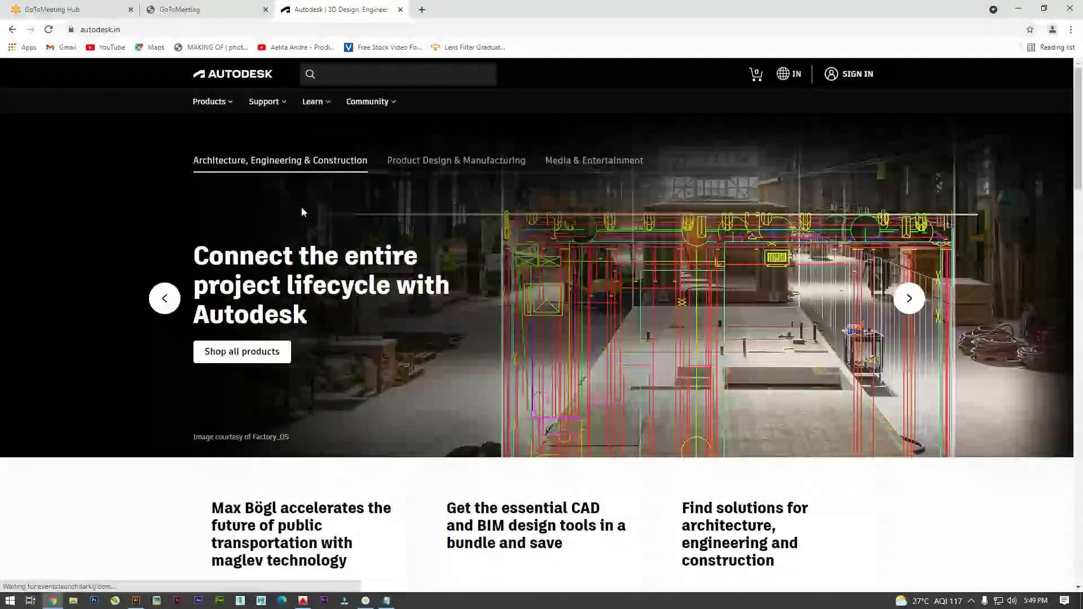
click(220, 104)
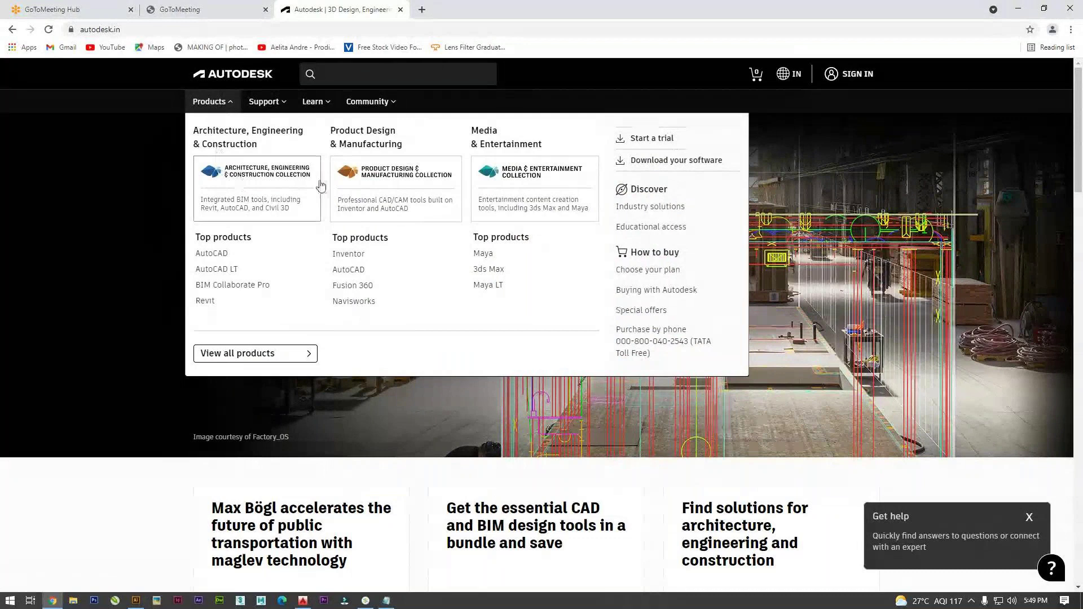
click(663, 139)
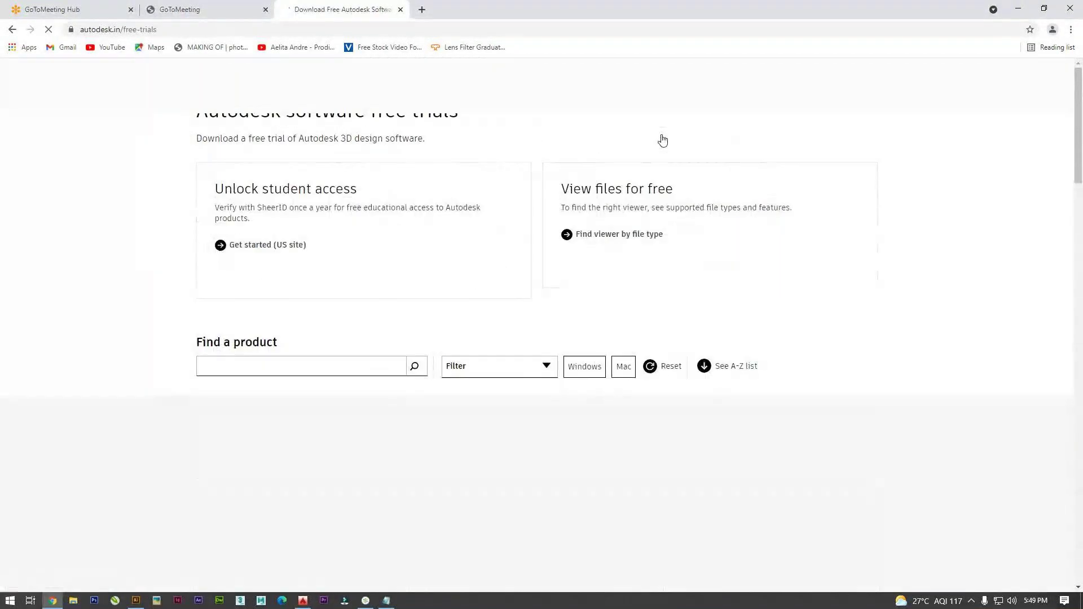
Open the AutoCAD card from the free-trials list.
scroll(474, 212, down, 5)
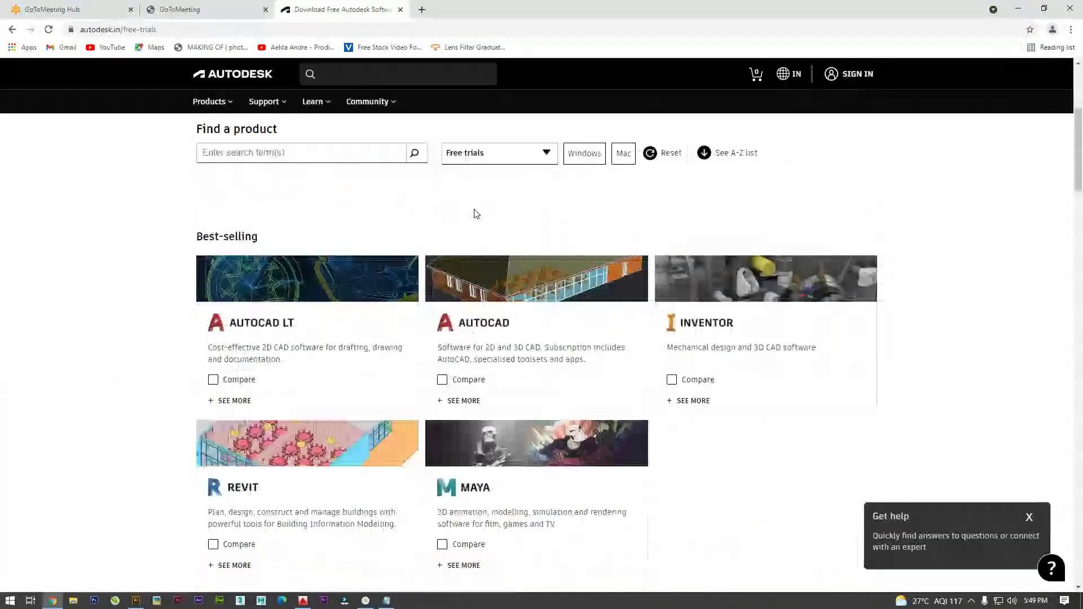
scroll(474, 213, down, 3)
scroll(795, 273, down, 3)
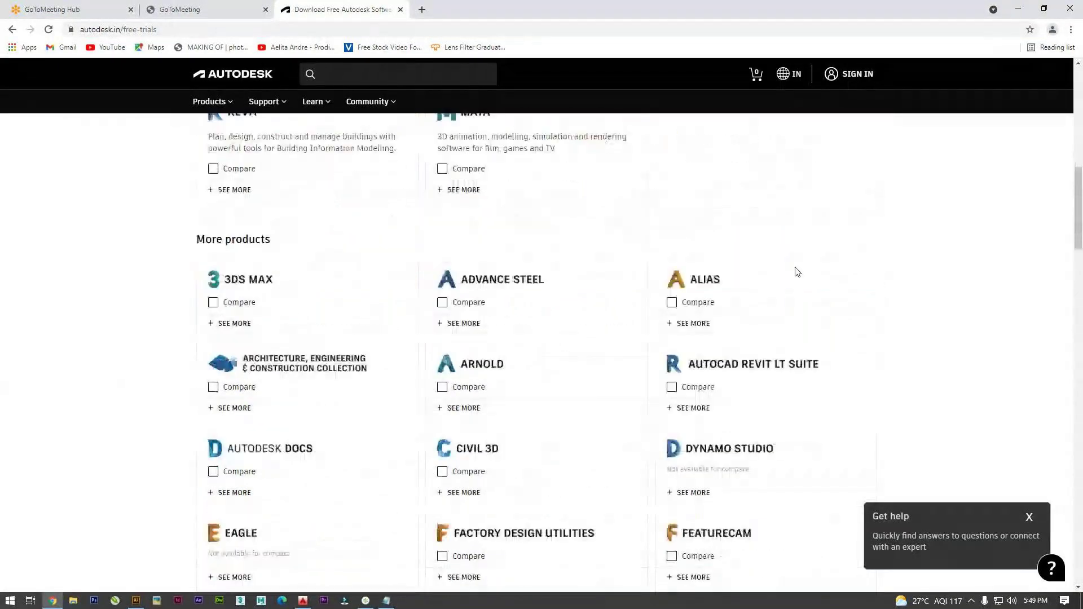
scroll(797, 273, up, 2)
scroll(797, 273, up, 3)
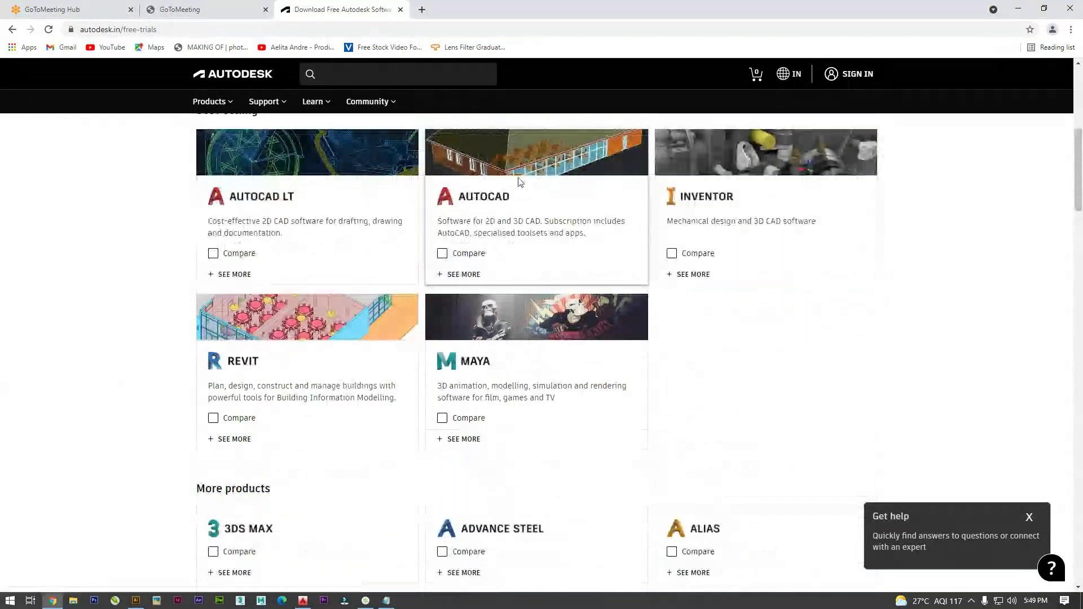
click(496, 196)
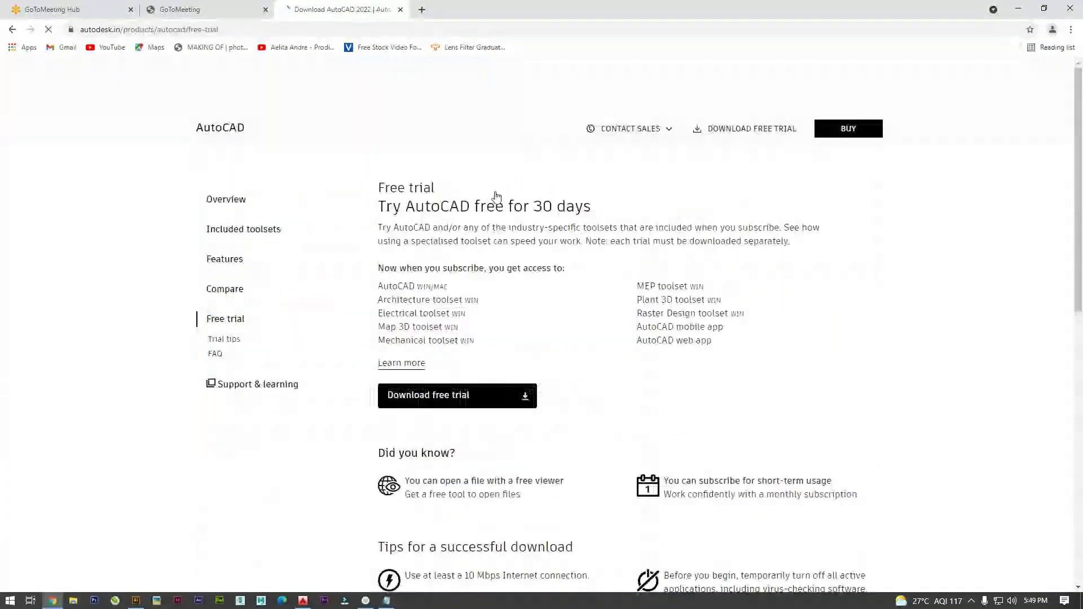
click(449, 399)
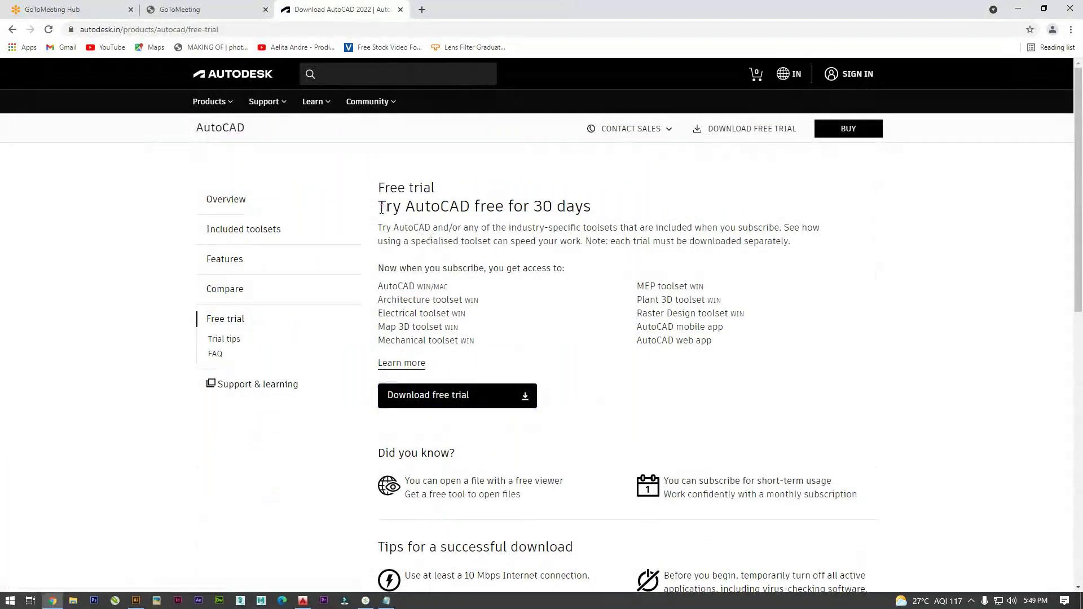
Highlight the 'Try AutoCAD free for 30 days' heading and the address, then go to GoToMeeting.
drag(382, 209, 630, 206)
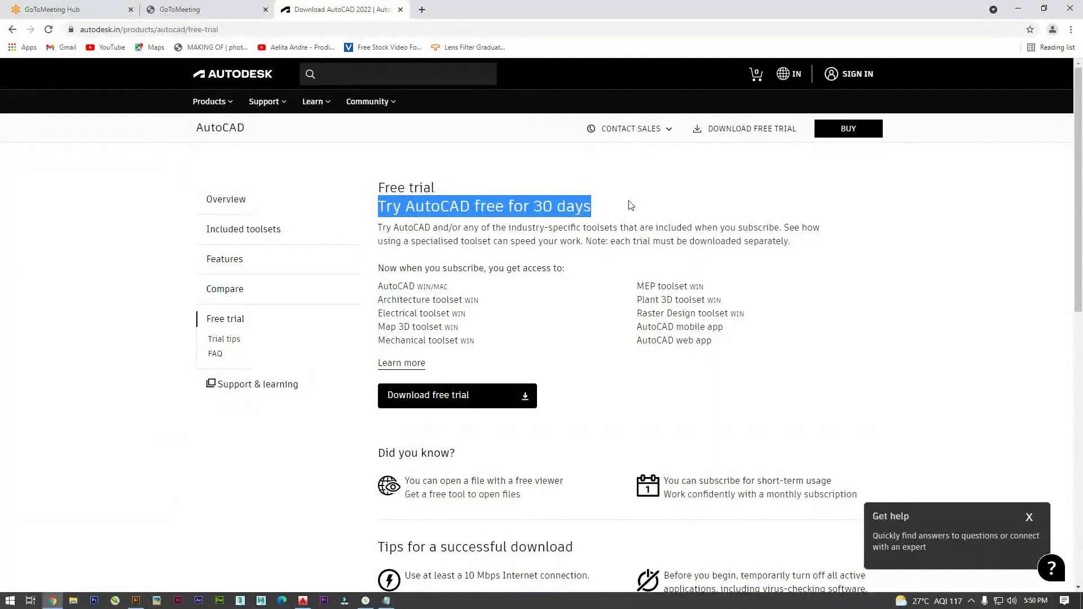
click(312, 32)
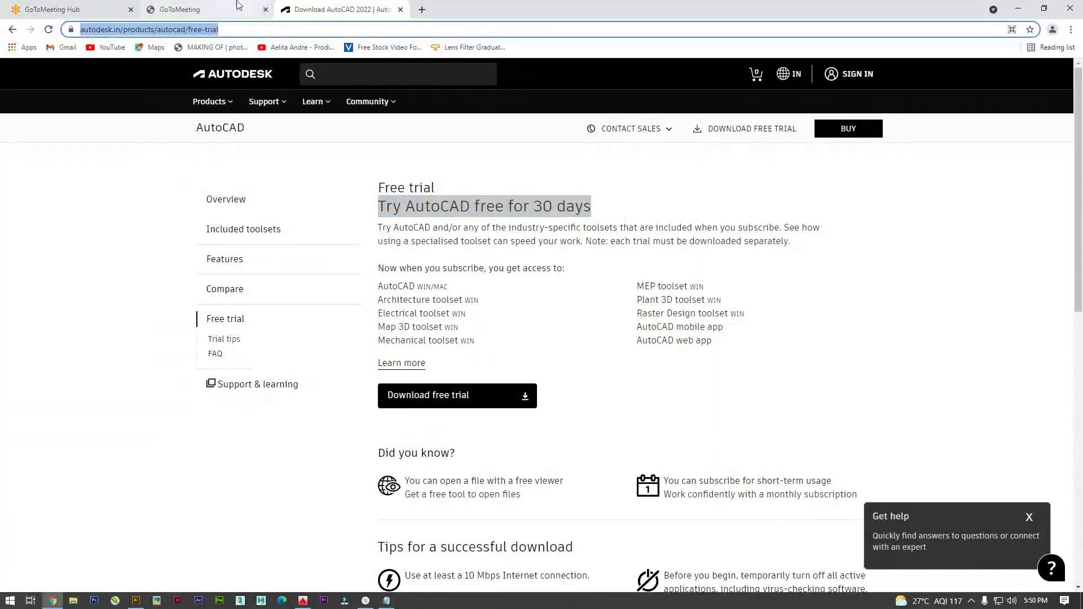
click(192, 10)
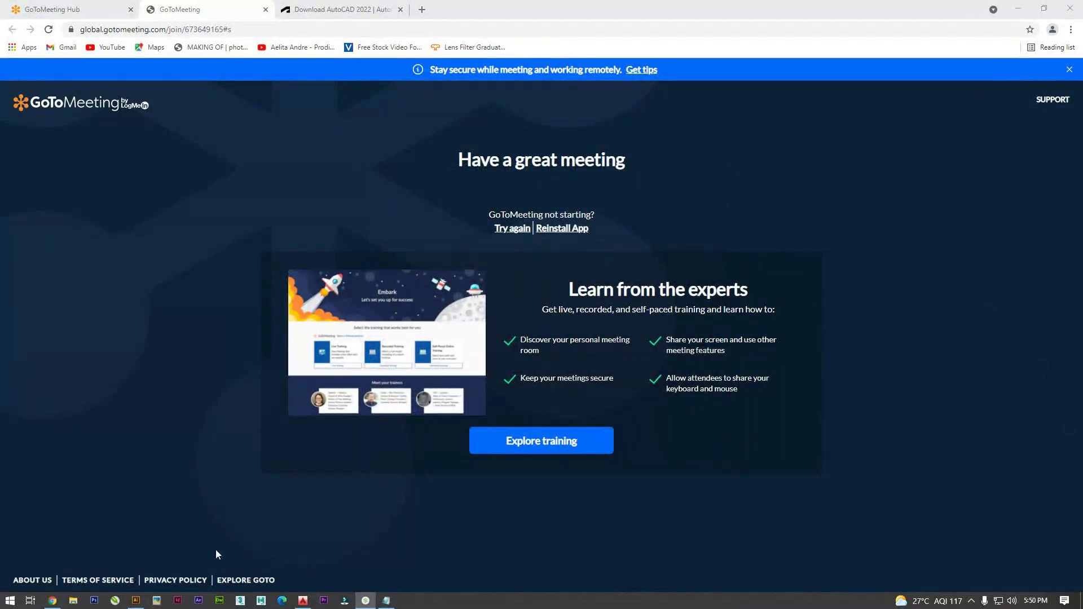
Scroll through the 'Try AutoCAD free for 30 days' page in Chrome, then bring back the AutoCAD drawing.
click(53, 601)
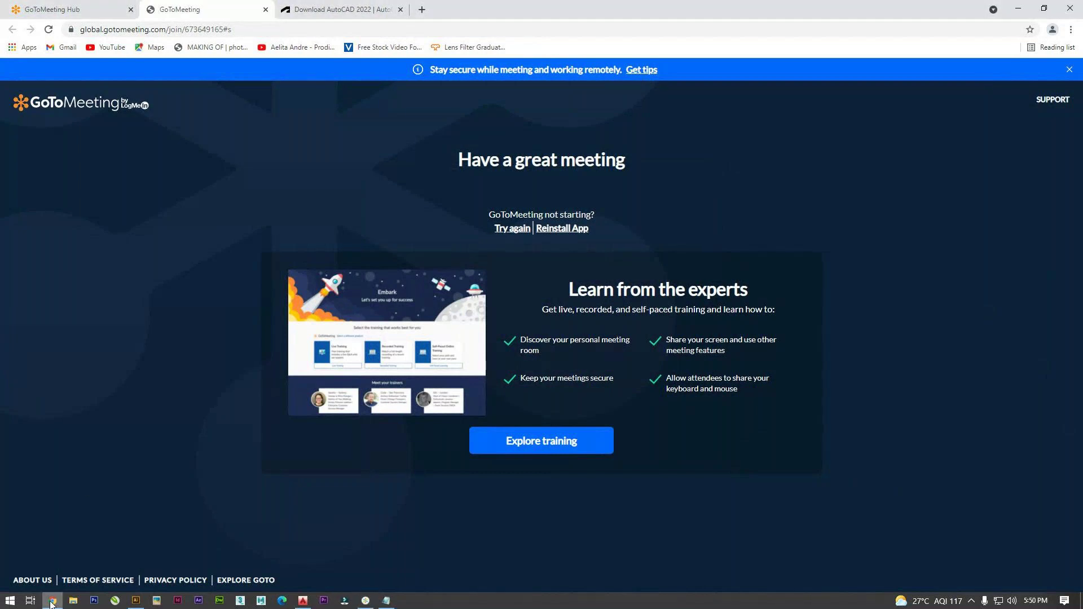
click(342, 7)
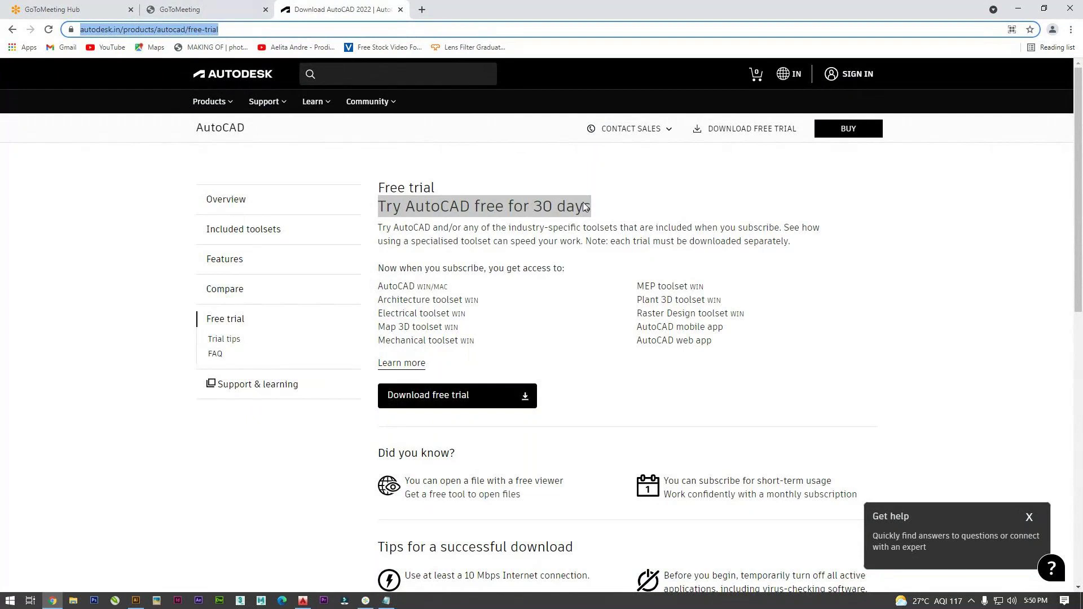
click(614, 207)
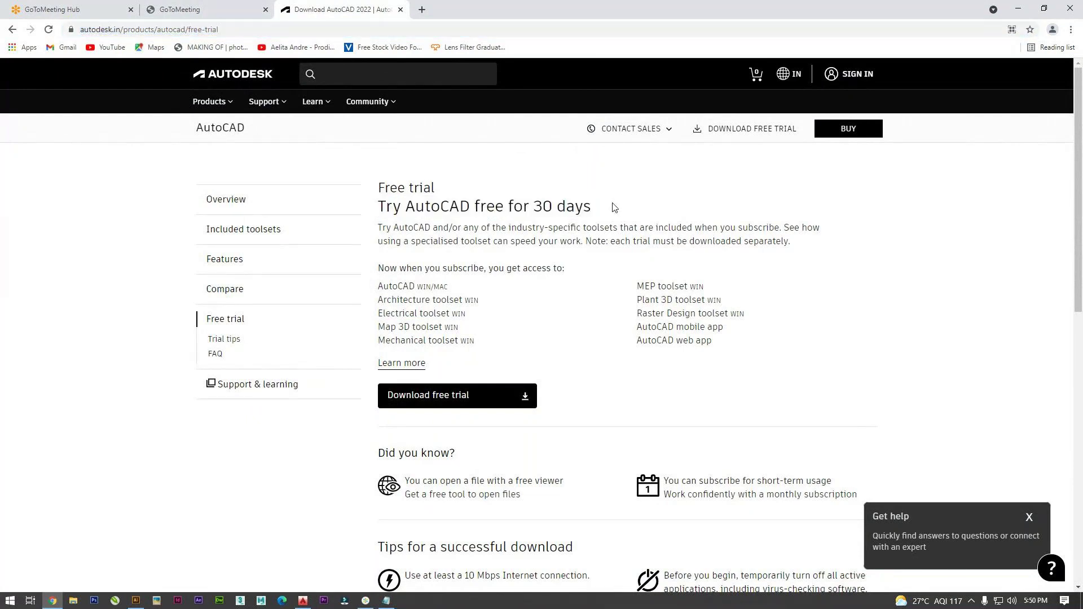
scroll(592, 252, down, 2)
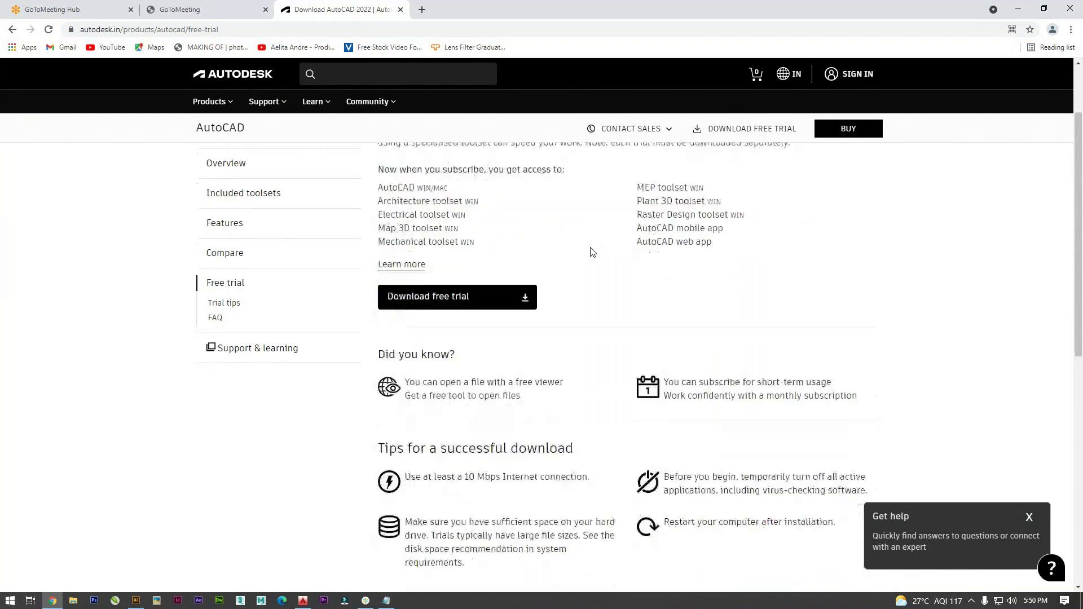
scroll(592, 252, down, 2)
scroll(591, 252, down, 3)
scroll(587, 254, up, 7)
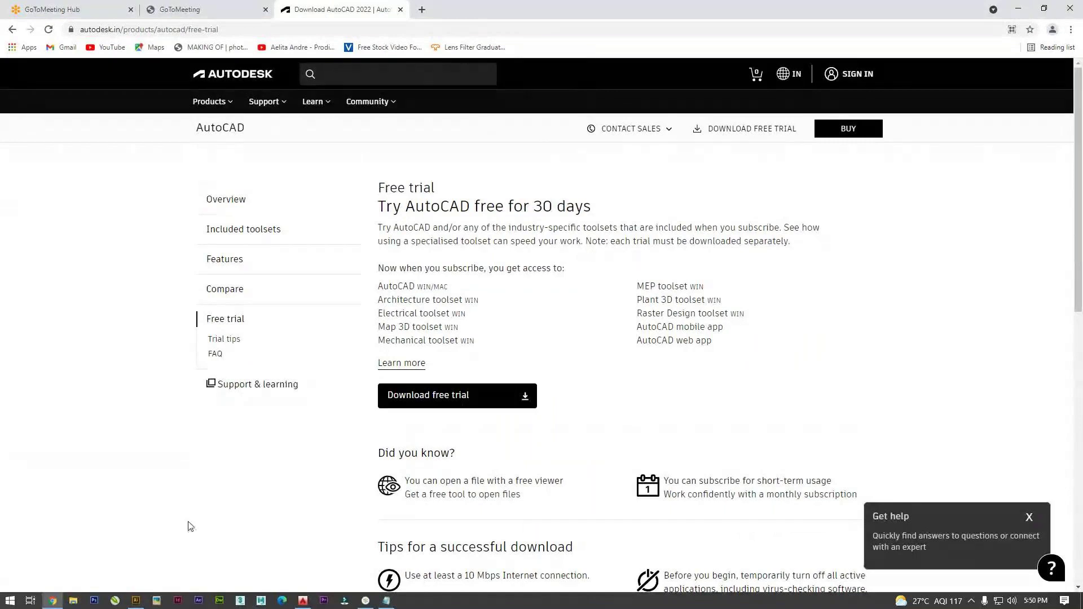
click(303, 601)
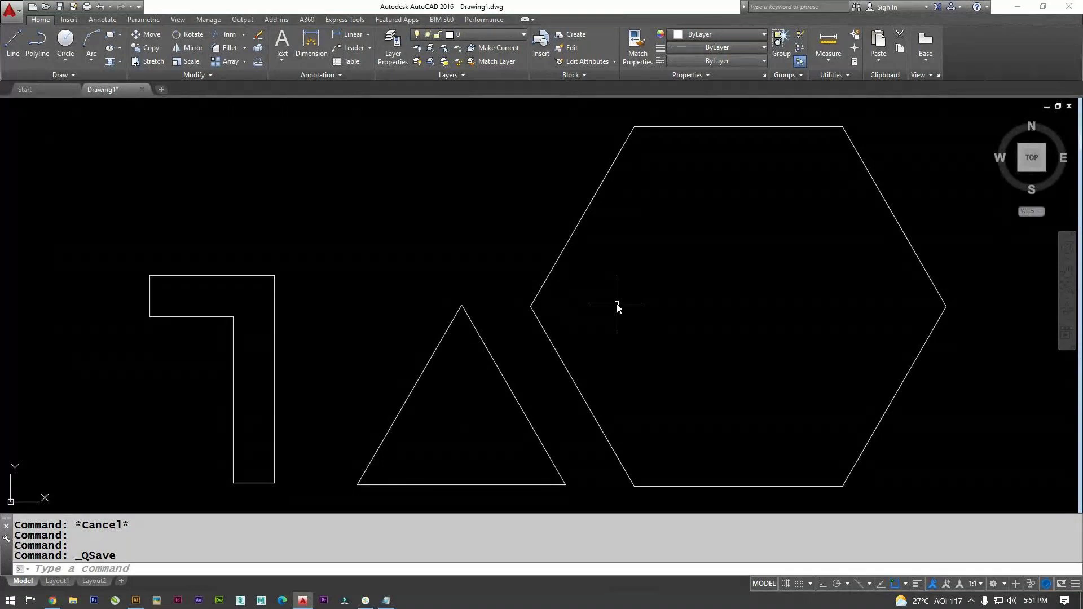
In a new Chrome tab, search 'play store' and open Google Play.
click(52, 601)
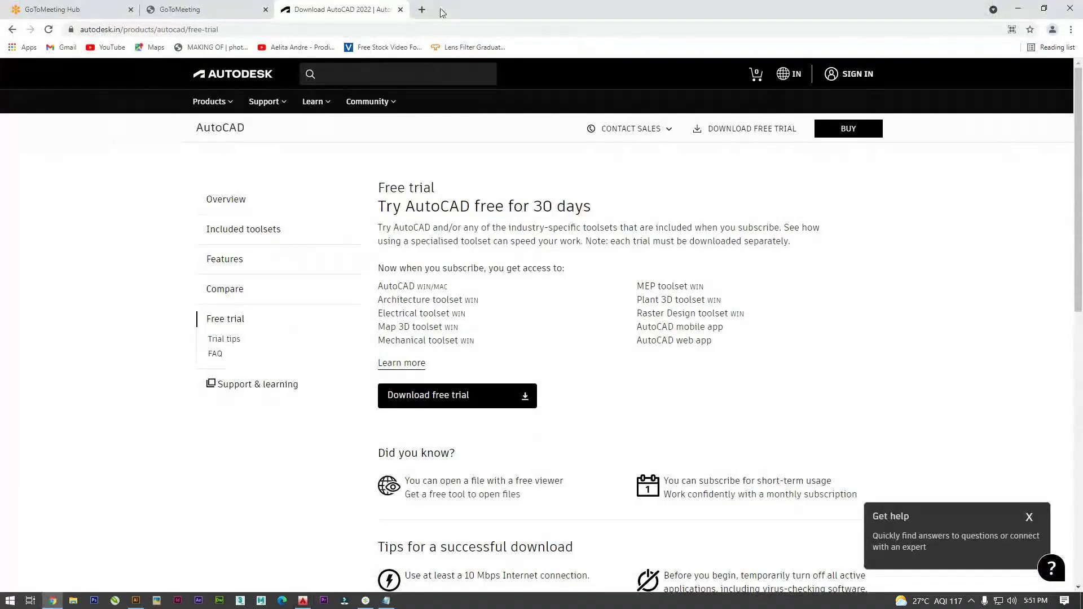
click(422, 9)
text(play)
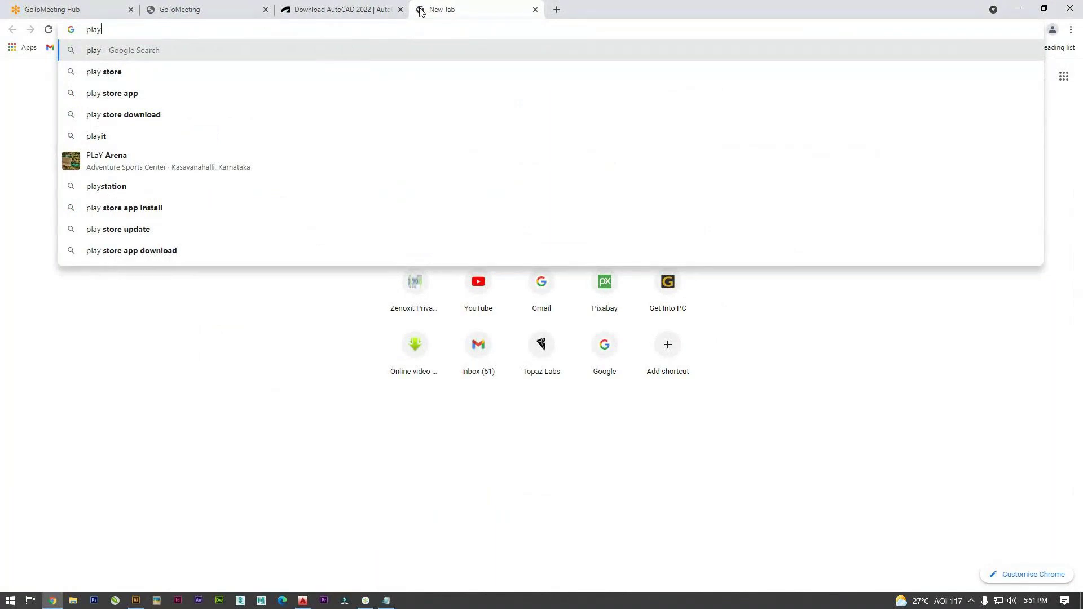
key(Down)
key(Return)
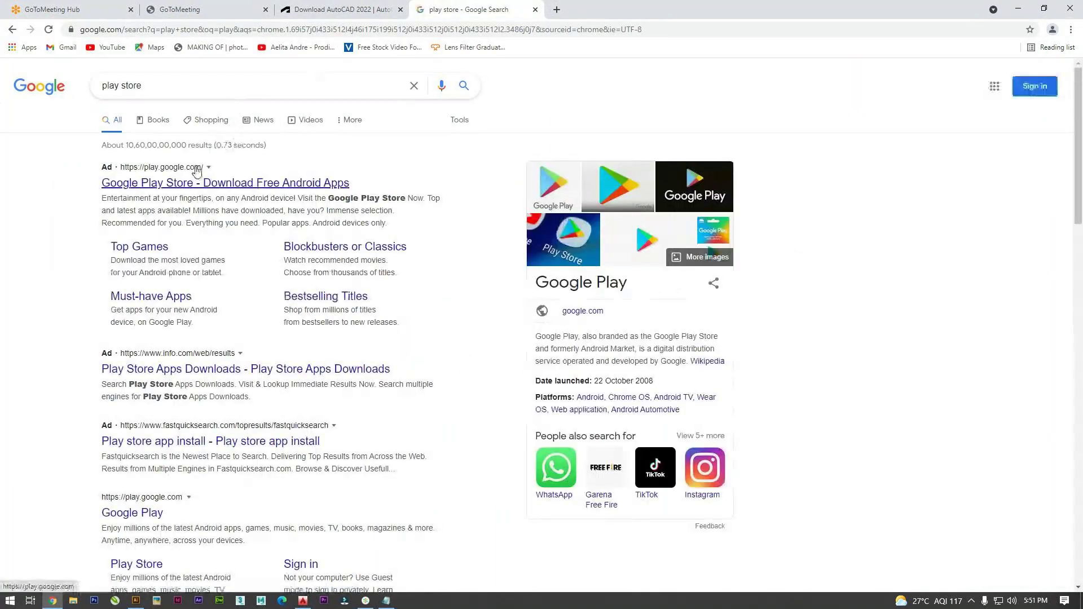
click(191, 183)
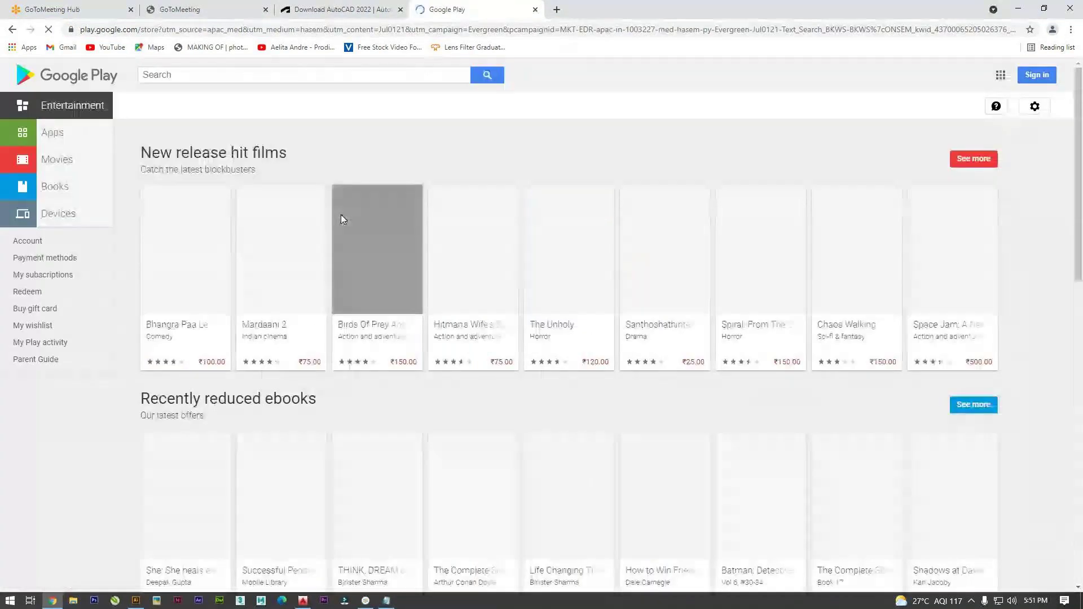
Search Google Play for 'autocad', open the AutoCAD - DWG Viewer & Editor page, then return to the drawing.
click(334, 76)
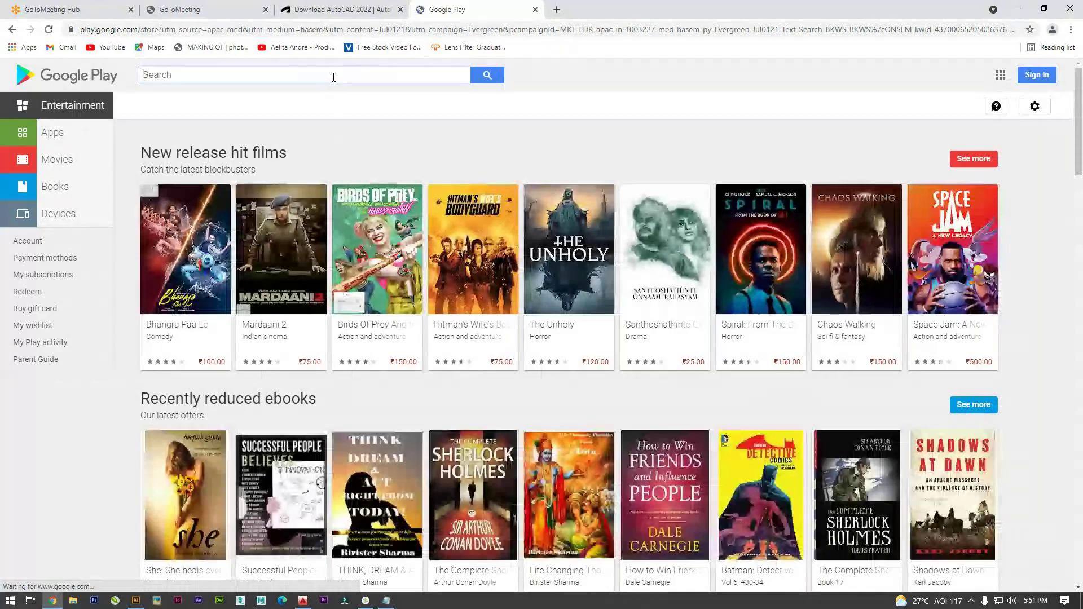
text(autocad)
key(Return)
click(170, 204)
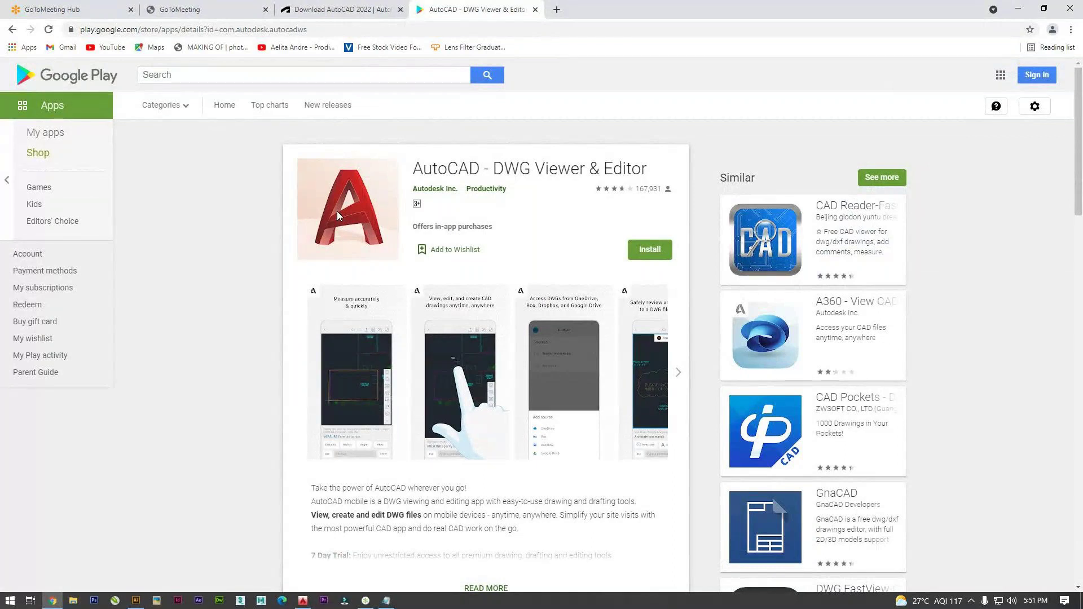
click(303, 602)
mouse_move(477, 298)
middle_down()
mouse_move(503, 292)
mouse_move(486, 300)
middle_up()
scroll(486, 299, up, 2)
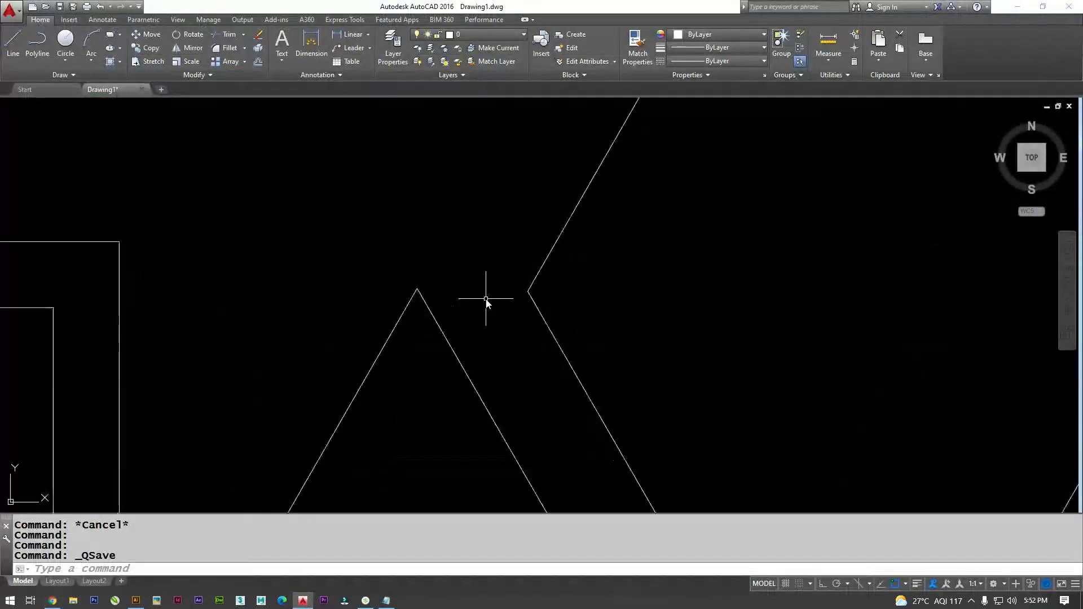
Zoom out to the full drawing, undo an accidental hexagon edge move, and switch back to the Play page.
click(535, 279)
scroll(536, 277, down, 4)
click(565, 224)
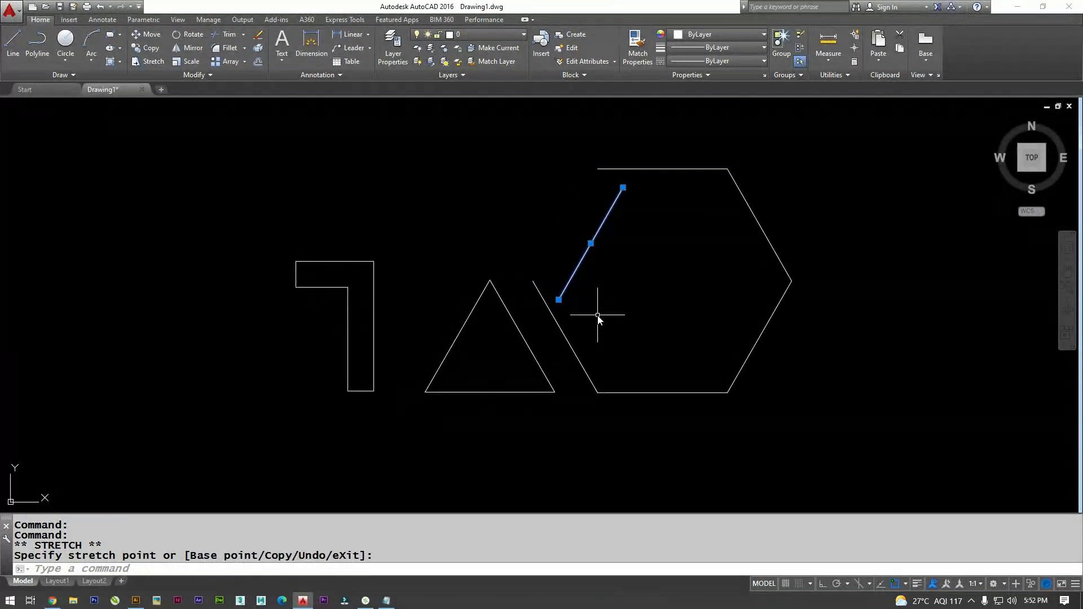
key(ctrl+z)
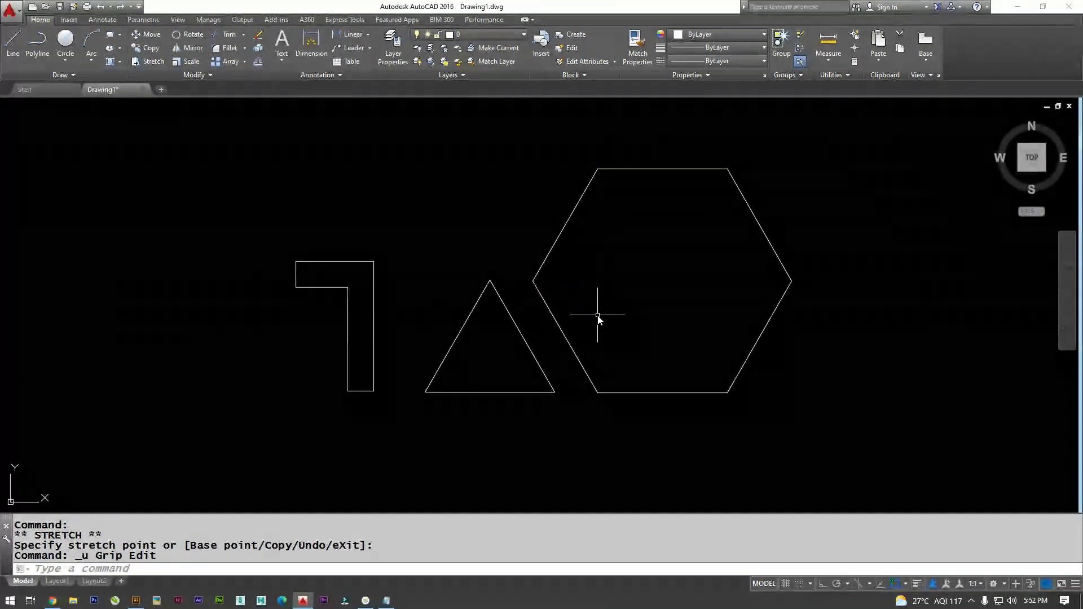
key(alt+Tab)
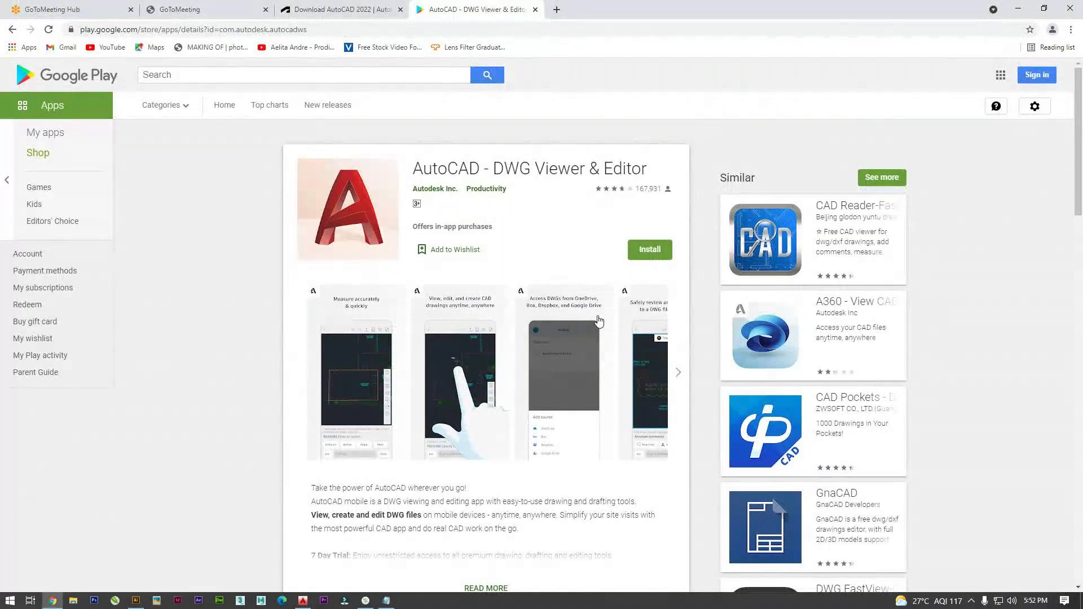
Switch to the Autodesk free-trial tab in Chrome, then bring the AutoCAD drawing back.
key(alt)
key(ctrl+shift+Tab)
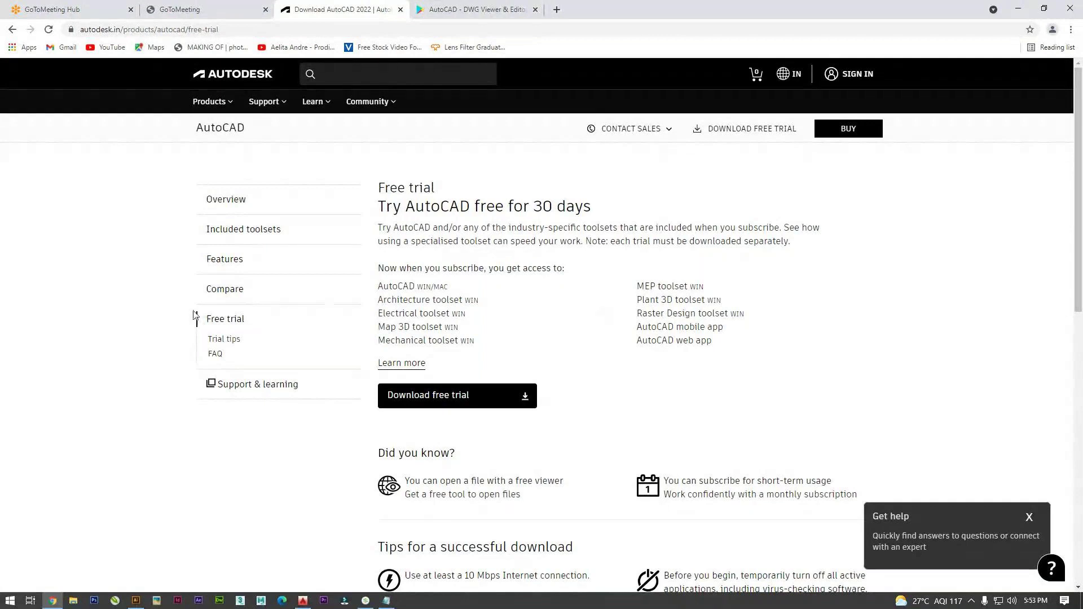
click(303, 598)
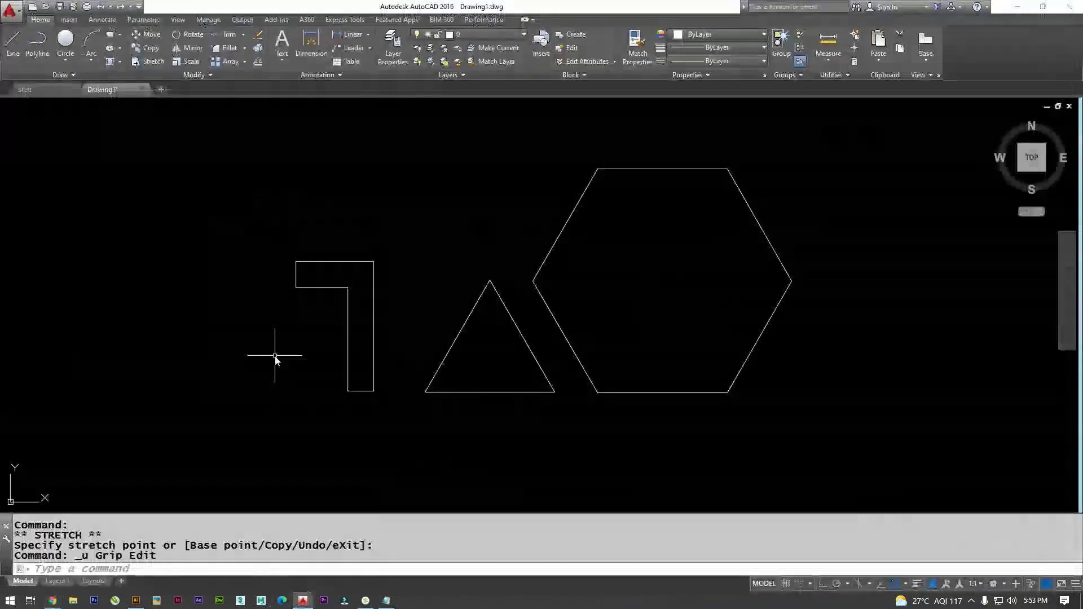